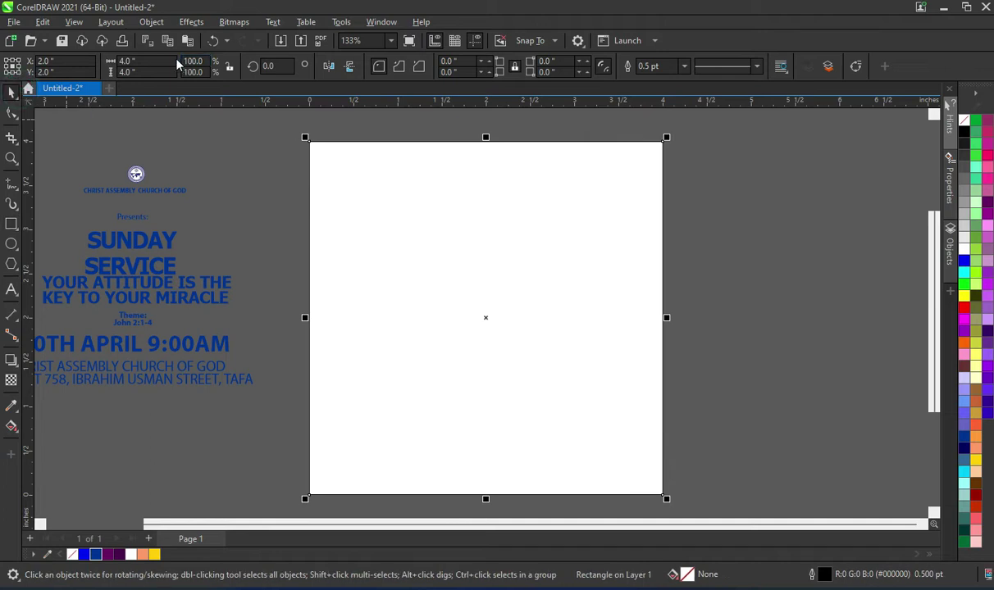
# Fill the page-sized square with Navy Blue and remove its outline.
pyautogui.click(162, 72)
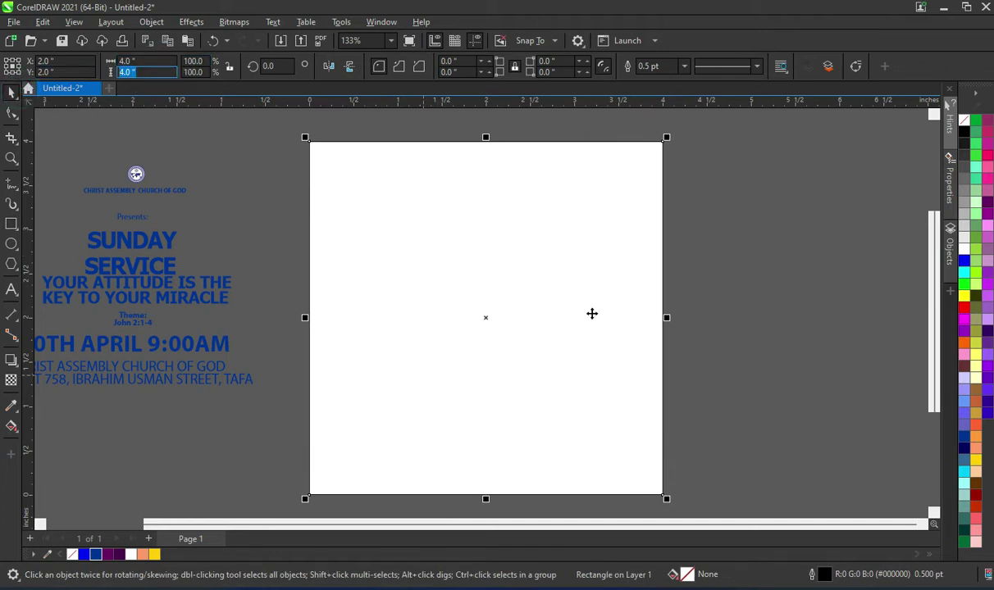
pyautogui.click(96, 555)
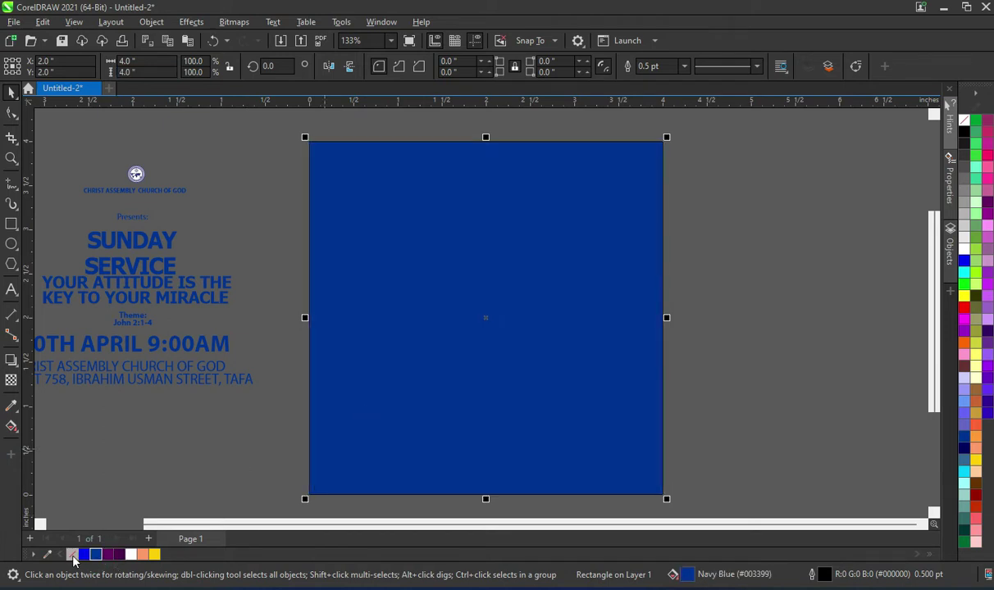
pyautogui.rightClick(965, 123)
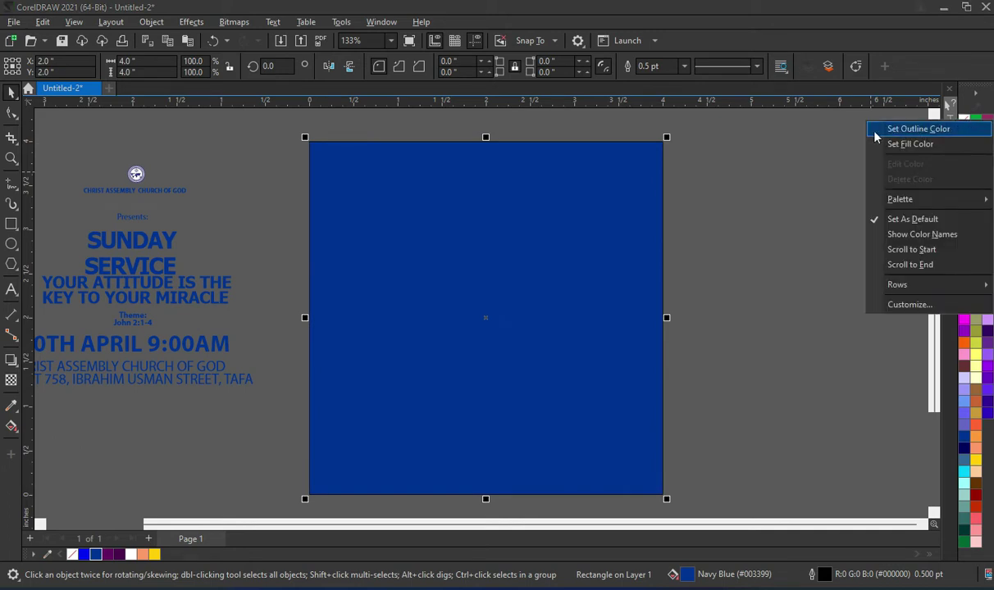
pyautogui.click(918, 129)
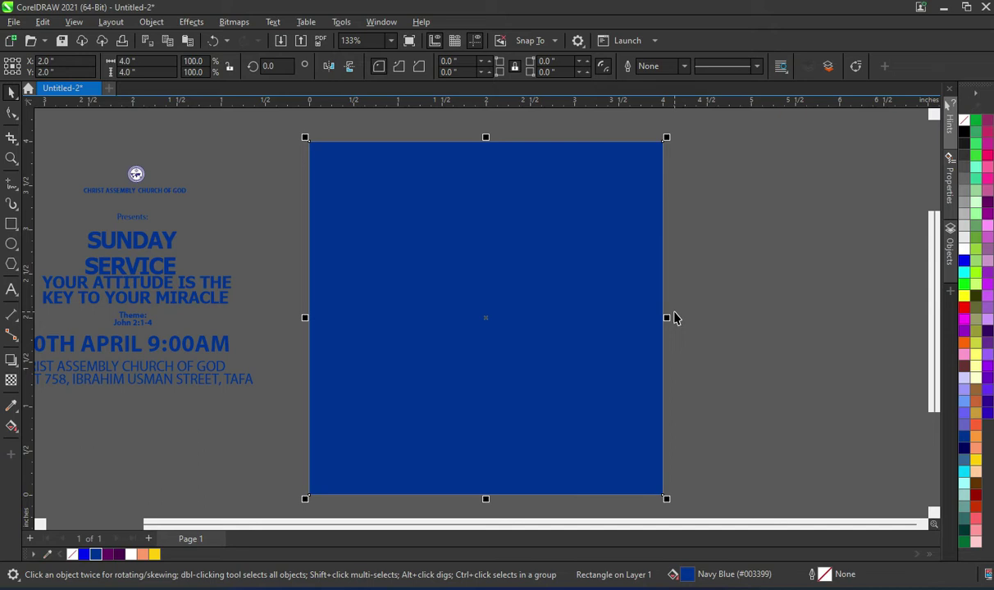
pyautogui.click(689, 270)
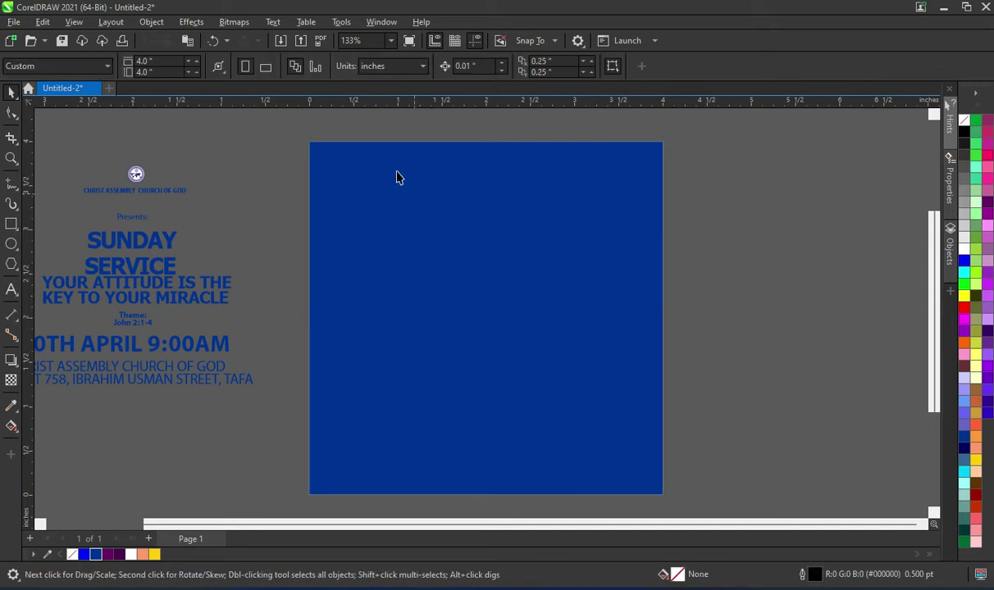
# Import all the image files from the New folder in Tutorial Resourses.
pyautogui.click(281, 41)
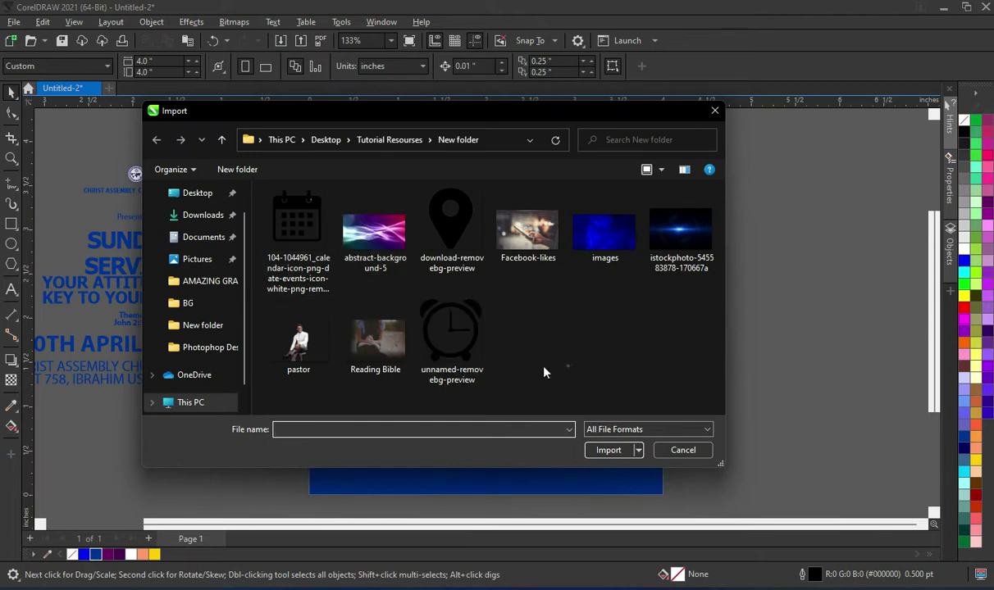
pyautogui.moveTo(544, 373); pyautogui.dragTo(262, 185)
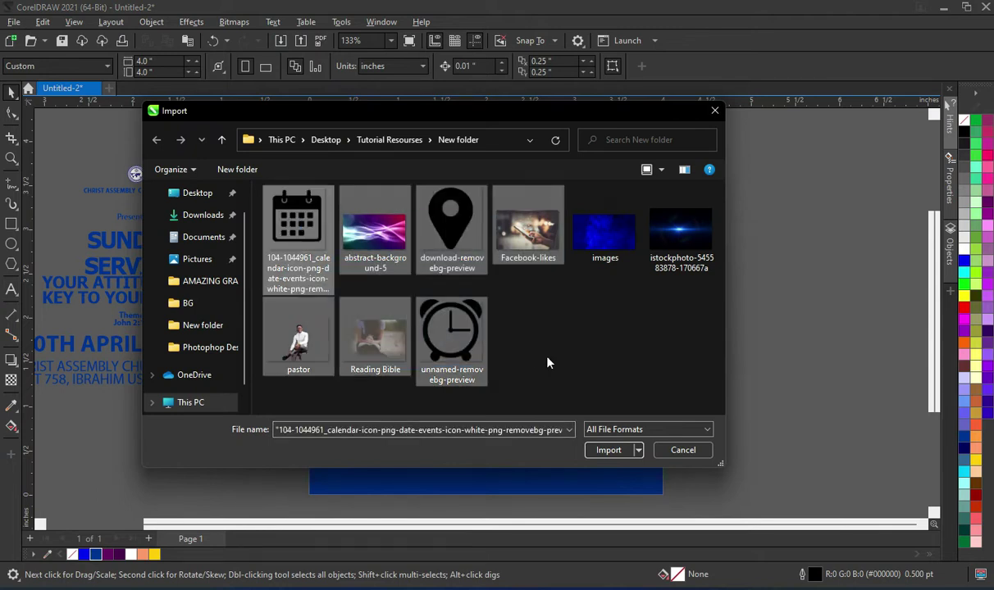
pyautogui.click(607, 450)
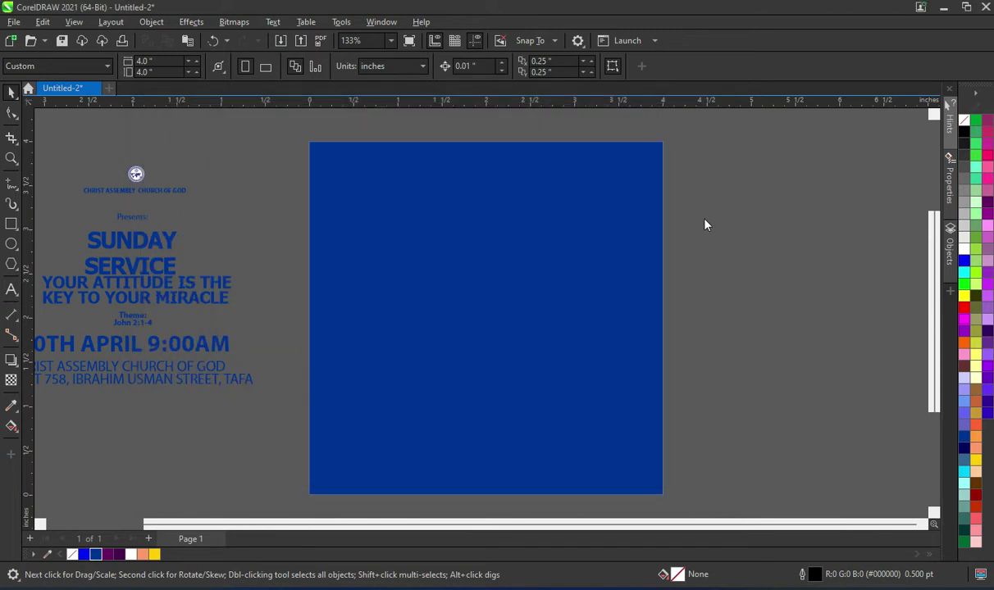
# Place the imported icons, backgrounds, pastor photo and Bible picture on the empty workspace beside the page, sizing the Bible picture and clock.
pyautogui.click(695, 189)
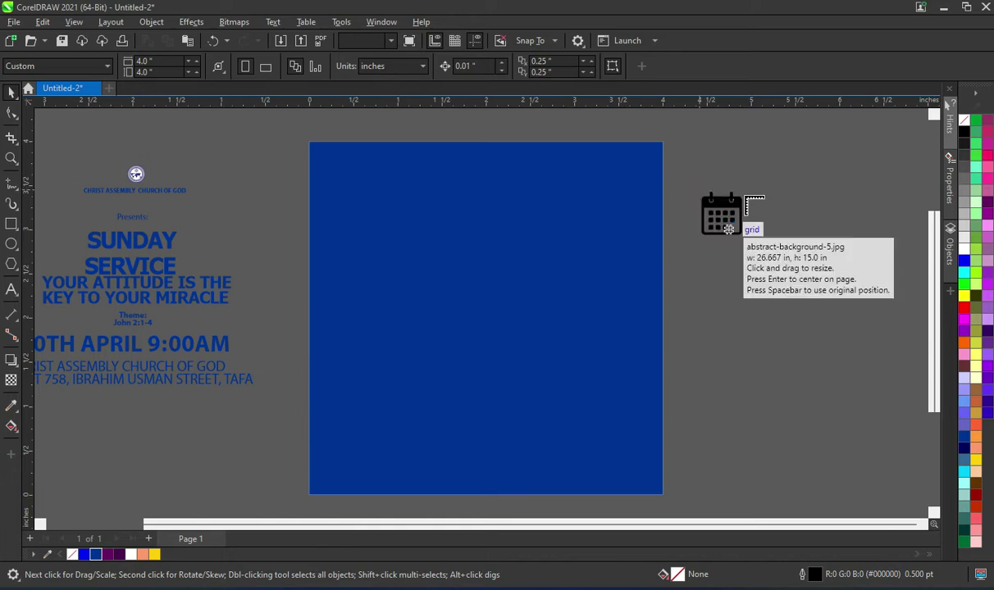
pyautogui.click(744, 196)
pyautogui.click(733, 243)
pyautogui.click(706, 252)
pyautogui.click(707, 297)
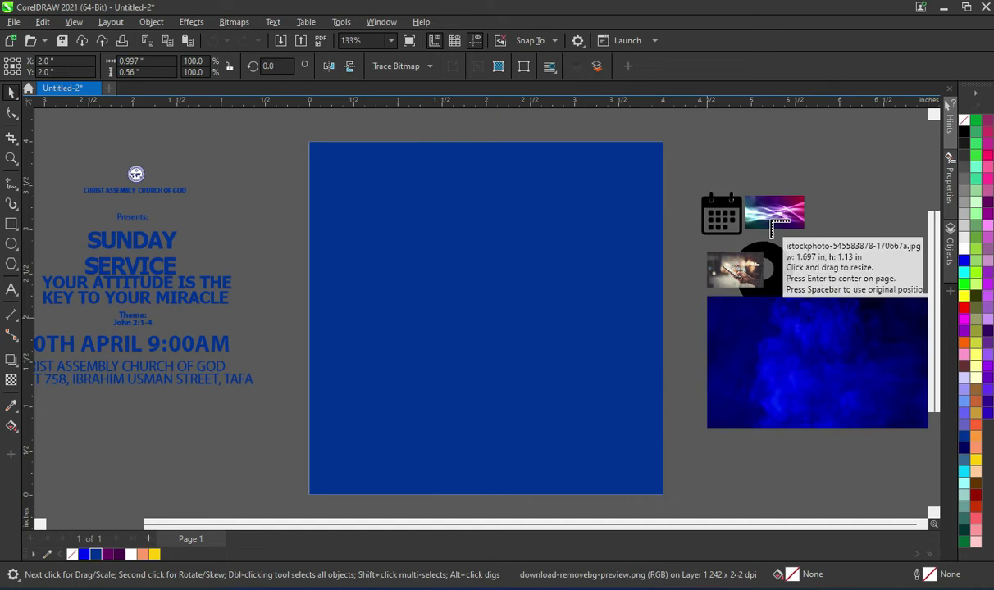
pyautogui.click(770, 175)
pyautogui.click(731, 148)
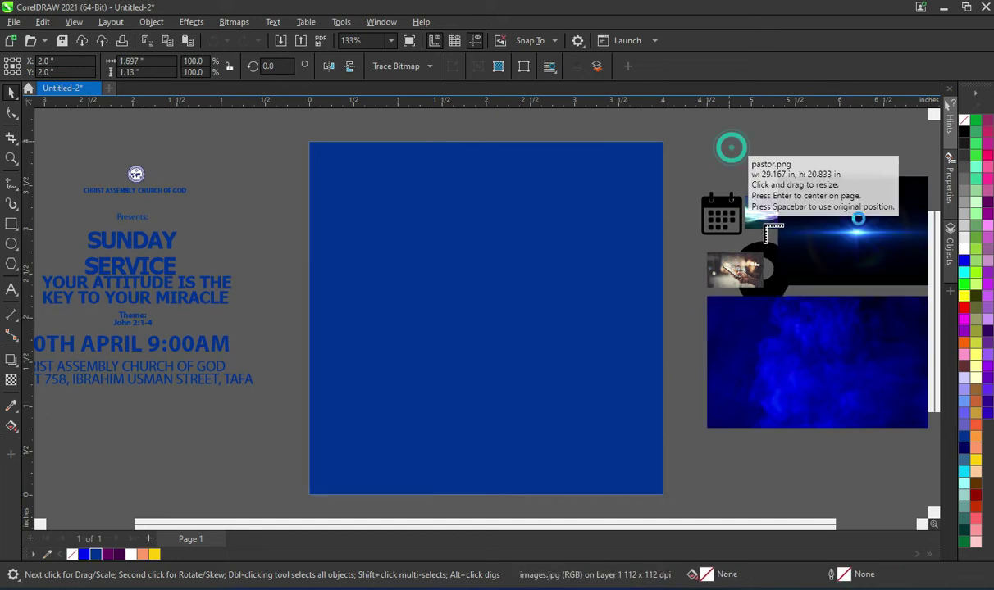
pyautogui.moveTo(778, 261); pyautogui.dragTo(877, 328)
pyautogui.moveTo(778, 358)
pyautogui.mouseDown()
pyautogui.moveTo(867, 445)
pyautogui.moveTo(837, 450)
pyautogui.mouseUp()
pyautogui.click(679, 284)
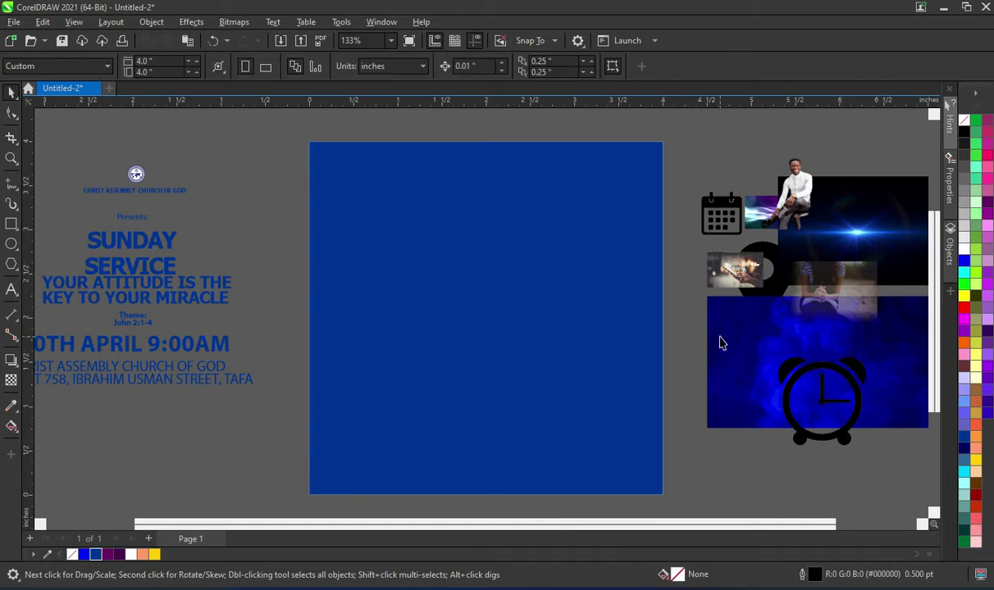
# Move the blue smoke image over the navy square and scale it to about 6.48 × 3.64 inches.
pyautogui.moveTo(720, 343); pyautogui.dragTo(293, 156)
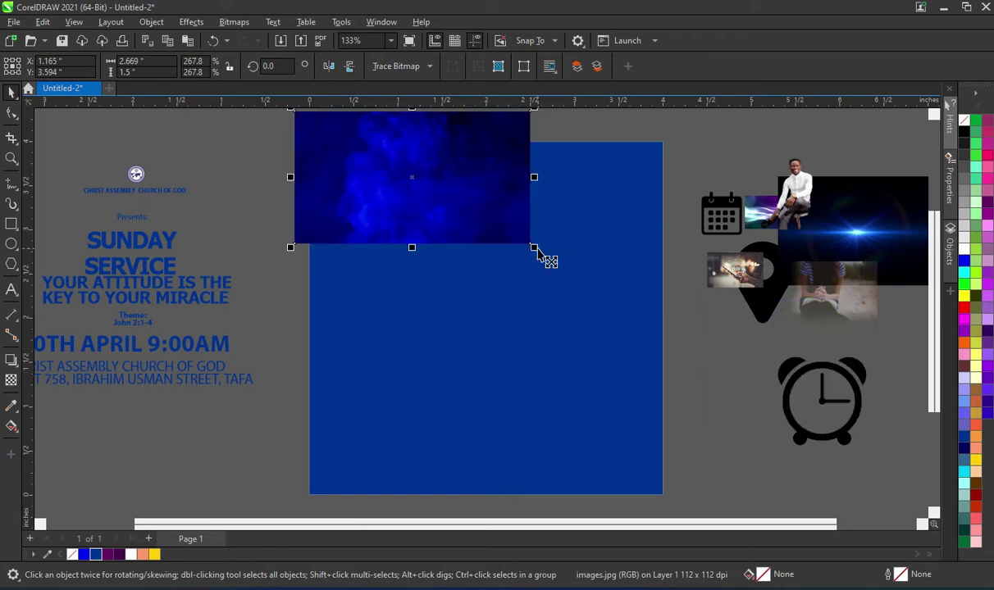
pyautogui.moveTo(537, 250); pyautogui.dragTo(766, 379)
pyautogui.moveTo(434, 199); pyautogui.dragTo(559, 327)
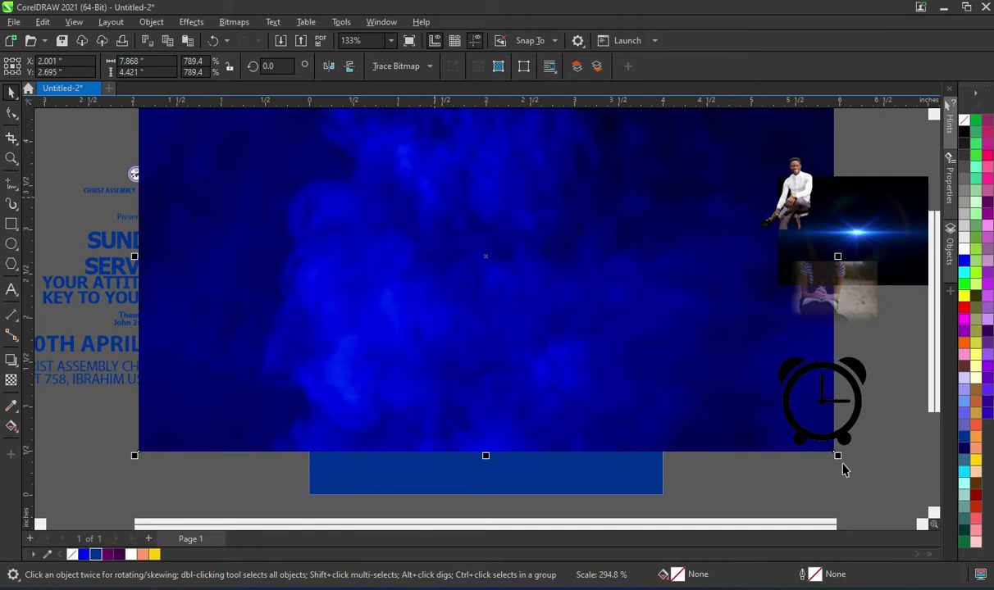
pyautogui.moveTo(837, 456); pyautogui.dragTo(721, 387)
pyautogui.moveTo(568, 278); pyautogui.dragTo(566, 339)
pyautogui.moveTo(566, 337); pyautogui.dragTo(564, 290)
pyautogui.moveTo(719, 400); pyautogui.dragTo(774, 455)
pyautogui.moveTo(557, 348); pyautogui.dragTo(550, 367)
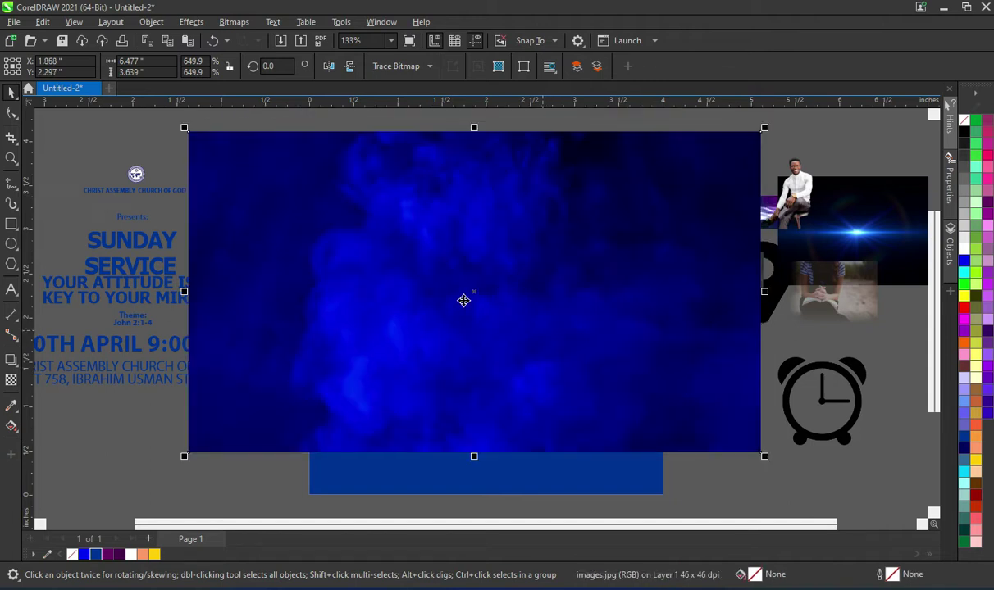
# Apply a Gaussian Blur with a radius of 8 pixels to the blue smoke image.
pyautogui.click(188, 23)
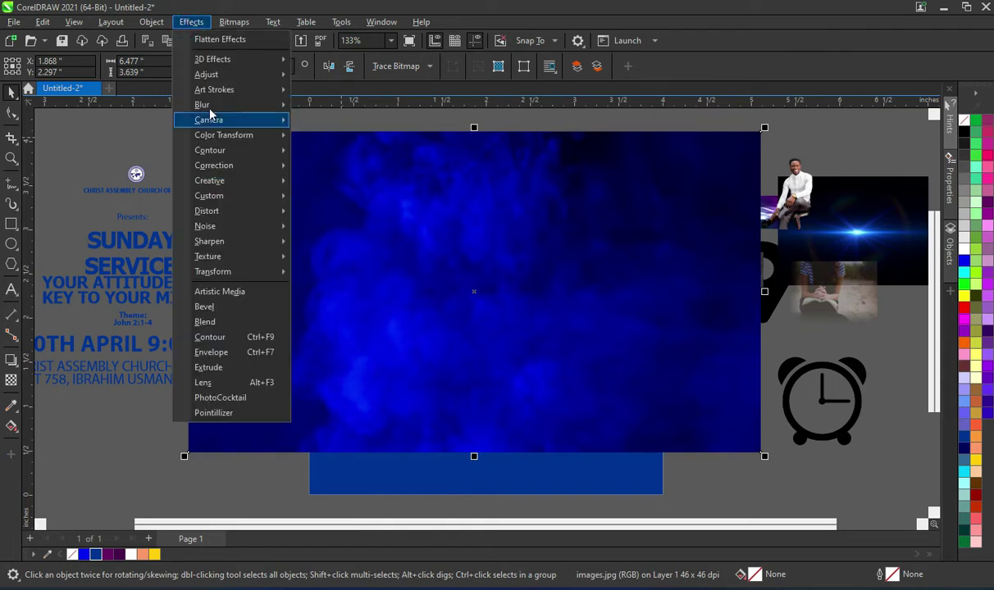
pyautogui.moveTo(217, 106)
pyautogui.click(339, 137)
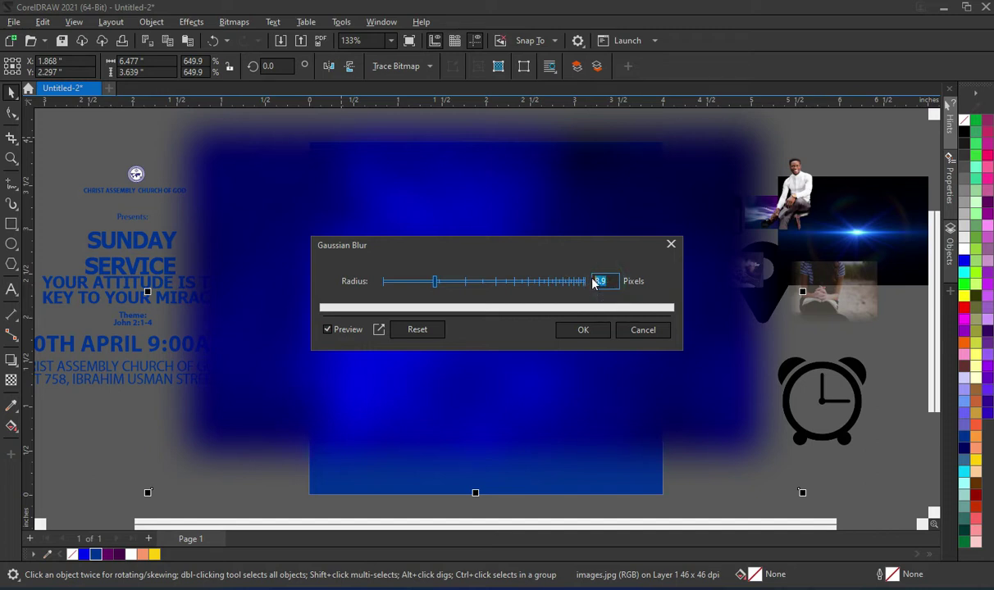
pyautogui.write('8')
pyautogui.click(515, 329)
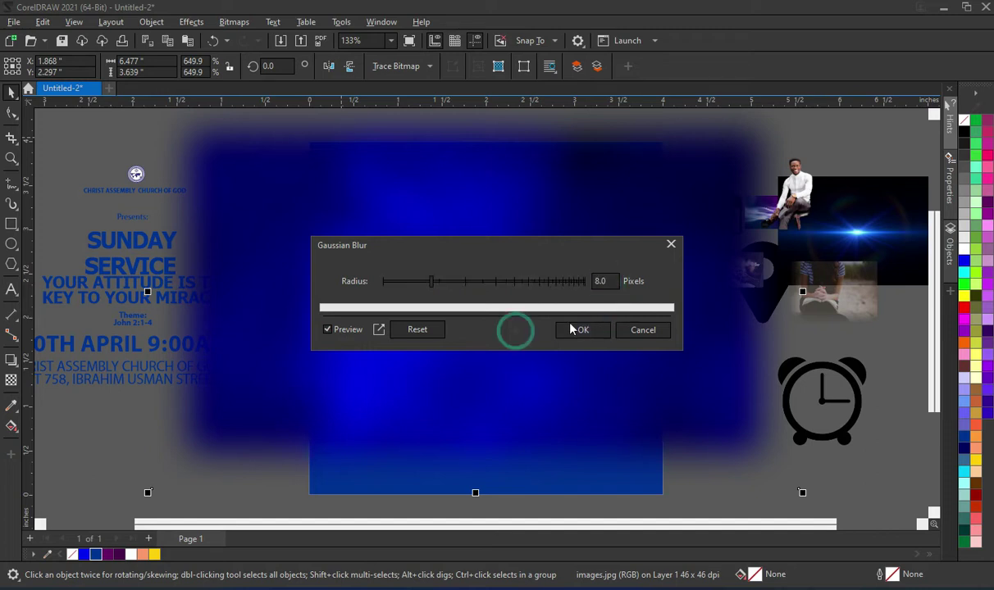
pyautogui.click(576, 329)
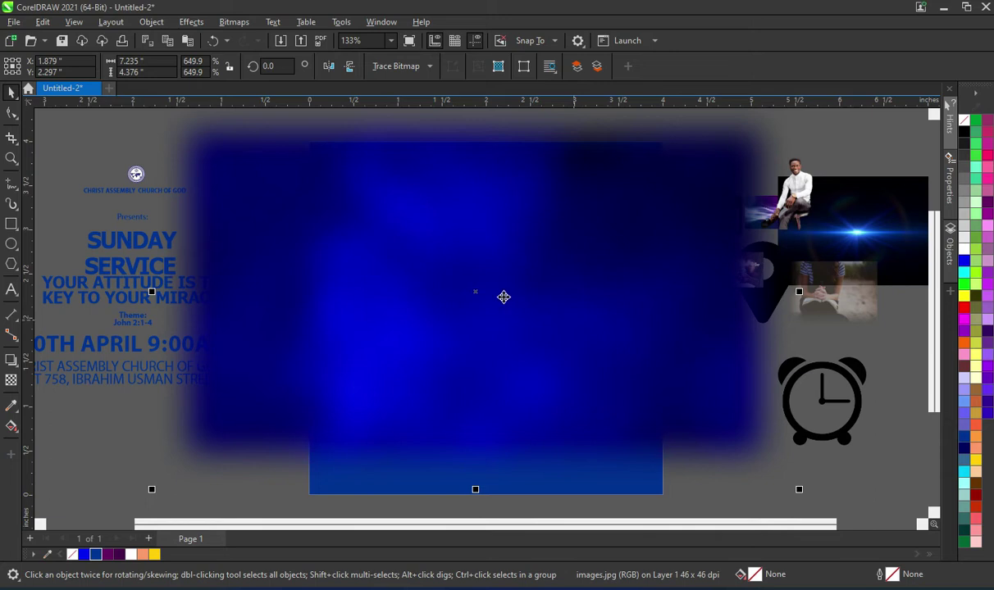
# PowerClip the blurred smoke image inside the navy square.
pyautogui.click(150, 22)
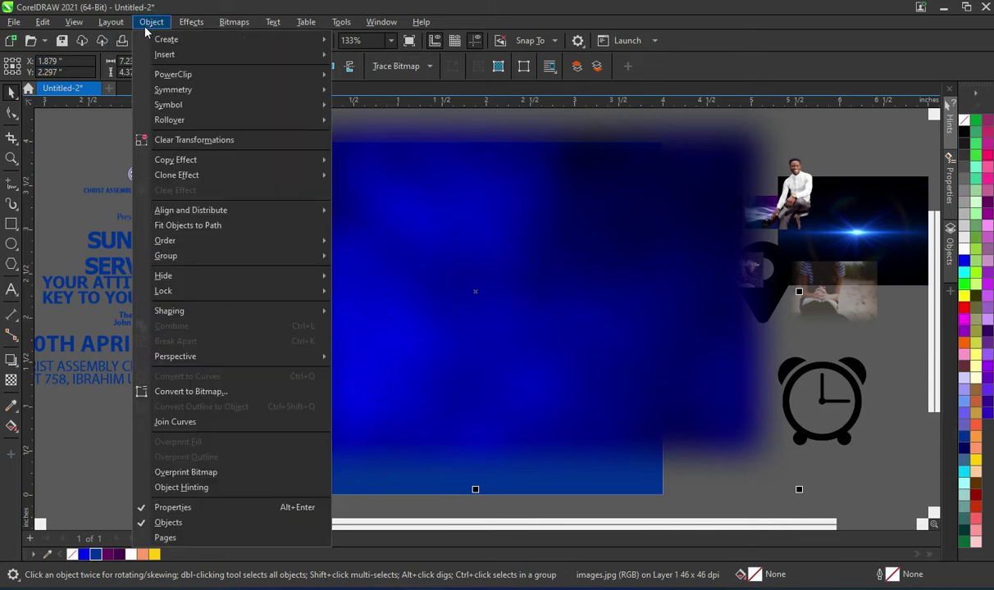
pyautogui.moveTo(205, 77)
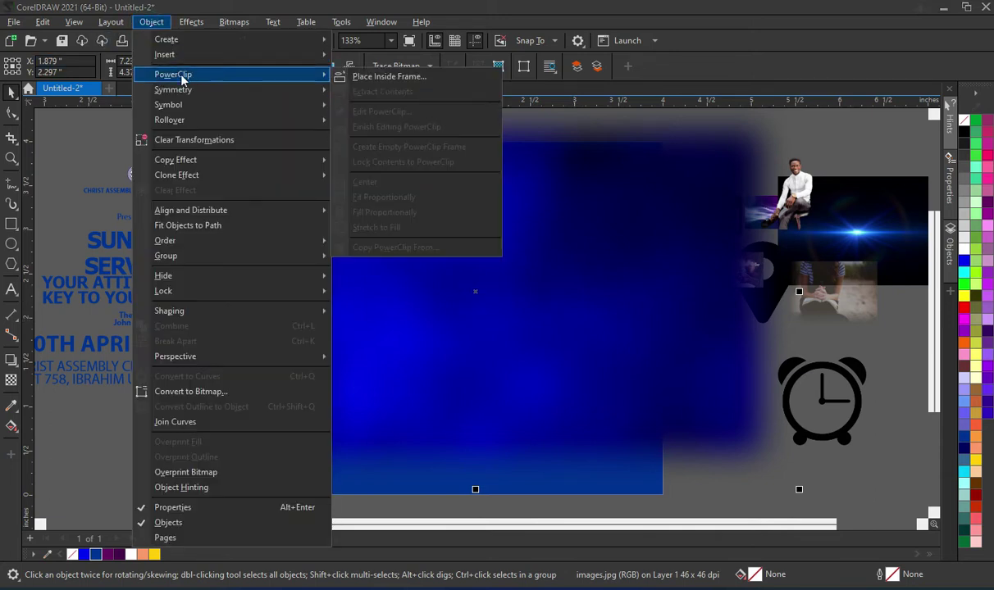
pyautogui.click(389, 76)
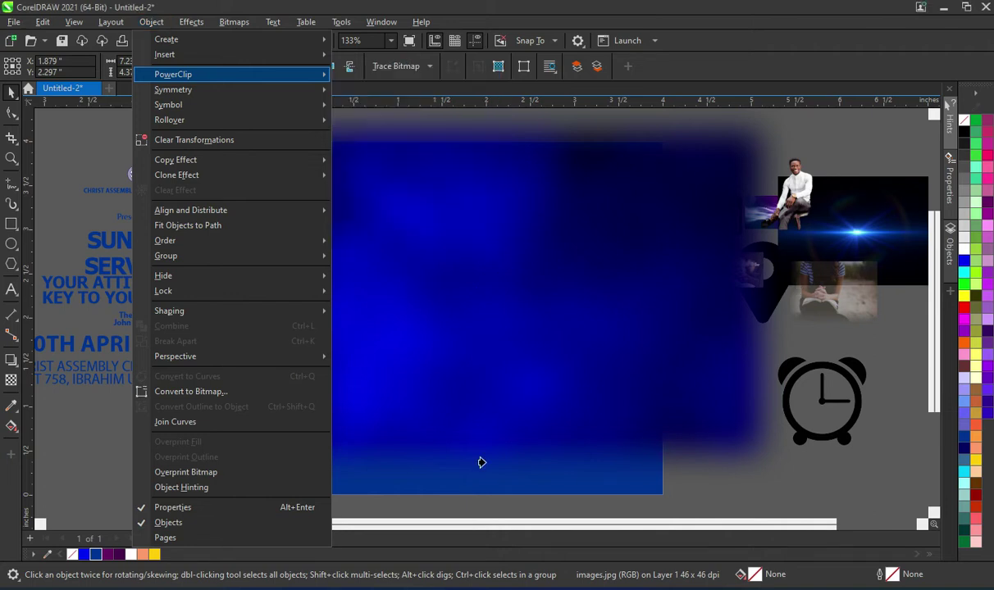
pyautogui.click(466, 480)
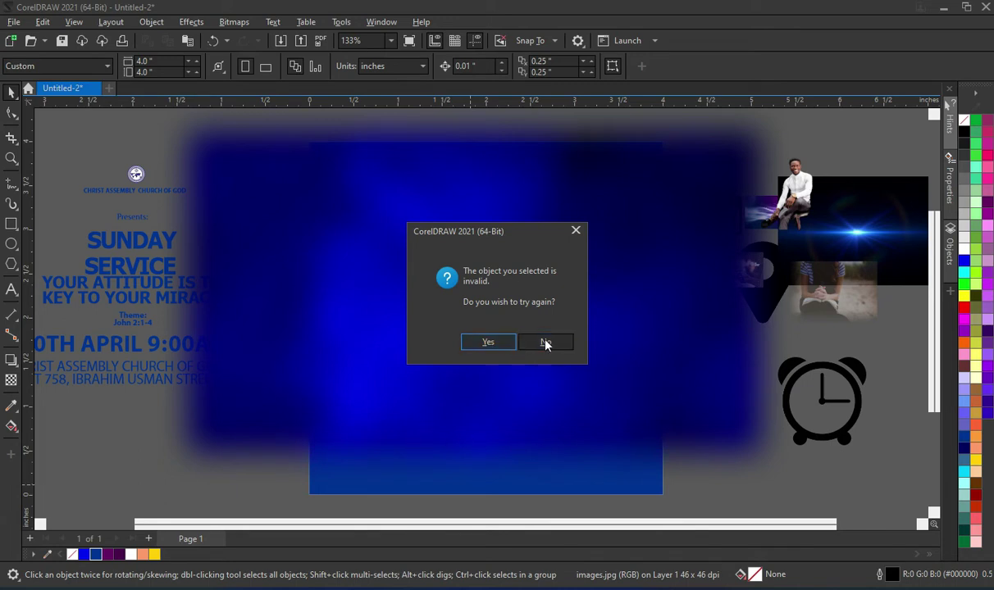
pyautogui.click(490, 342)
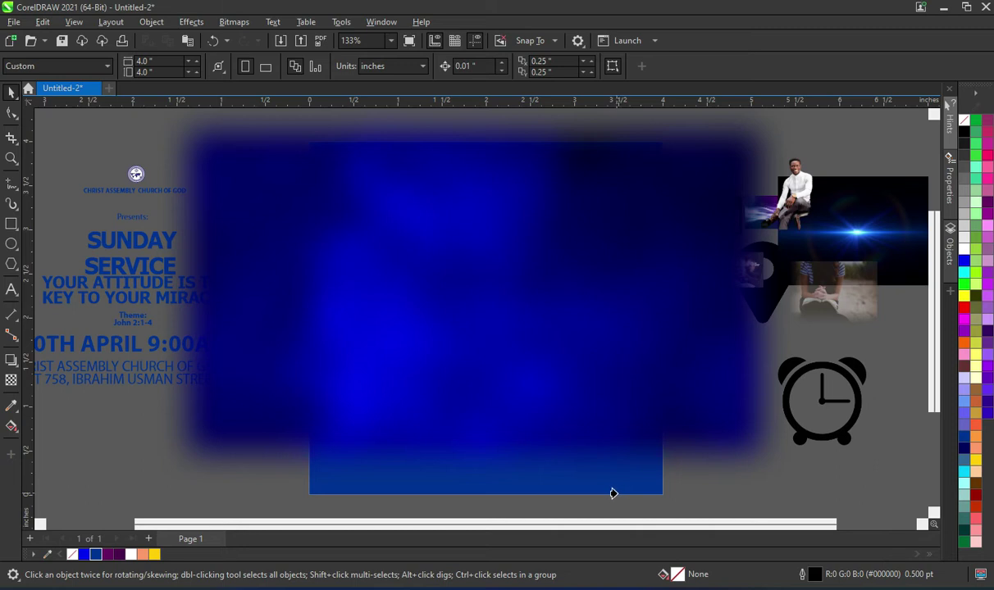
pyautogui.moveTo(615, 493); pyautogui.dragTo(617, 492)
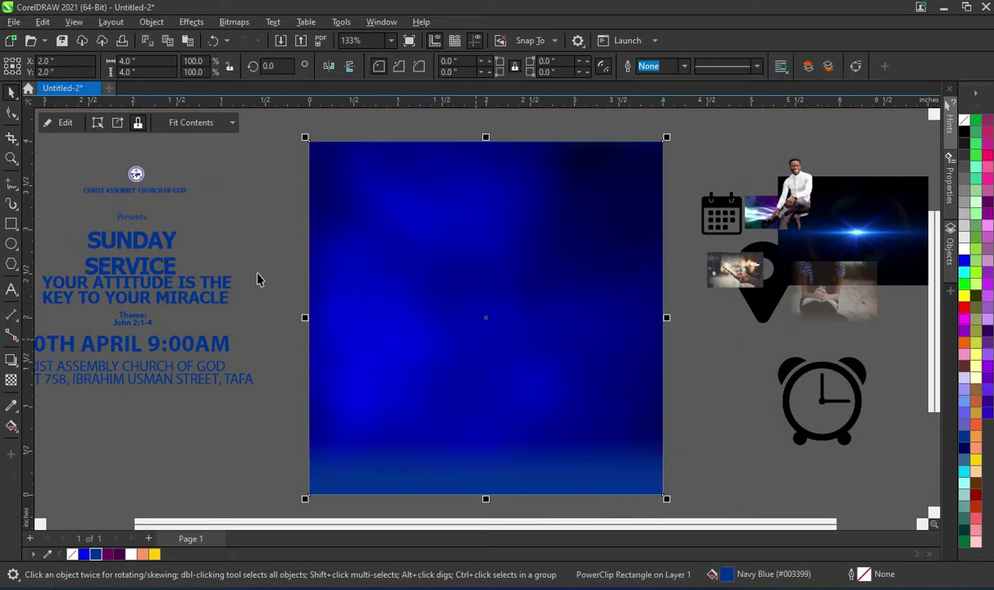
pyautogui.click(253, 437)
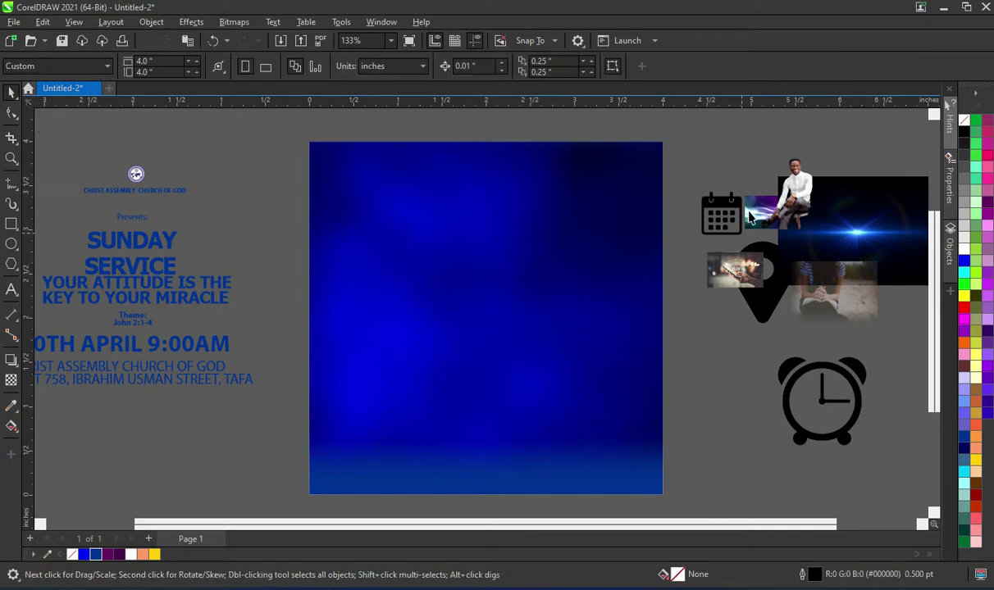
# Move the pastor photo aside and place the abstract light-streak background over the page at about 4.24 × 2.39 inches.
pyautogui.click(710, 187)
pyautogui.moveTo(710, 187); pyautogui.dragTo(802, 286)
pyautogui.click(763, 210)
pyautogui.moveTo(762, 210); pyautogui.dragTo(628, 488)
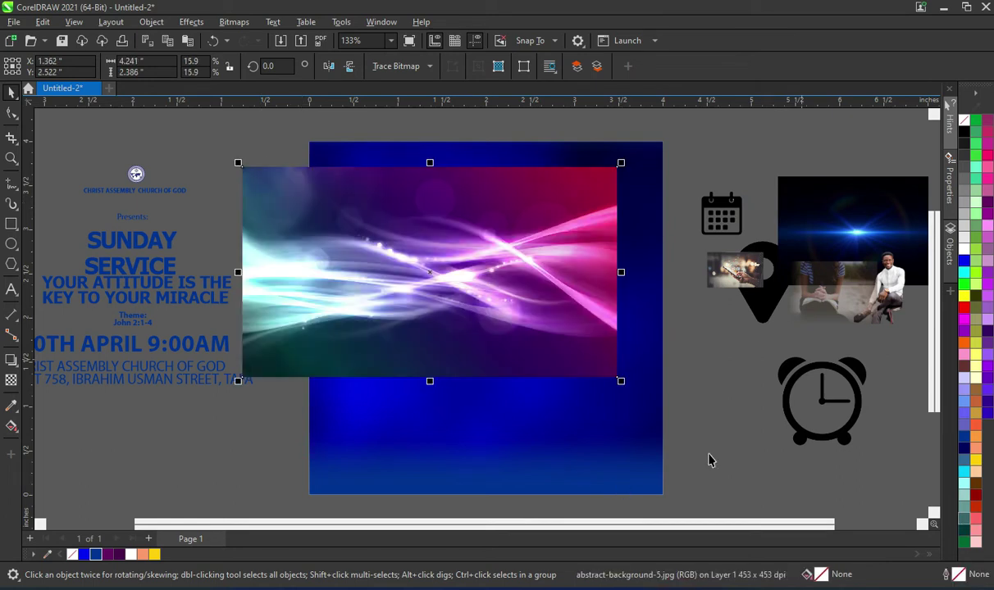
pyautogui.moveTo(424, 284); pyautogui.dragTo(461, 277)
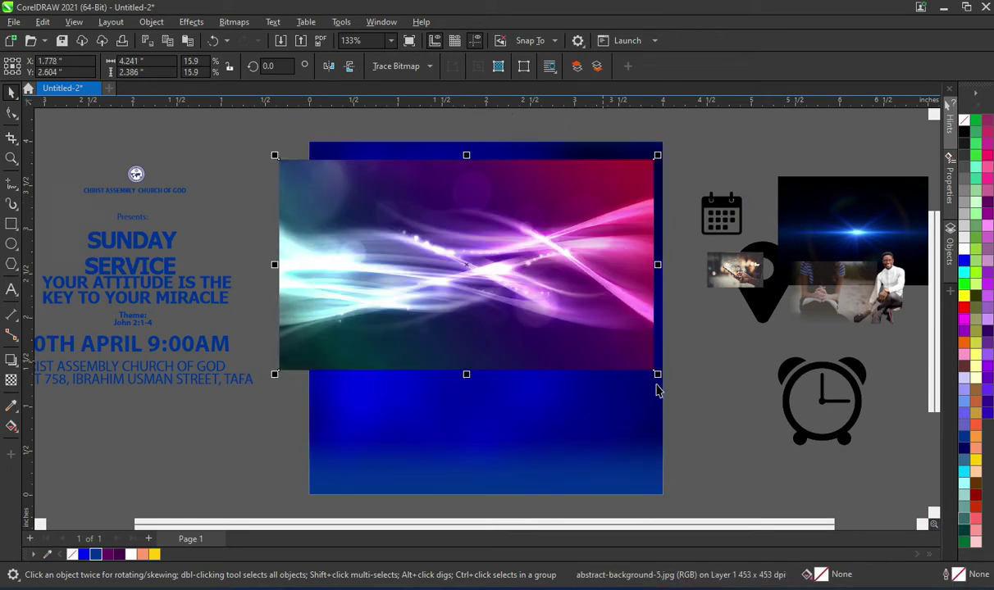
# Enlarge the abstract light-streak background to about 5.95 × 3.34 inches and adjust its position over the page.
pyautogui.moveTo(661, 378); pyautogui.dragTo(743, 474)
pyautogui.press('F10')
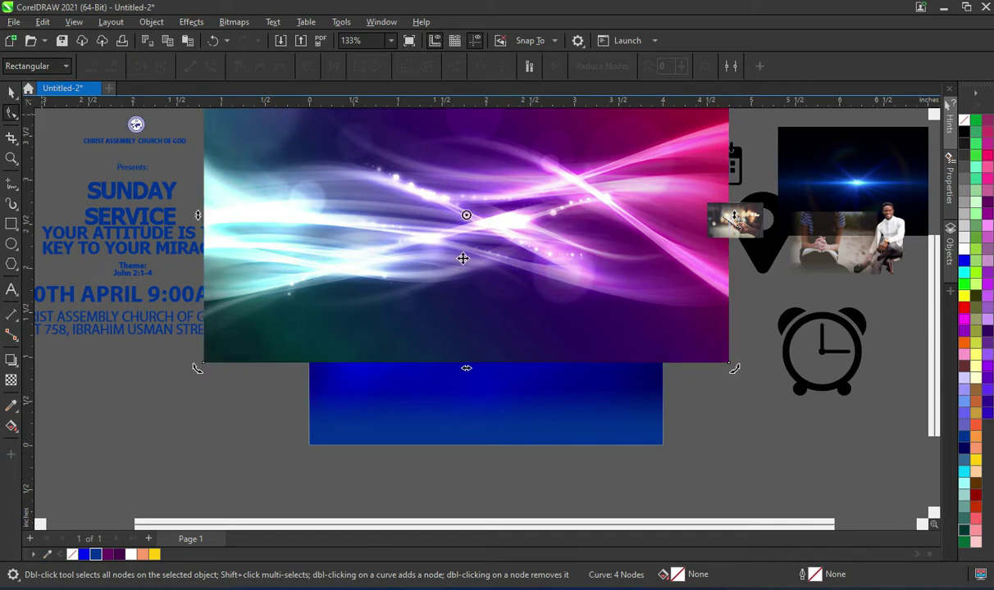
pyautogui.scroll(-2, 463, 259)
pyautogui.press('space')
pyautogui.moveTo(468, 270)
pyautogui.mouseDown()
pyautogui.moveTo(468, 290)
pyautogui.moveTo(480, 269)
pyautogui.moveTo(469, 259)
pyautogui.mouseUp()
# Apply a vertical fountain transparency that fades out the upper edge of the abstract background.
pyautogui.scroll(1, 464, 276)
pyautogui.scroll(2, 466, 239)
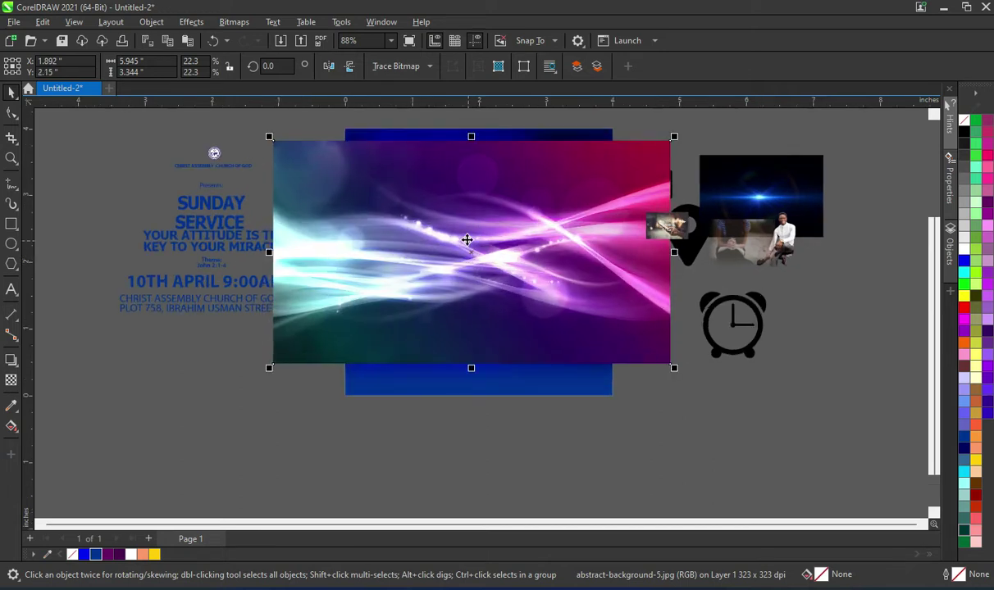
pyautogui.scroll(1, 466, 239)
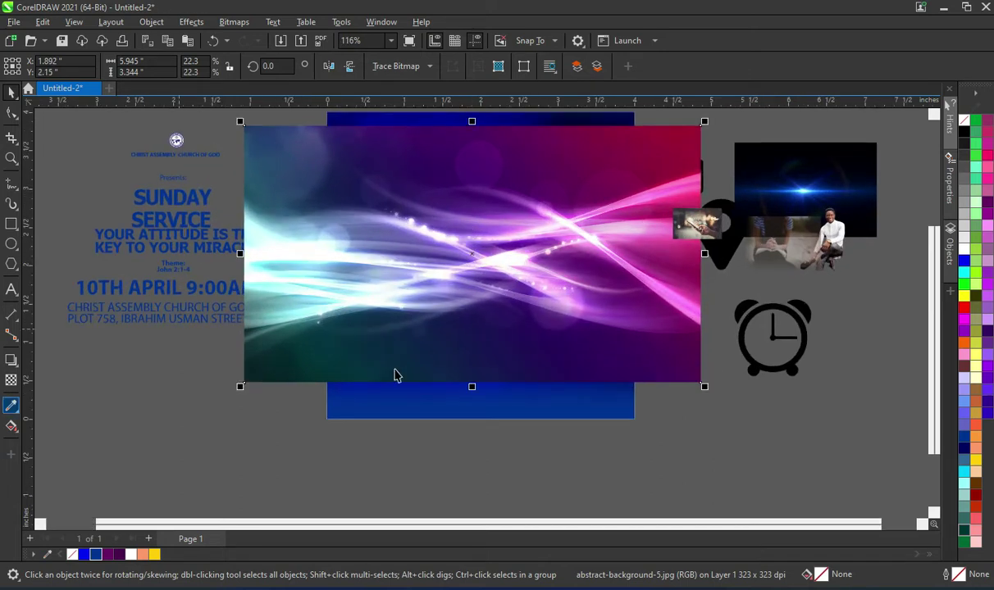
pyautogui.scroll(1, 167, 389)
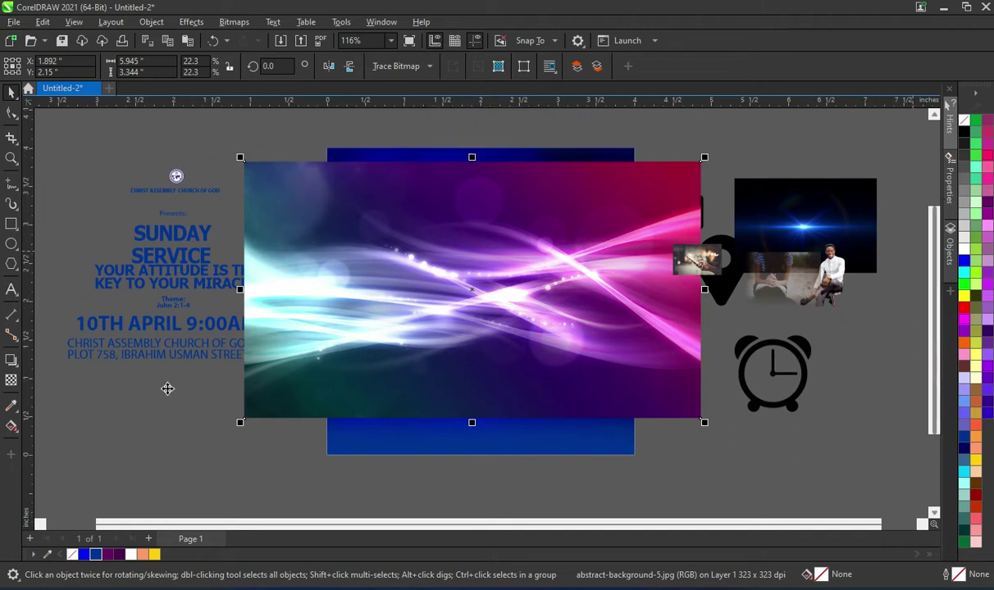
pyautogui.click(10, 381)
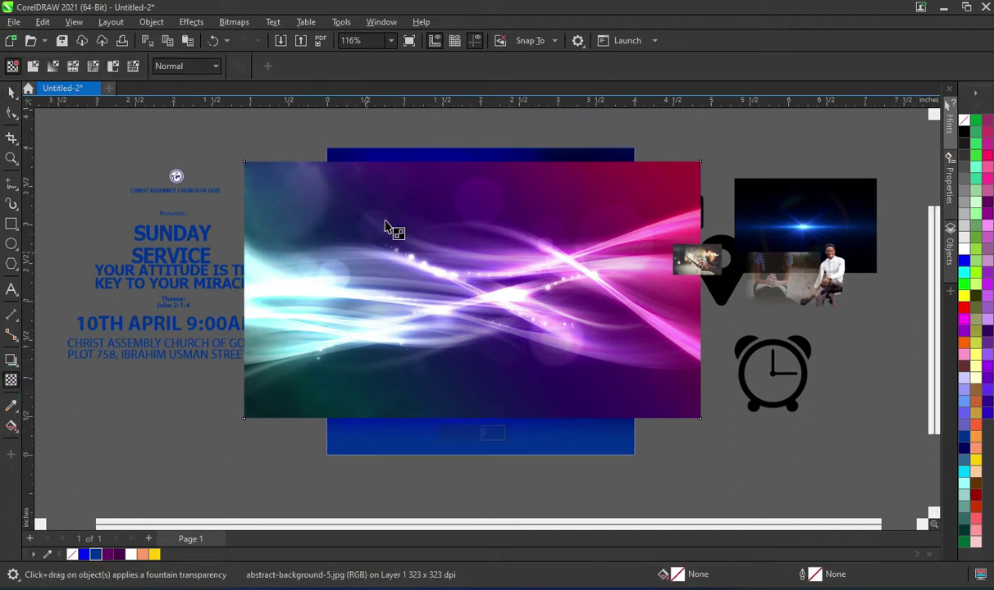
pyautogui.moveTo(464, 214); pyautogui.dragTo(463, 162)
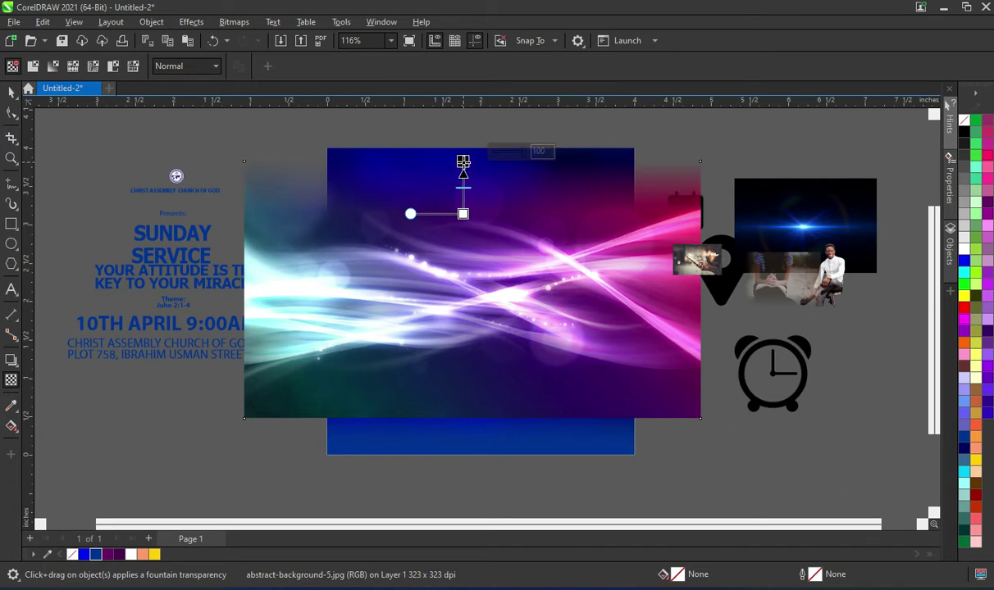
# Convert the abstract light-streak background with its faded upper edge to a bitmap.
pyautogui.click(234, 22)
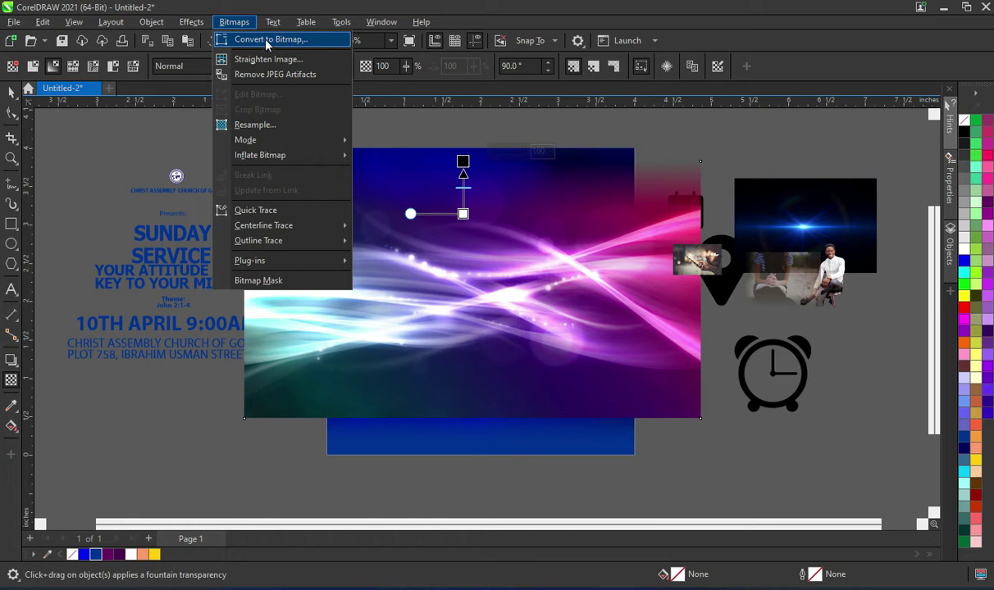
pyautogui.click(267, 40)
pyautogui.click(511, 376)
# Fade out the lower edge of the abstract background with a vertical fountain transparency and convert the result to a bitmap.
pyautogui.moveTo(474, 357); pyautogui.dragTo(475, 408)
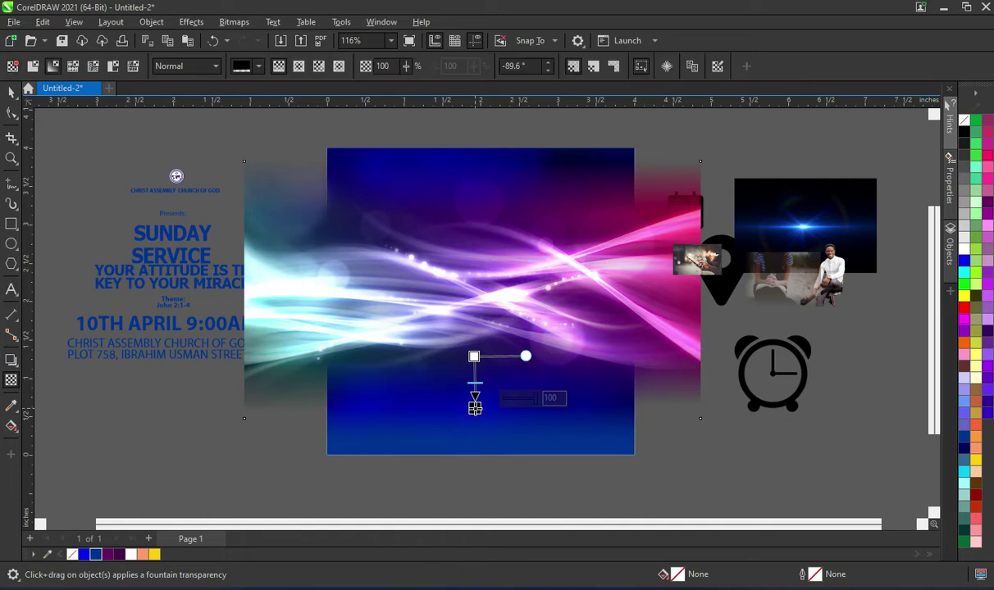
pyautogui.click(234, 23)
pyautogui.click(270, 39)
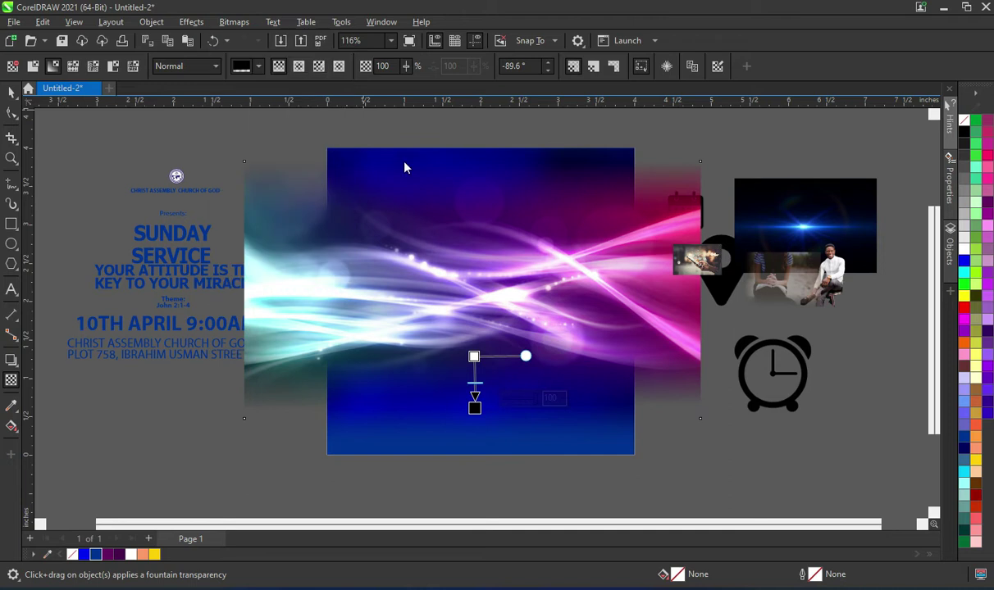
pyautogui.click(513, 372)
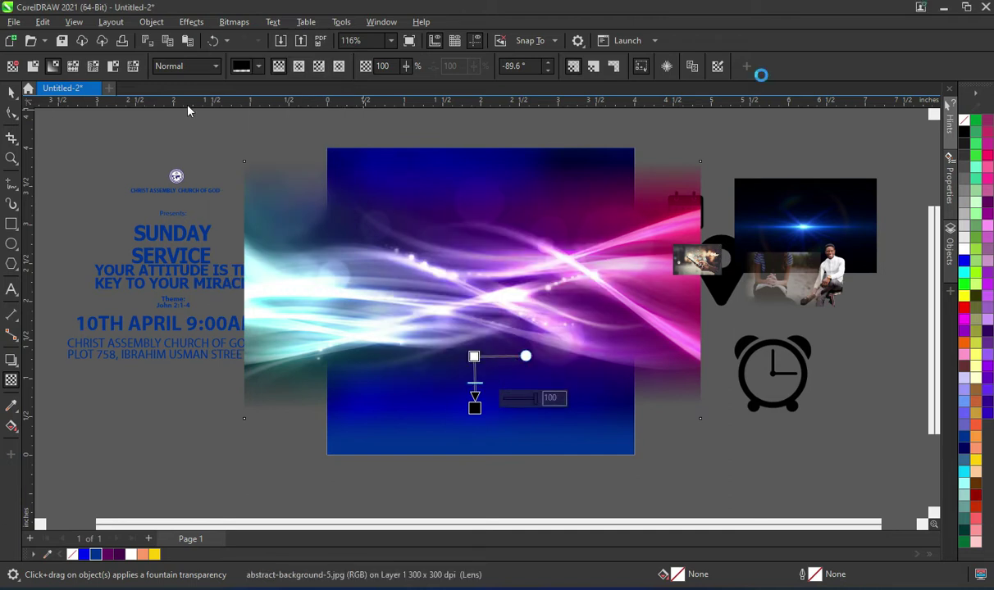
pyautogui.click(11, 91)
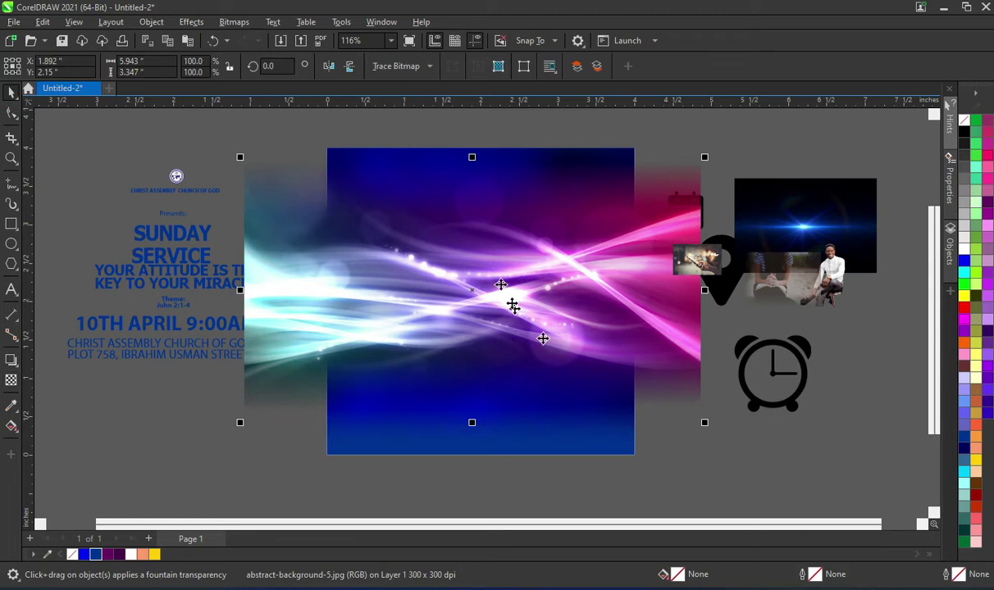
pyautogui.scroll(1, 500, 285)
pyautogui.scroll(-1, 529, 279)
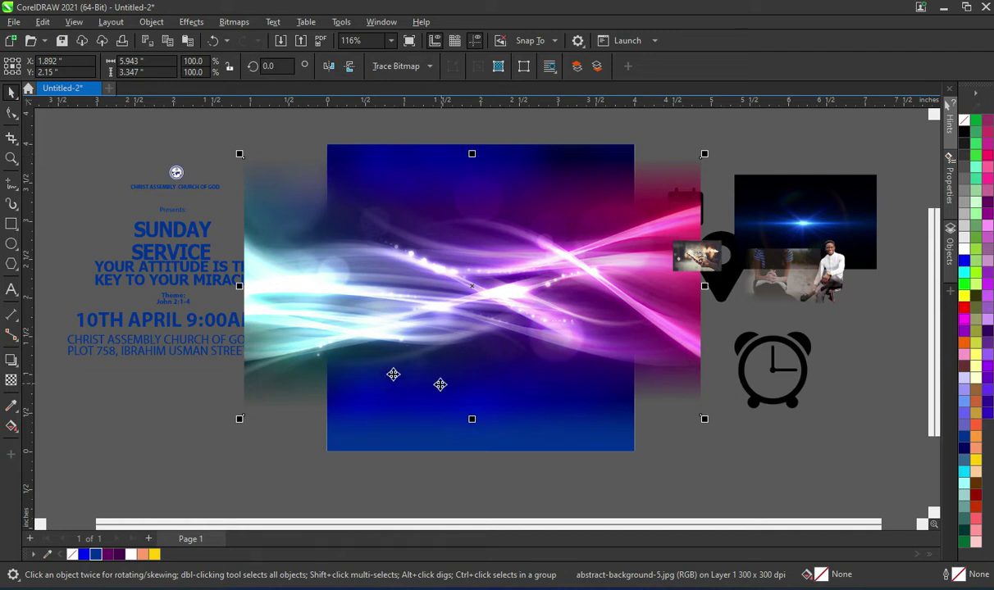
# Move the blue lens-flare image to the empty area beyond the event text and duplicate it, placing one copy back beside the page.
pyautogui.scroll(-2, 492, 269)
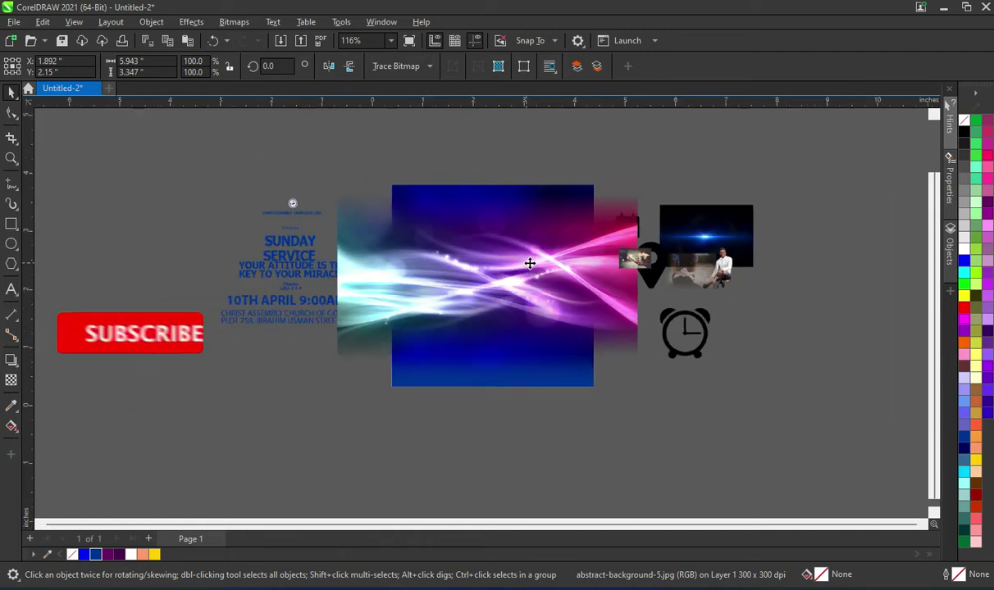
pyautogui.click(723, 229)
pyautogui.moveTo(724, 230); pyautogui.dragTo(82, 209)
pyautogui.scroll(4, 87, 210)
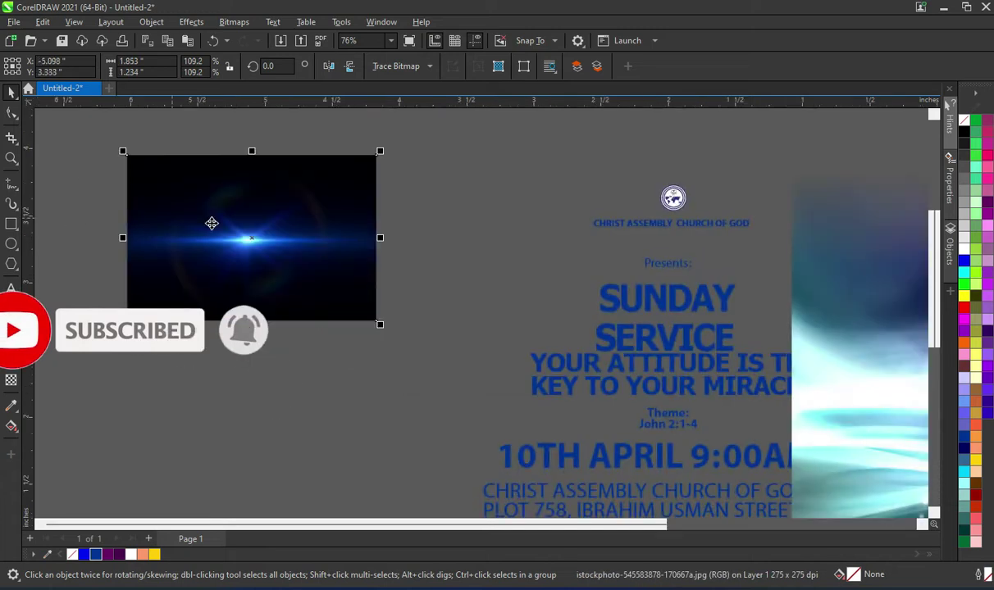
pyautogui.scroll(2, 213, 226)
pyautogui.moveTo(232, 231); pyautogui.dragTo(236, 209)
pyautogui.moveTo(233, 215); pyautogui.dragTo(592, 264)
pyautogui.rightClick(592, 264)
pyautogui.scroll(-4, 279, 210)
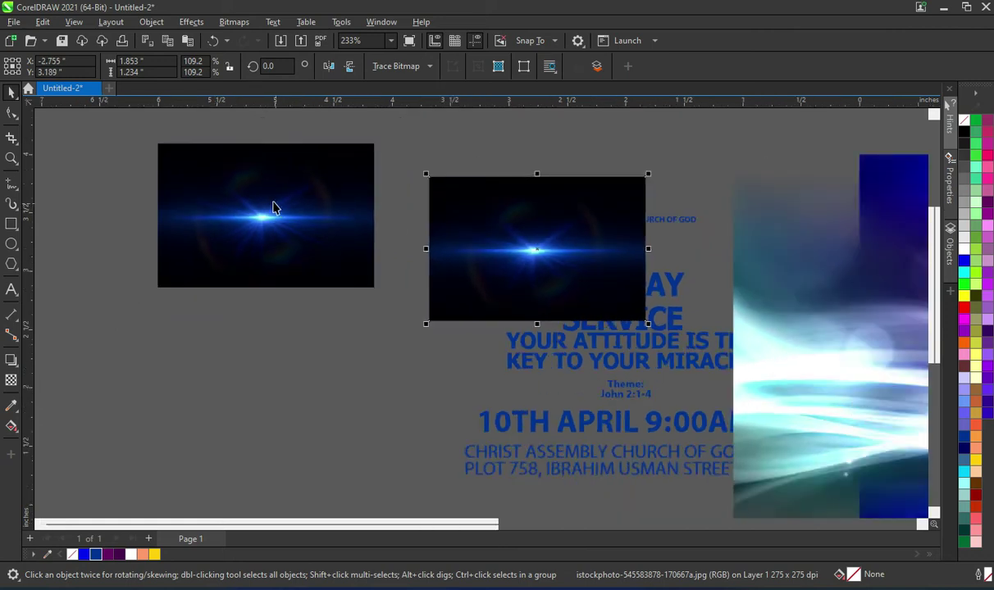
pyautogui.moveTo(386, 221); pyautogui.dragTo(911, 256)
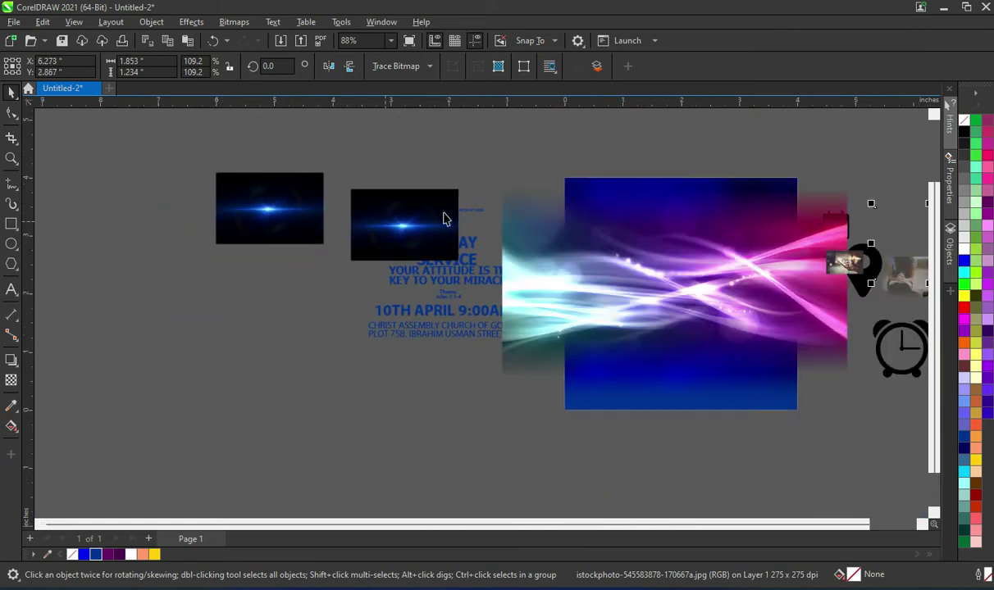
# Try vertical fountain transparencies on the upper and lower edges of the spare lens-flare copy, ending with a lower-edge fade.
pyautogui.scroll(2, 273, 204)
pyautogui.moveTo(246, 217); pyautogui.dragTo(267, 274)
pyautogui.click(10, 379)
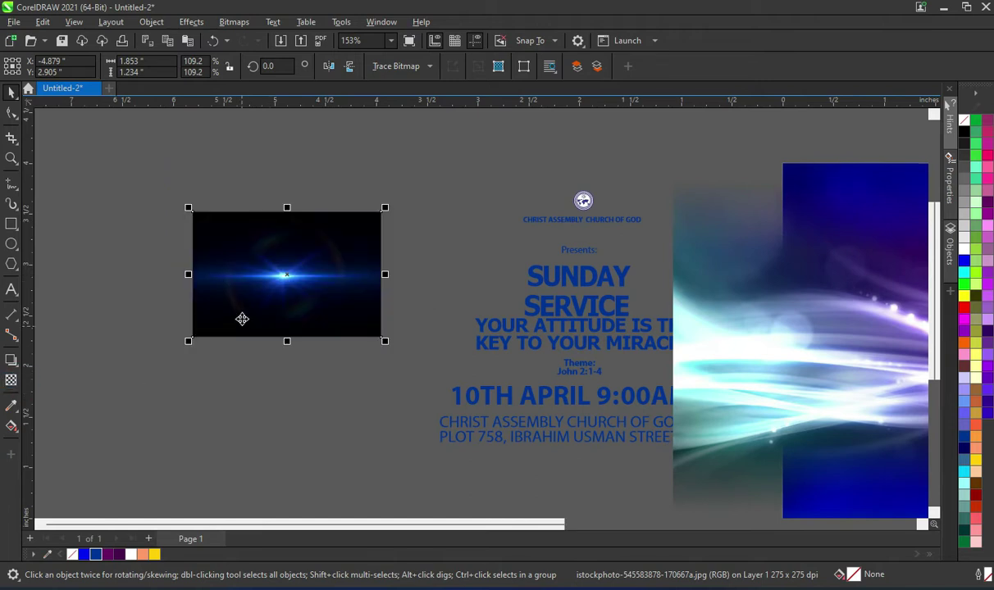
pyautogui.scroll(2, 242, 318)
pyautogui.click(11, 379)
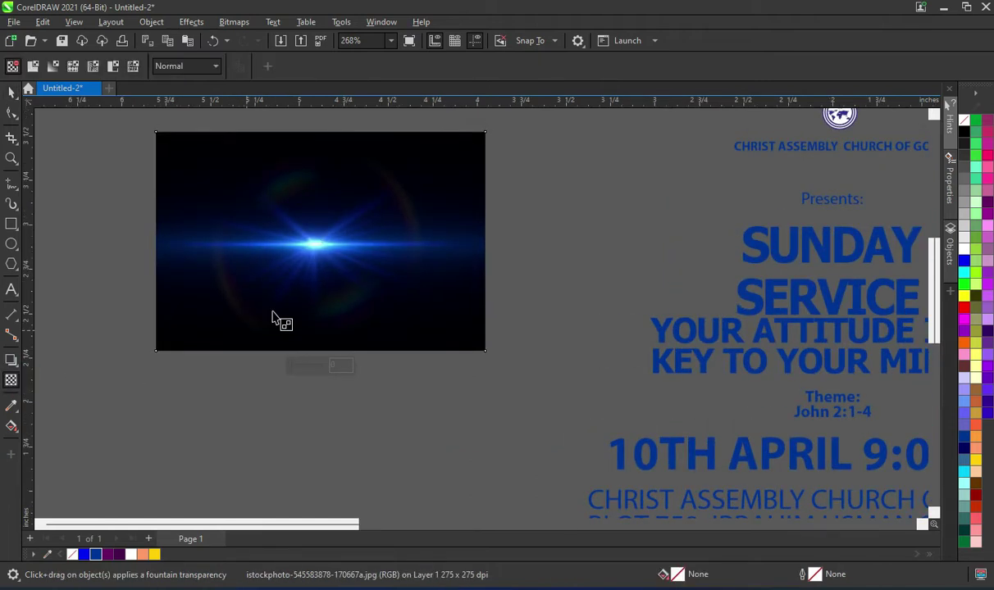
pyautogui.moveTo(293, 302); pyautogui.dragTo(294, 343)
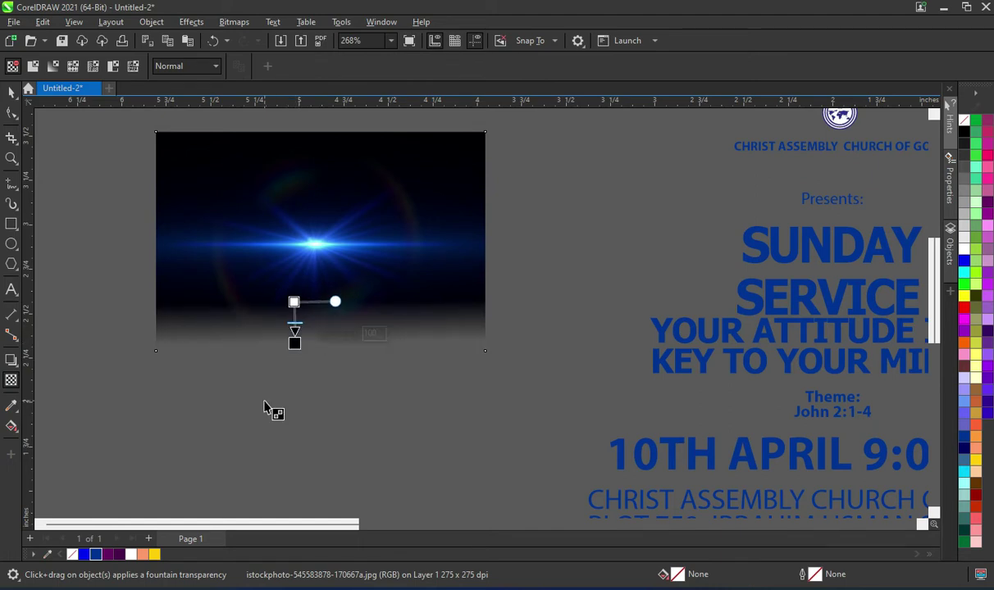
pyautogui.moveTo(305, 180); pyautogui.dragTo(300, 136)
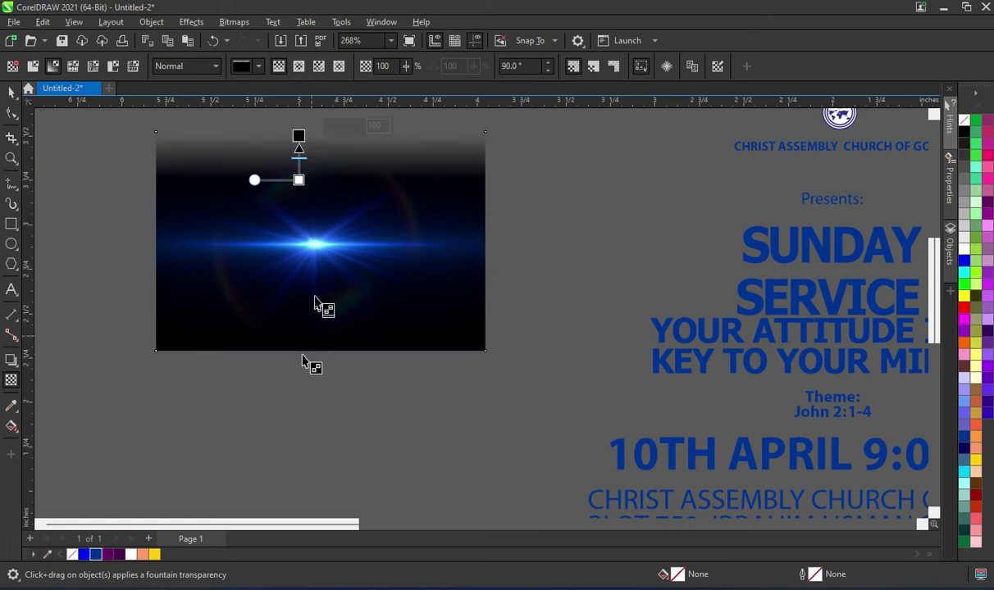
pyautogui.moveTo(315, 294); pyautogui.dragTo(316, 343)
pyautogui.moveTo(313, 294); pyautogui.dragTo(315, 280)
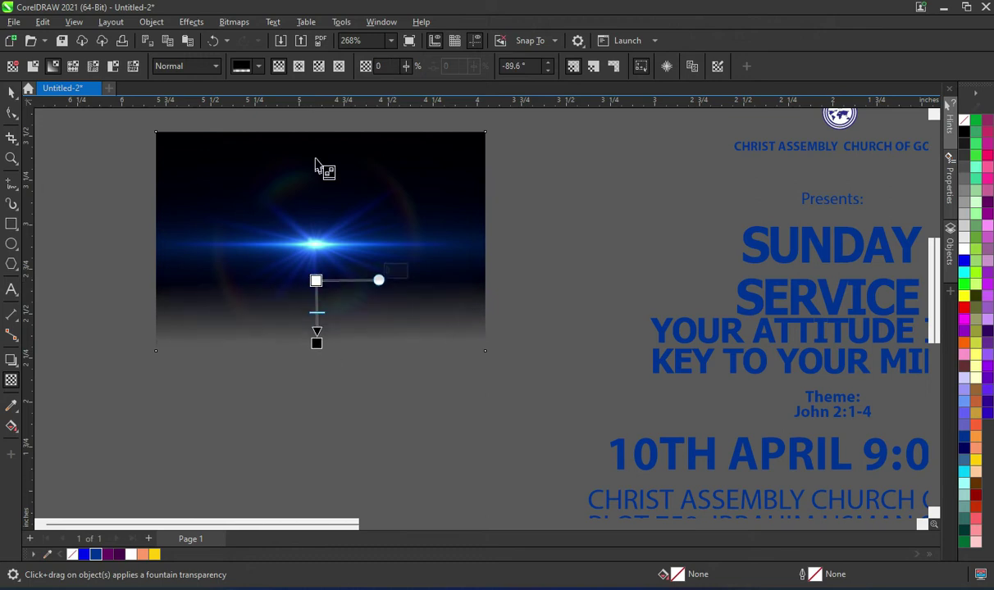
# Convert the spare lens-flare copy to a bitmap and try a fountain transparency on its upper edge.
pyautogui.click(237, 23)
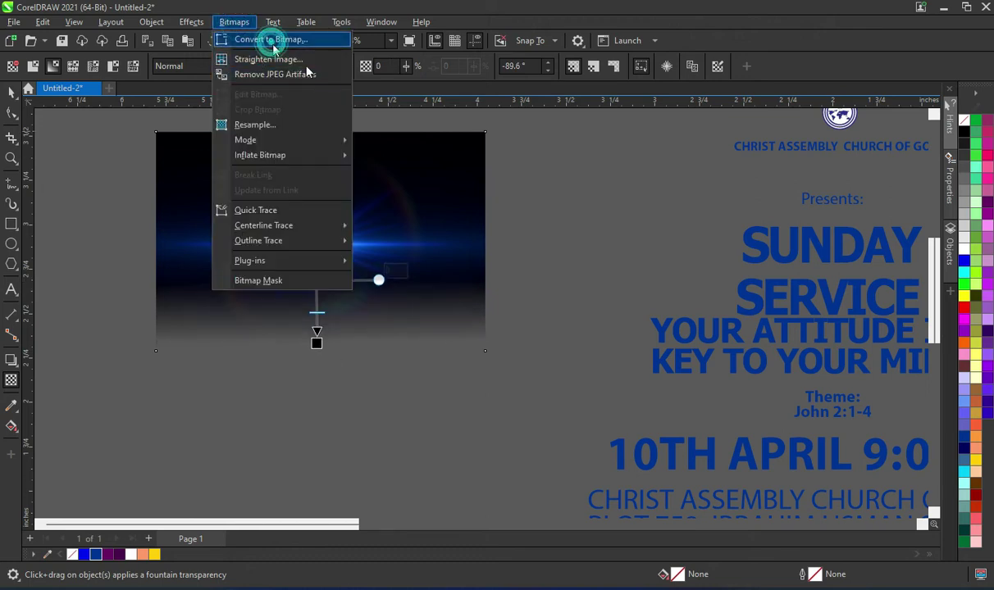
pyautogui.click(262, 37)
pyautogui.click(516, 376)
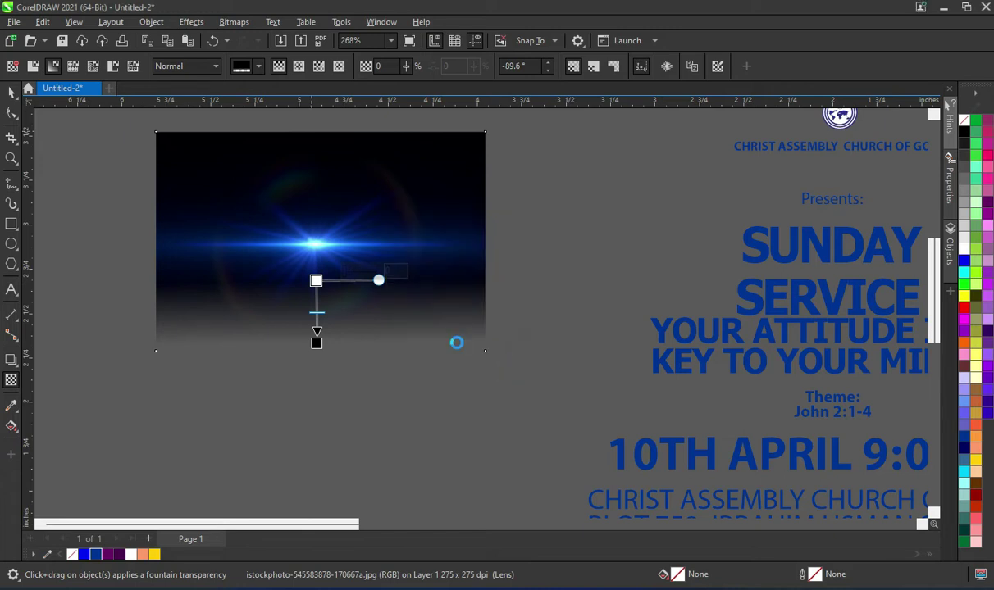
pyautogui.moveTo(317, 165); pyautogui.dragTo(320, 132)
pyautogui.moveTo(311, 177); pyautogui.dragTo(308, 217)
pyautogui.moveTo(319, 133); pyautogui.dragTo(308, 140)
pyautogui.click(11, 93)
pyautogui.scroll(-3, 439, 244)
pyautogui.scroll(-2, 728, 312)
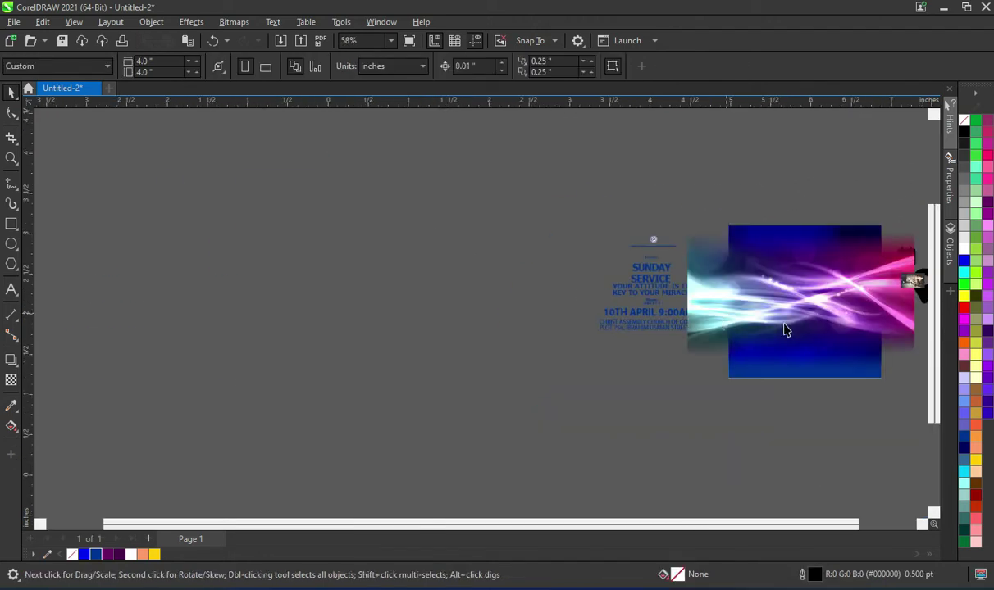
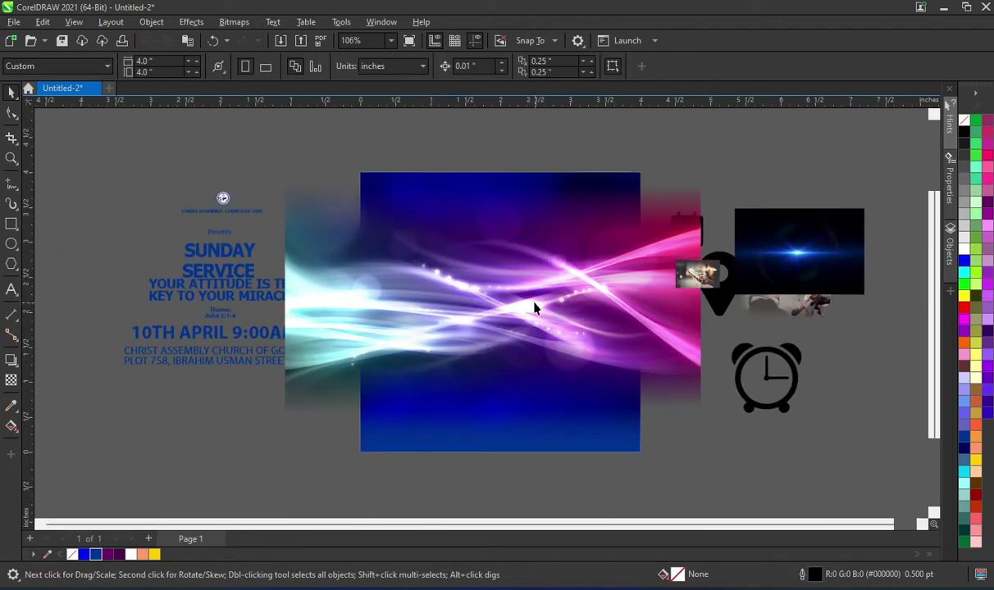
# Set the abstract background's merge mode to Overlay and give it a uniform transparency of 66.
pyautogui.click(11, 380)
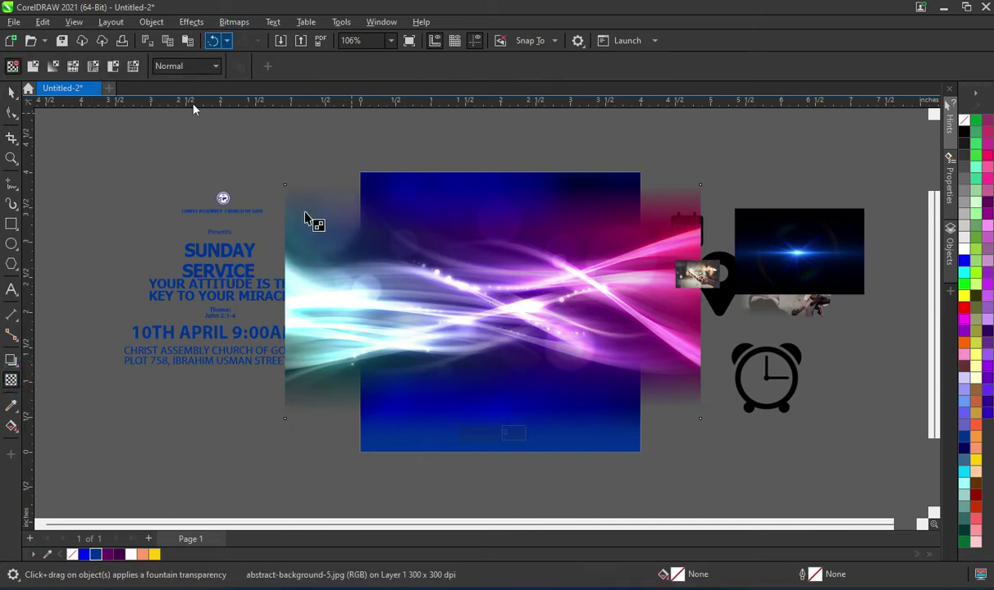
pyautogui.click(197, 72)
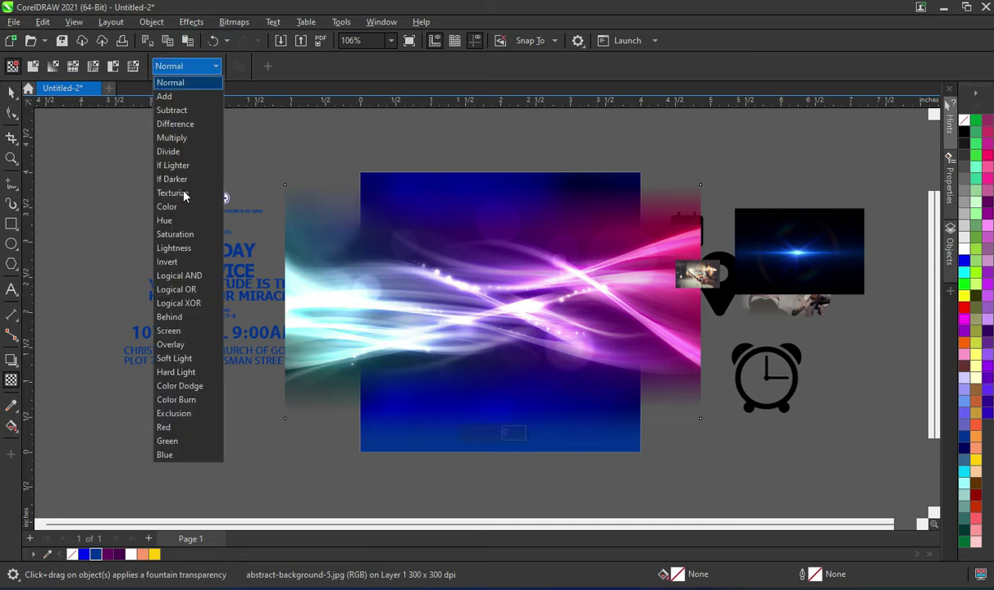
pyautogui.click(189, 332)
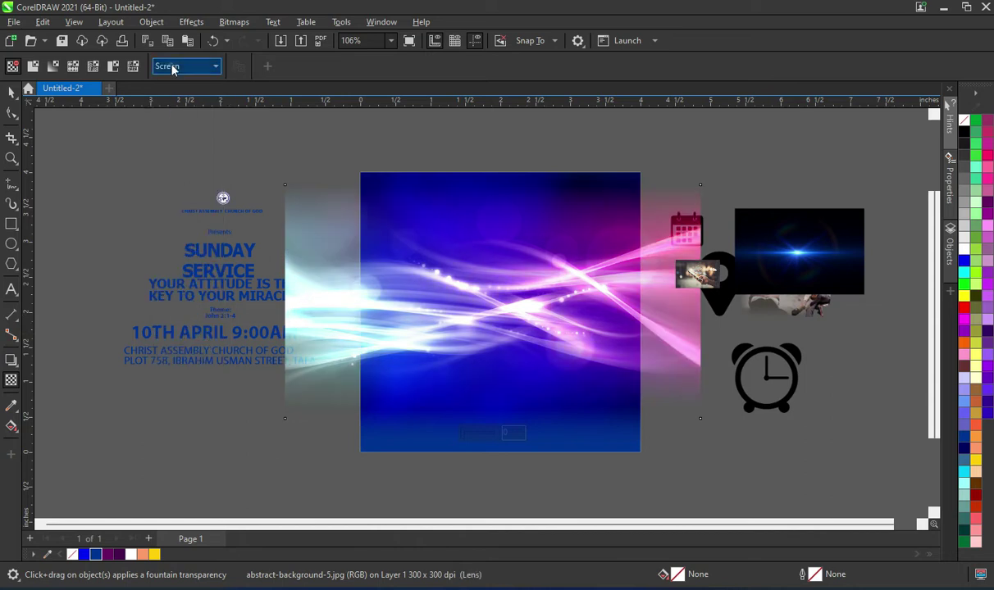
pyautogui.click(172, 69)
pyautogui.click(179, 343)
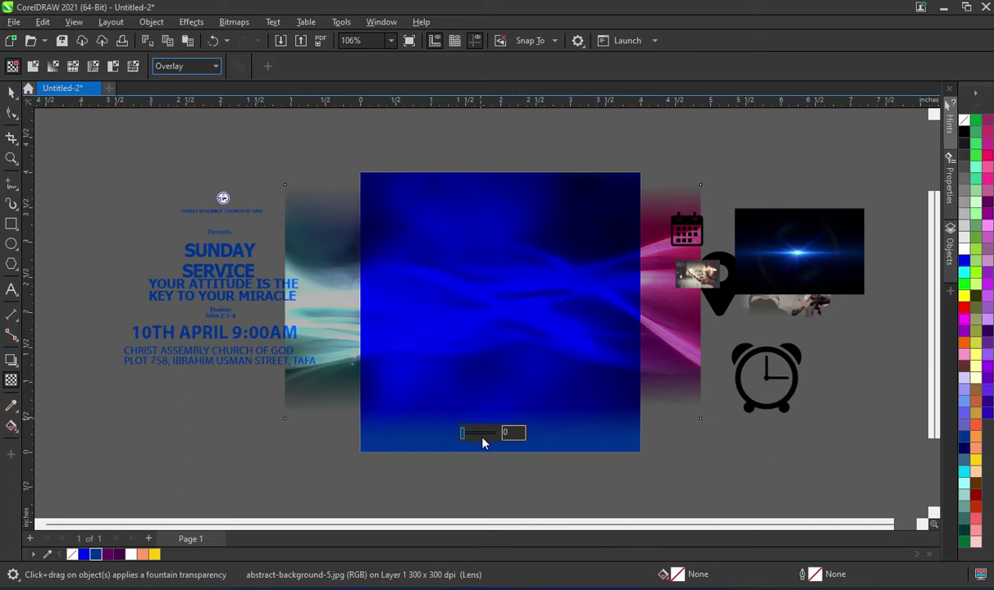
pyautogui.moveTo(463, 437); pyautogui.dragTo(472, 437)
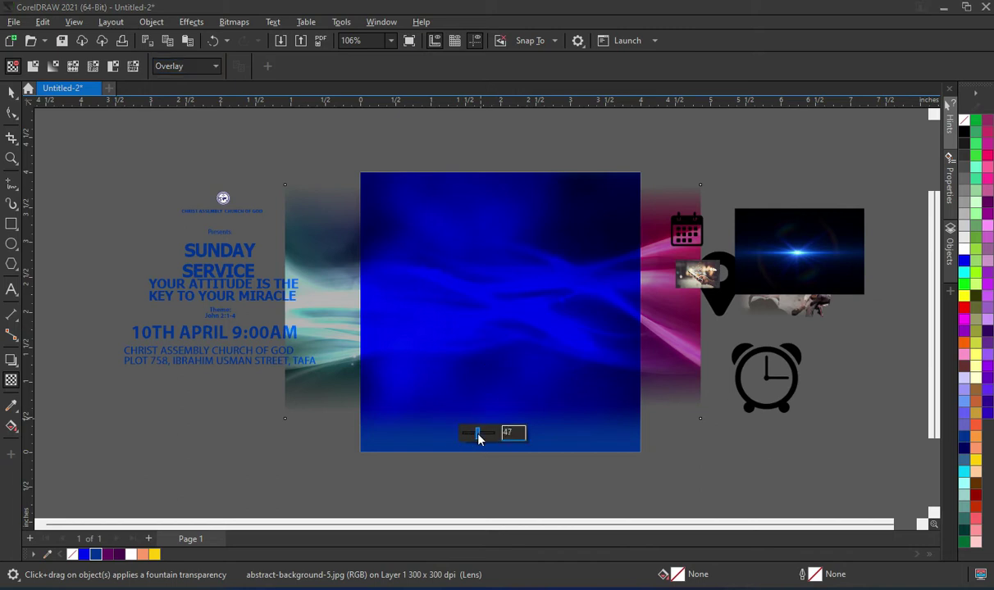
pyautogui.moveTo(479, 437); pyautogui.dragTo(481, 439)
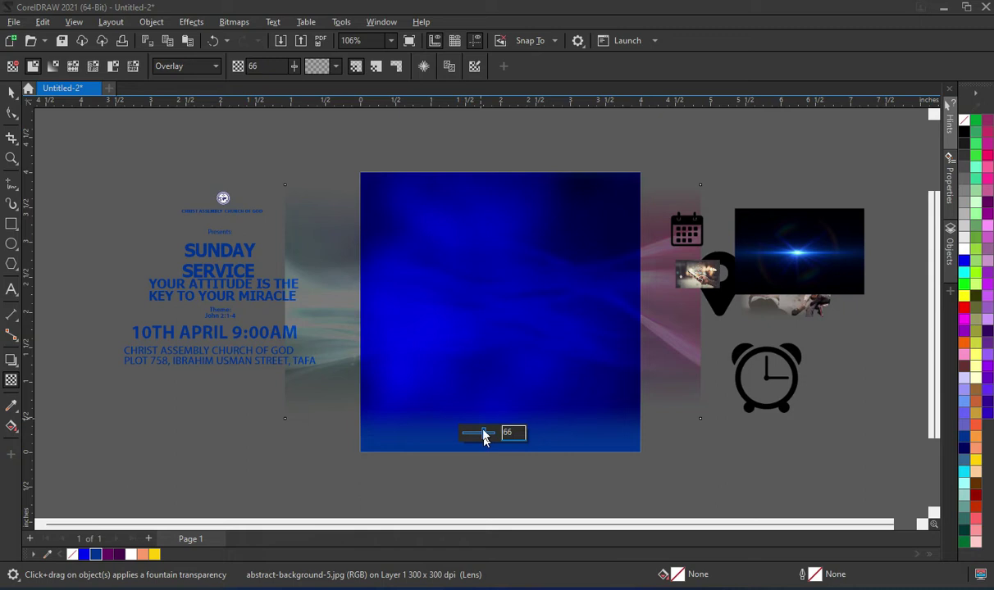
pyautogui.click(11, 93)
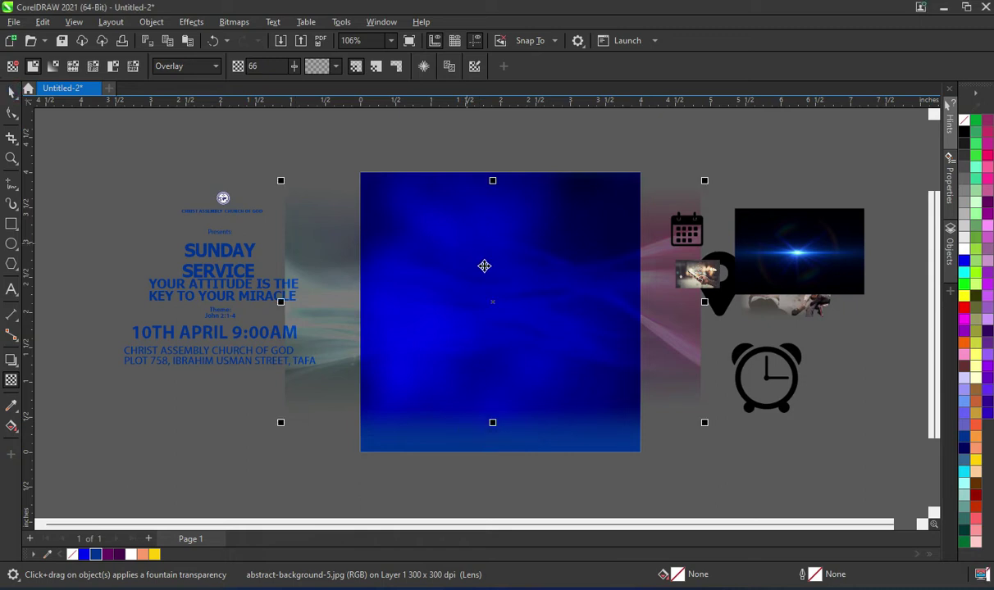
# PowerClip the abstract background inside the navy square and deselect the square.
pyautogui.scroll(2, 484, 267)
pyautogui.rightClick(488, 270)
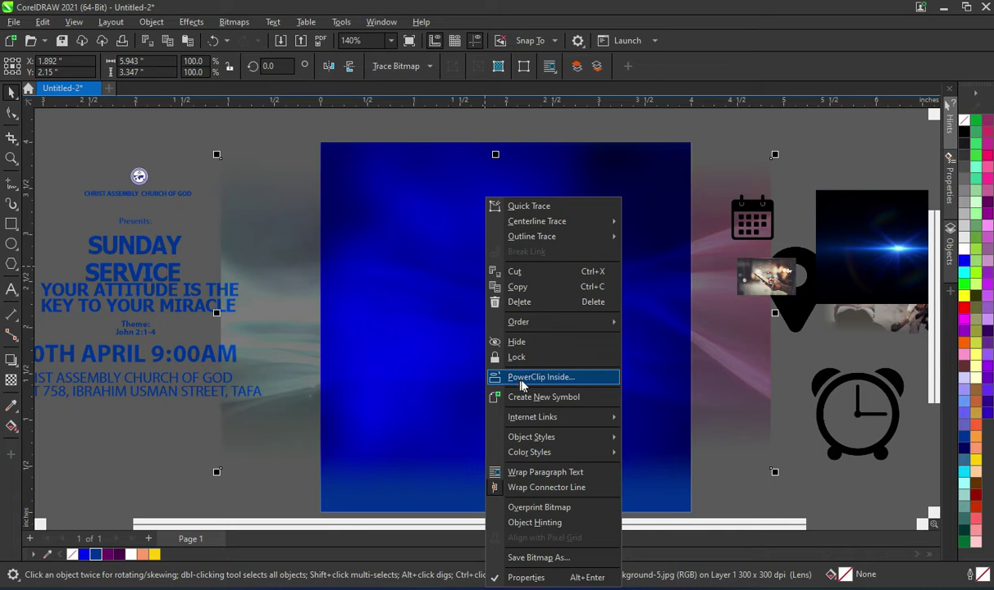
pyautogui.click(550, 379)
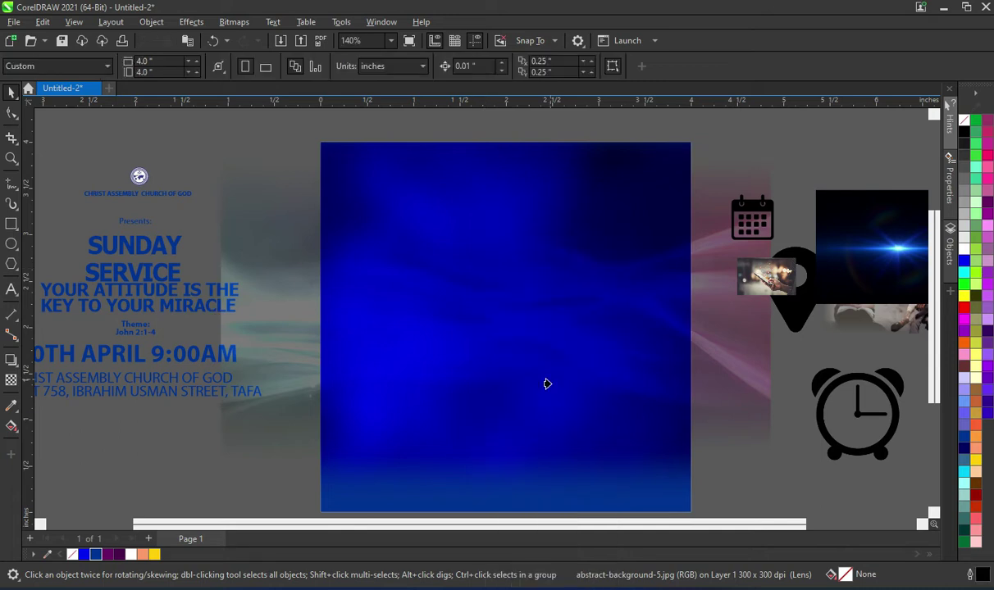
pyautogui.click(546, 510)
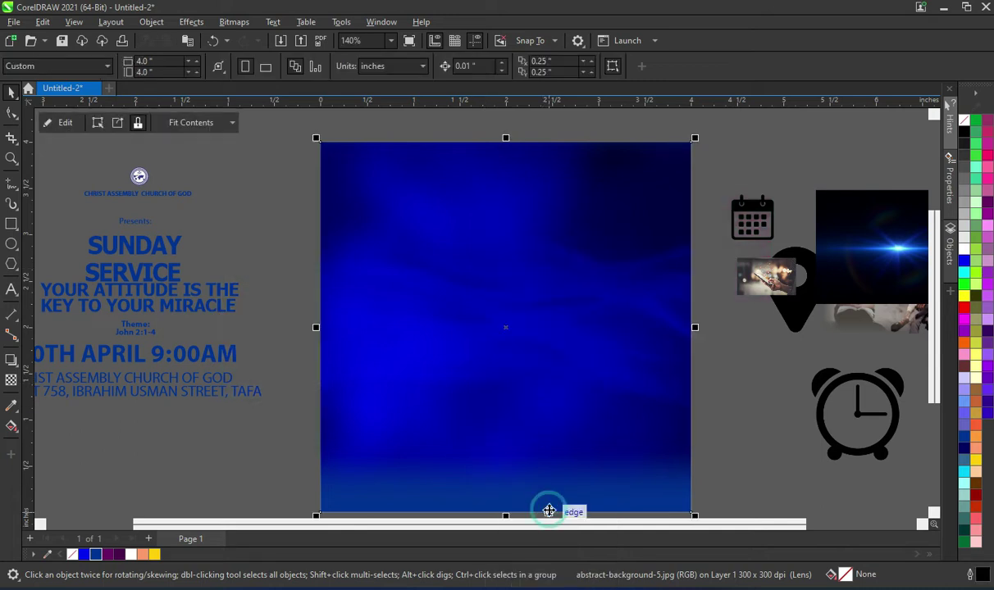
pyautogui.scroll(-2, 486, 236)
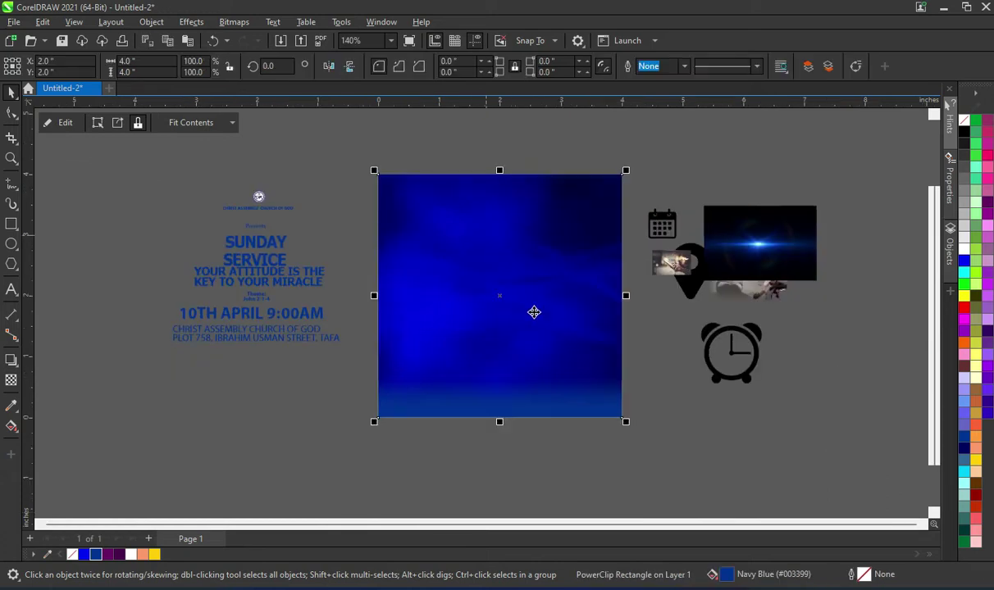
pyautogui.scroll(2, 532, 311)
pyautogui.scroll(-1, 564, 318)
pyautogui.scroll(-1, 559, 327)
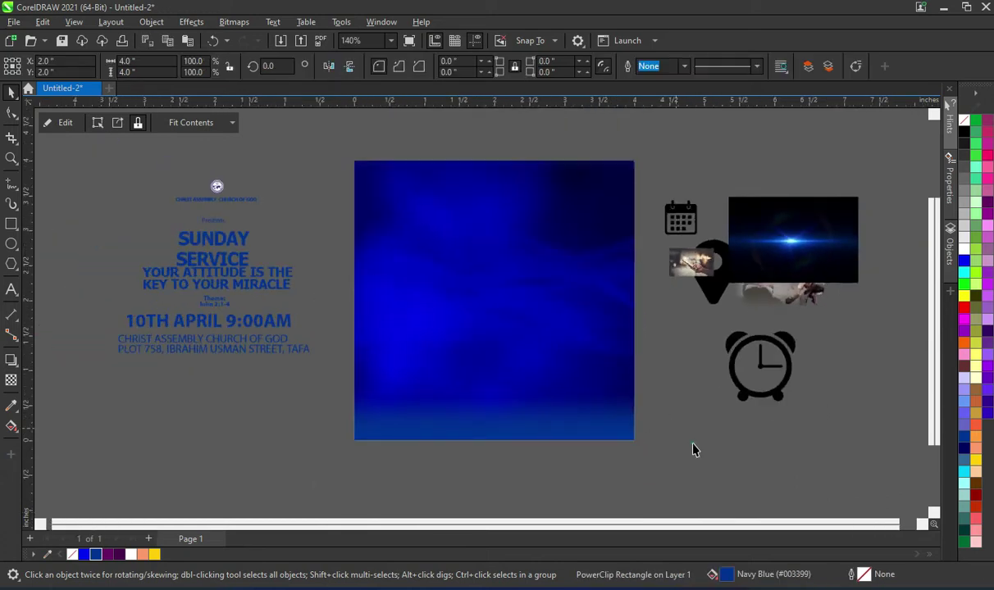
pyautogui.click(689, 444)
# Move the Reading Bible photo from beside the page onto the upper part of the flyer.
pyautogui.scroll(2, 627, 330)
pyautogui.scroll(-2, 625, 320)
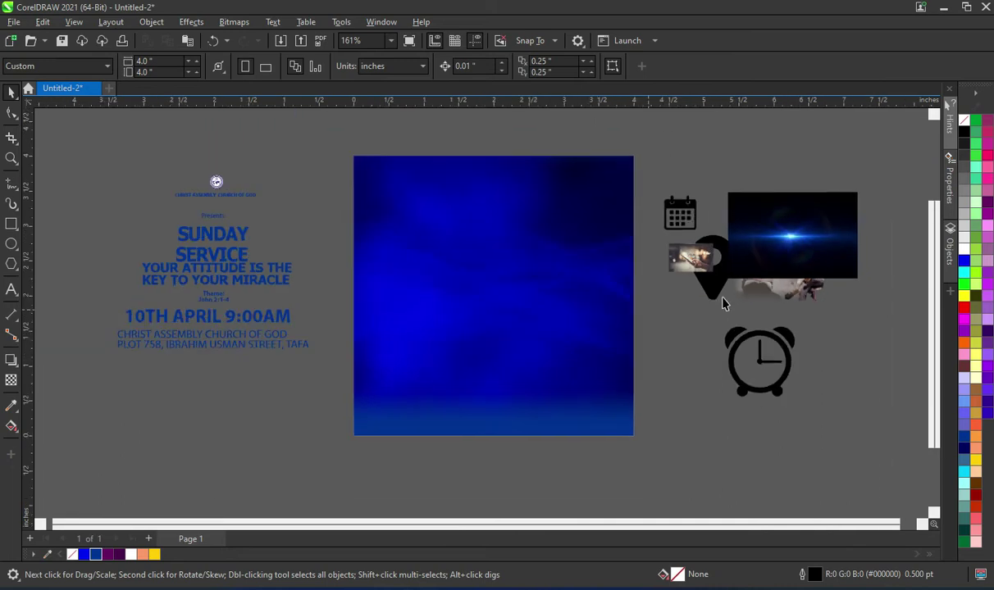
pyautogui.scroll(2, 670, 229)
pyautogui.scroll(-1, 679, 211)
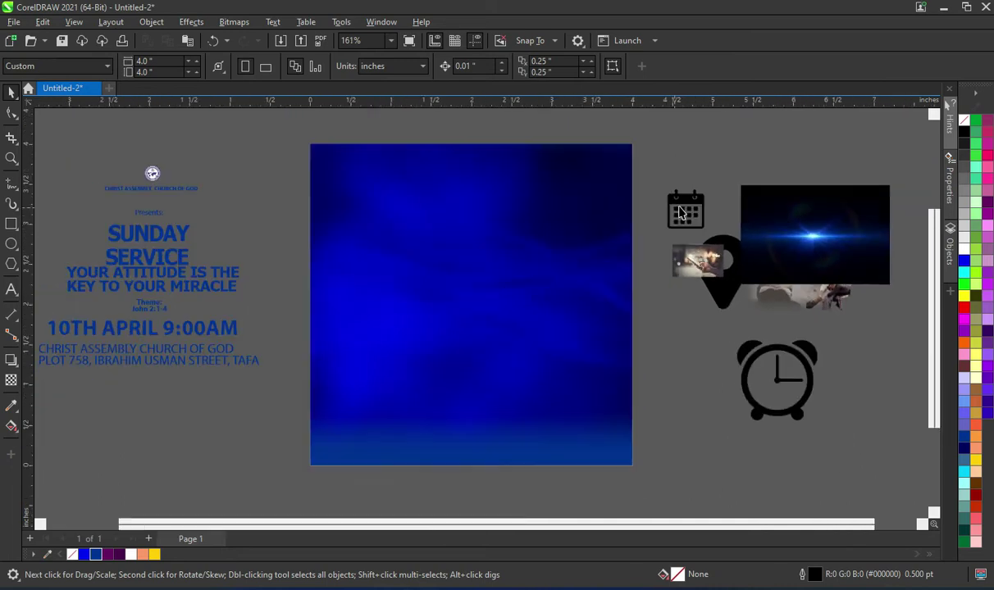
pyautogui.scroll(1, 565, 260)
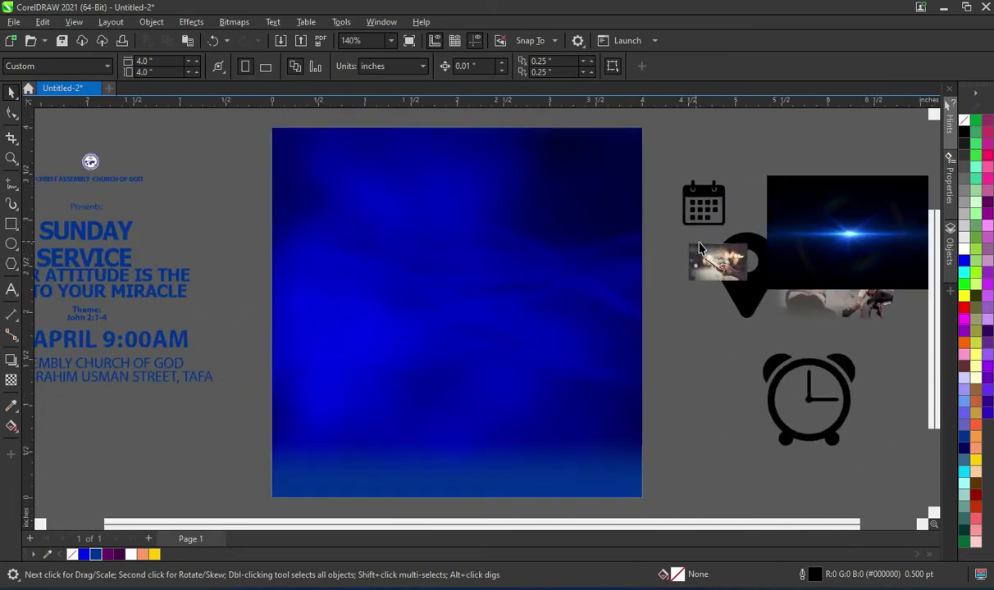
pyautogui.scroll(-2, 696, 245)
pyautogui.click(800, 293)
pyautogui.moveTo(799, 292); pyautogui.dragTo(557, 155)
pyautogui.scroll(3, 714, 316)
pyautogui.scroll(-2, 714, 316)
# Enlarge the Reading Bible photo to about 2.56 × 1.71 inches and position it at the flyer's upper-right corner.
pyautogui.moveTo(605, 207); pyautogui.dragTo(650, 269)
pyautogui.moveTo(505, 235); pyautogui.dragTo(446, 268)
pyautogui.scroll(1, 537, 191)
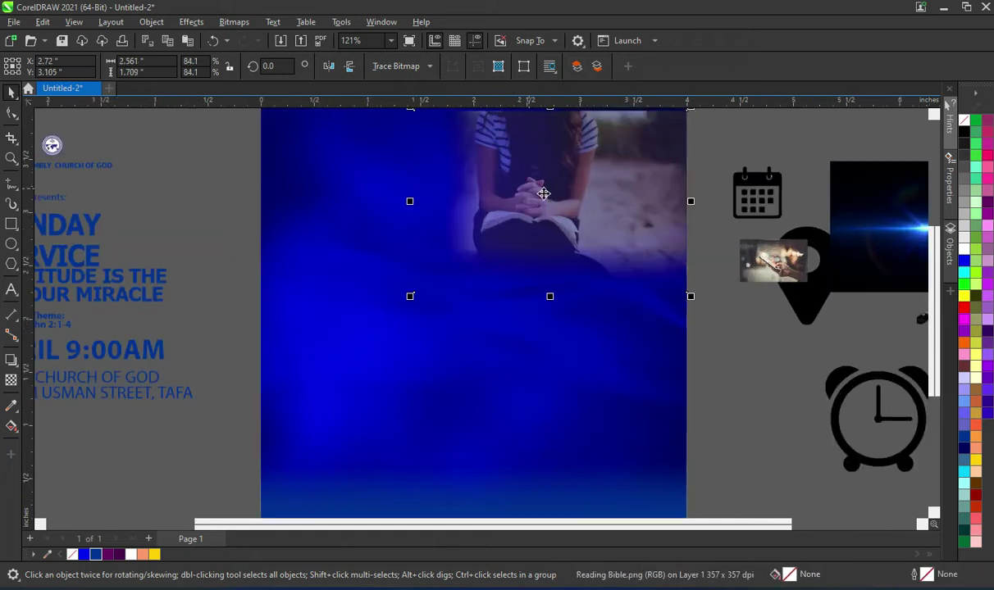
# Nudge the Reading Bible photo slightly upward to a Y position of 3.185 inches.
pyautogui.scroll(-1, 544, 193)
pyautogui.moveTo(554, 185); pyautogui.dragTo(556, 178)
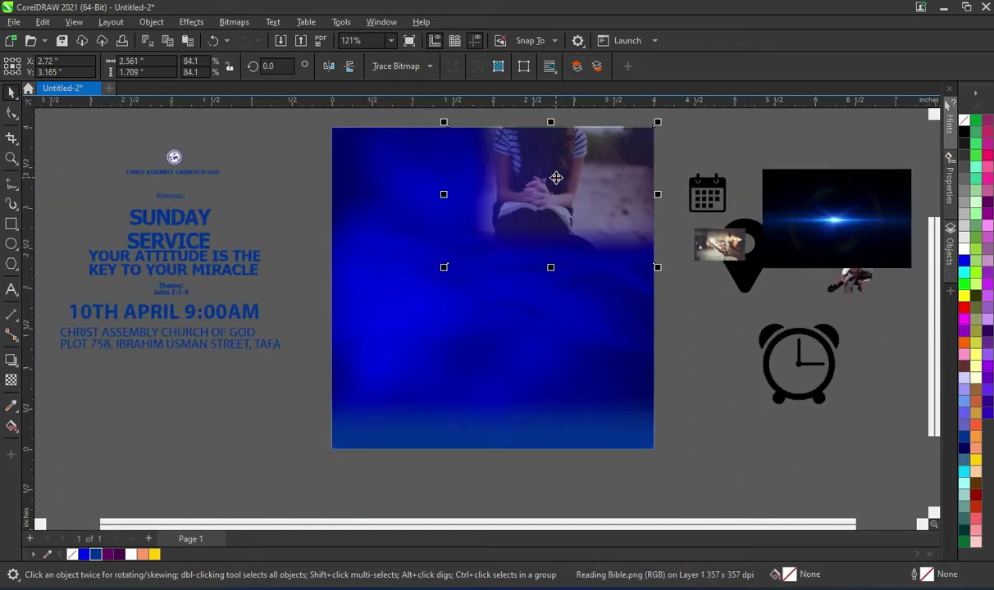
pyautogui.press('Up')
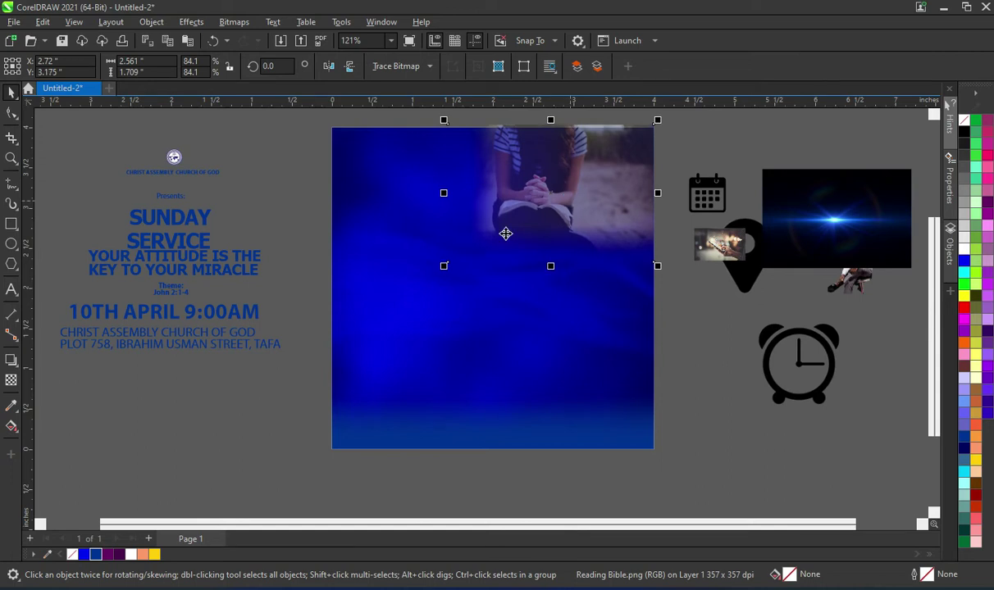
pyautogui.scroll(1, 544, 177)
pyautogui.scroll(-2, 558, 173)
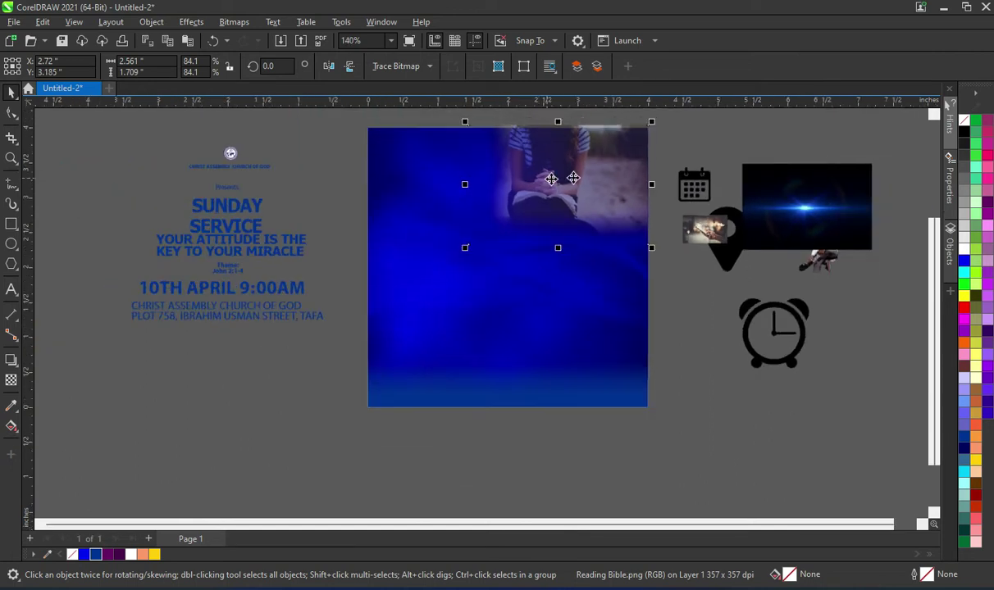
pyautogui.scroll(1, 587, 161)
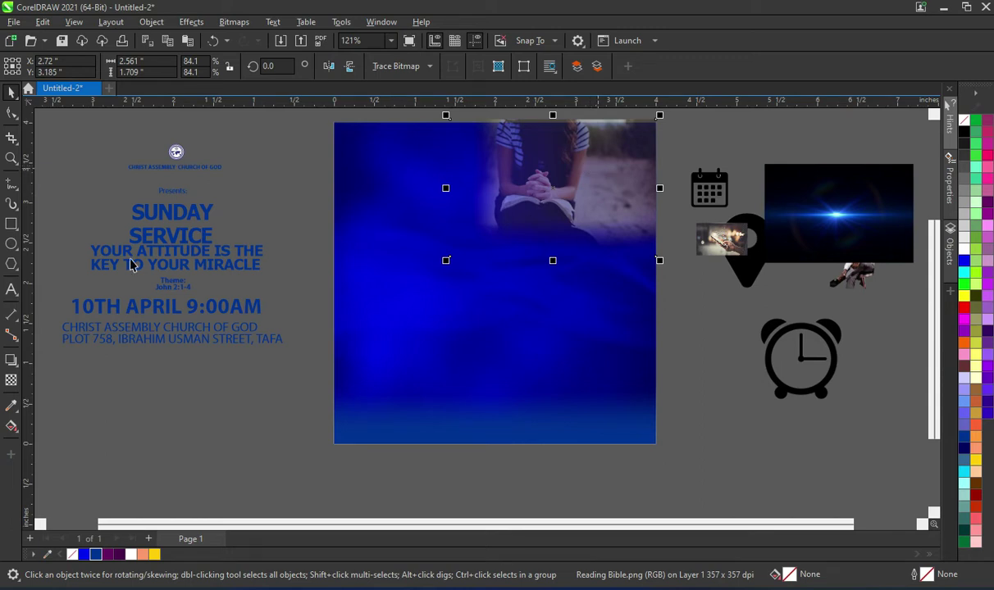
pyautogui.click(11, 381)
pyautogui.moveTo(575, 182); pyautogui.dragTo(644, 182)
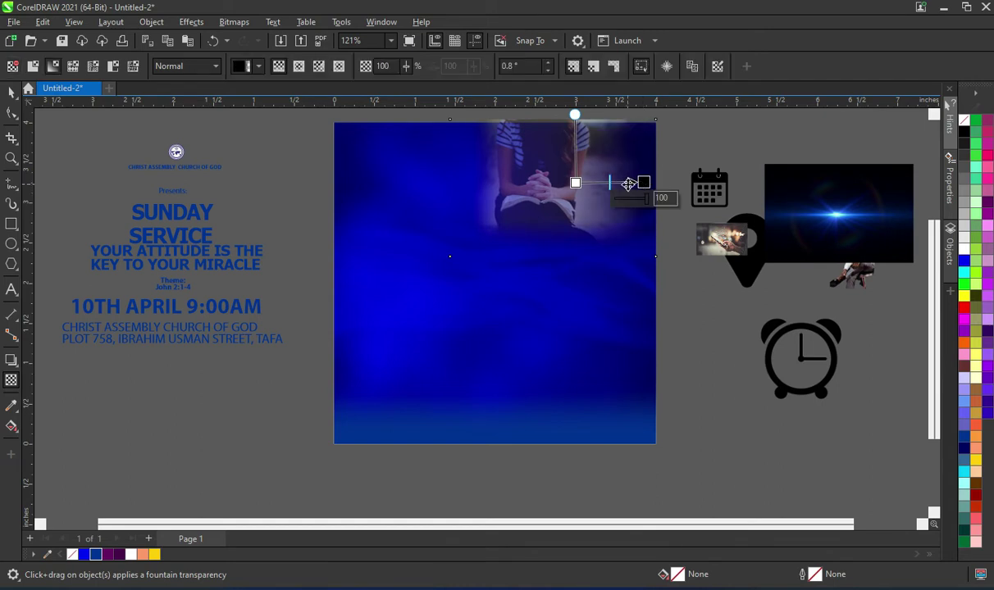
pyautogui.hotkey('ctrl', 'z')
pyautogui.press('space')
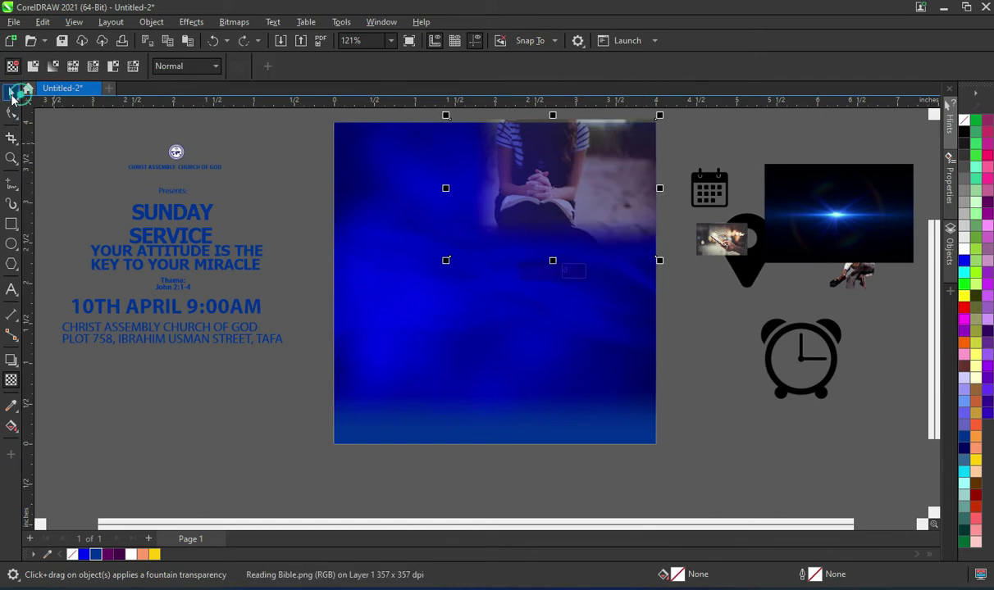
# Give the Reading Bible photo a uniform transparency of 40 and deselect it.
pyautogui.click(16, 380)
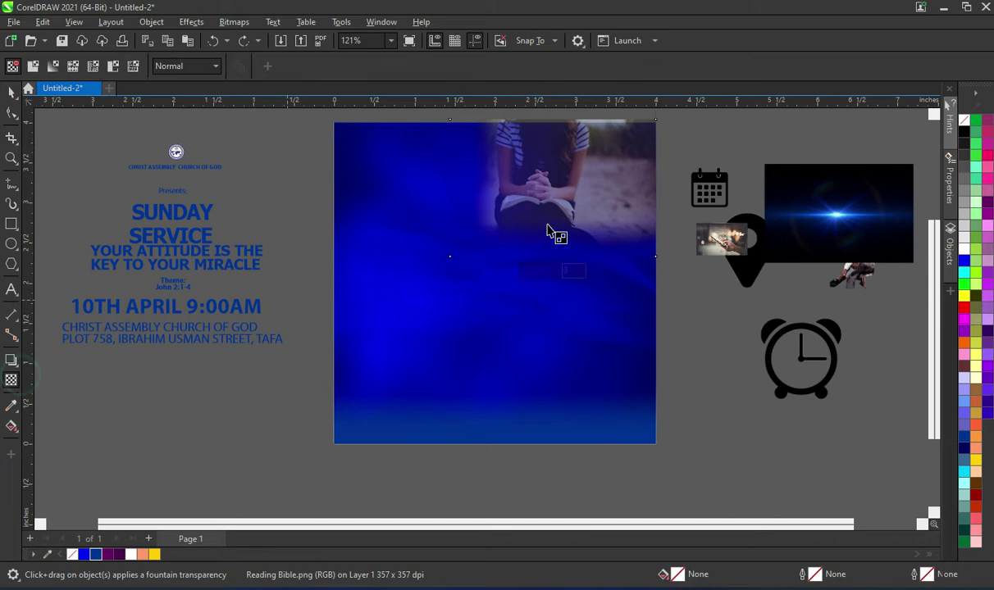
pyautogui.moveTo(523, 271); pyautogui.dragTo(540, 272)
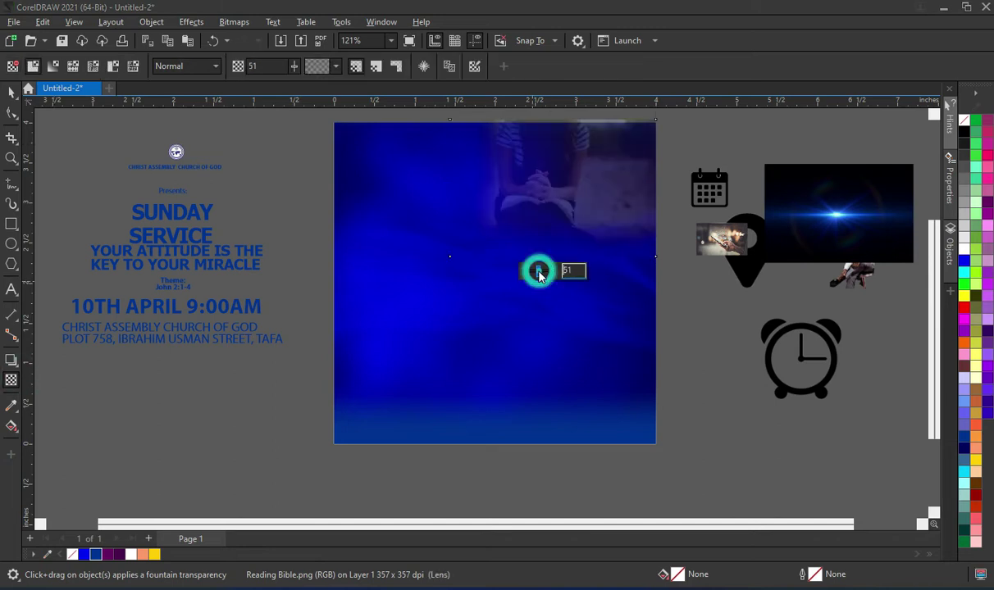
pyautogui.moveTo(538, 278); pyautogui.dragTo(537, 277)
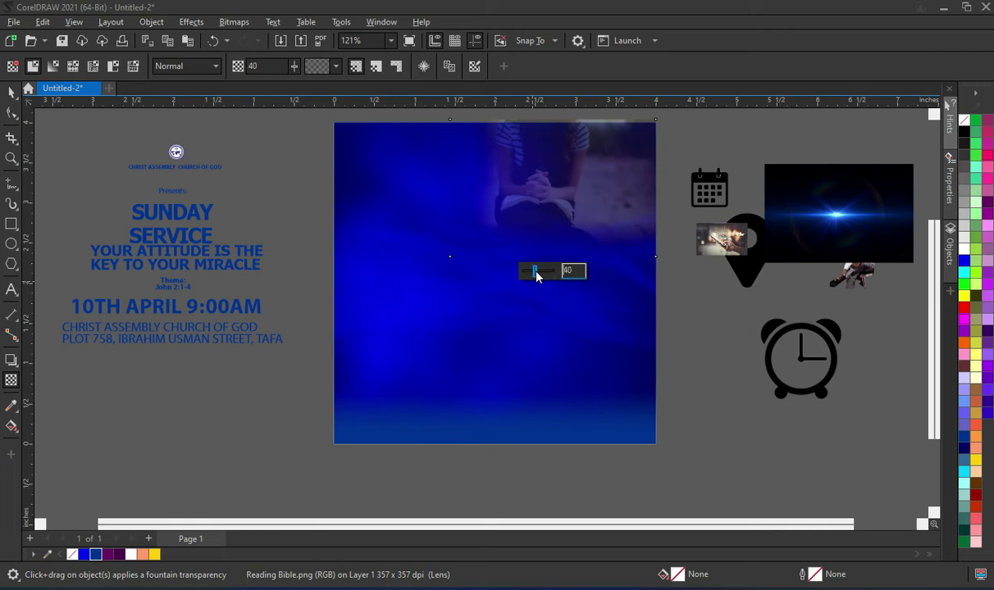
pyautogui.click(15, 89)
pyautogui.click(117, 139)
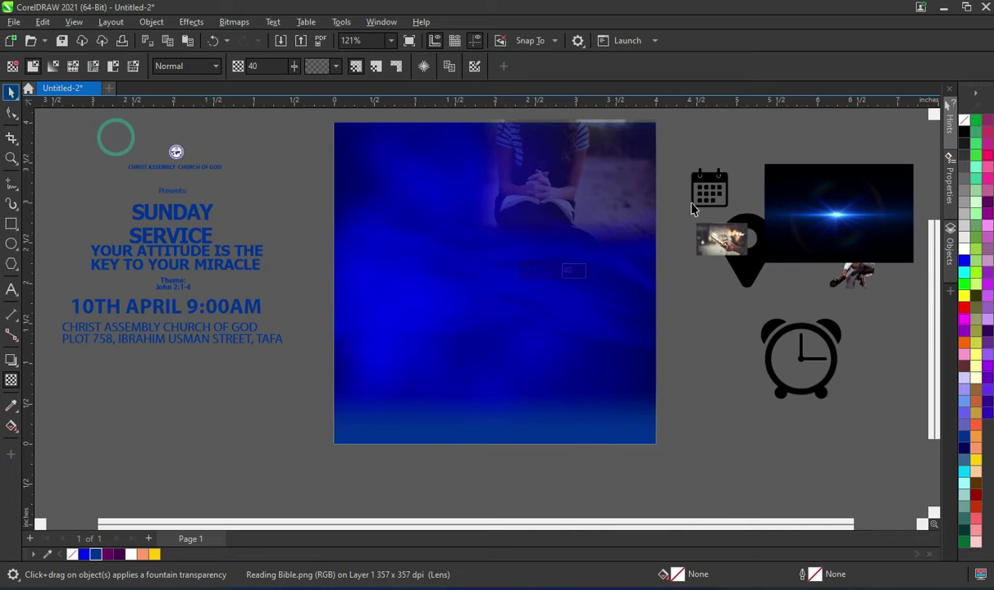
# PowerClip the Reading Bible photo inside the navy square and deselect everything.
pyautogui.scroll(-1, 692, 205)
pyautogui.scroll(3, 491, 189)
pyautogui.scroll(-2, 563, 251)
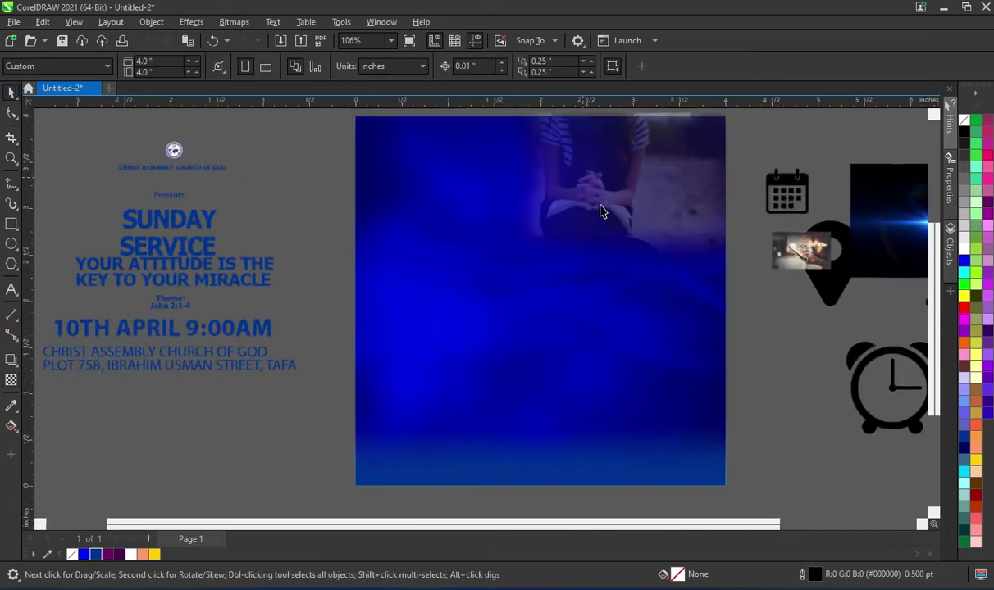
pyautogui.click(628, 174)
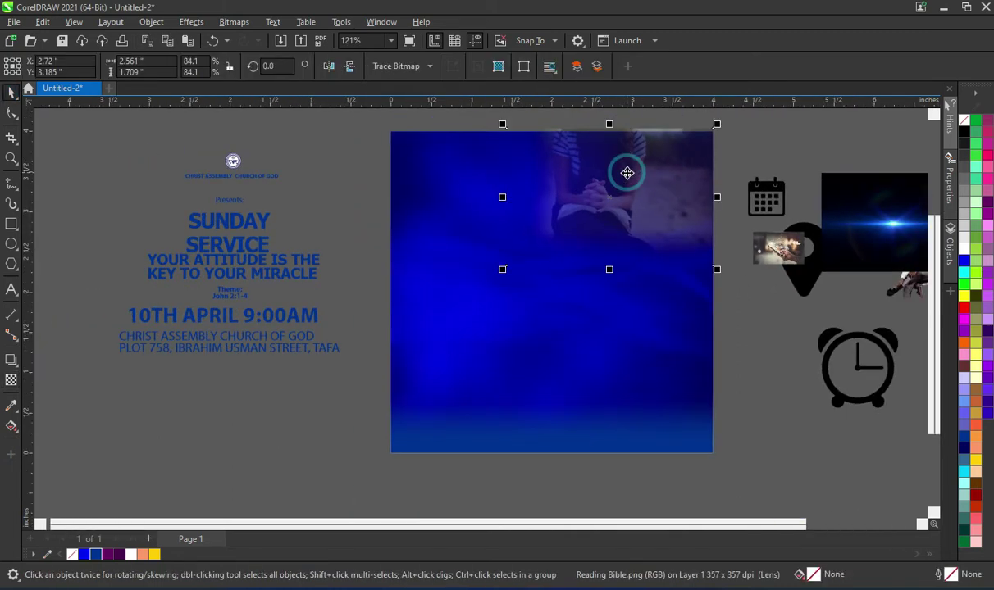
pyautogui.click(151, 22)
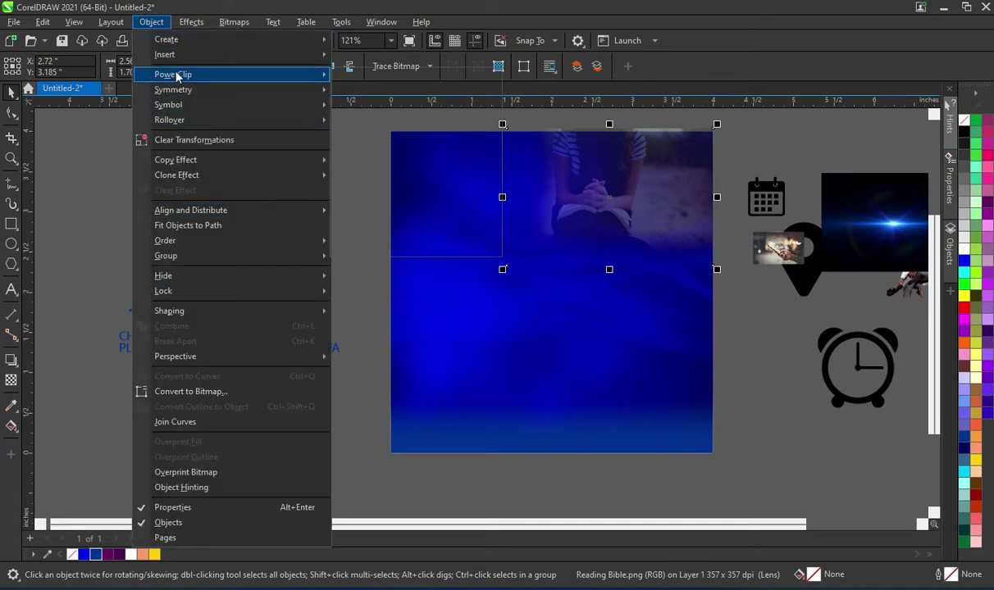
pyautogui.moveTo(173, 75)
pyautogui.click(379, 77)
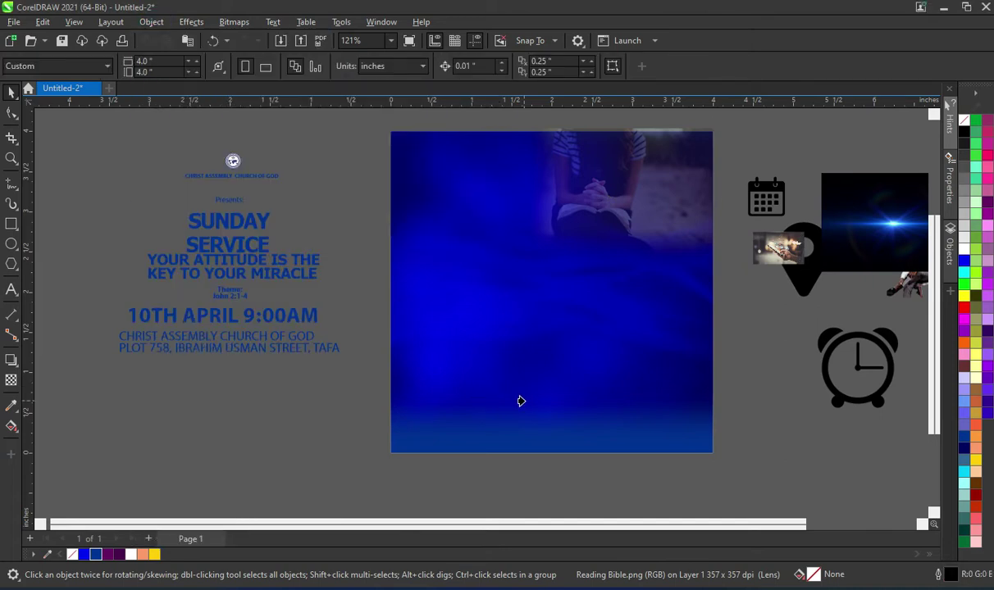
pyautogui.click(495, 384)
pyautogui.click(793, 444)
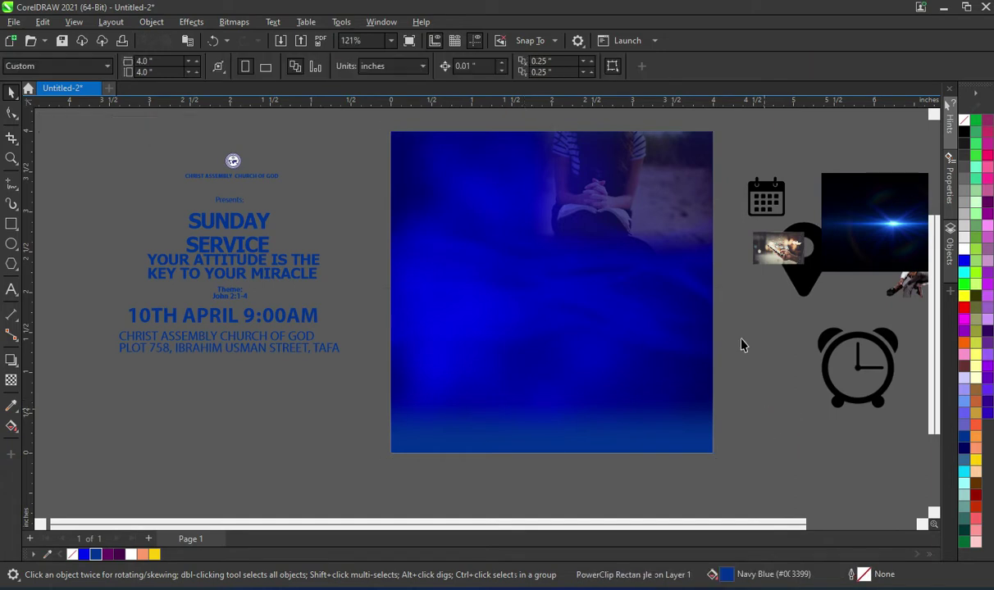
# Move the Facebook-likes photo onto the flyer, enlarge it to about 4.78 × 3.04 inches, and position it over the flyer's middle.
pyautogui.scroll(1, 694, 222)
pyautogui.moveTo(785, 251); pyautogui.dragTo(755, 400)
pyautogui.moveTo(541, 326)
pyautogui.mouseDown()
pyautogui.moveTo(541, 349)
pyautogui.moveTo(537, 329)
pyautogui.mouseUp()
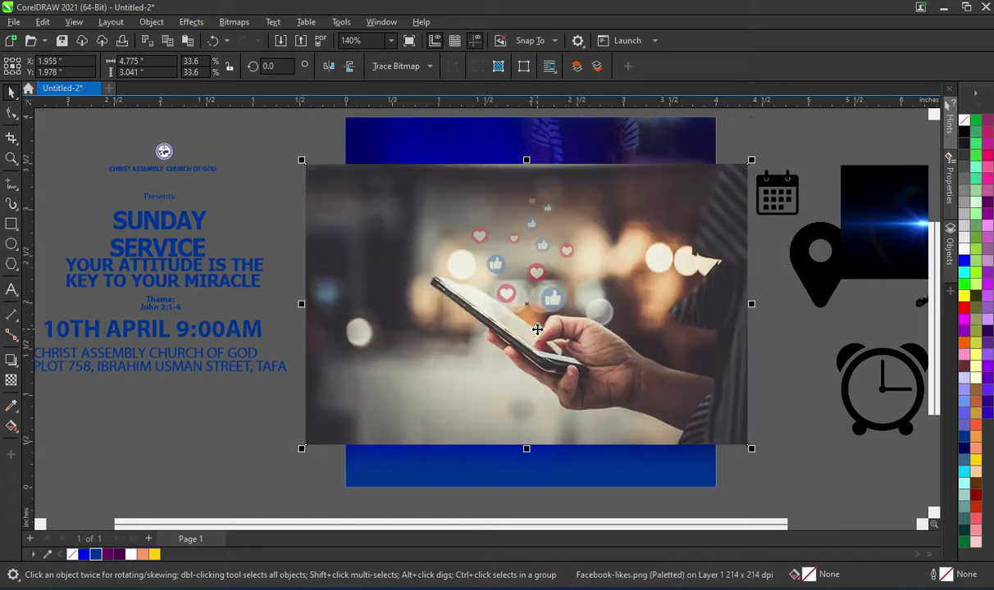
pyautogui.scroll(-1, 546, 295)
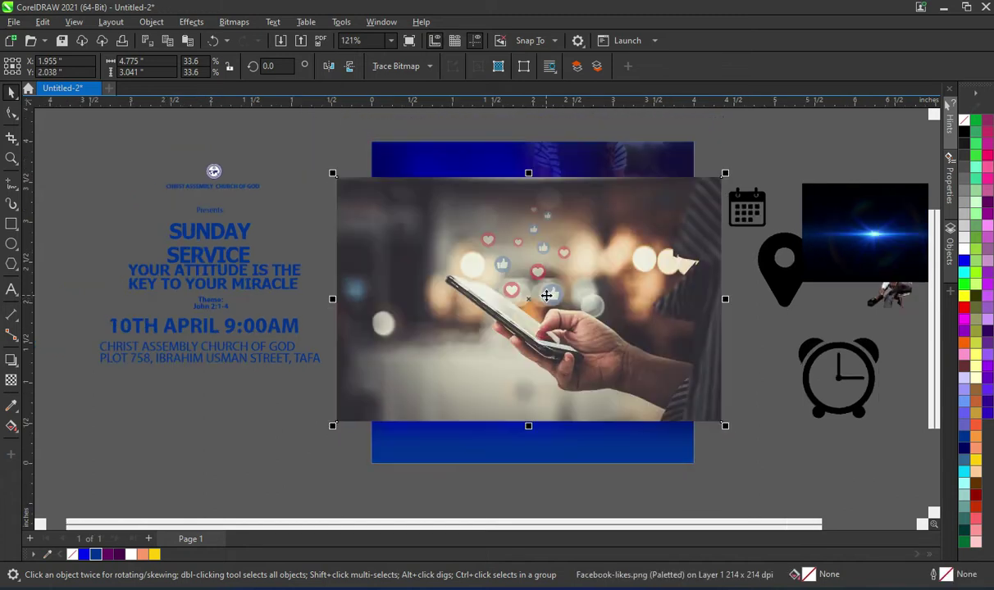
# Fade the Facebook-likes photo's lower edge with a linear transparency and convert it to a 300 dpi RGB bitmap with transparent background.
pyautogui.click(10, 379)
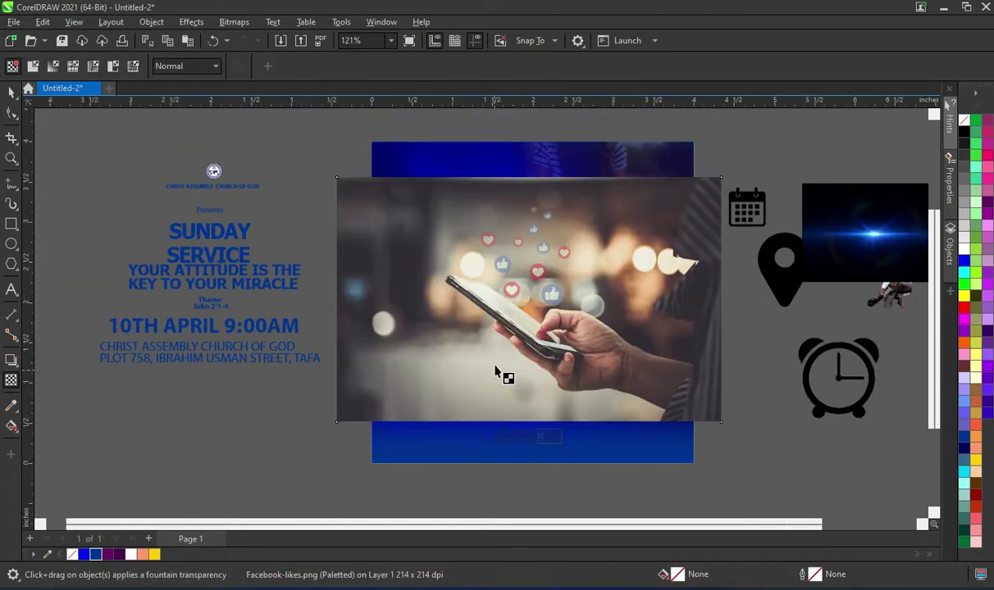
pyautogui.moveTo(497, 370); pyautogui.dragTo(499, 413)
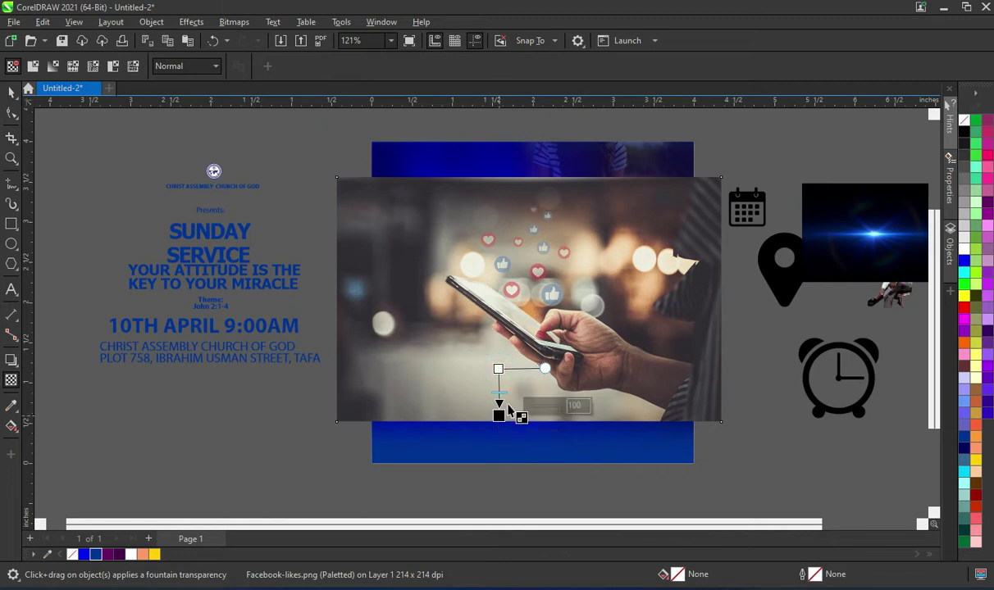
pyautogui.moveTo(498, 369); pyautogui.dragTo(499, 365)
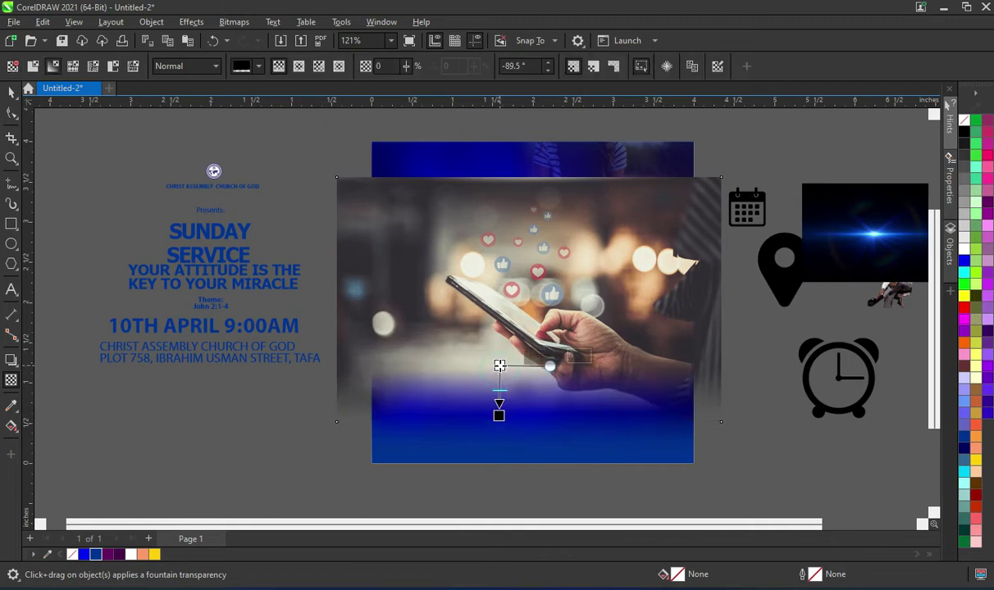
pyautogui.click(234, 22)
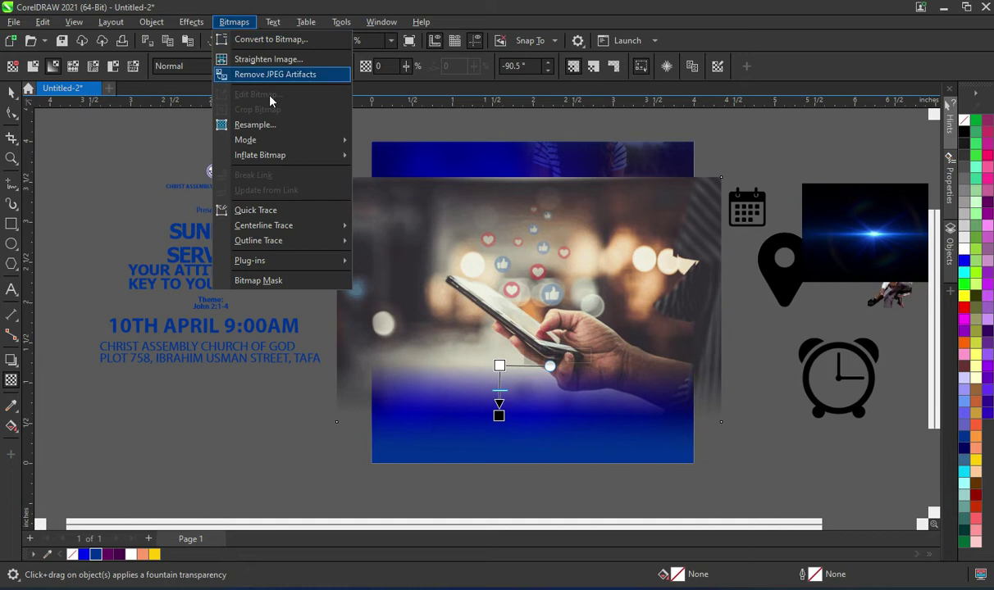
pyautogui.click(271, 40)
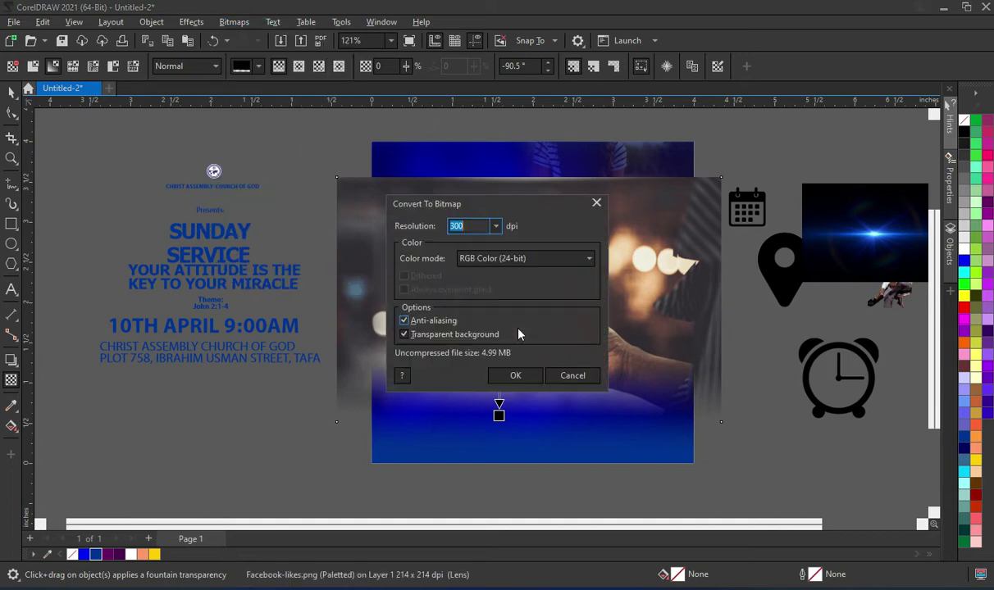
pyautogui.click(511, 376)
# Fade the Facebook-likes photo's upper edge with a linear transparency and convert it to a bitmap again.
pyautogui.moveTo(522, 241); pyautogui.dragTo(524, 191)
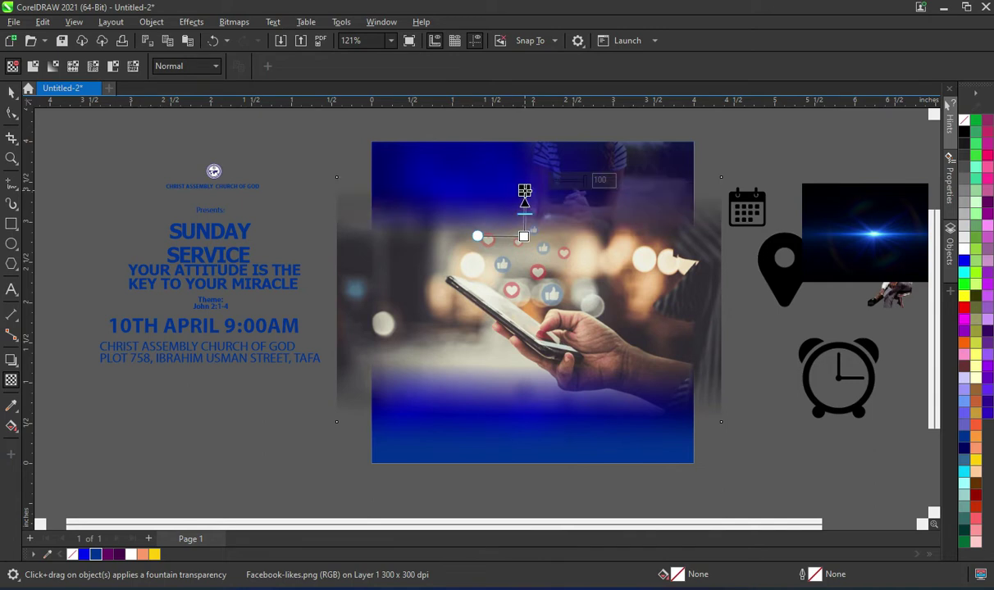
pyautogui.click(234, 22)
pyautogui.click(268, 42)
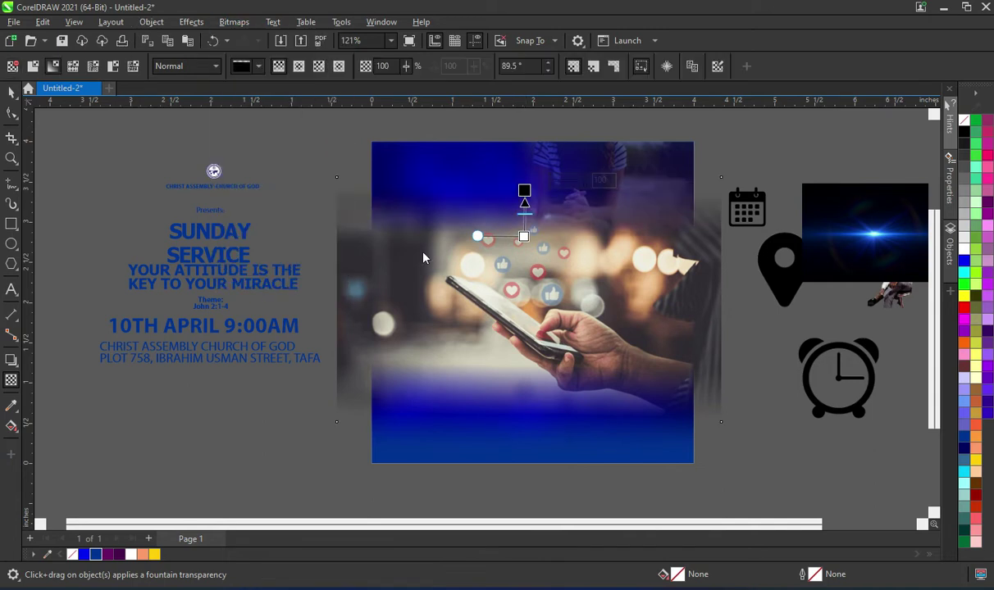
pyautogui.click(510, 375)
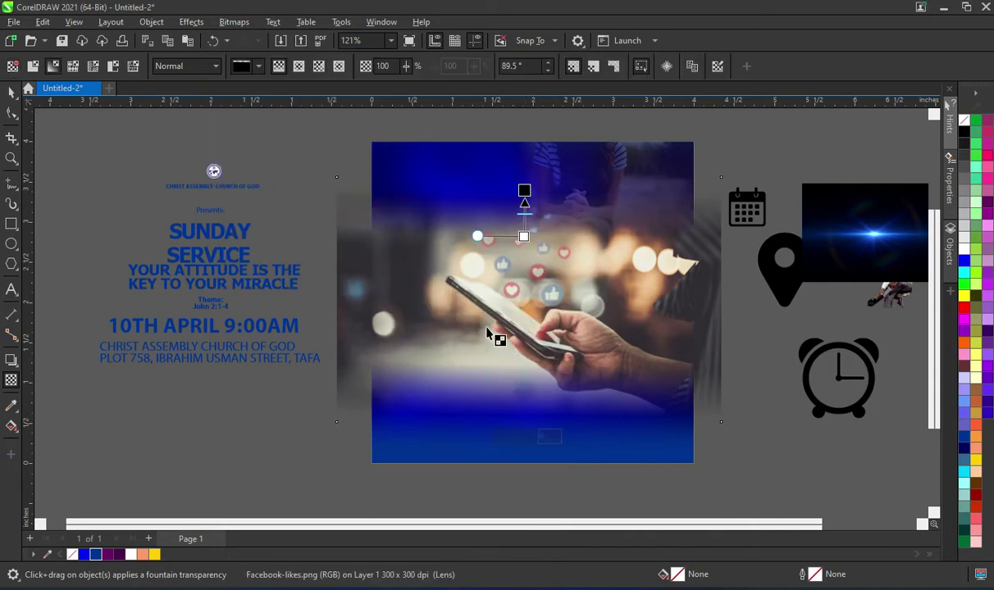
# Set the Facebook-likes photo's merge mode to Overlay and give it a uniform transparency of 77.
pyautogui.click(184, 72)
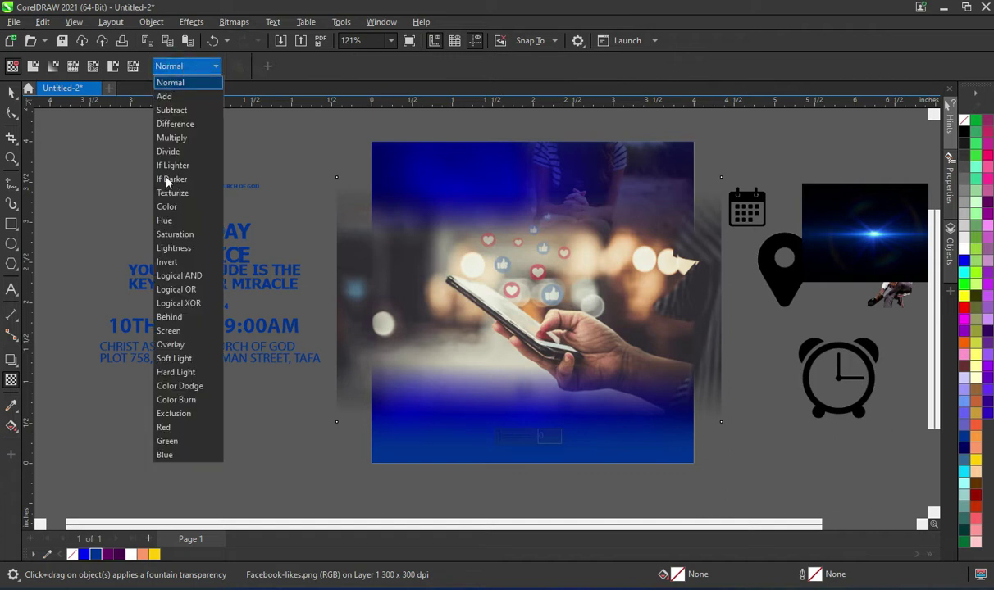
pyautogui.click(186, 345)
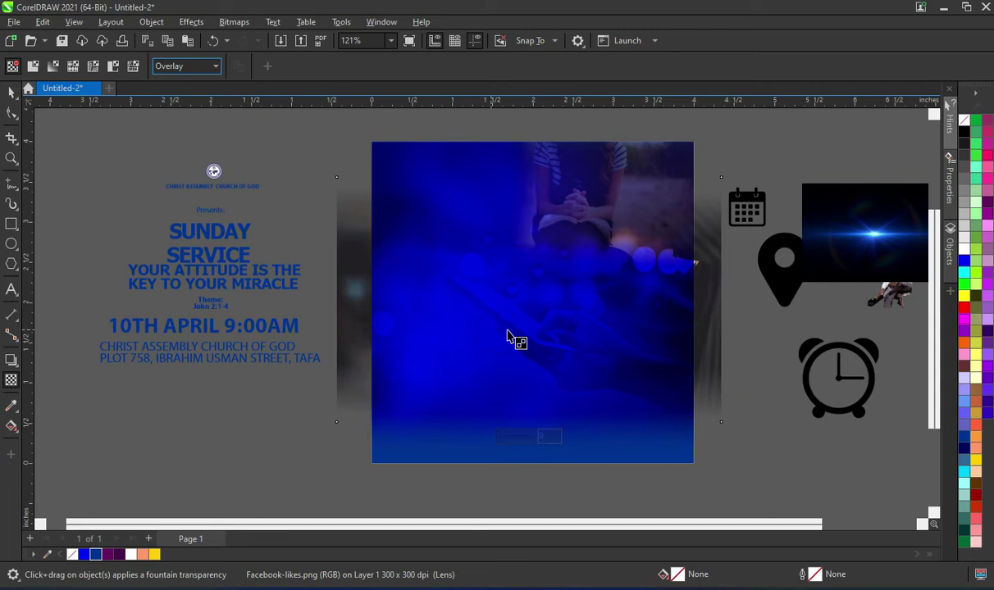
pyautogui.moveTo(499, 438); pyautogui.dragTo(525, 448)
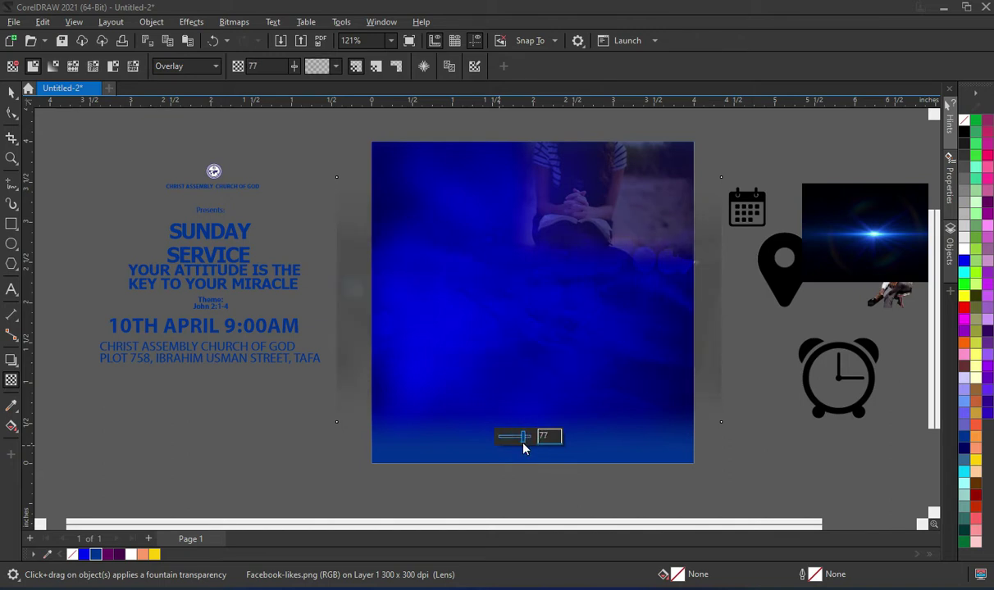
# PowerClip the Facebook-likes photo inside the navy square and deselect everything.
pyautogui.click(11, 92)
pyautogui.rightClick(490, 324)
pyautogui.click(543, 378)
pyautogui.click(508, 457)
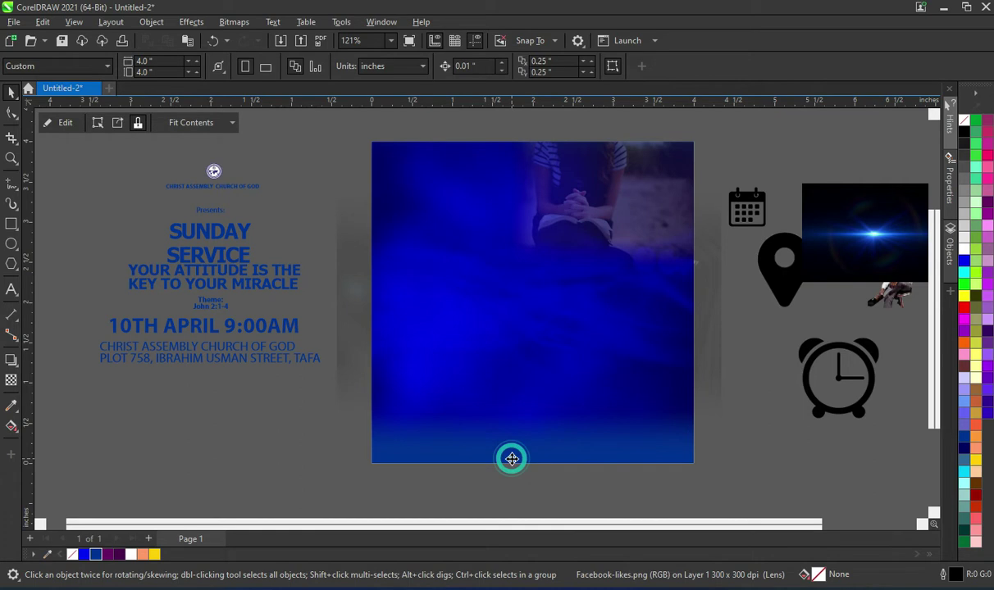
pyautogui.click(763, 444)
# Open the navy square's PowerClip contents to check the Facebook-likes photo, then finish editing and deselect.
pyautogui.click(534, 289)
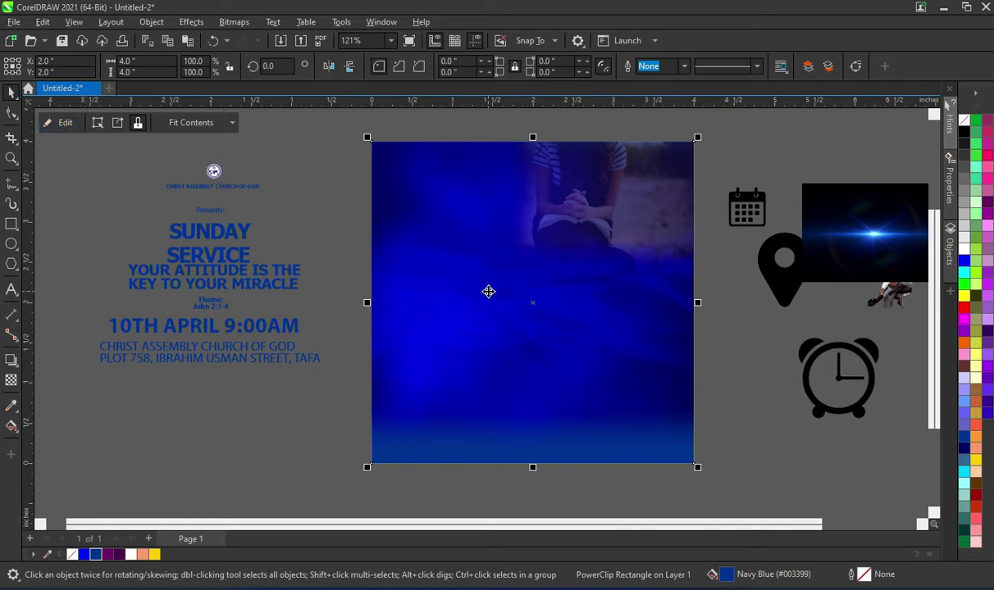
pyautogui.rightClick(488, 290)
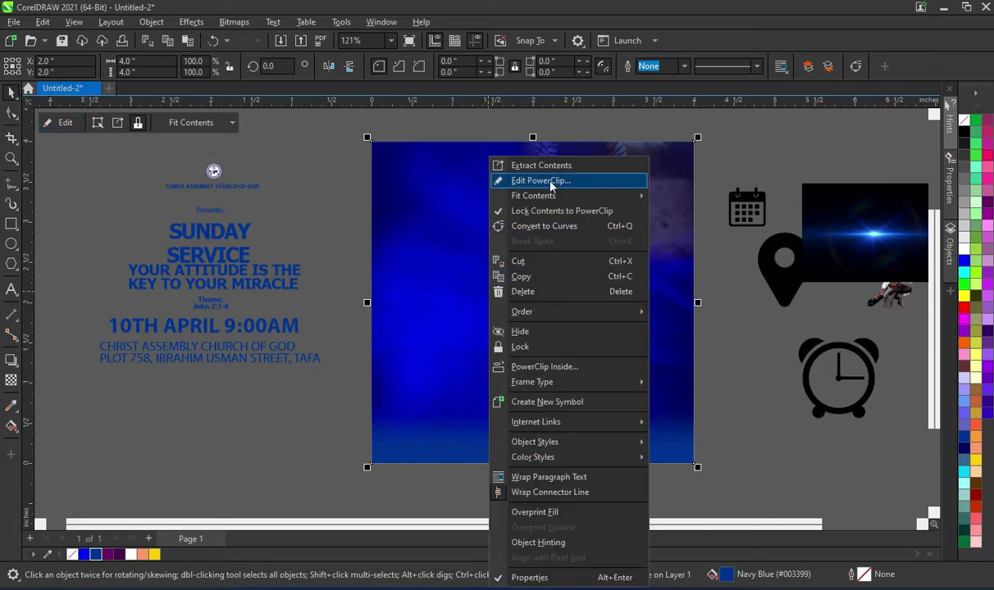
pyautogui.click(541, 181)
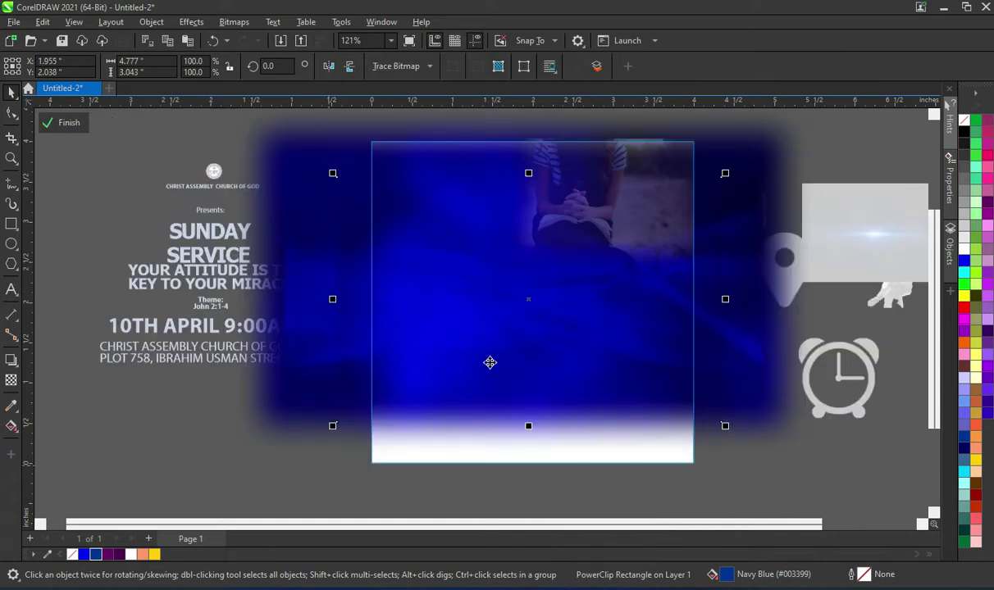
pyautogui.click(825, 480)
pyautogui.click(534, 351)
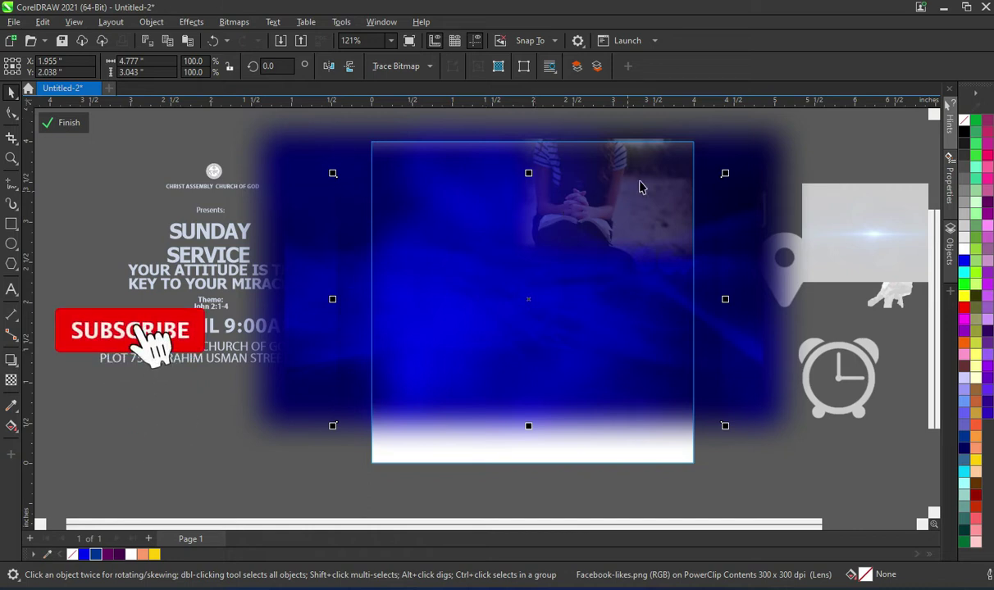
pyautogui.click(69, 124)
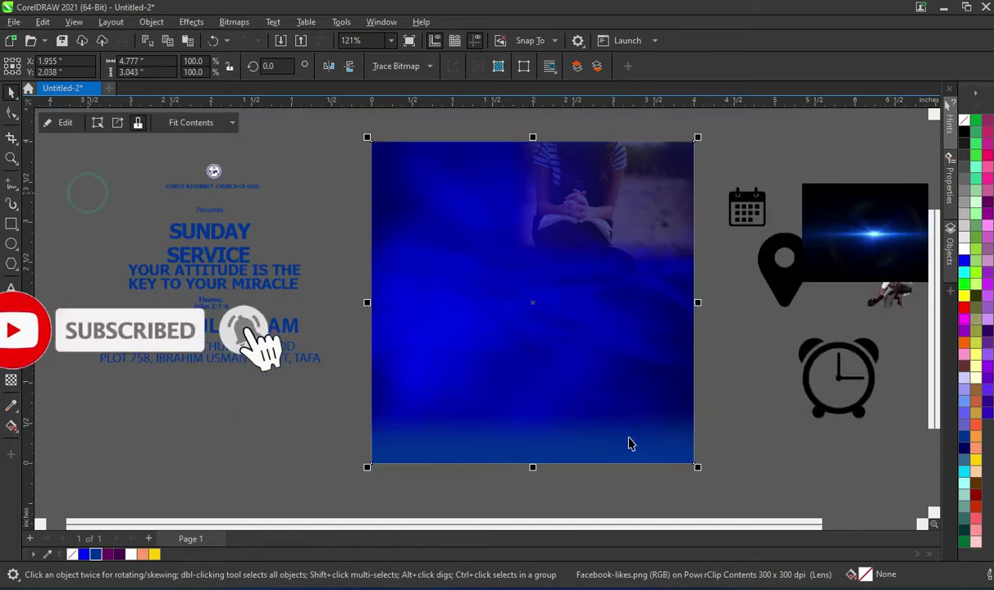
pyautogui.click(756, 480)
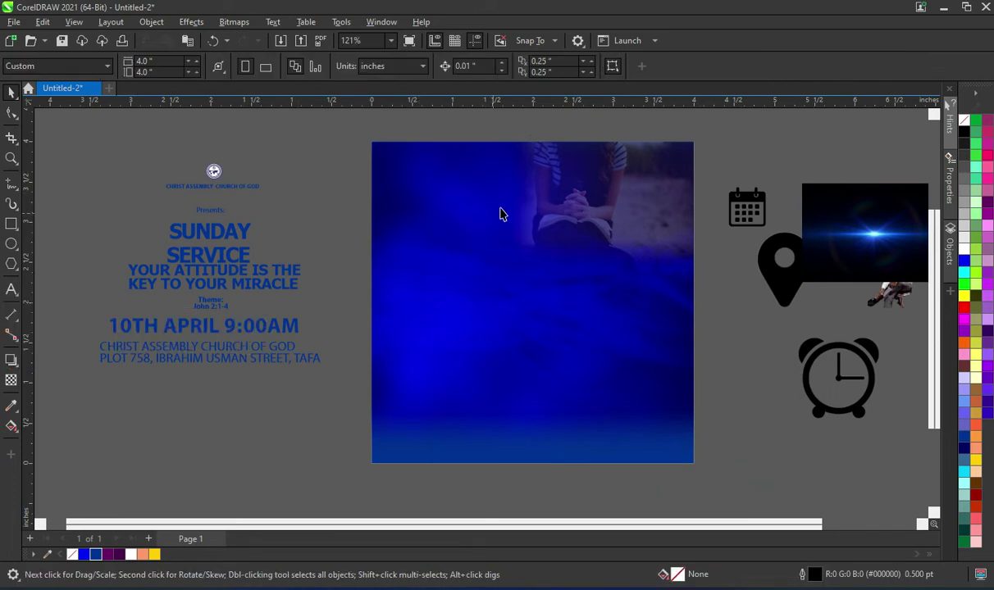
# Move the round church logo into the flyer's upper-left corner and enlarge it to about 0.28 inch wide.
pyautogui.scroll(1, 500, 214)
pyautogui.click(165, 163)
pyautogui.moveTo(170, 164); pyautogui.dragTo(512, 150)
pyautogui.scroll(1, 488, 168)
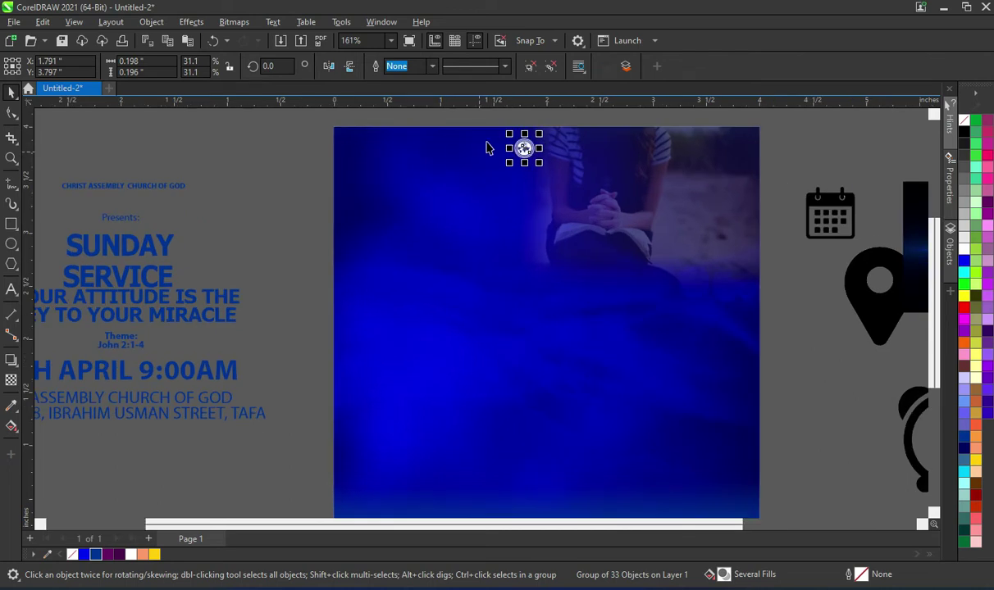
pyautogui.scroll(-1, 486, 148)
pyautogui.click(344, 141)
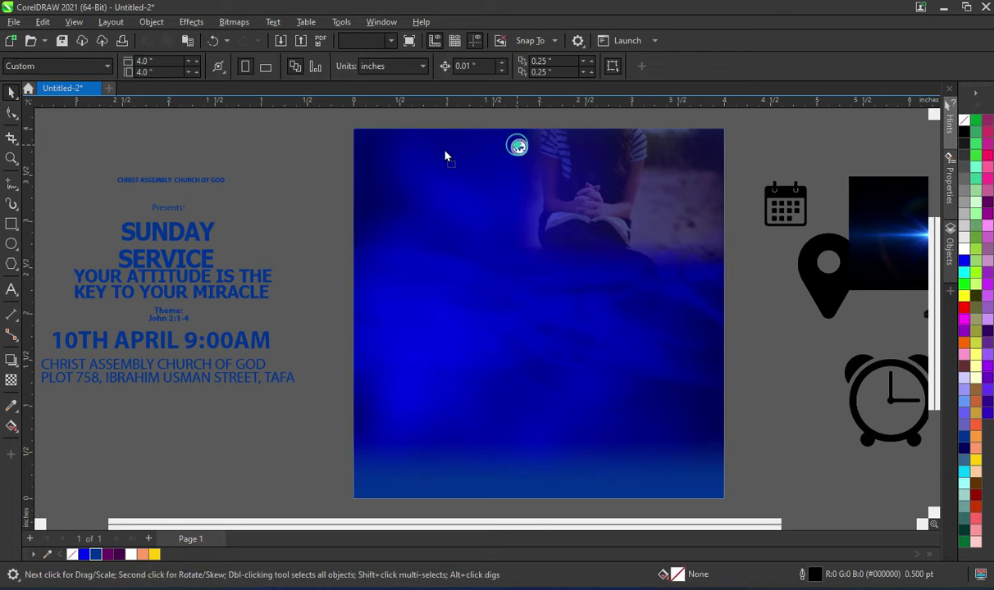
pyautogui.moveTo(444, 155); pyautogui.dragTo(355, 177)
pyautogui.scroll(2, 402, 154)
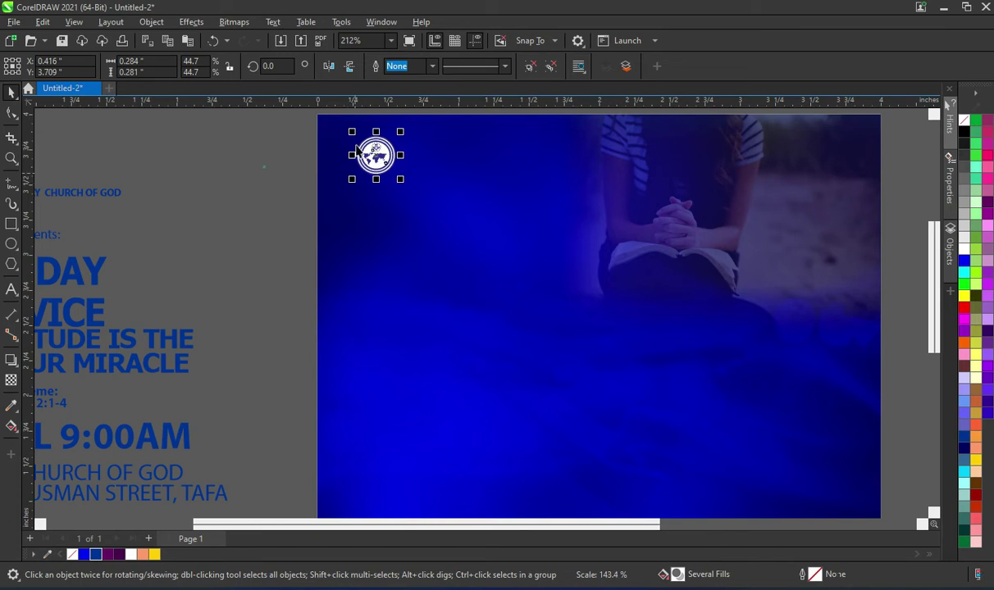
pyautogui.press('Escape')
pyautogui.scroll(-2, 435, 137)
pyautogui.scroll(3, 393, 148)
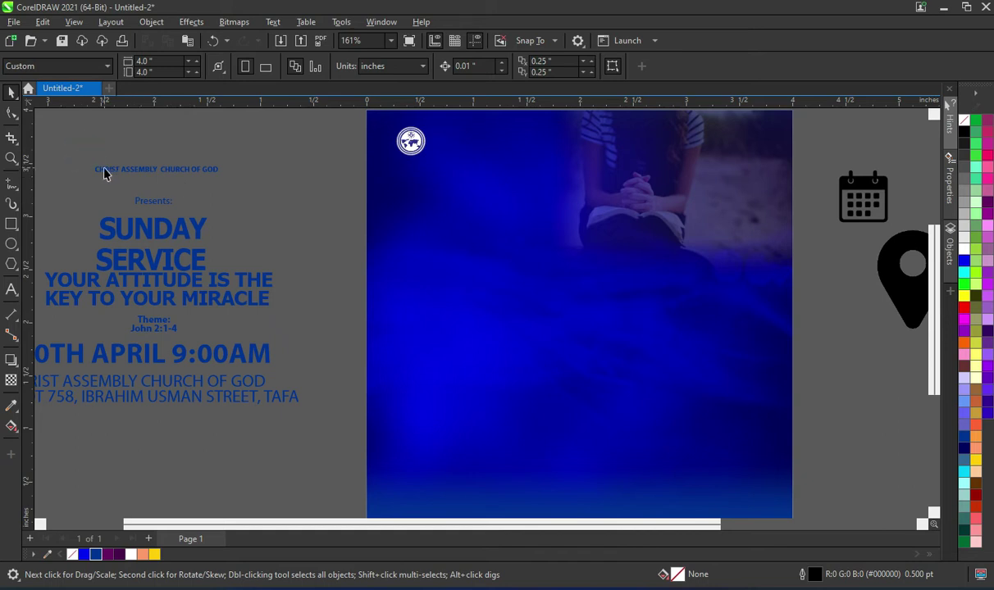
# Place the "CHRIST ASSEMBLY CHURCH OF GOD" text directly beside the logo, fill it white and deselect it.
pyautogui.moveTo(160, 167); pyautogui.dragTo(506, 150)
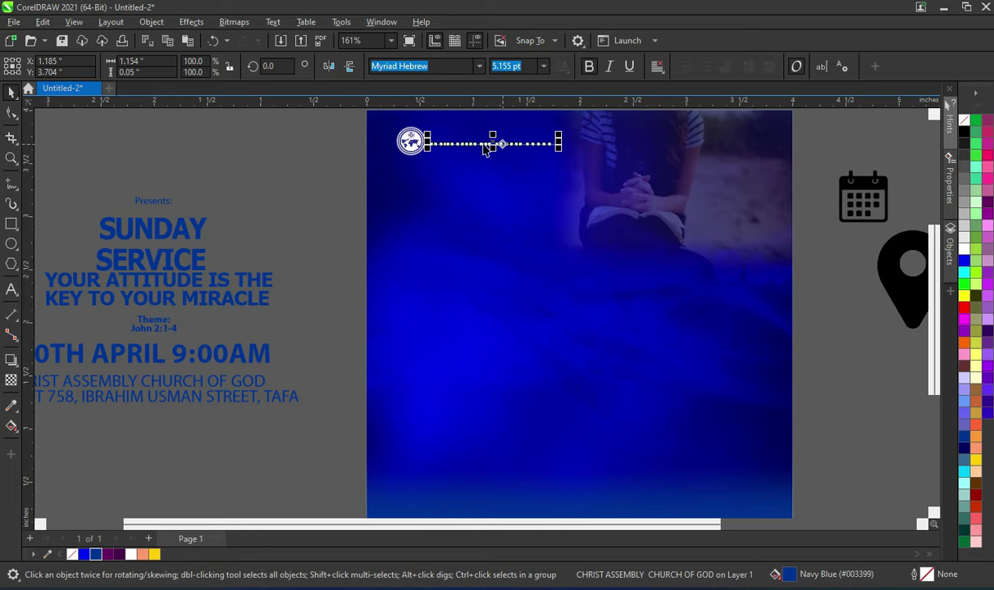
pyautogui.scroll(3, 408, 181)
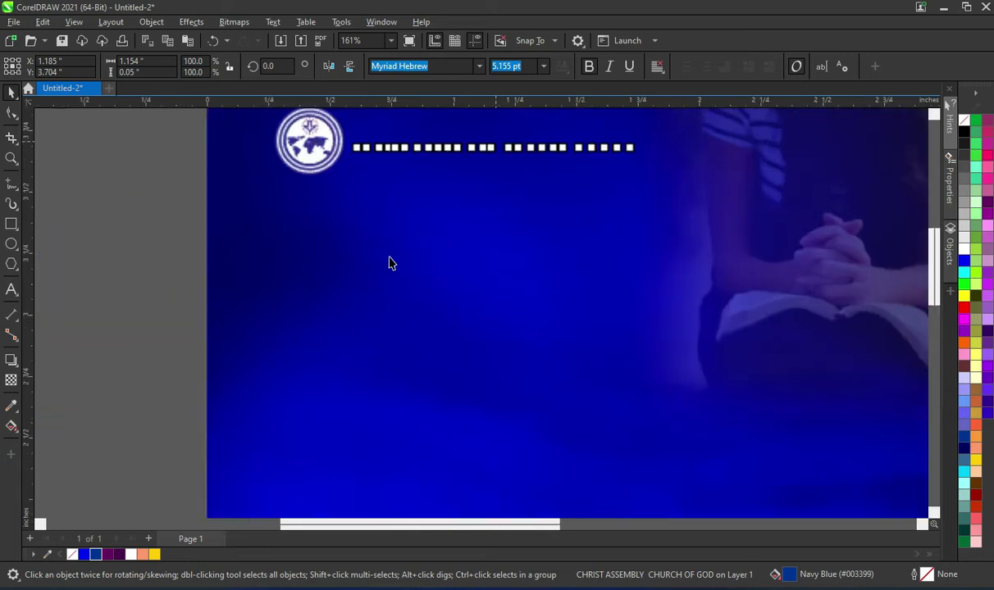
pyautogui.click(132, 555)
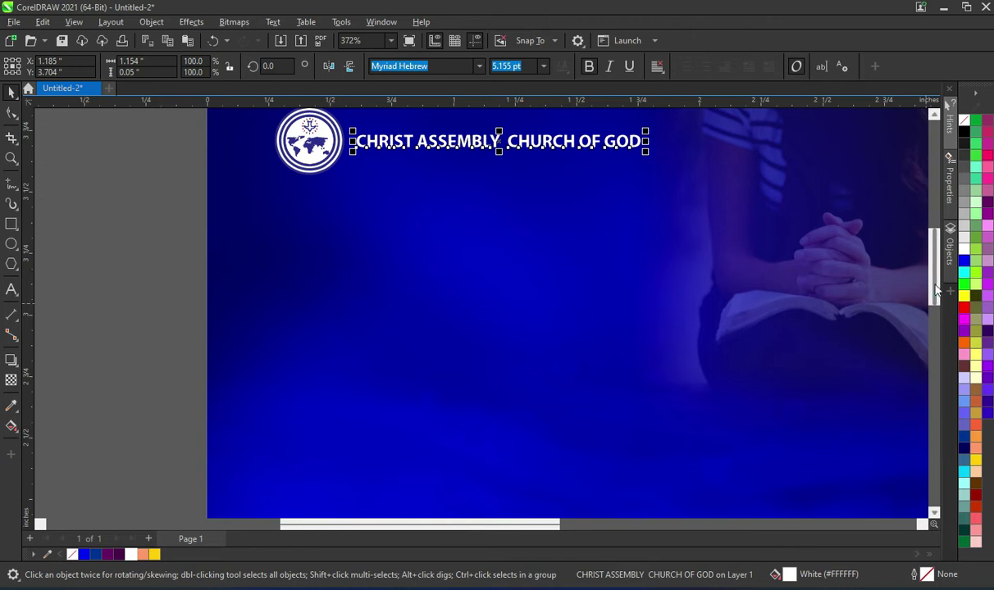
pyautogui.scroll(-1, 473, 224)
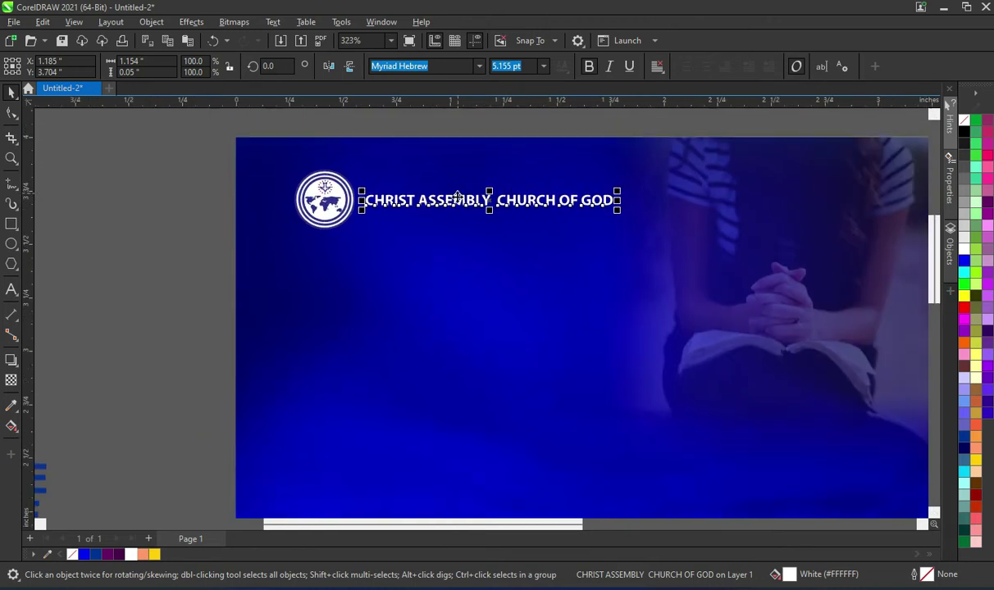
pyautogui.click(123, 202)
# Fill the "Presents:" text white and place it just beneath the church name on the flyer.
pyautogui.scroll(-8, 573, 195)
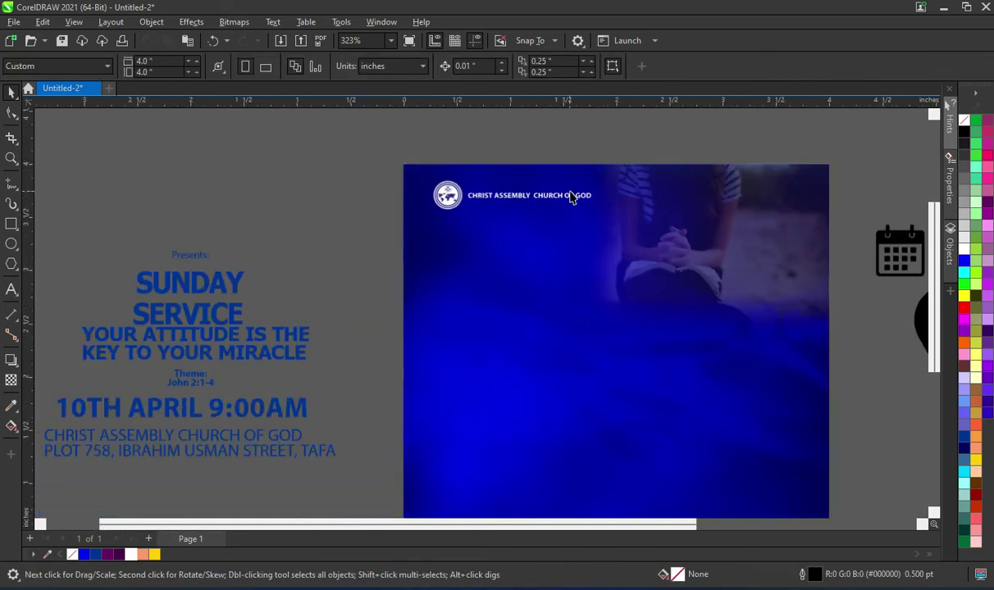
pyautogui.scroll(2, 484, 219)
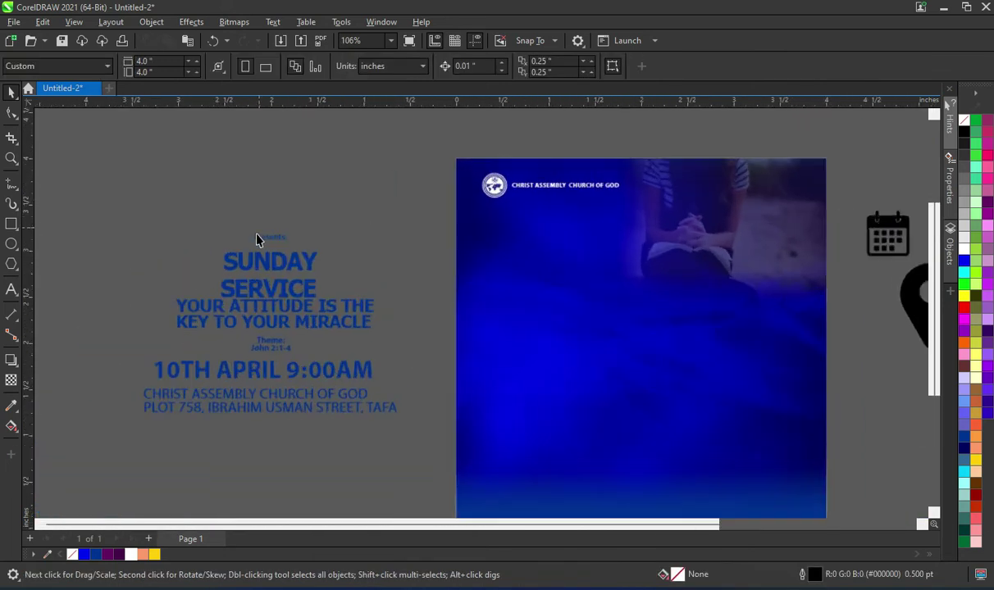
pyautogui.moveTo(92, 185); pyautogui.dragTo(434, 482)
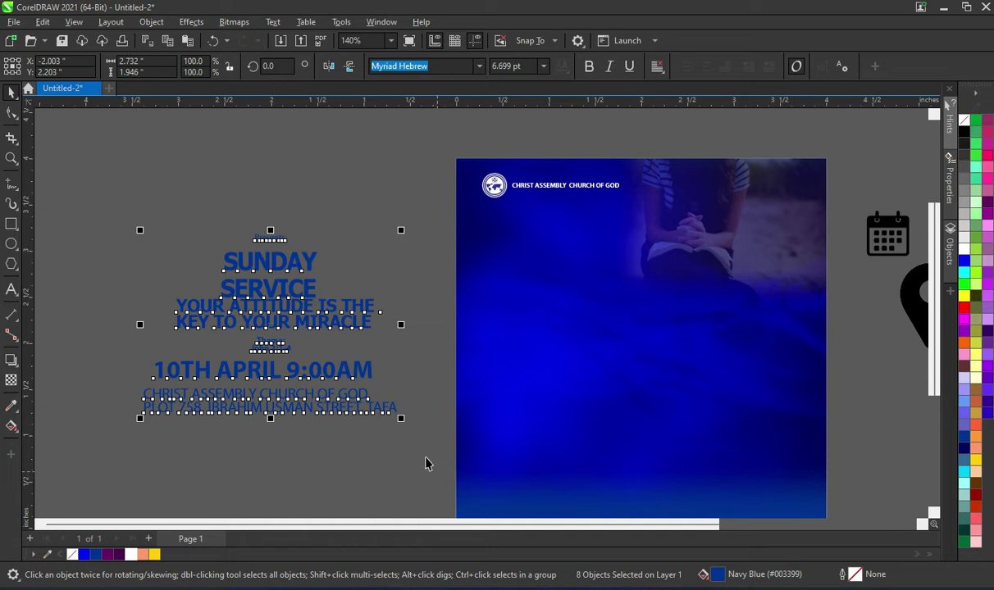
pyautogui.click(281, 472)
pyautogui.click(270, 239)
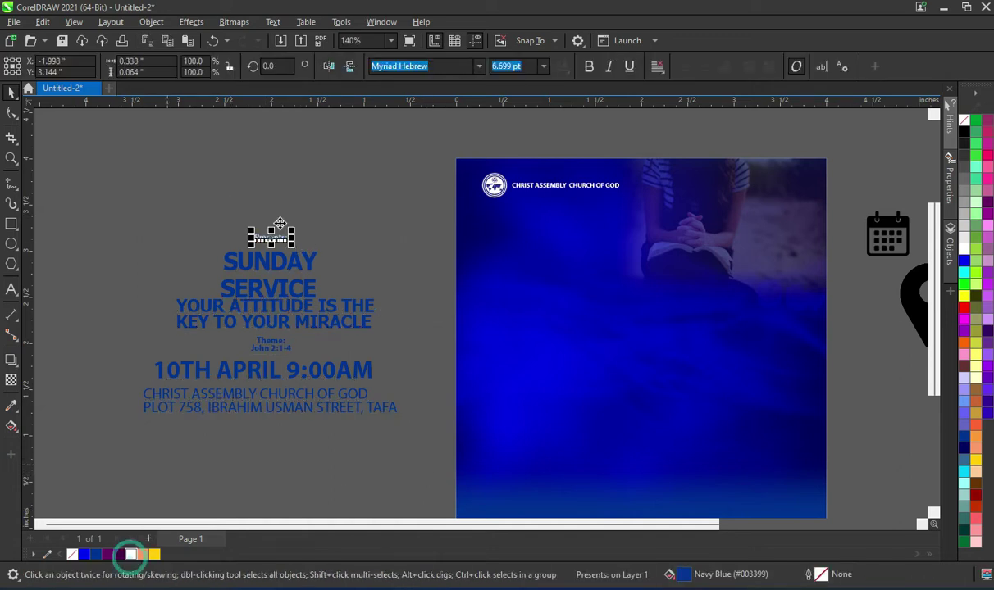
pyautogui.scroll(3, 282, 212)
pyautogui.moveTo(261, 261); pyautogui.dragTo(715, 189)
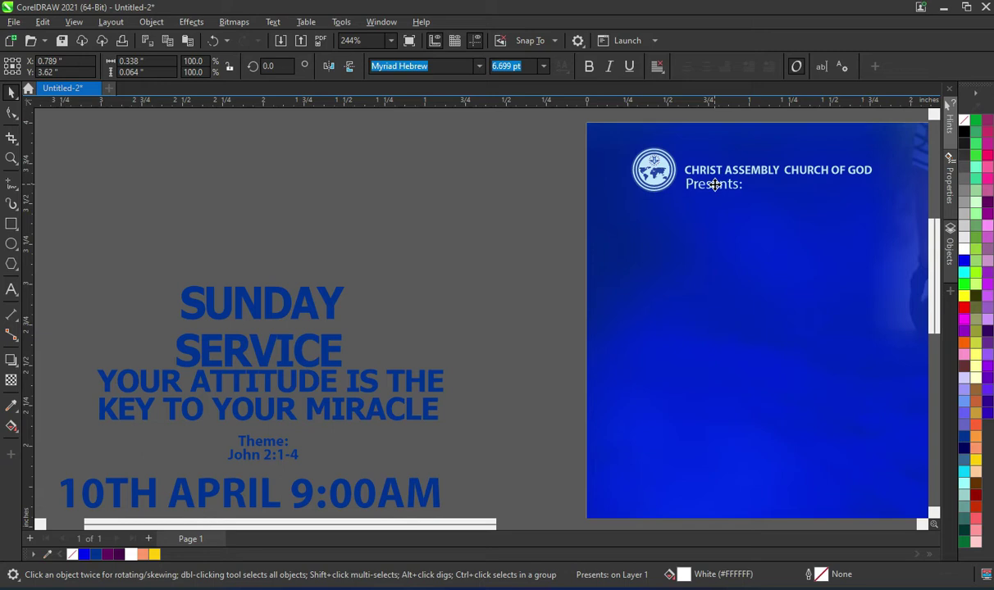
pyautogui.click(443, 219)
# Move the "SUNDAY" and "SERVICE" texts together to the middle of the flyer and fill them white.
pyautogui.scroll(-1, 511, 228)
pyautogui.scroll(-2, 645, 230)
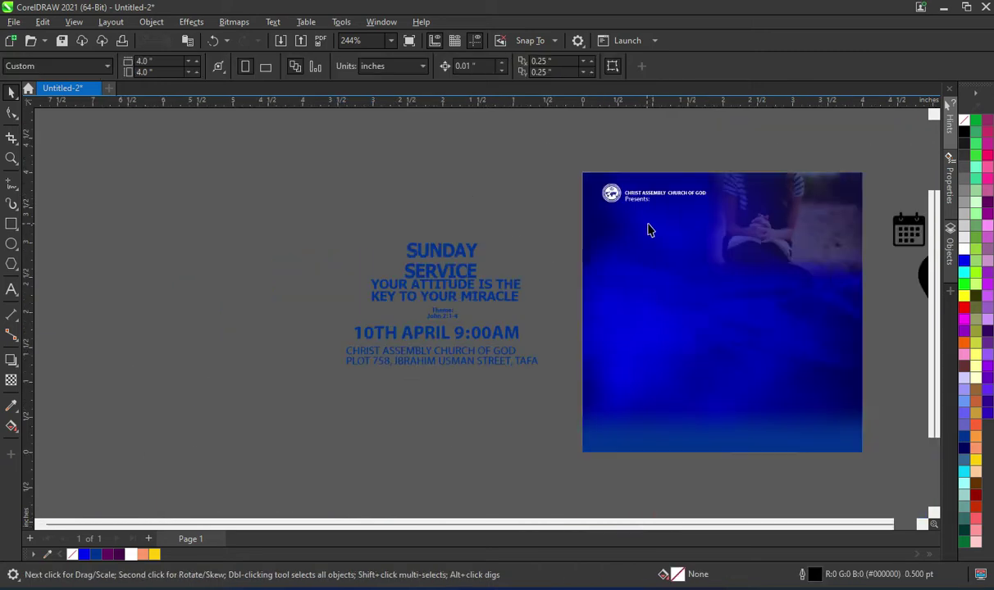
pyautogui.scroll(1, 629, 315)
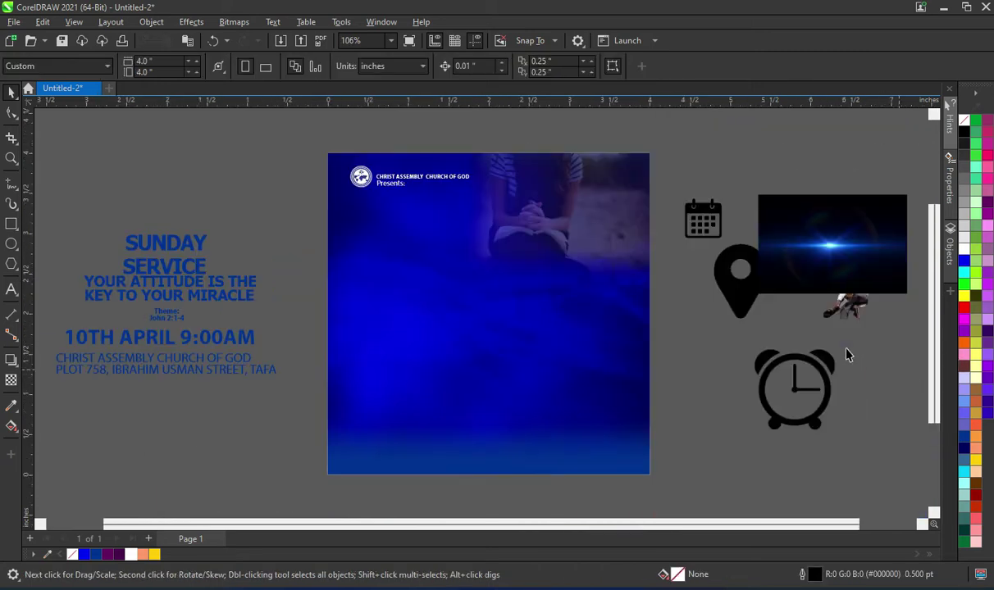
pyautogui.scroll(2, 366, 204)
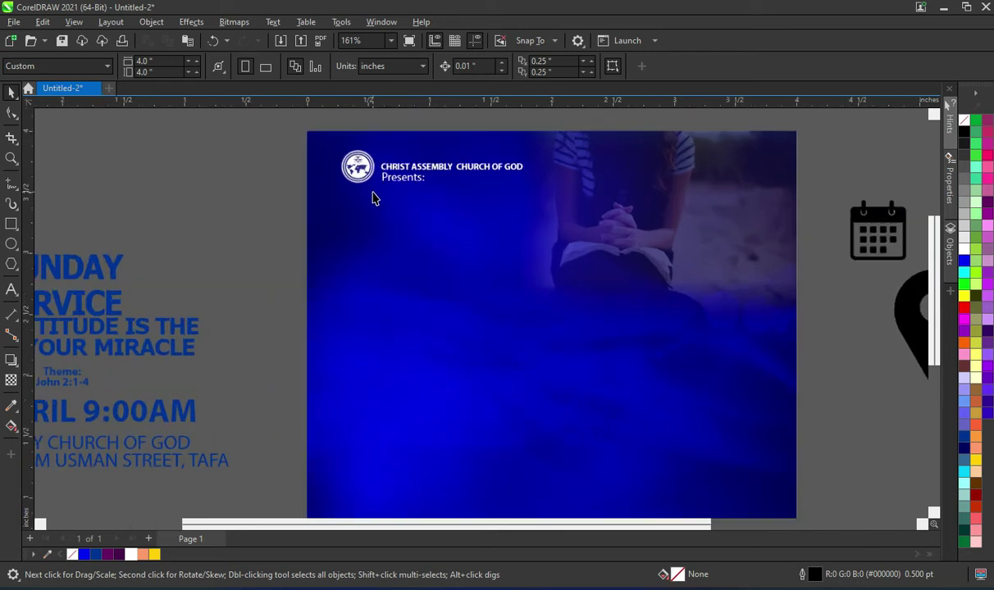
pyautogui.scroll(-1, 450, 213)
pyautogui.click(130, 250)
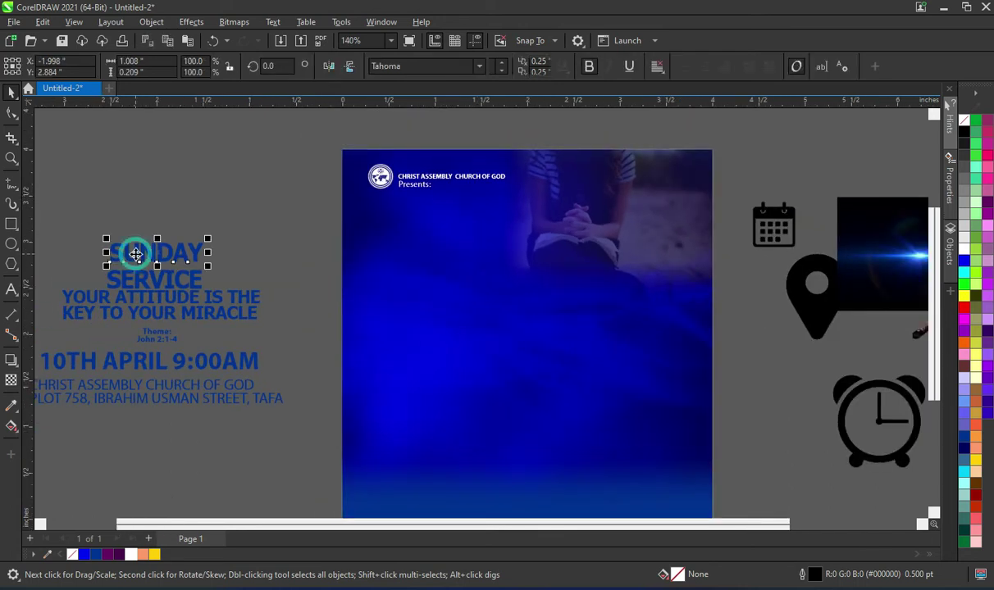
pyautogui.moveTo(93, 234); pyautogui.dragTo(215, 286)
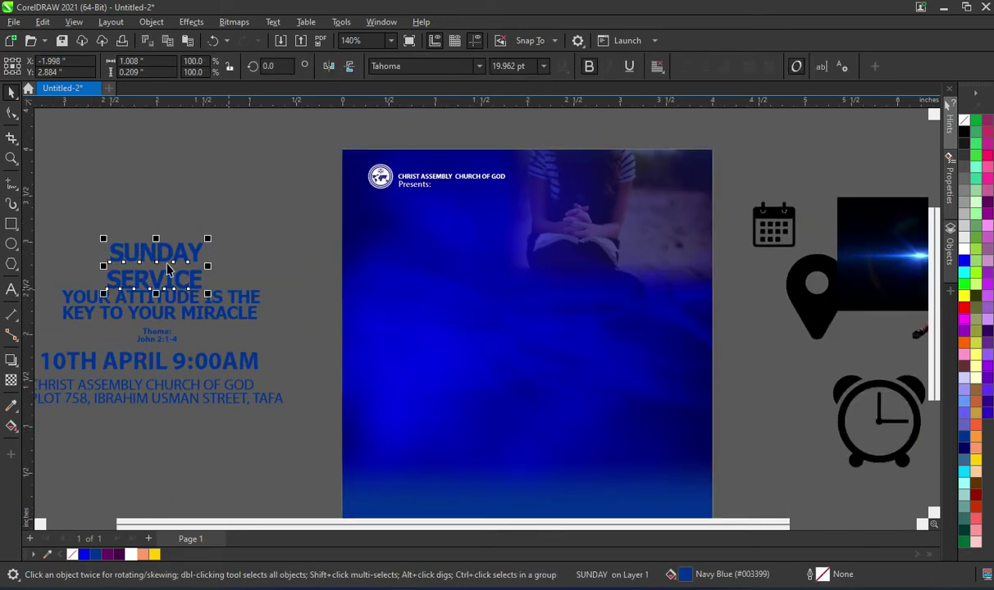
pyautogui.moveTo(155, 250); pyautogui.dragTo(492, 314)
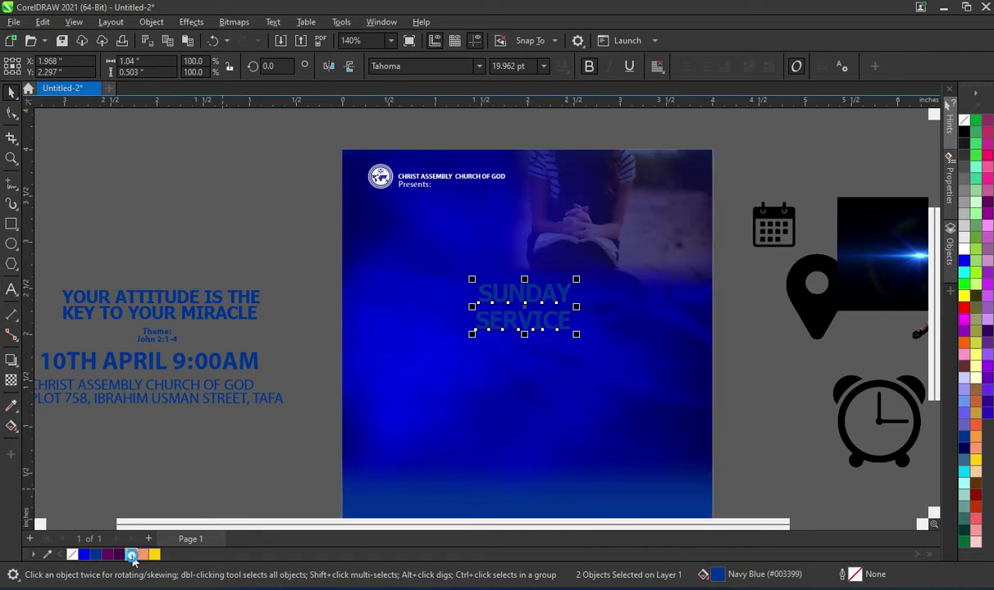
pyautogui.click(131, 555)
pyautogui.click(199, 482)
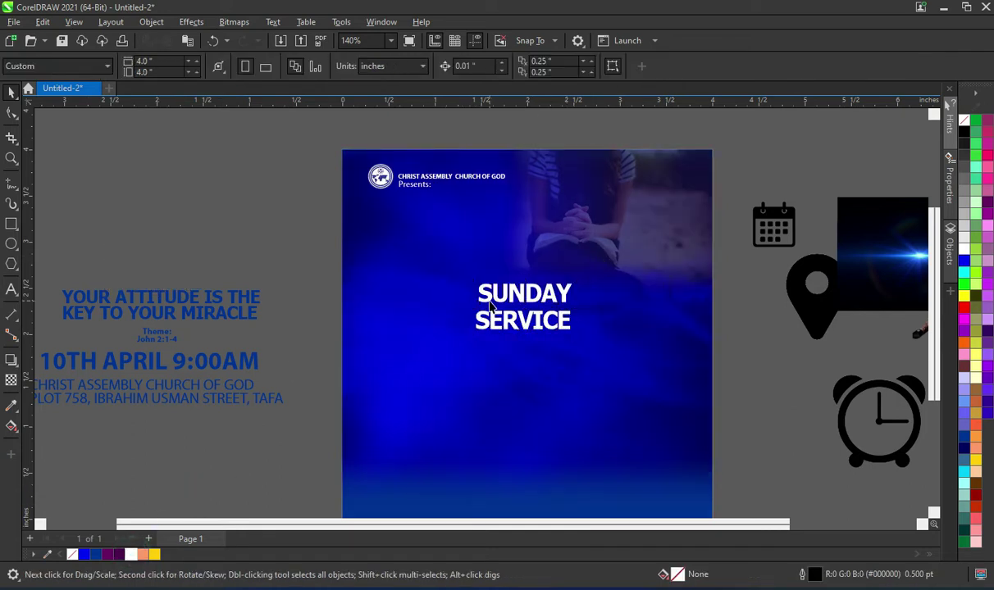
# Recolor both "SUNDAY" and "SERVICE" with the Deep Yellow fill and deselect them.
pyautogui.scroll(1, 491, 306)
pyautogui.moveTo(287, 259); pyautogui.dragTo(621, 353)
pyautogui.click(154, 554)
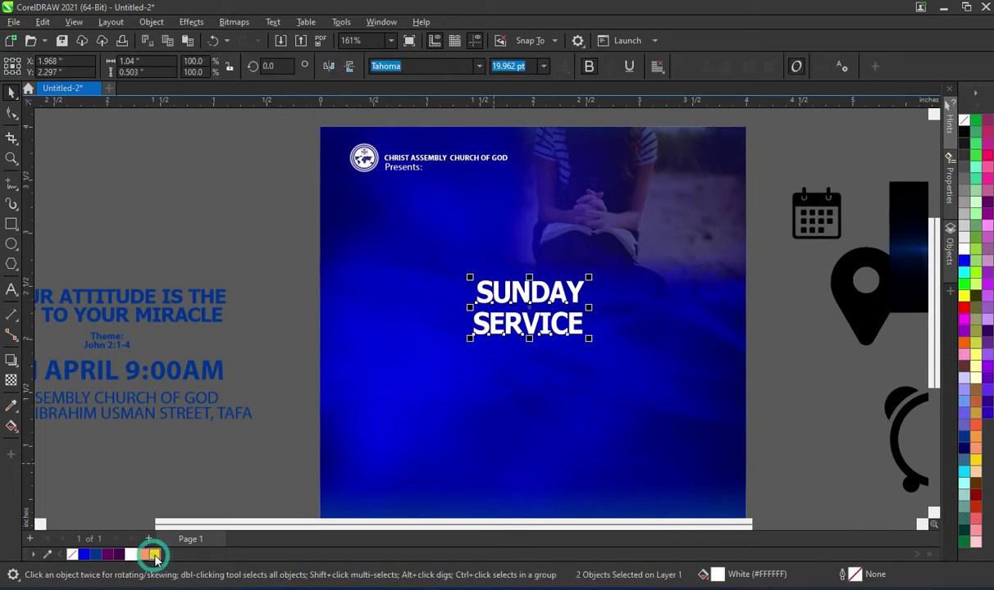
pyautogui.click(201, 235)
# Move "SERVICE" lower on the flyer and enlarge "SUNDAY" to about 2.94 inches wide.
pyautogui.click(533, 326)
pyautogui.moveTo(538, 379); pyautogui.dragTo(542, 408)
pyautogui.click(546, 297)
pyautogui.click(553, 297)
pyautogui.click(584, 310)
pyautogui.moveTo(592, 313); pyautogui.dragTo(701, 398)
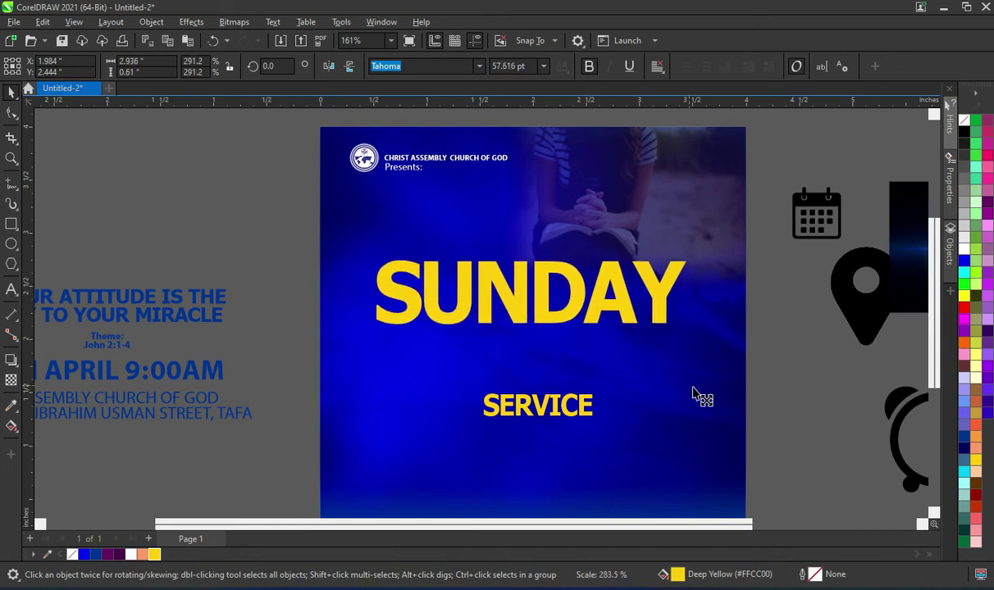
# Tighten the letter spacing of "SUNDAY", scale it to about 2.98 × 0.66 inches and center it horizontally on the background square.
pyautogui.click(12, 113)
pyautogui.moveTo(691, 332); pyautogui.dragTo(667, 339)
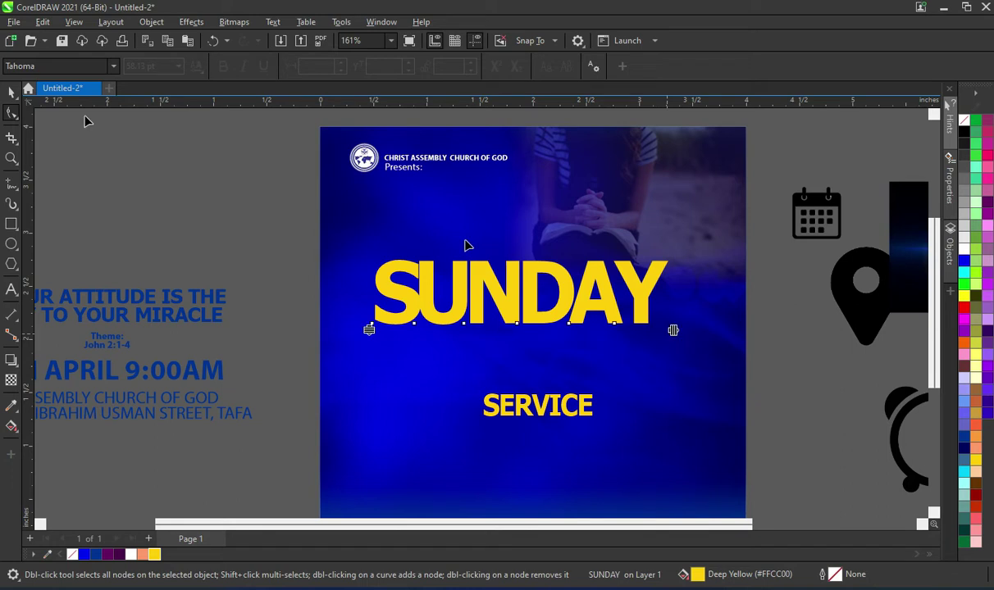
pyautogui.click(11, 90)
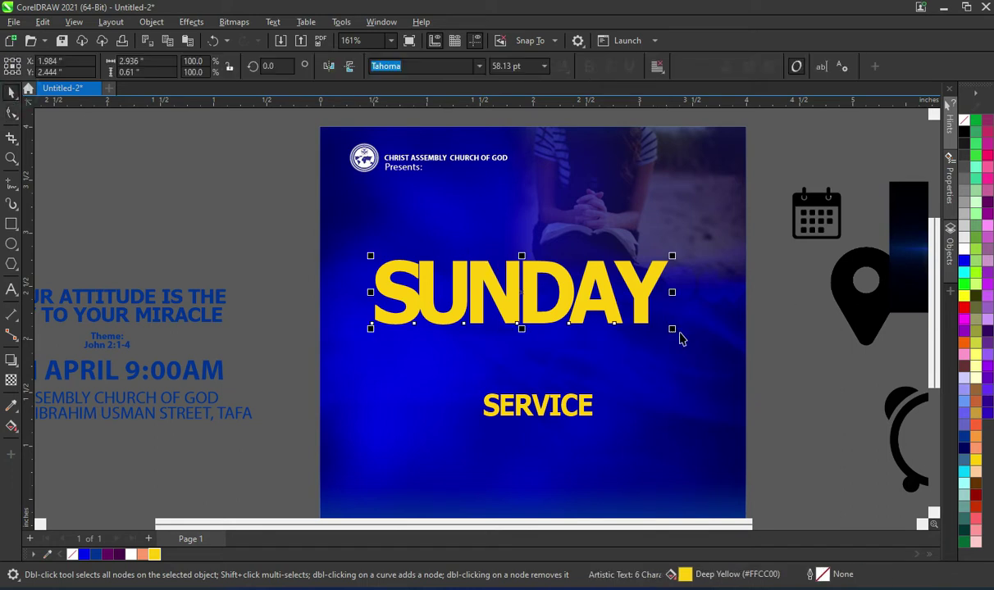
pyautogui.moveTo(673, 332); pyautogui.dragTo(699, 351)
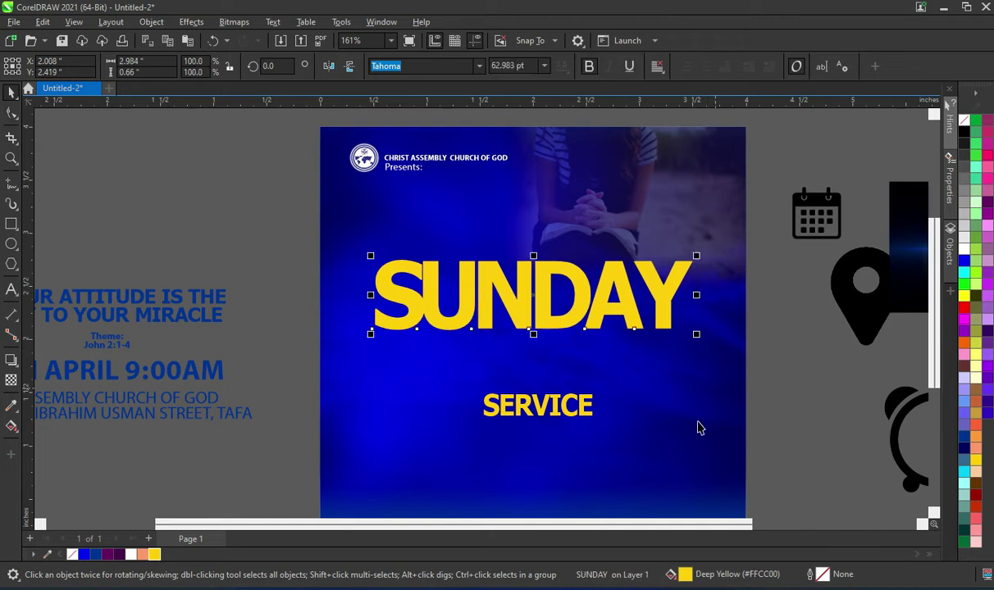
pyautogui.click(718, 426)
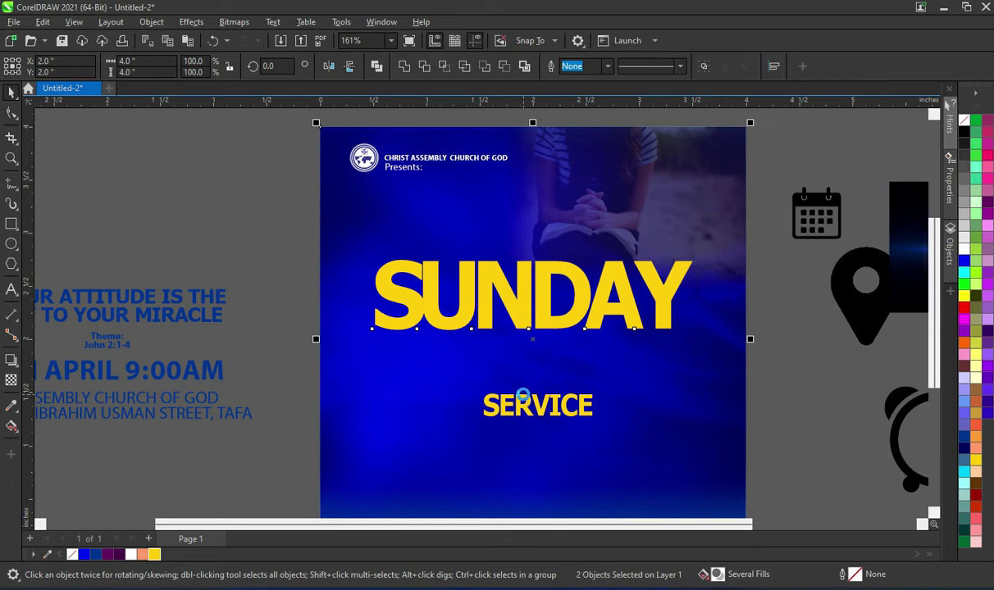
pyautogui.click(210, 213)
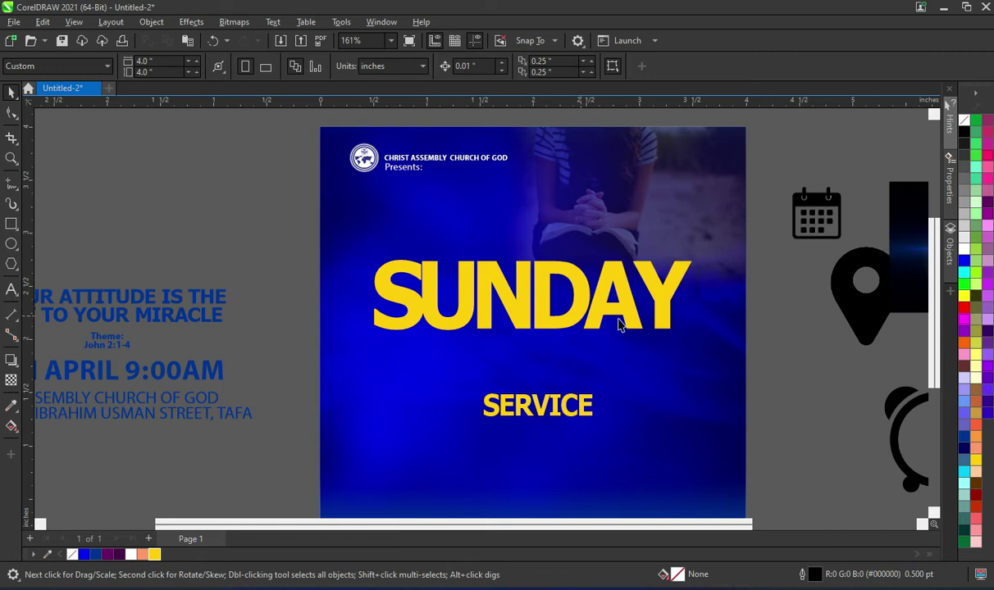
# Move "SERVICE" up directly beneath "SUNDAY", centered on the flyer's vertical midline, and deselect it.
pyautogui.scroll(-2, 595, 315)
pyautogui.scroll(1, 565, 385)
pyautogui.click(552, 382)
pyautogui.moveTo(549, 380); pyautogui.dragTo(544, 326)
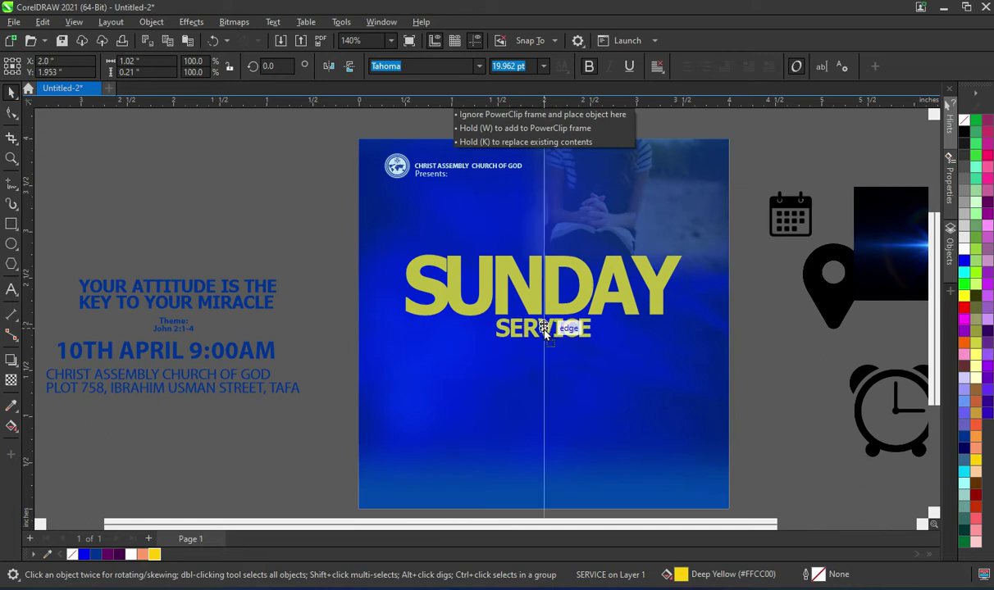
pyautogui.moveTo(544, 326); pyautogui.dragTo(545, 327)
pyautogui.click(706, 365)
# Enlarge "SERVICE" about its center to about 1.66 × 0.34 inches and shift it slightly down to clear "SUNDAY".
pyautogui.click(543, 333)
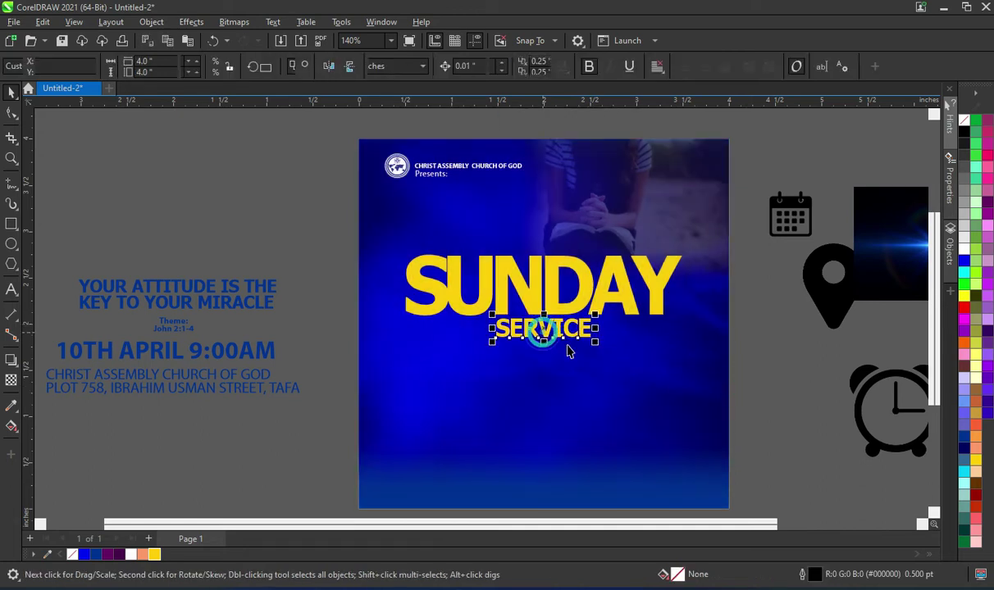
pyautogui.moveTo(598, 347); pyautogui.dragTo(627, 353)
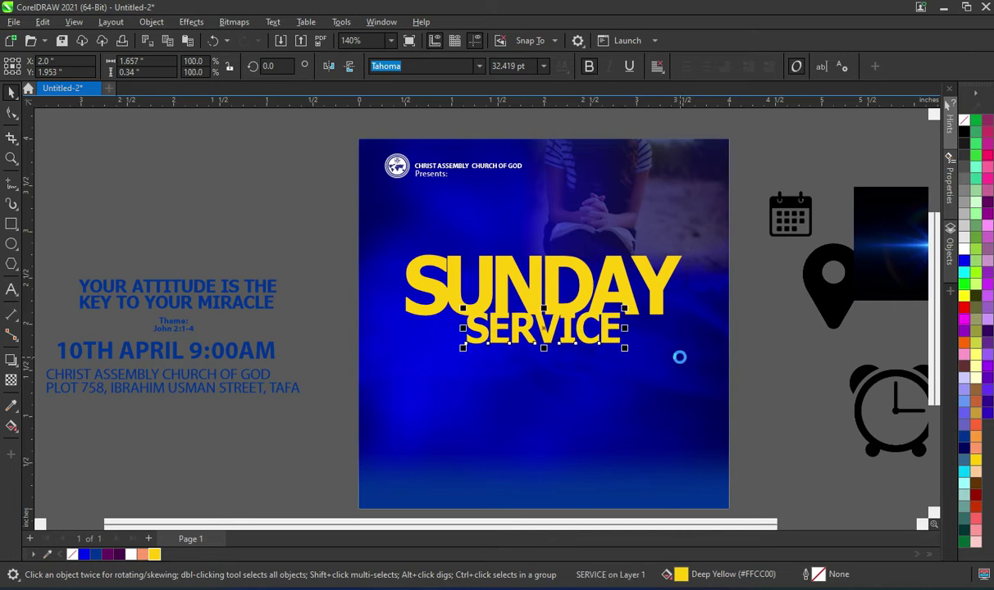
pyautogui.click(771, 363)
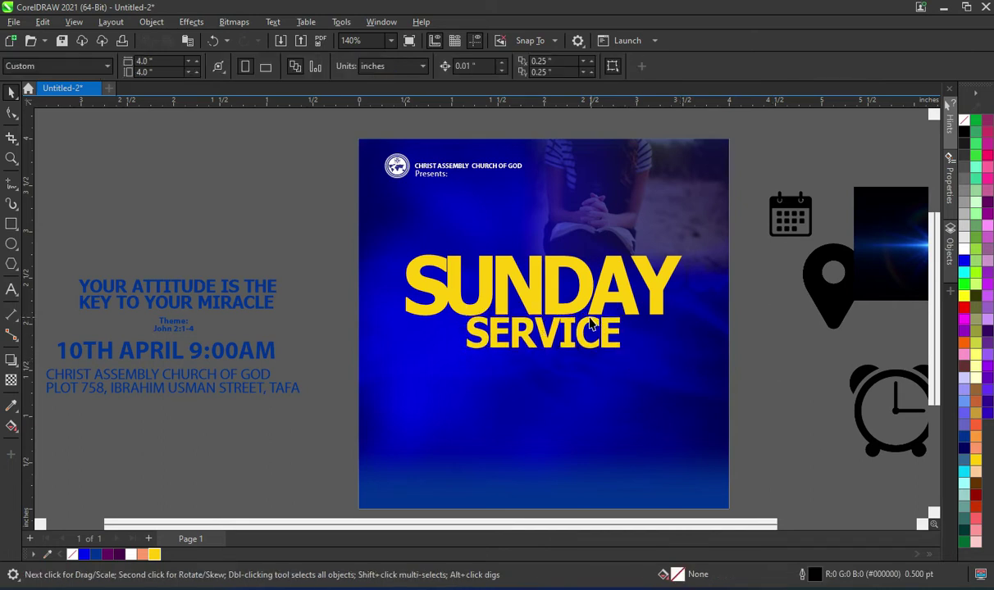
pyautogui.scroll(-1, 593, 319)
pyautogui.scroll(1, 640, 332)
pyautogui.scroll(-1, 574, 336)
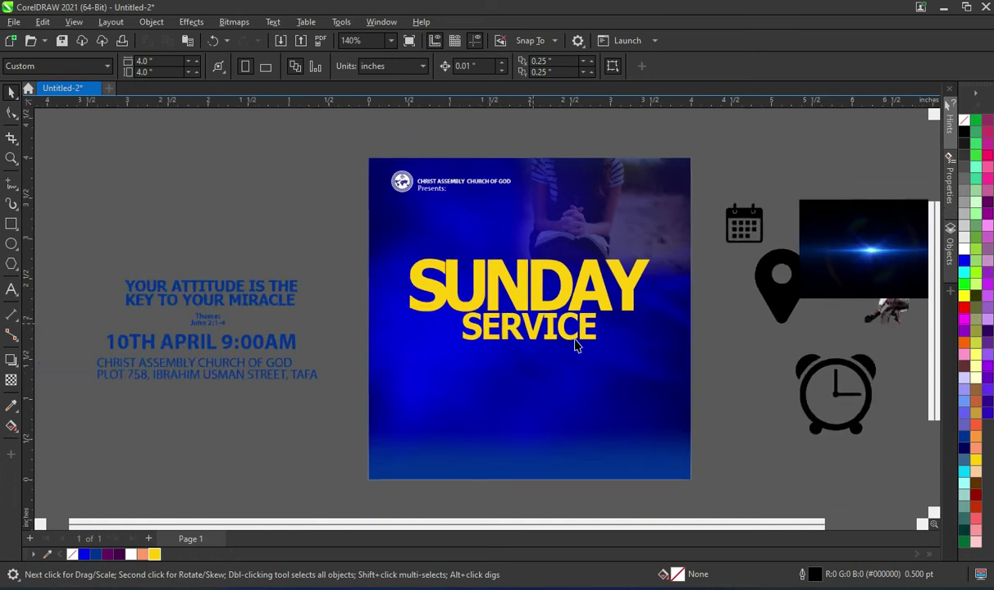
pyautogui.scroll(1, 529, 328)
pyautogui.scroll(-1, 542, 337)
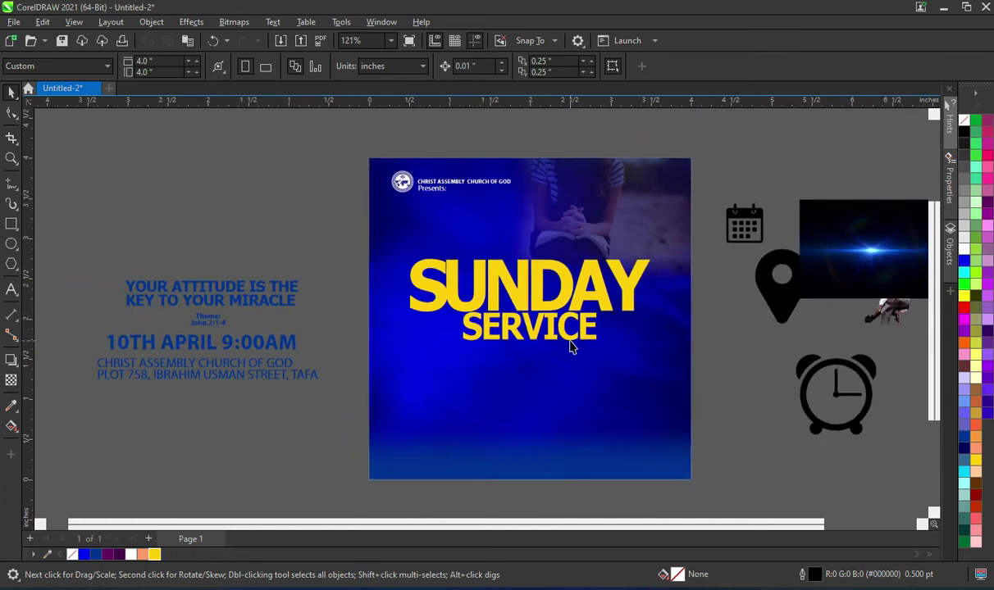
pyautogui.scroll(1, 328, 324)
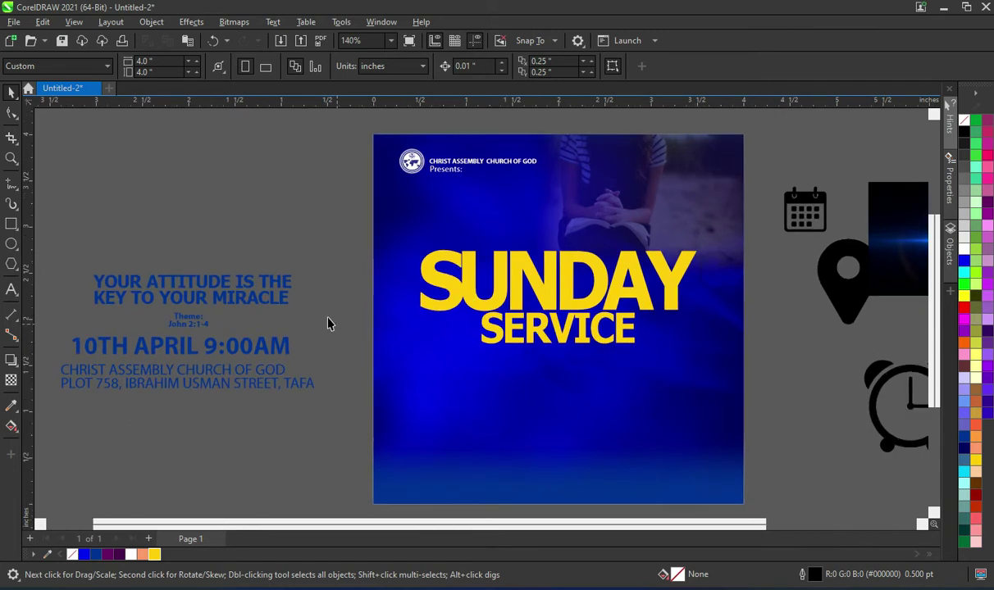
pyautogui.scroll(-1, 386, 304)
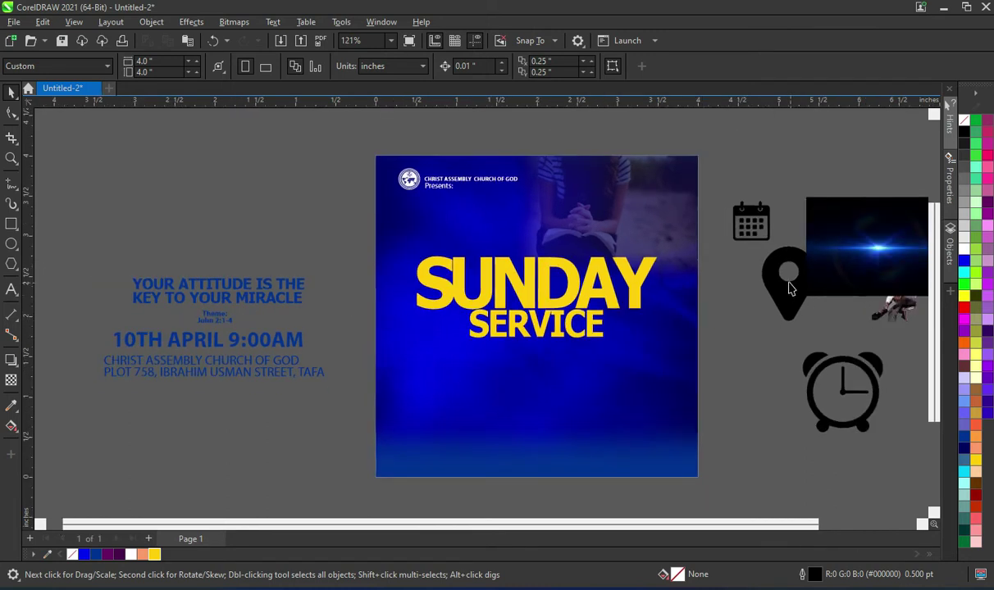
# Move the cut-out pastor photo from the pasteboard onto the flyer's lower-left area and mirror it horizontally.
pyautogui.scroll(-2, 750, 275)
pyautogui.click(873, 306)
pyautogui.moveTo(873, 306); pyautogui.dragTo(511, 386)
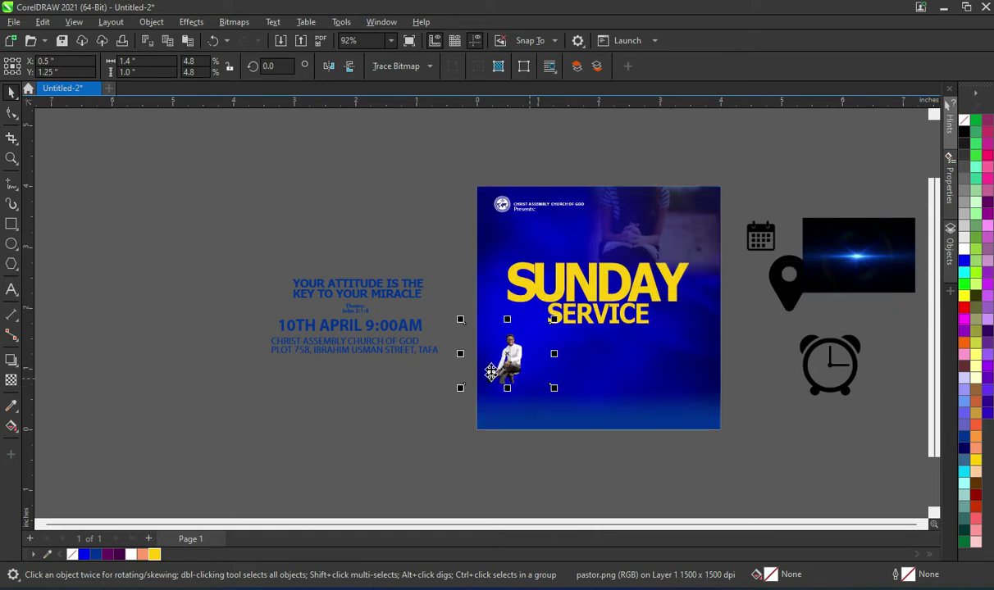
pyautogui.scroll(2, 491, 375)
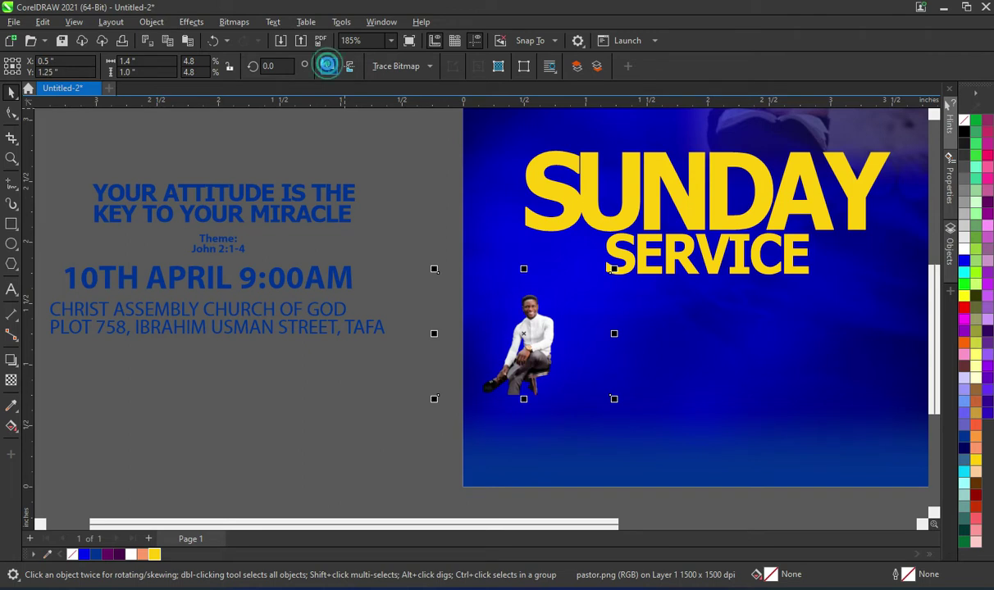
pyautogui.click(328, 67)
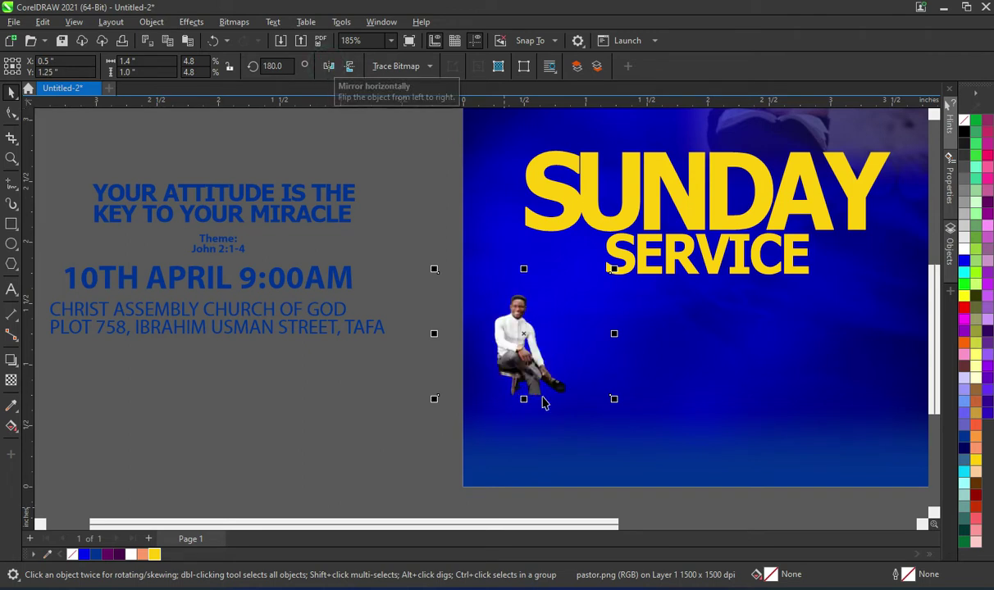
pyautogui.scroll(-1, 543, 398)
pyautogui.click(534, 373)
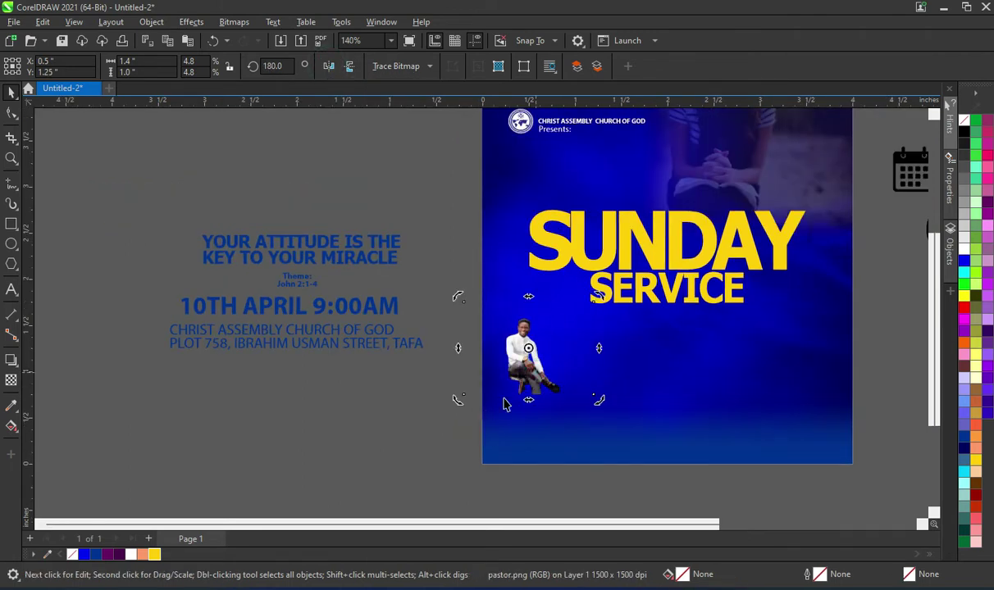
# Enlarge the pastor photo to about 3.38 × 2.41 inches and position it in the flyer's lower-left corner.
pyautogui.scroll(2, 500, 393)
pyautogui.moveTo(529, 364)
pyautogui.mouseDown()
pyautogui.moveTo(534, 355)
pyautogui.moveTo(428, 395)
pyautogui.mouseUp()
pyautogui.moveTo(304, 474); pyautogui.dragTo(313, 471)
pyautogui.scroll(-1, 548, 336)
pyautogui.scroll(-3, 640, 403)
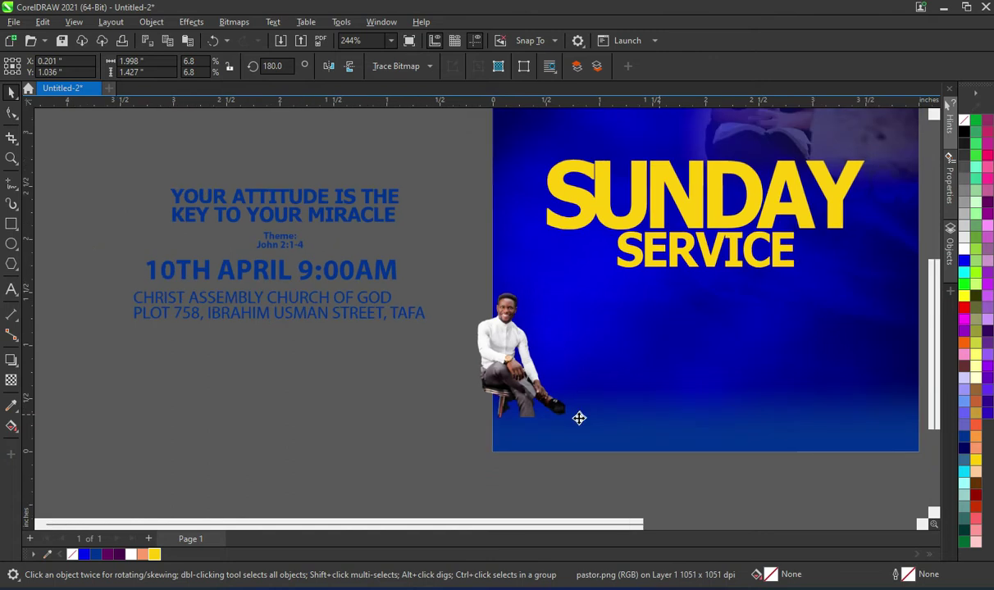
pyautogui.moveTo(628, 420); pyautogui.dragTo(722, 480)
pyautogui.click(546, 391)
pyautogui.moveTo(545, 390)
pyautogui.mouseDown()
pyautogui.moveTo(548, 418)
pyautogui.moveTo(547, 385)
pyautogui.mouseUp()
pyautogui.moveTo(703, 258); pyautogui.dragTo(750, 180)
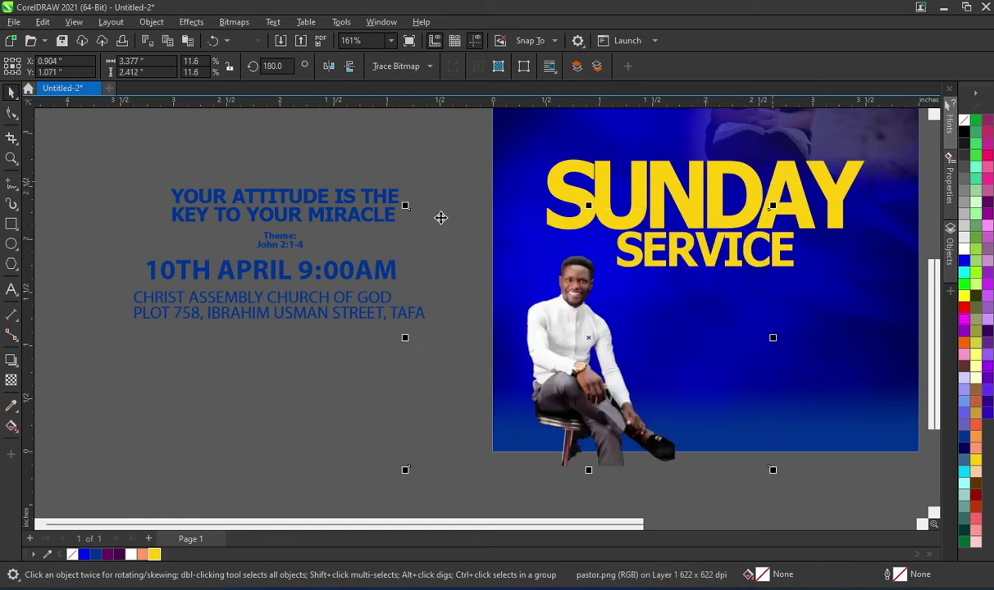
# Scale the pastor photo up to about 4.37 × 3.12 inches and shift it slightly up and left beneath "SUNDAY".
pyautogui.moveTo(405, 206); pyautogui.dragTo(366, 178)
pyautogui.scroll(-1, 462, 279)
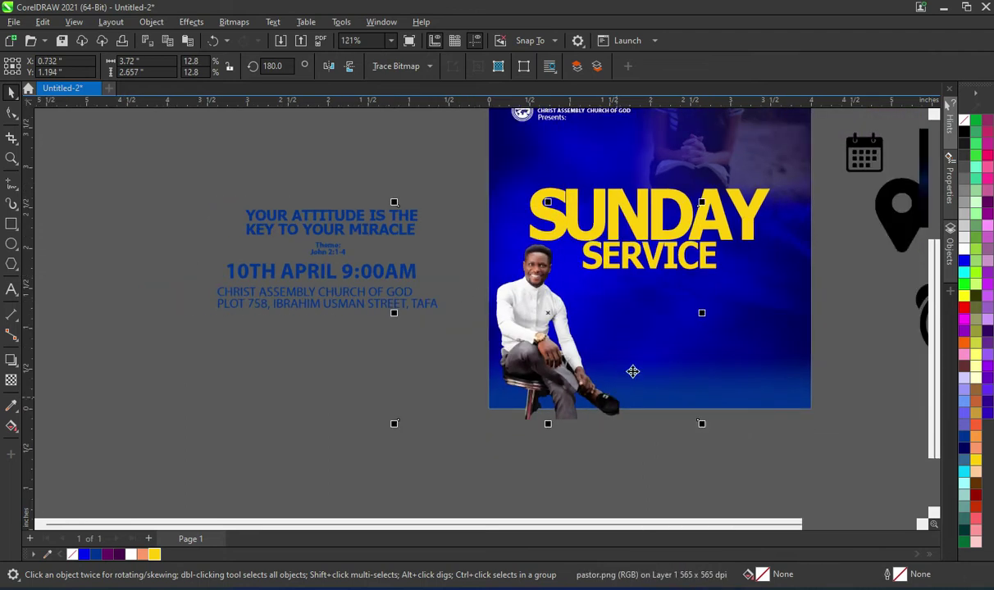
pyautogui.moveTo(701, 425); pyautogui.dragTo(756, 463)
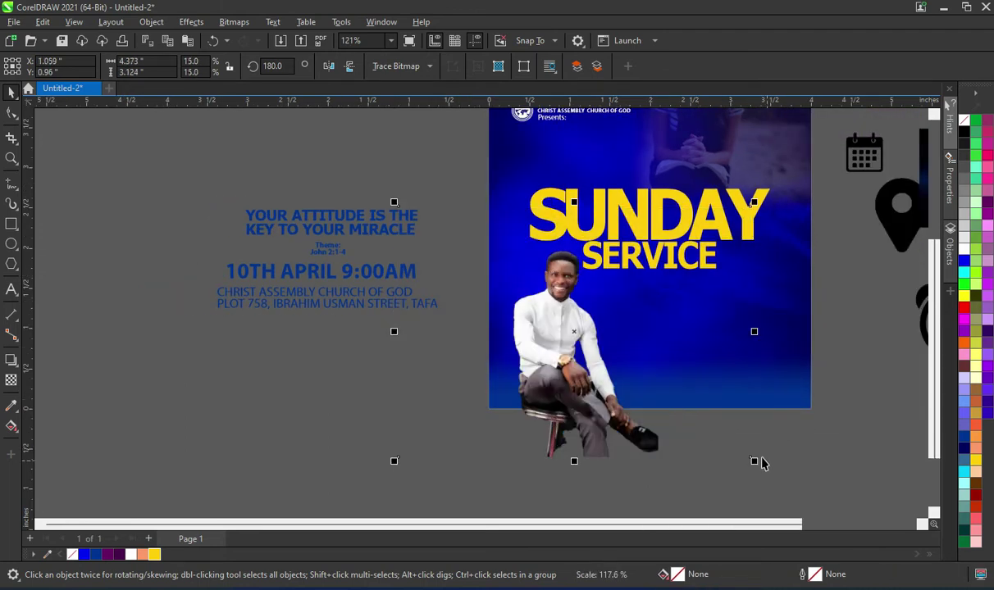
pyautogui.click(555, 336)
pyautogui.moveTo(555, 336); pyautogui.dragTo(550, 330)
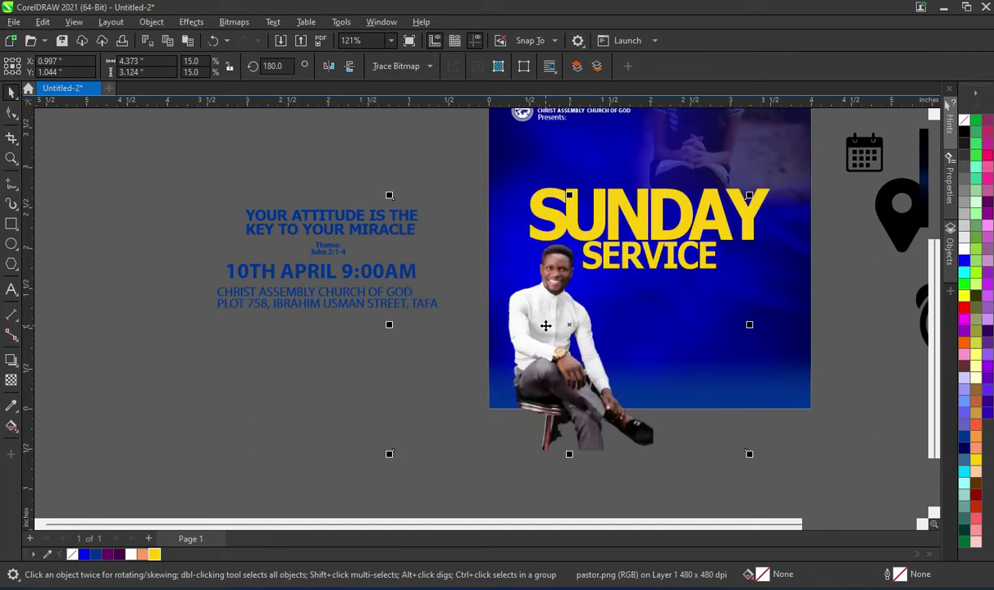
# Shift the pastor photo left until the figure sits just inside the flyer's left edge, and deselect it.
pyautogui.scroll(-3, 590, 321)
pyautogui.scroll(2, 613, 319)
pyautogui.moveTo(493, 207); pyautogui.dragTo(796, 345)
pyautogui.moveTo(752, 293); pyautogui.dragTo(749, 292)
pyautogui.scroll(2, 658, 268)
pyautogui.click(576, 337)
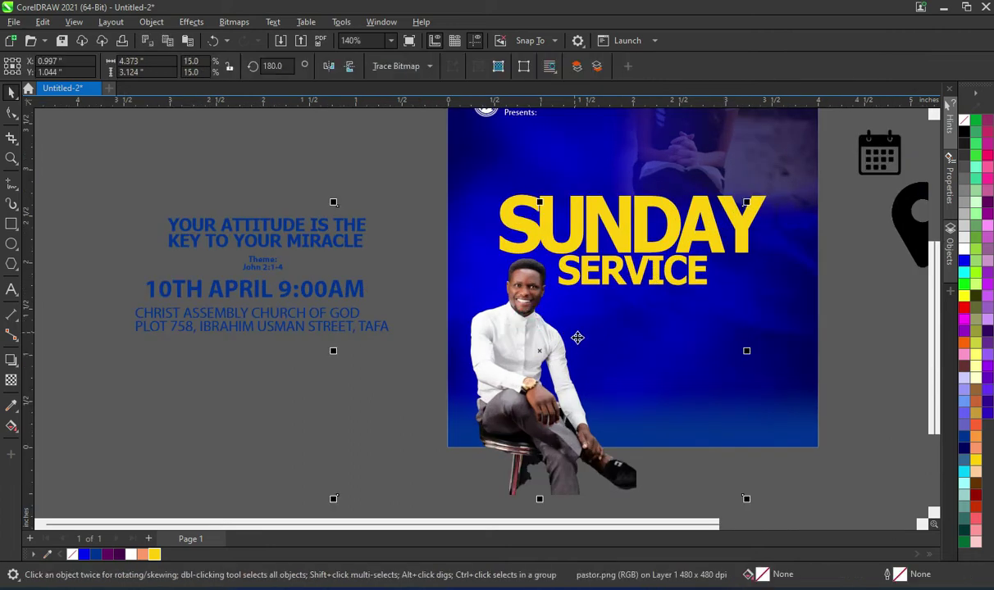
pyautogui.press('Down')
pyautogui.press('Down')
pyautogui.press('Down')
pyautogui.press('Down')
pyautogui.press('Left')
pyautogui.press('Left')
pyautogui.press('Left')
pyautogui.press('Left')
pyautogui.press('Left')
pyautogui.moveTo(547, 374); pyautogui.dragTo(458, 383)
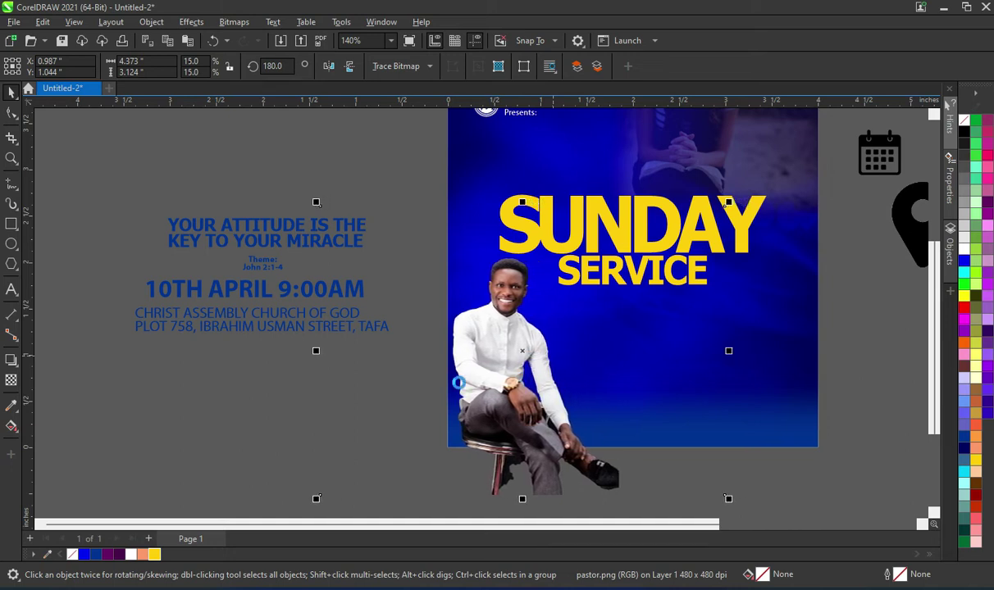
pyautogui.click(239, 384)
# Move the text "YOUR ATTITUDE IS THE KEY TO YOUR MIRACLE" below "SERVICE", to the right of the pastor, and fill it white.
pyautogui.scroll(-1, 605, 376)
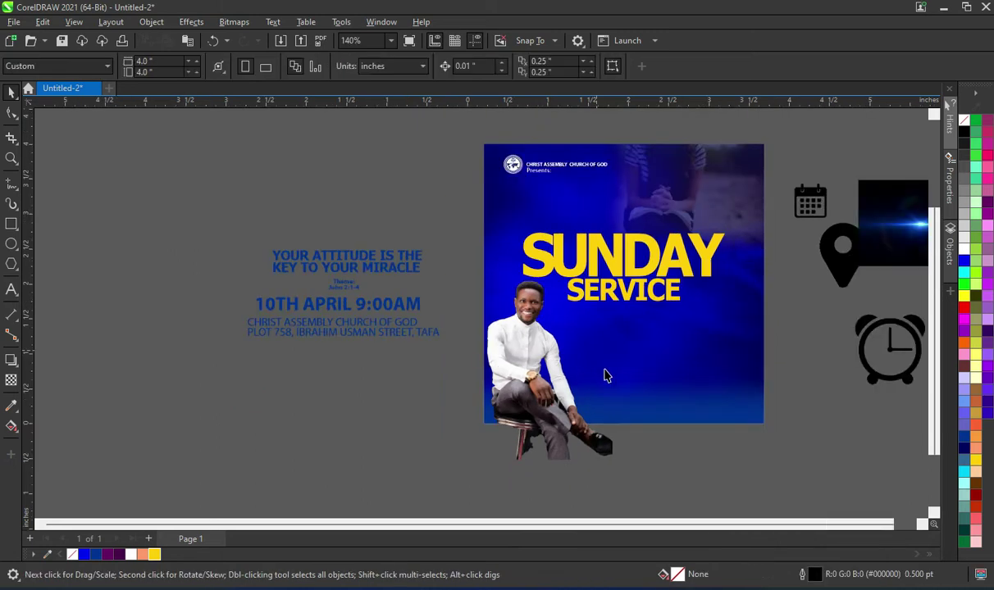
pyautogui.scroll(2, 859, 451)
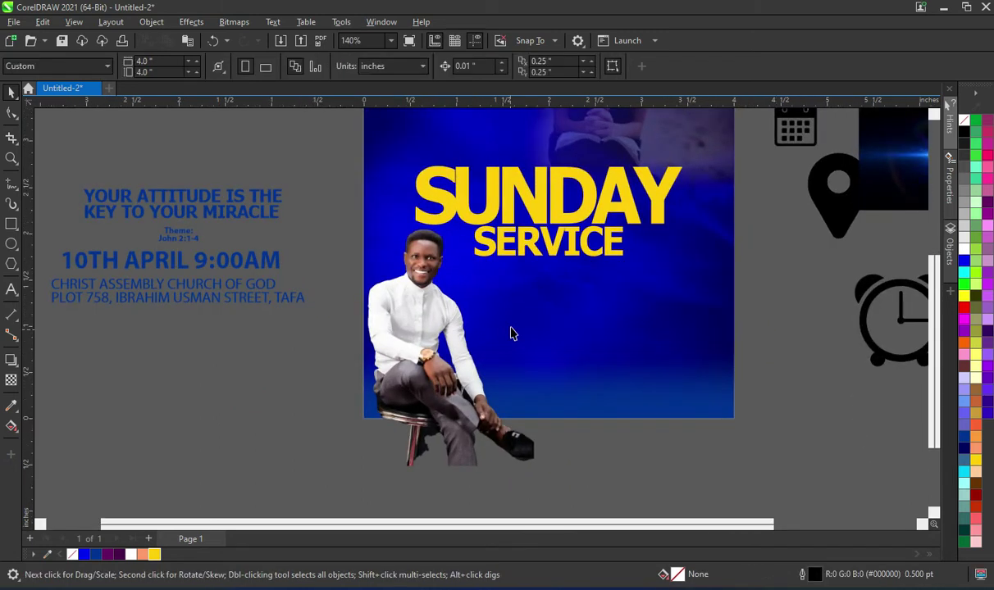
pyautogui.scroll(-1, 512, 324)
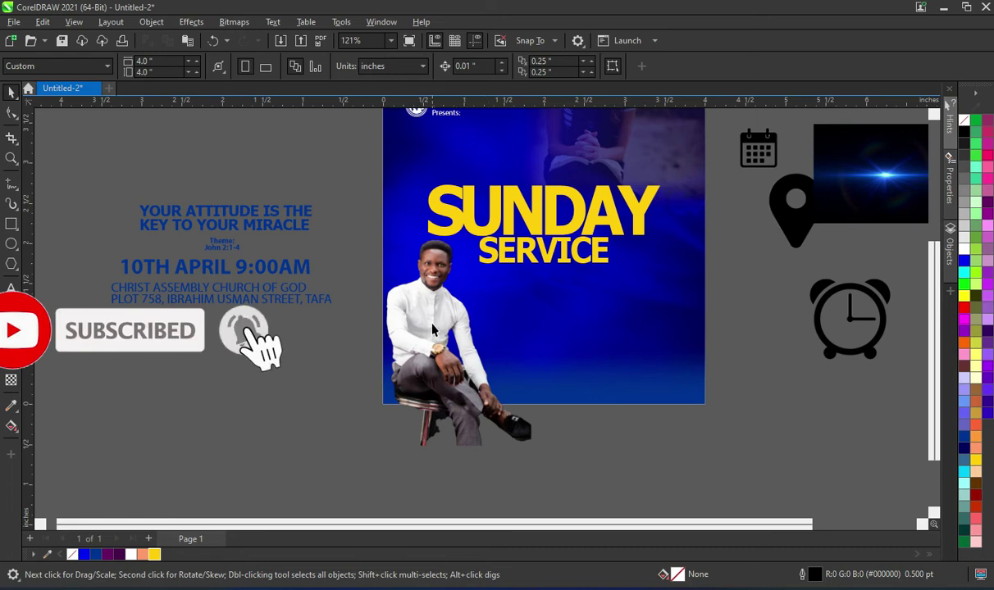
pyautogui.scroll(-1, 495, 258)
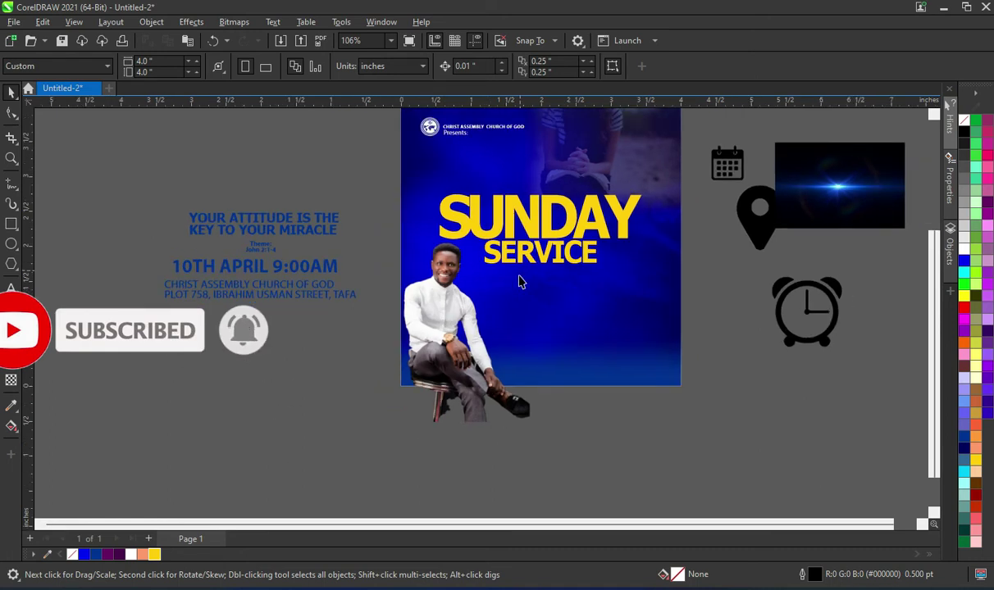
pyautogui.scroll(-1, 495, 262)
pyautogui.scroll(1, 470, 314)
pyautogui.click(210, 204)
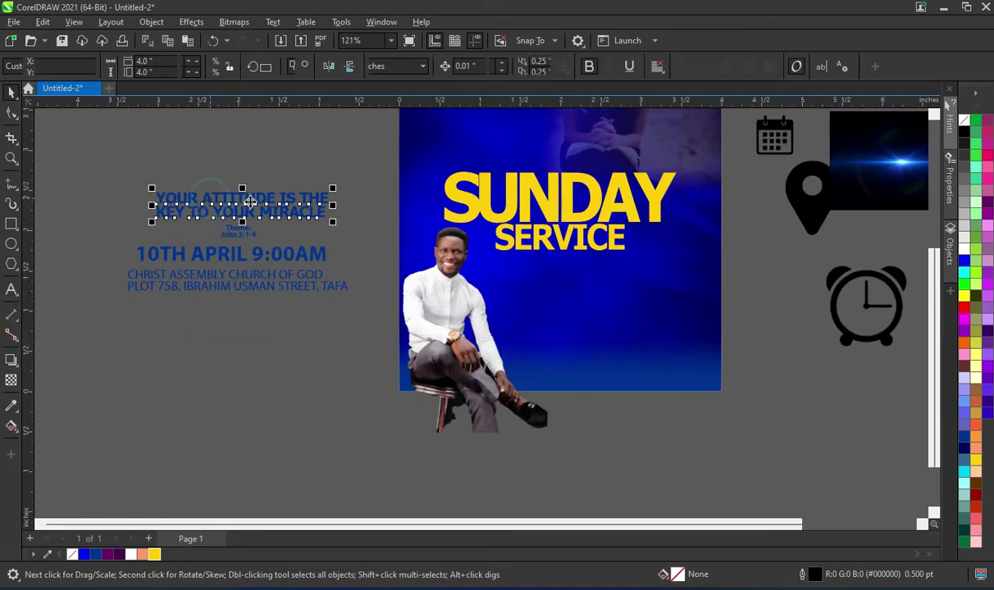
pyautogui.moveTo(588, 283)
pyautogui.mouseDown()
pyautogui.moveTo(610, 299)
pyautogui.moveTo(587, 292)
pyautogui.mouseUp()
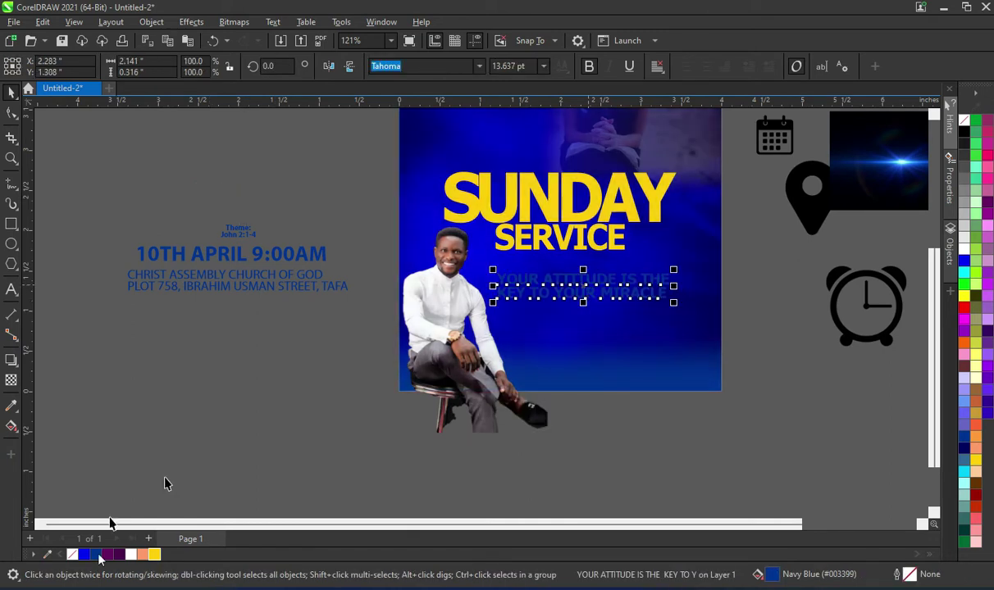
pyautogui.click(131, 556)
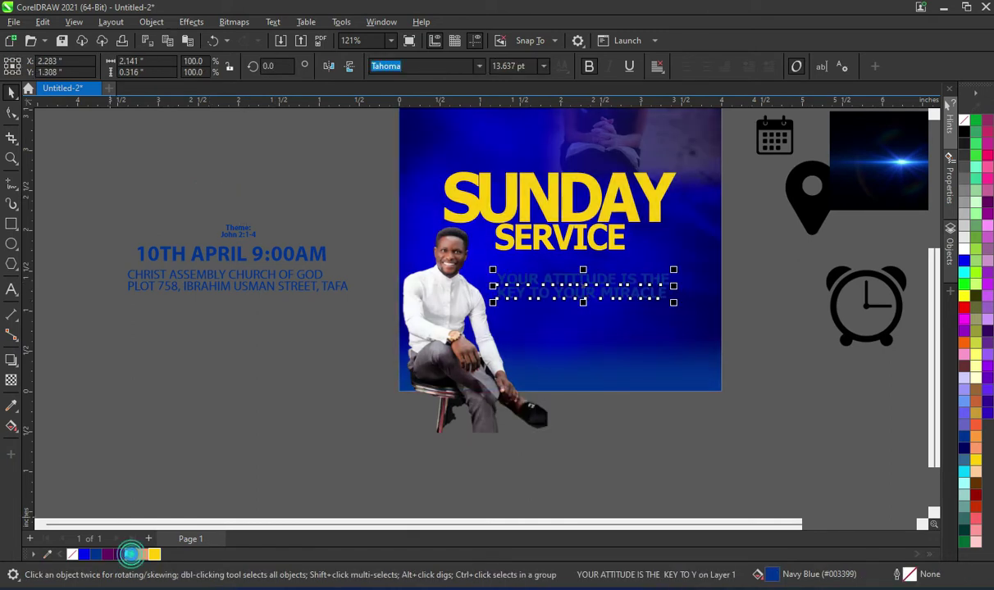
pyautogui.click(808, 412)
pyautogui.scroll(2, 626, 303)
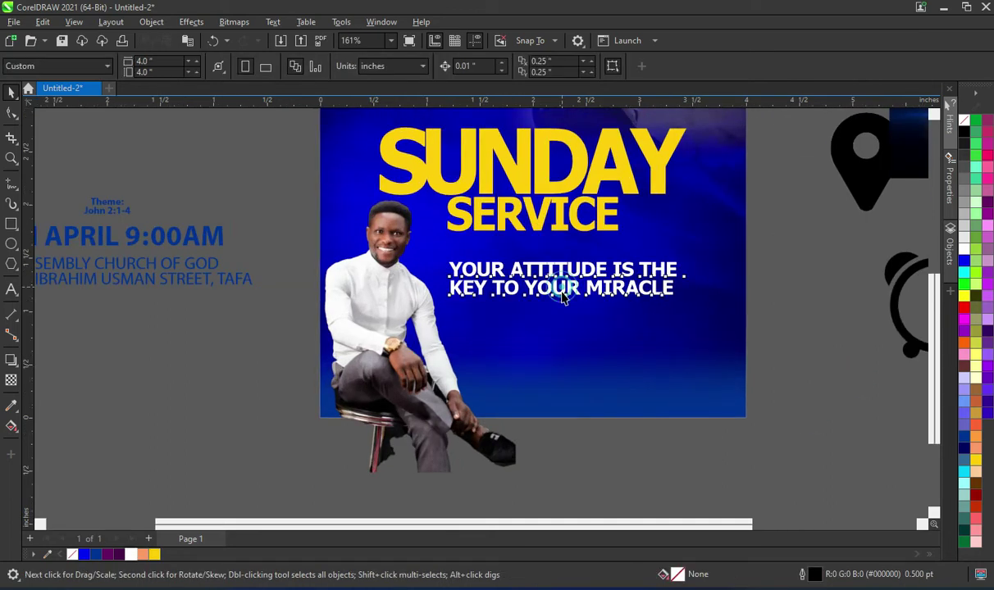
pyautogui.moveTo(561, 295); pyautogui.dragTo(561, 300)
# Move the "Theme:" label above the white theme text, fill it white and place it over the text's middle.
pyautogui.click(80, 186)
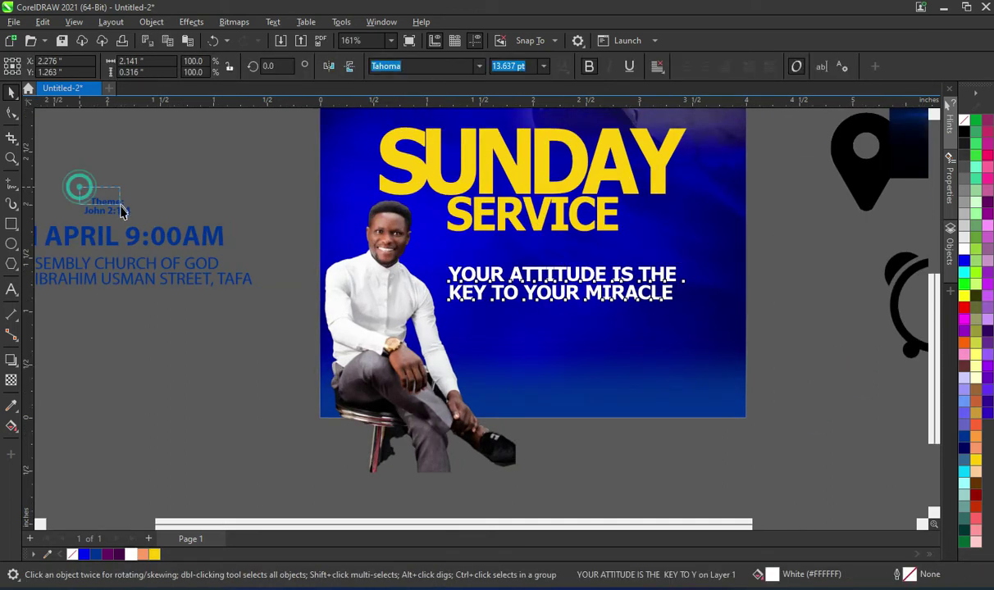
pyautogui.click(109, 209)
pyautogui.moveTo(109, 209); pyautogui.dragTo(469, 249)
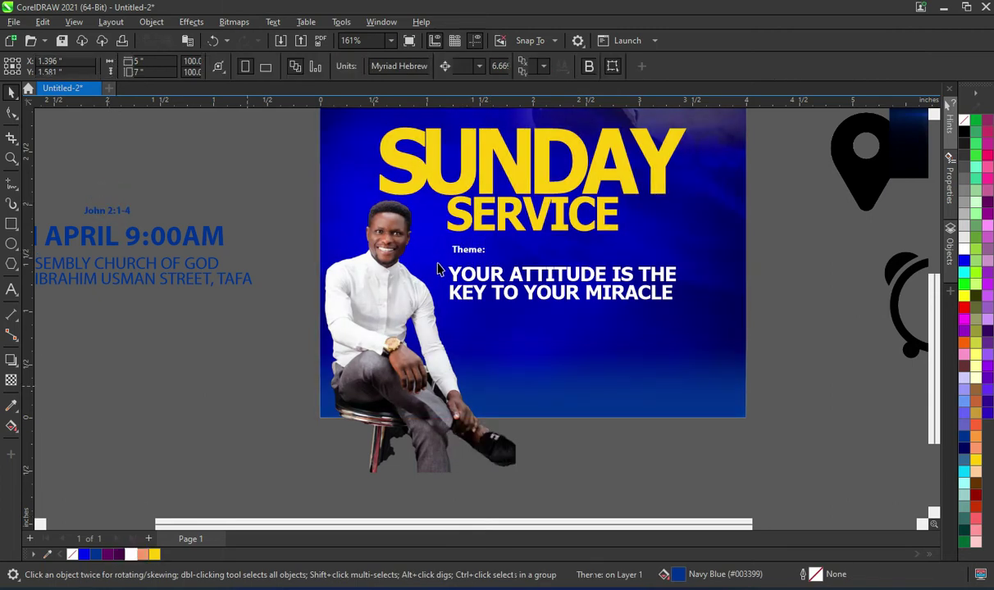
pyautogui.scroll(3, 469, 250)
pyautogui.moveTo(470, 250); pyautogui.dragTo(603, 262)
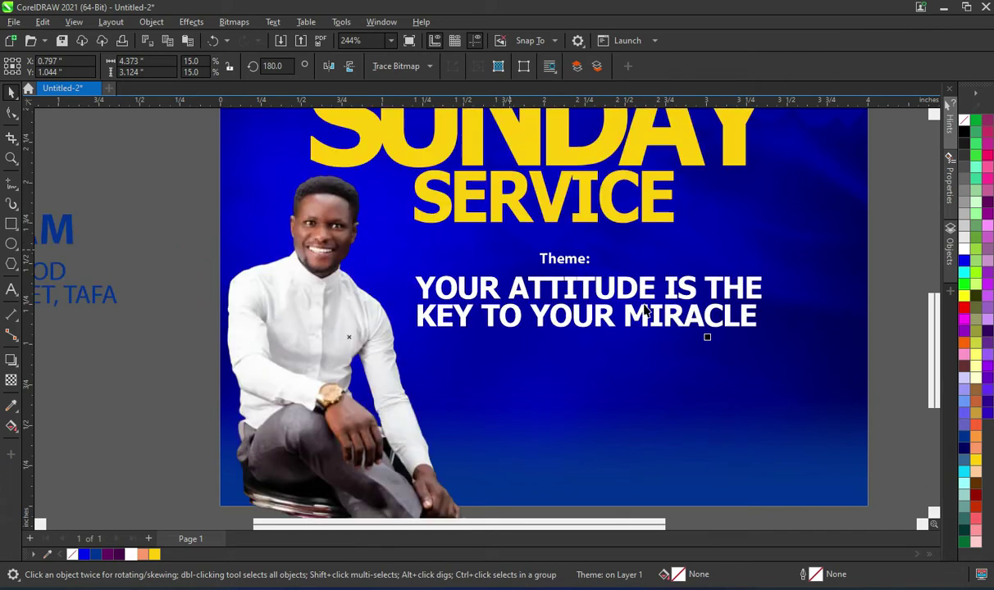
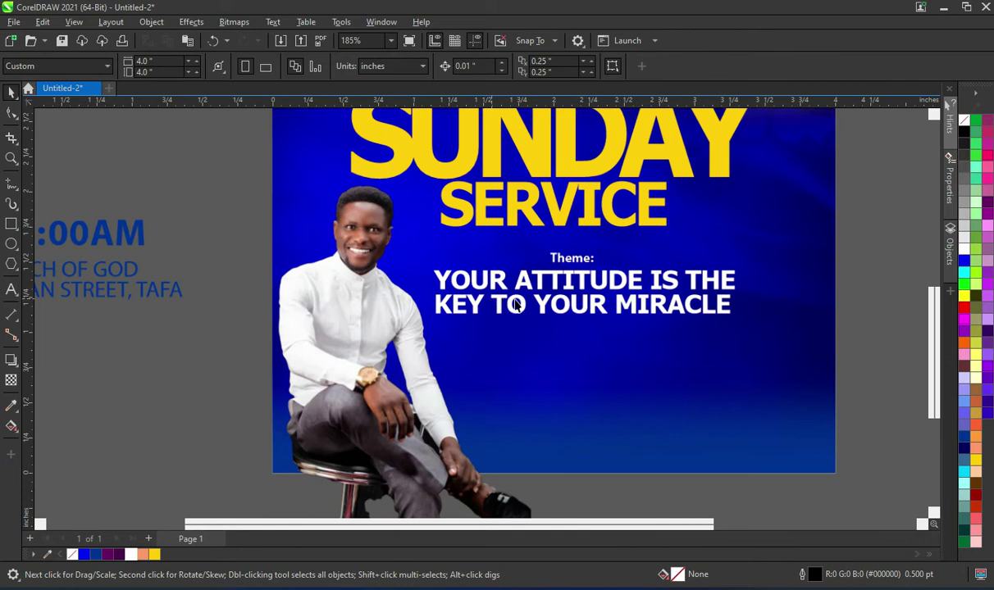
# Rebreak the theme text into three lines: "YOUR ATTITUDE IS", "THE KEY" and "TO YOUR MIRACLE".
pyautogui.scroll(1, 605, 304)
pyautogui.scroll(3, 604, 304)
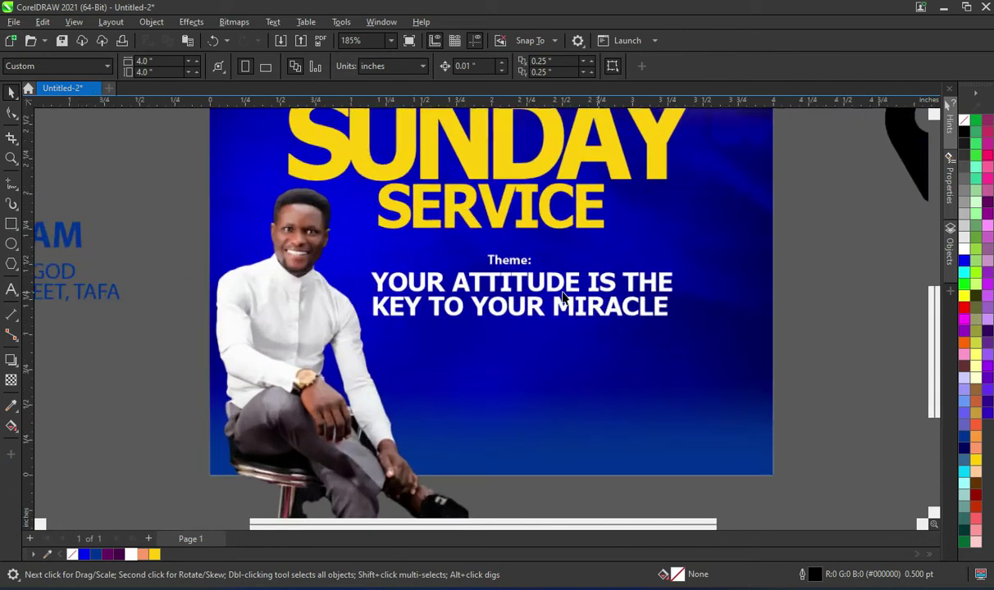
pyautogui.scroll(2, 629, 284)
pyautogui.click(611, 285)
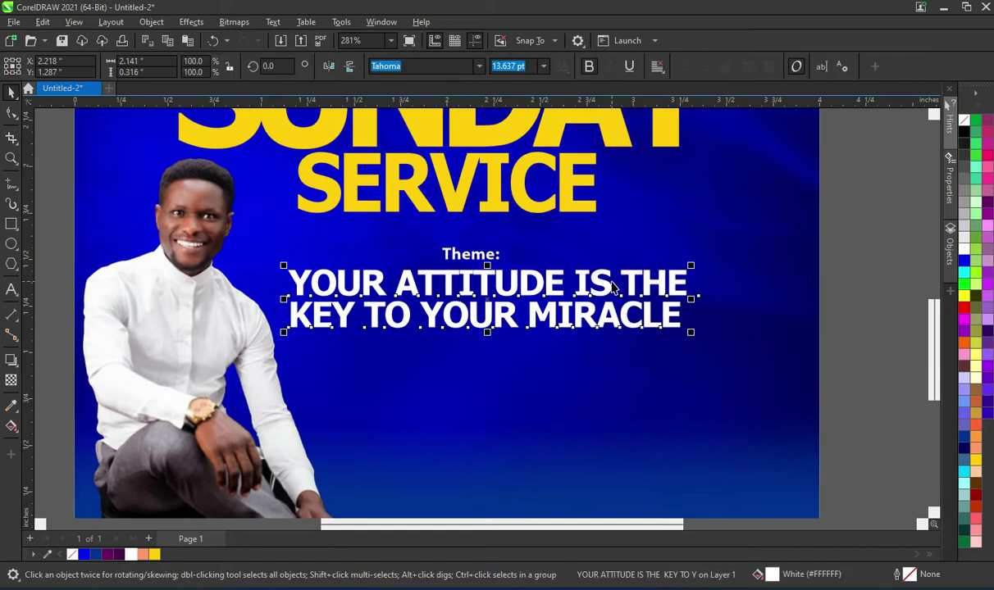
pyautogui.moveTo(292, 317); pyautogui.dragTo(295, 319)
pyautogui.click(294, 319)
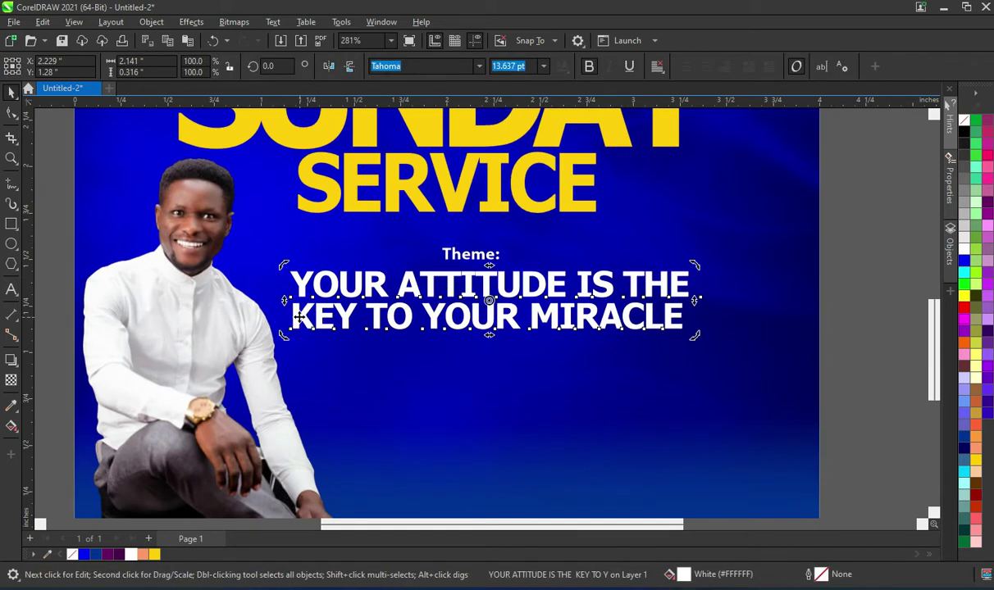
pyautogui.click(317, 308)
pyautogui.press('BackSpace')
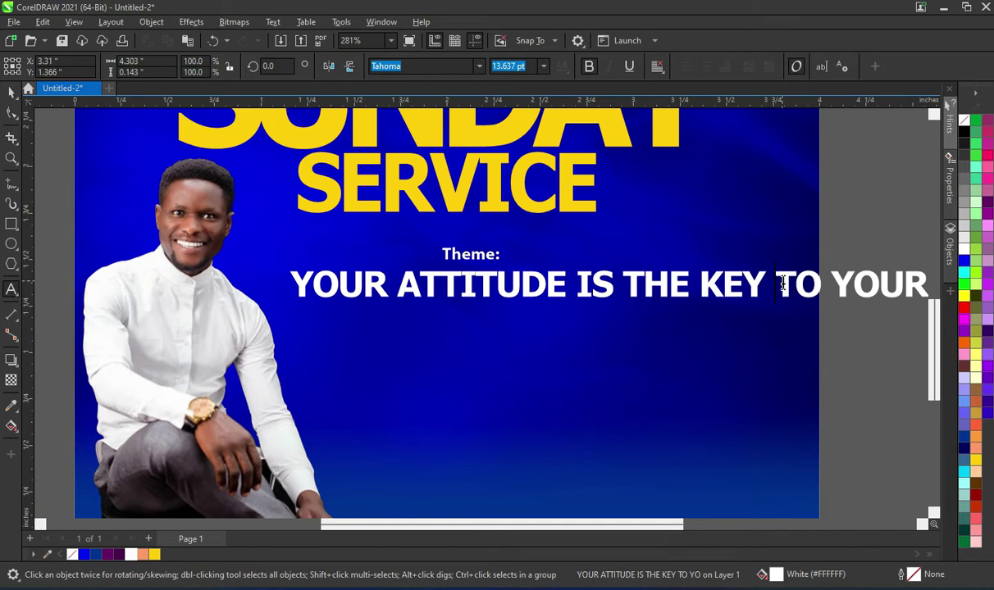
pyautogui.press('Return')
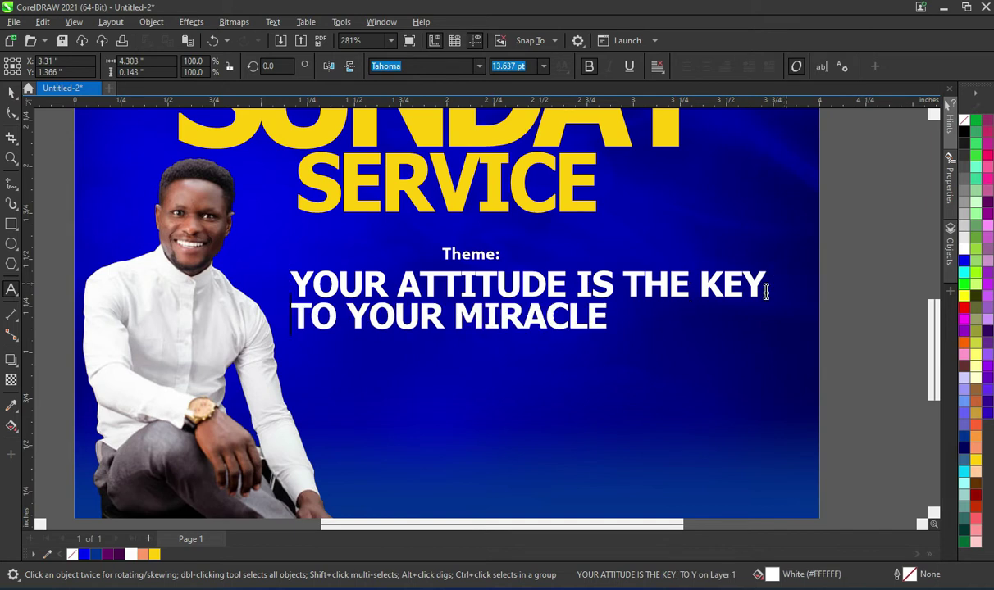
pyautogui.click(627, 281)
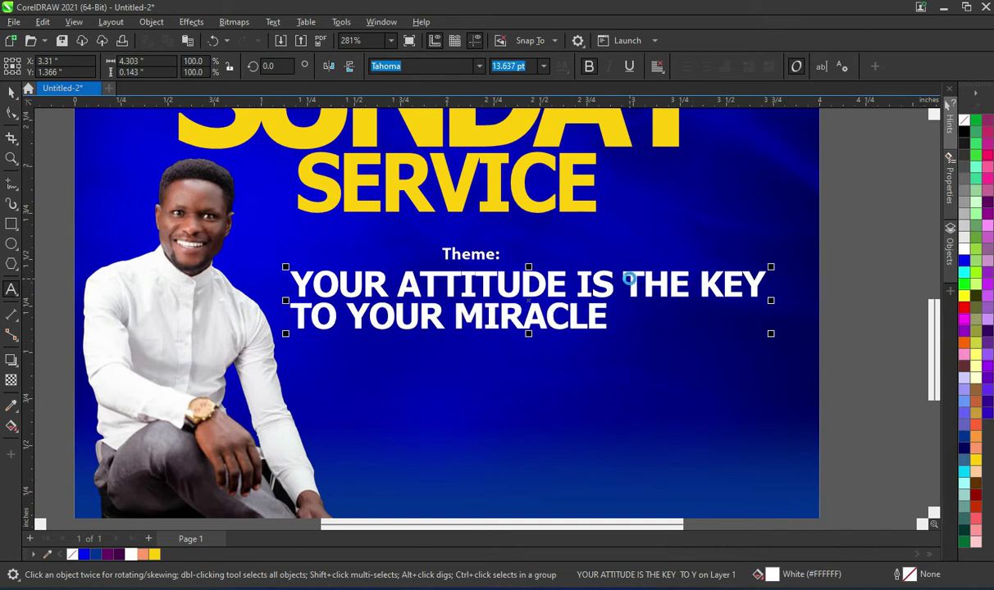
pyautogui.press('Return')
pyautogui.click(12, 92)
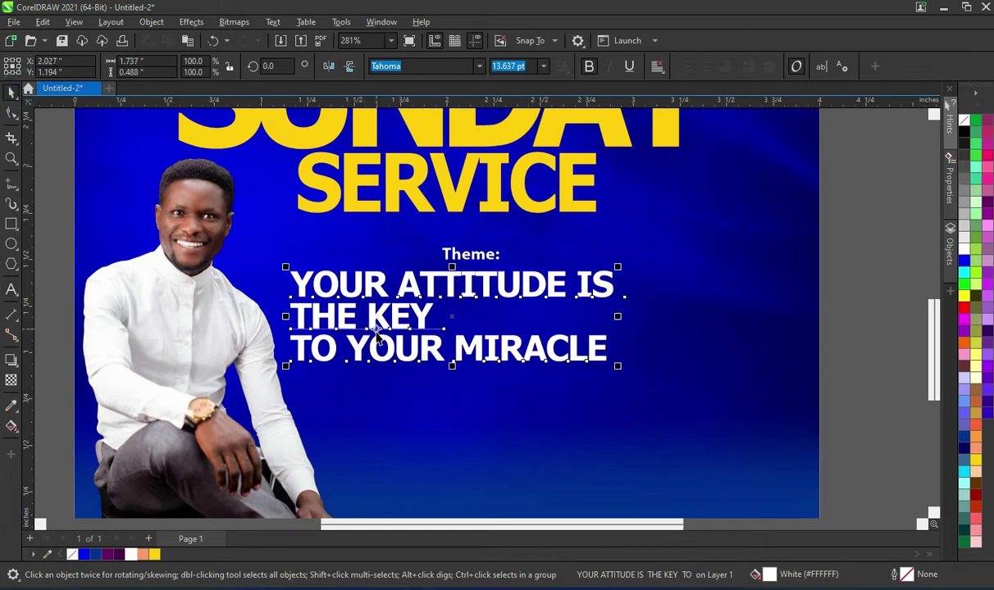
# Break the theme text apart into separate lines and fill "THE KEY" with deep yellow.
pyautogui.hotkey('ctrl', 'k')
pyautogui.click(853, 349)
pyautogui.click(392, 317)
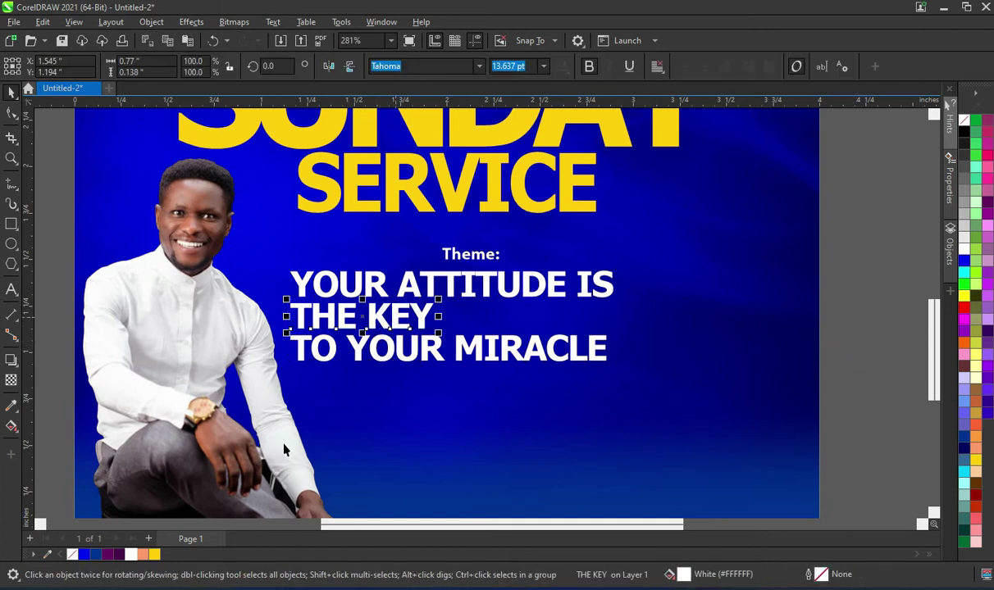
pyautogui.click(154, 555)
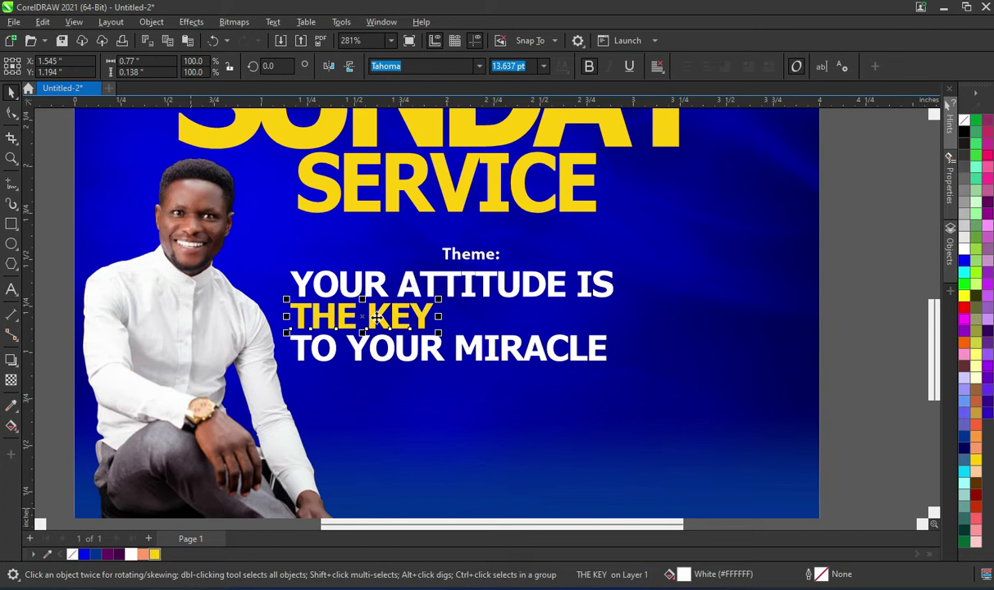
# Scale down "YOUR ATTITUDE IS" and place the yellow "THE KEY" directly after it on the same line.
pyautogui.moveTo(367, 321); pyautogui.dragTo(699, 286)
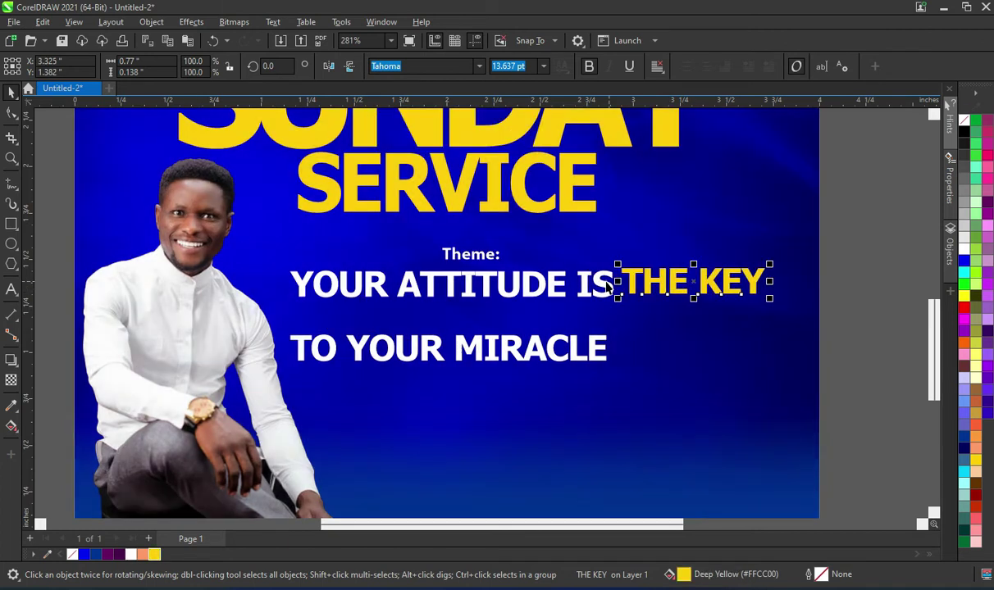
pyautogui.click(618, 281)
pyautogui.moveTo(618, 305); pyautogui.dragTo(539, 308)
pyautogui.moveTo(629, 308); pyautogui.dragTo(584, 283)
pyautogui.click(660, 282)
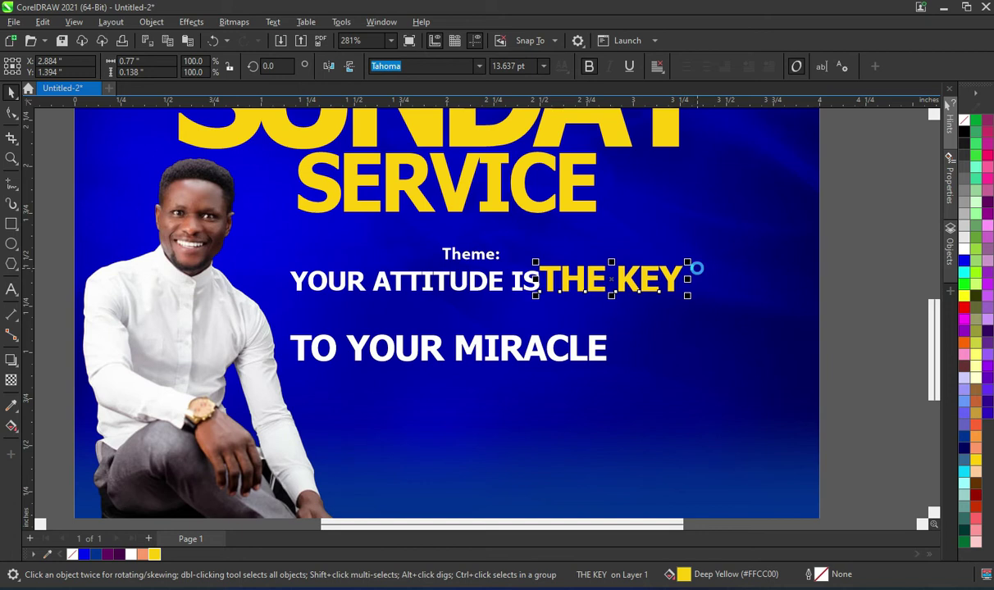
pyautogui.press('Up')
# Move "TO YOUR MIRACLE" straight up to sit directly beneath "YOUR ATTITUDE IS", and deselect it.
pyautogui.moveTo(419, 354); pyautogui.dragTo(428, 331)
pyautogui.hotkey('ctrl', 'z')
pyautogui.moveTo(538, 349); pyautogui.dragTo(543, 317)
pyautogui.click(871, 347)
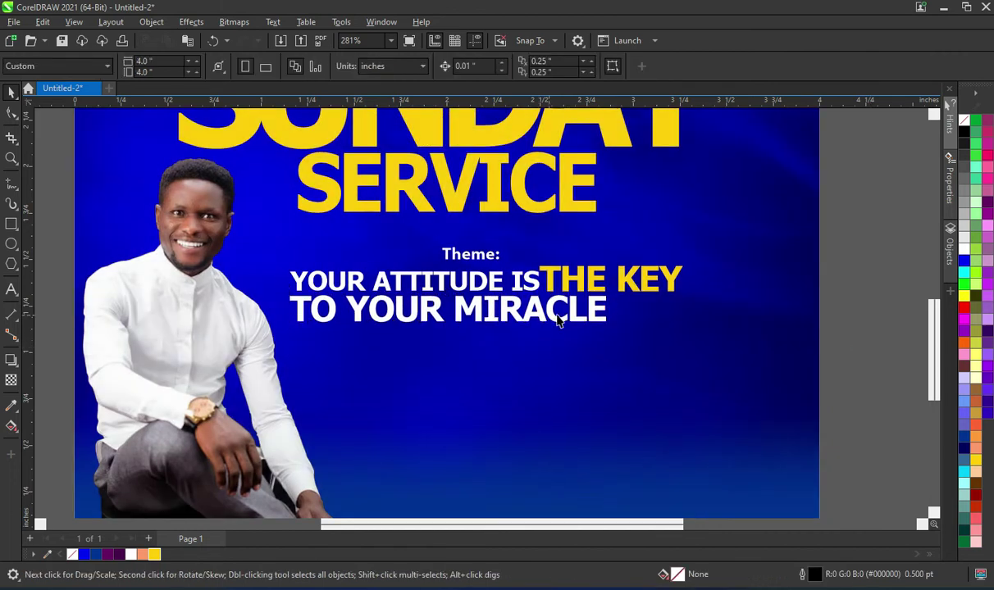
# Scale down the yellow "THE KEY" text to about 0.66 inch wide and deselect it.
pyautogui.scroll(-3, 595, 305)
pyautogui.scroll(1, 639, 297)
pyautogui.scroll(1, 639, 297)
pyautogui.click(656, 287)
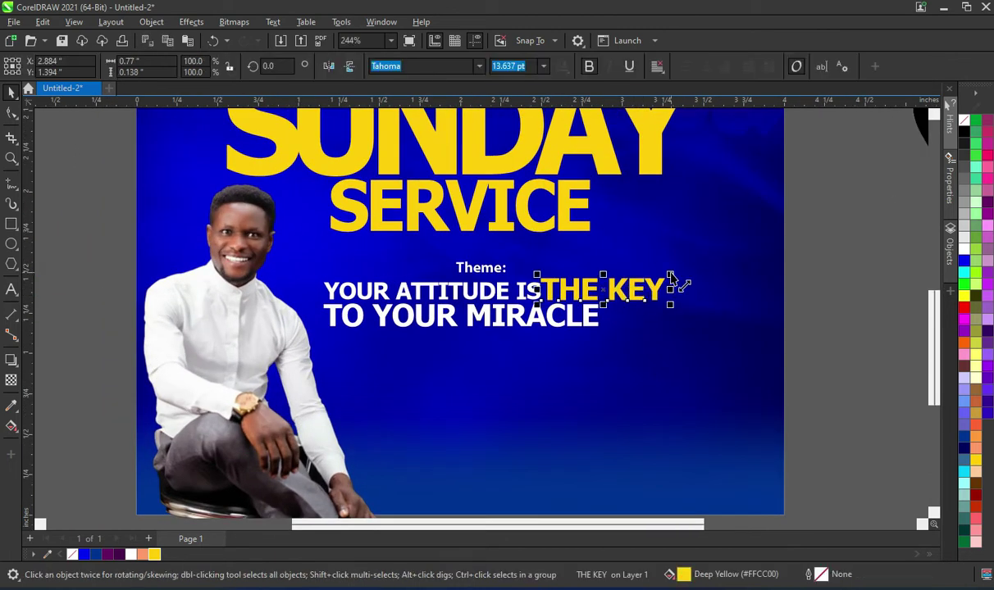
pyautogui.moveTo(665, 279); pyautogui.dragTo(652, 303)
pyautogui.click(868, 343)
# Nudge "THE KEY" 0.03 inch to the right to leave a space after "YOUR ATTITUDE IS".
pyautogui.click(582, 294)
pyautogui.click(583, 293)
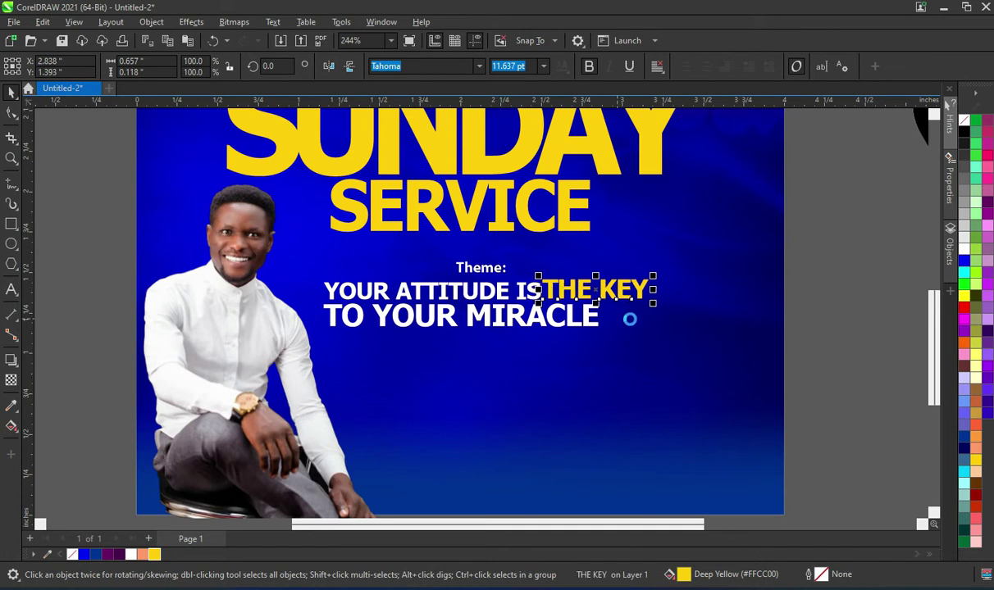
pyautogui.press('Right')
pyautogui.press('Right')
pyautogui.press('Right')
pyautogui.click(787, 330)
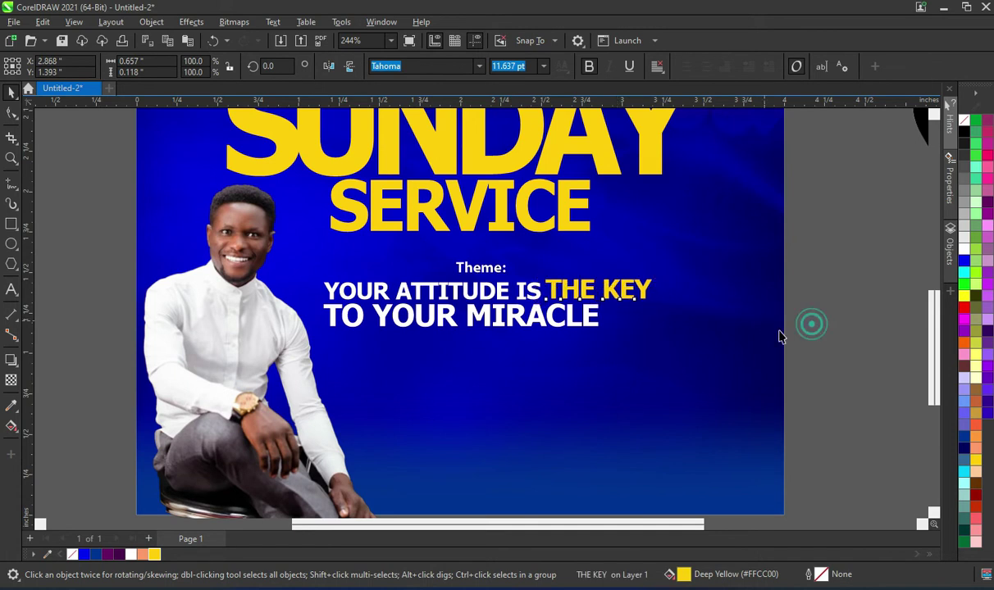
# Enlarge "TO YOUR MIRACLE" to about 1.86 inches wide, keeping its left edge in line with the text above.
pyautogui.scroll(1, 555, 332)
pyautogui.click(597, 318)
pyautogui.moveTo(611, 333); pyautogui.dragTo(640, 340)
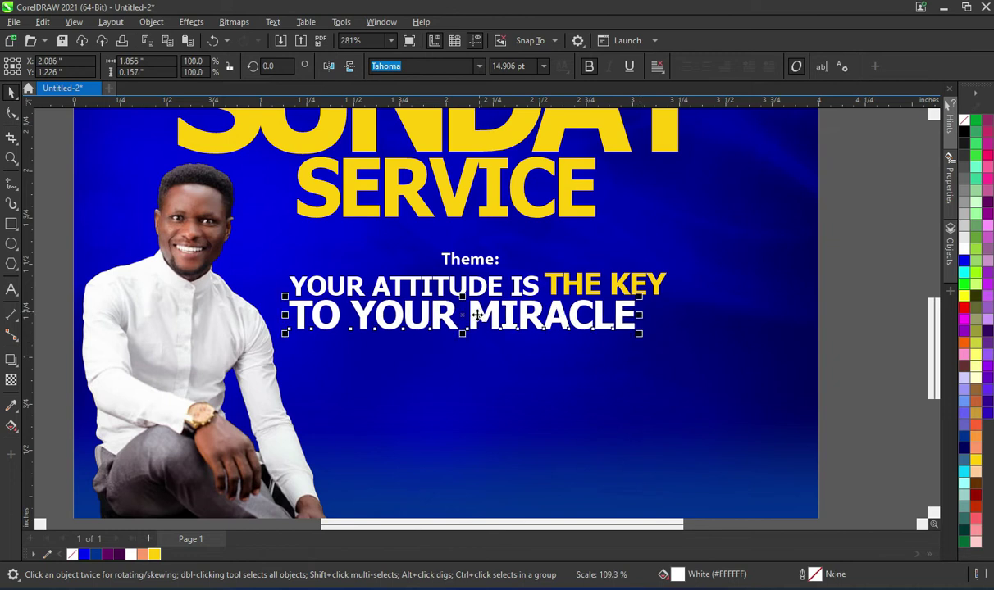
# Recolor only the word "MIRACLE" in the second theme line with deep yellow.
pyautogui.doubleClick(473, 313)
pyautogui.moveTo(468, 315); pyautogui.dragTo(648, 321)
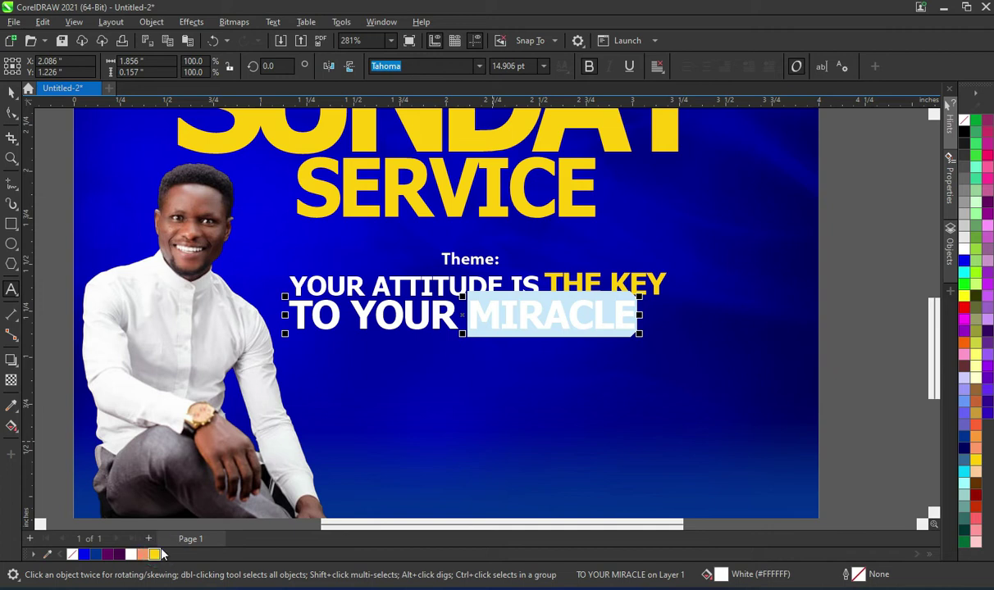
pyautogui.click(154, 555)
pyautogui.press('Escape')
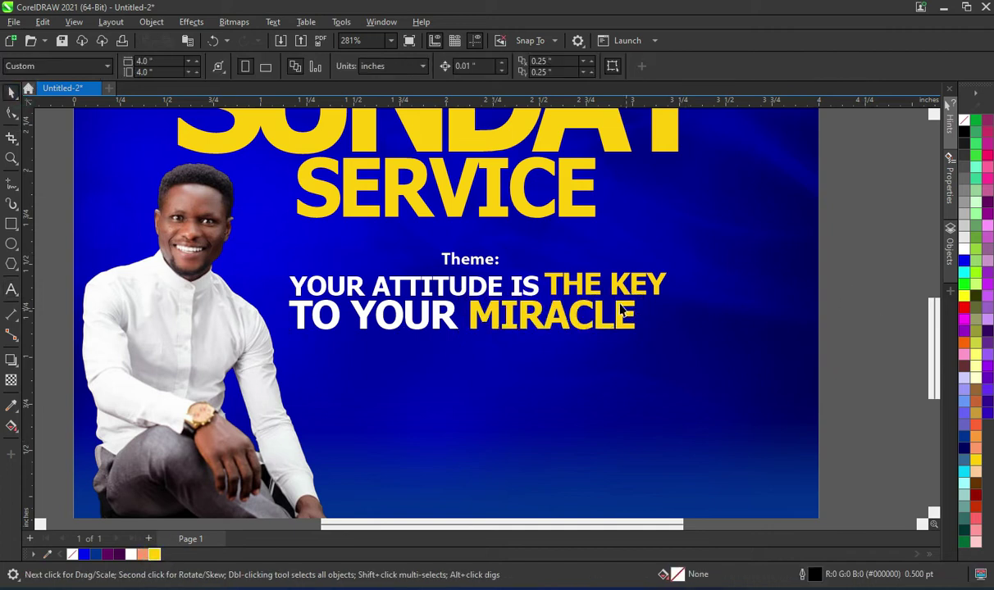
# Scale down "THE KEY" and "YOUR ATTITUDE IS" slightly so the first theme line spans the width of "TO YOUR MIRACLE".
pyautogui.scroll(-3, 620, 310)
pyautogui.scroll(6, 631, 314)
pyautogui.click(628, 287)
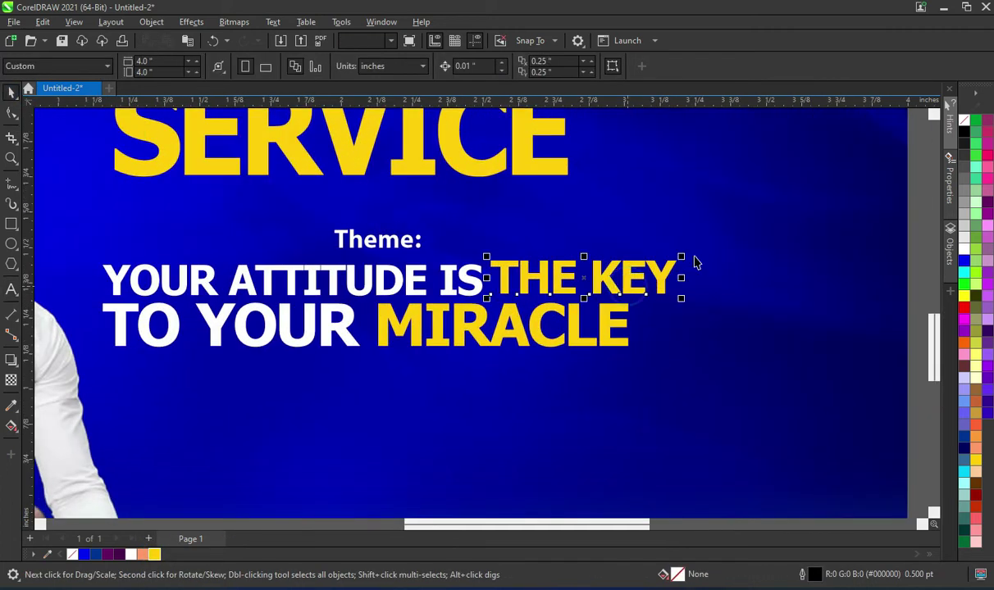
pyautogui.moveTo(687, 266); pyautogui.dragTo(659, 268)
pyautogui.scroll(1, 448, 283)
pyautogui.click(448, 279)
pyautogui.click(452, 281)
pyautogui.moveTo(482, 263); pyautogui.dragTo(469, 308)
pyautogui.scroll(2, 445, 310)
pyautogui.click(524, 289)
pyautogui.click(451, 299)
pyautogui.scroll(-4, 636, 284)
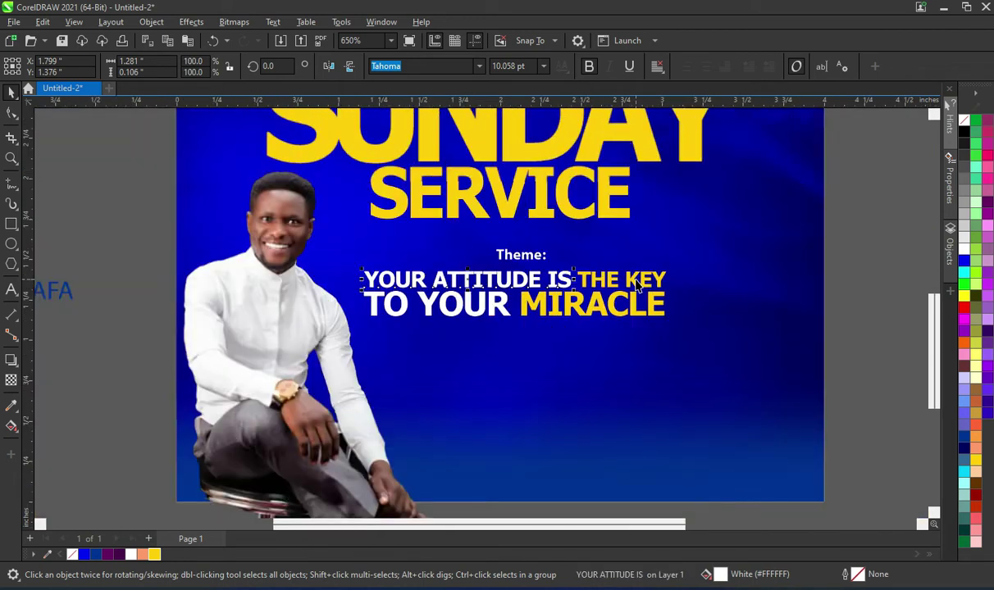
pyautogui.click(843, 329)
# Draw a rectangle about 4.0 × 0.62 inches across the full width of the flyer's bottom edge.
pyautogui.scroll(1, 492, 340)
pyautogui.scroll(-4, 492, 345)
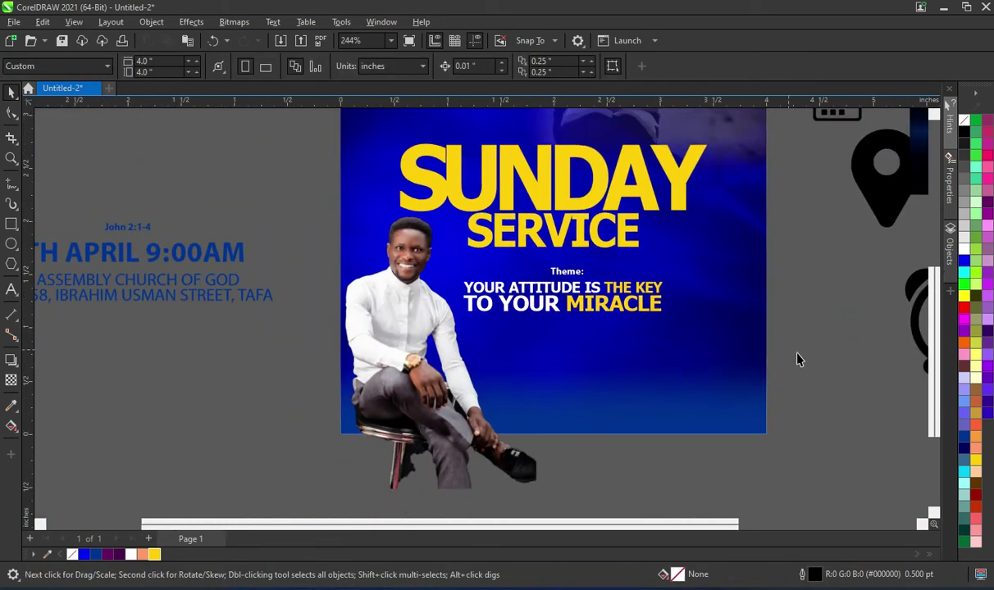
pyautogui.click(11, 223)
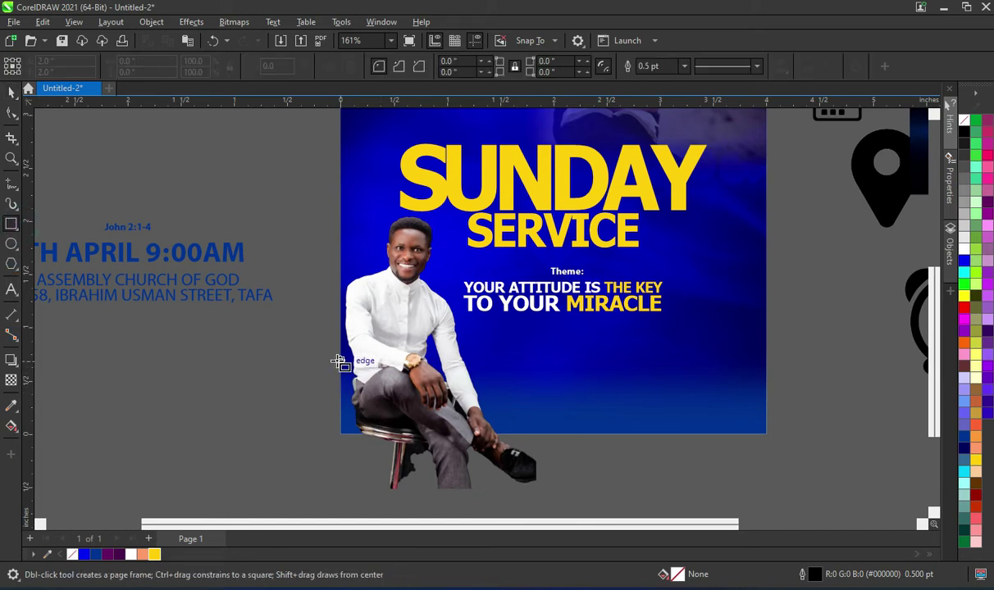
pyautogui.moveTo(341, 368); pyautogui.dragTo(767, 438)
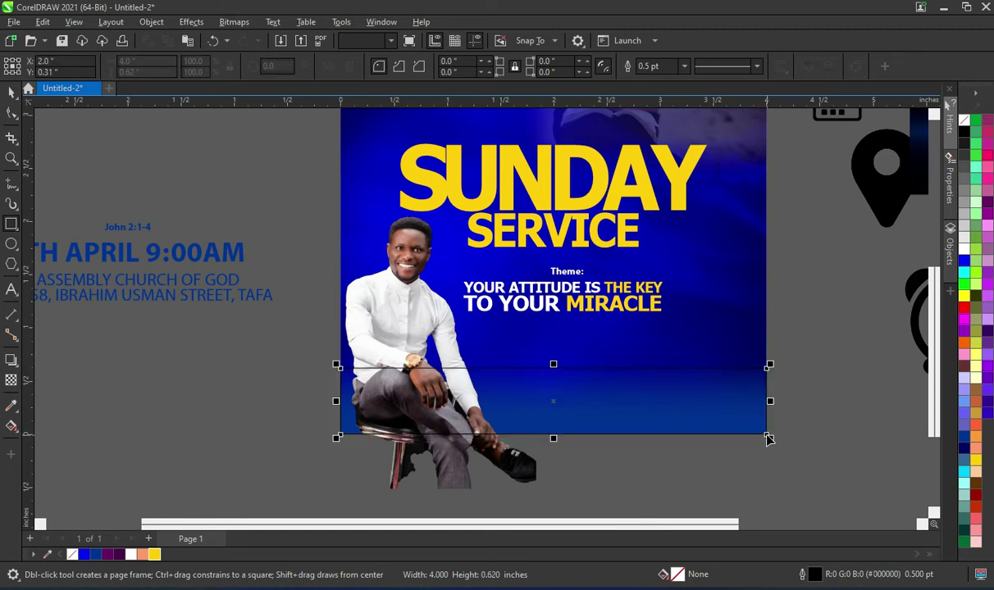
pyautogui.click(11, 92)
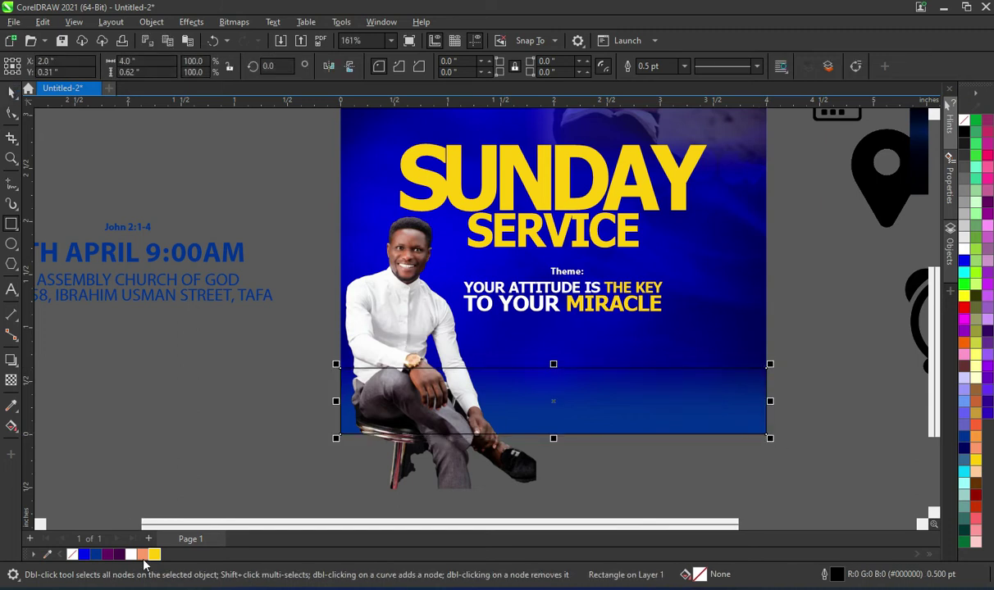
# Fill the bottom rectangle with white, remove its outline, and deselect it.
pyautogui.click(131, 555)
pyautogui.rightClick(71, 557)
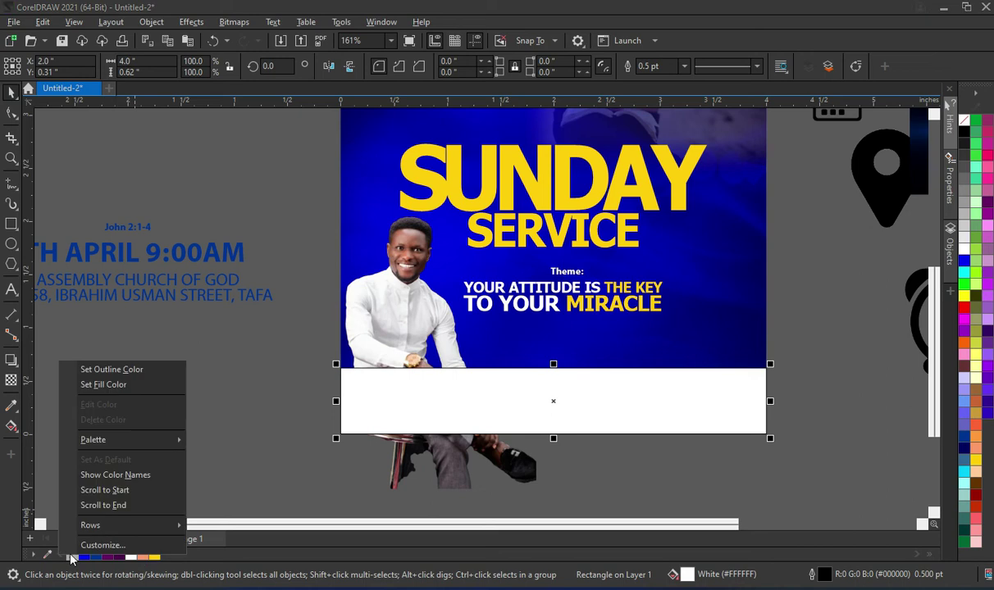
pyautogui.click(111, 369)
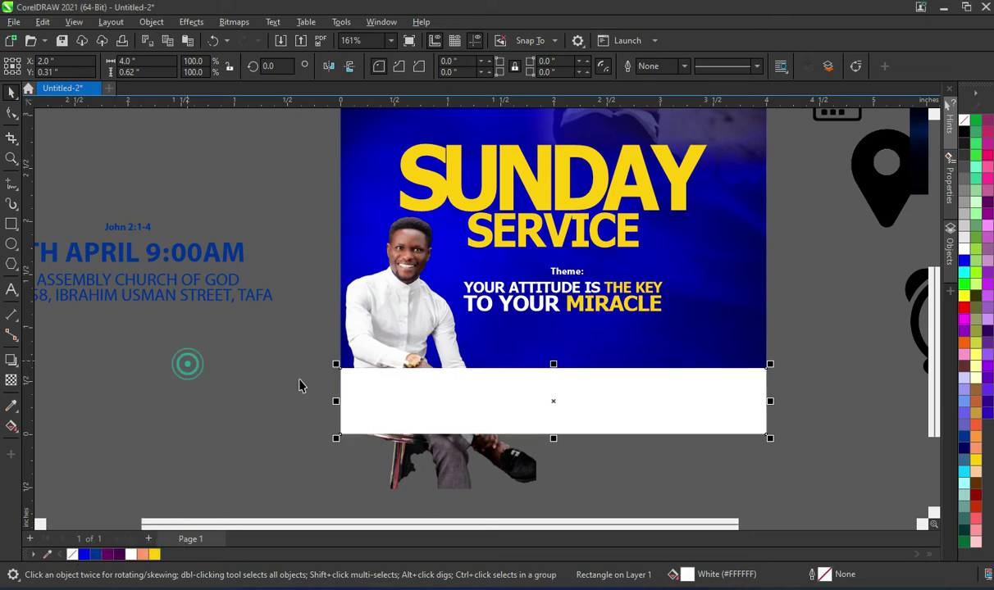
pyautogui.press('Escape')
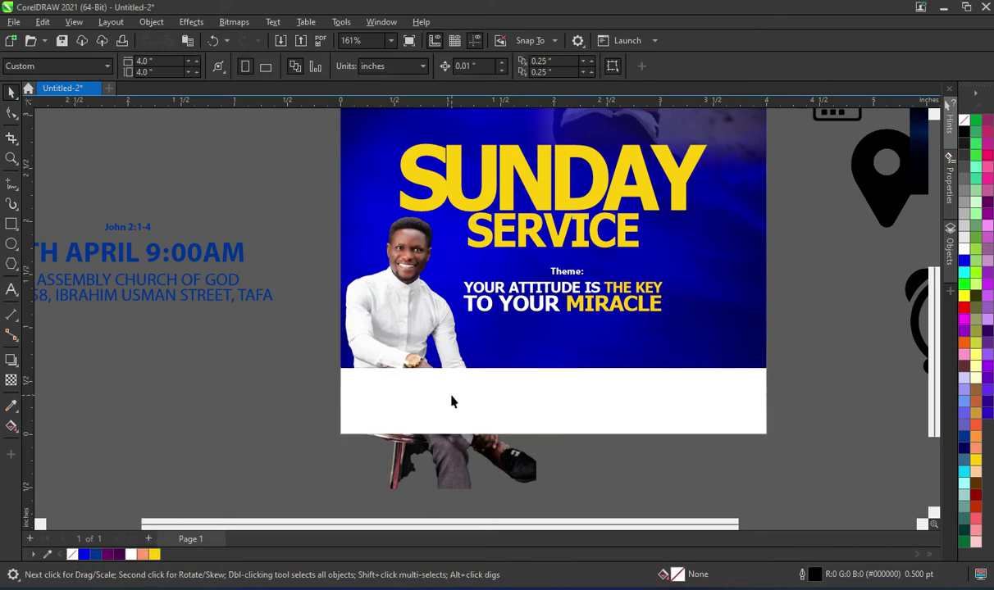
# Duplicate the pastor photo in place at the front and PowerClip the copy inside the white bottom band.
pyautogui.click(378, 296)
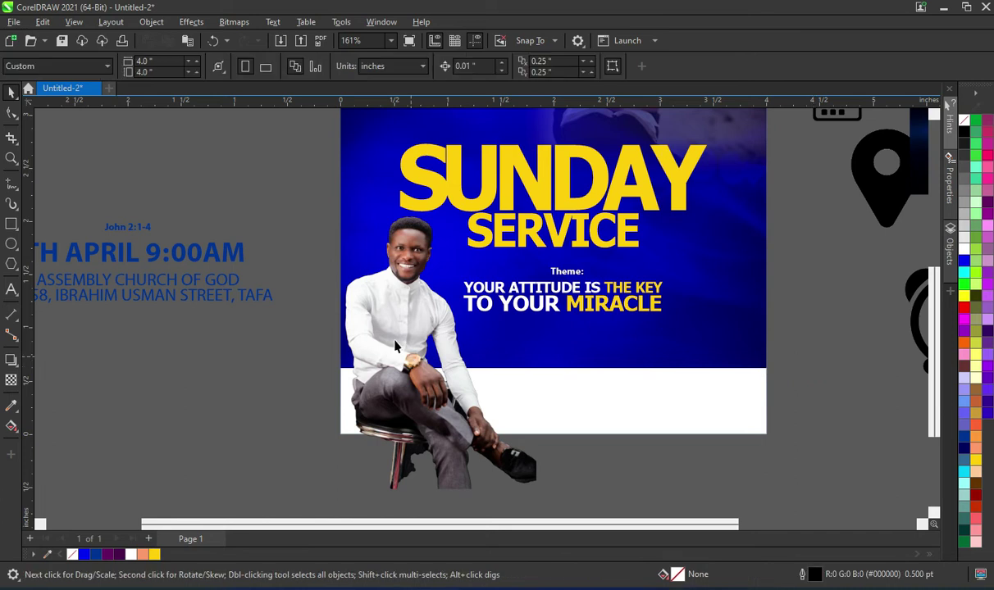
pyautogui.rightClick(395, 340)
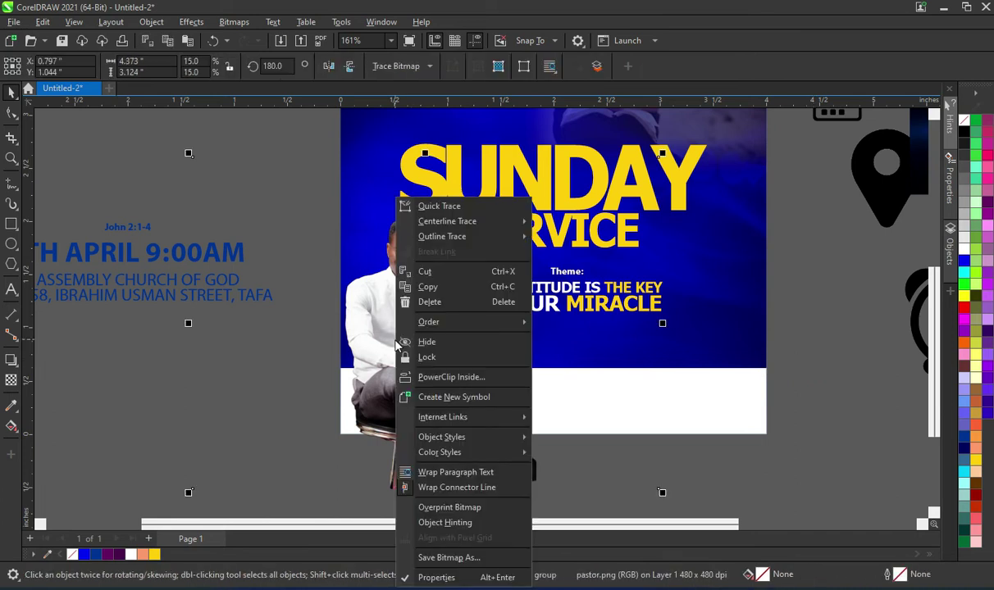
pyautogui.click(424, 378)
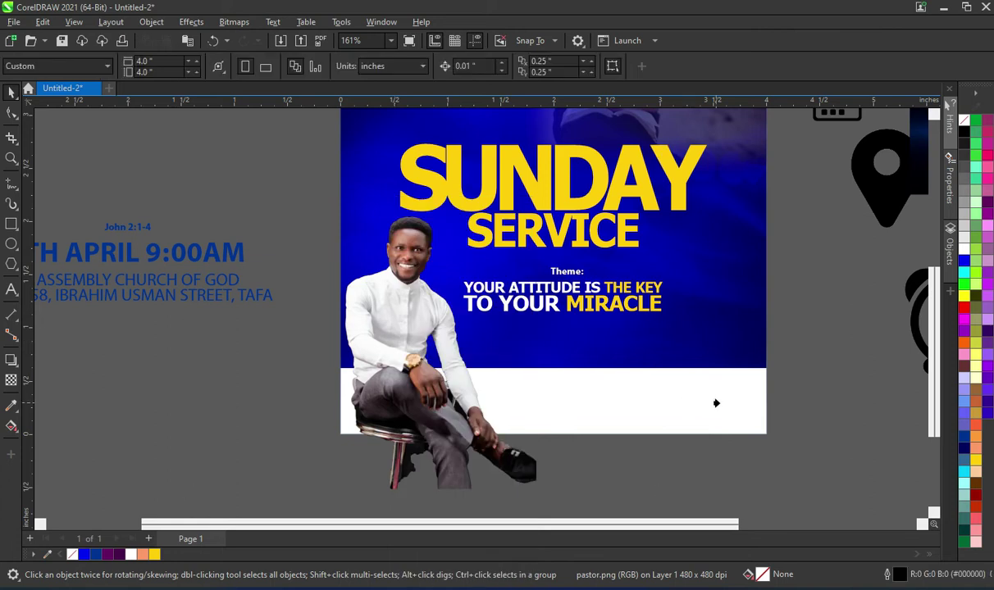
pyautogui.click(716, 403)
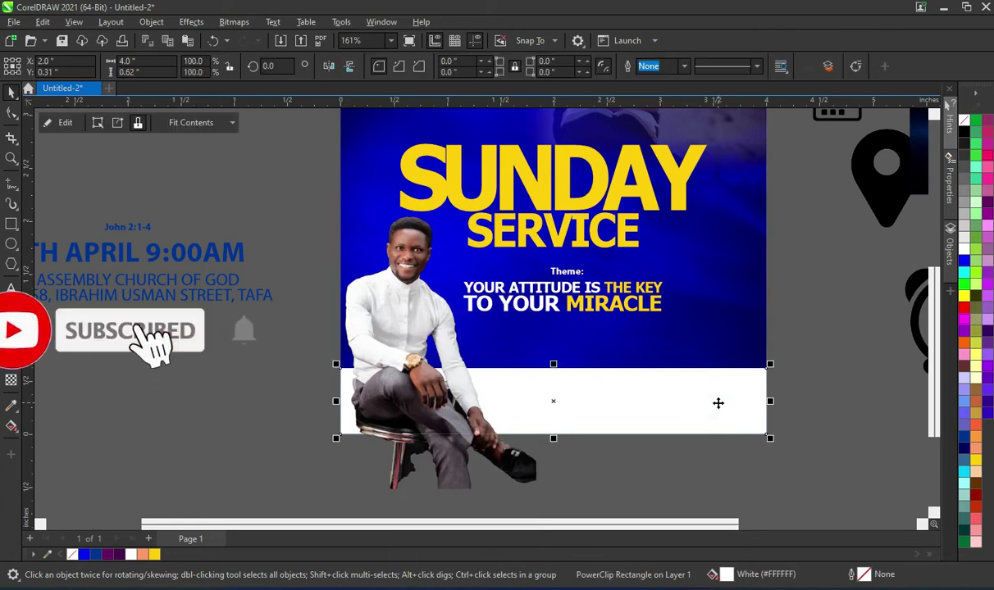
pyautogui.click(794, 418)
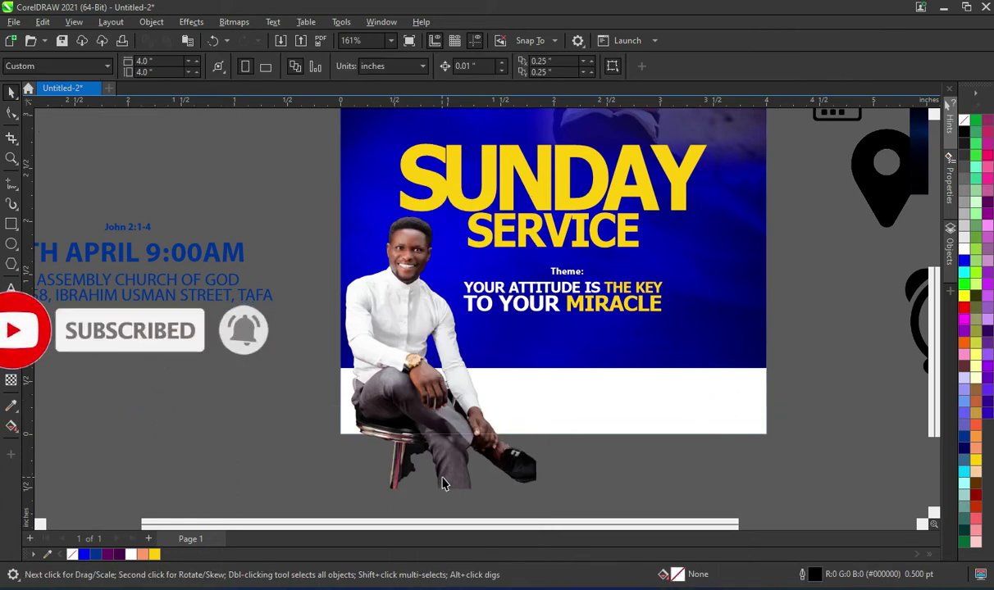
# PowerClip the original pastor photo inside the blue background square so nothing extends beyond the flyer.
pyautogui.click(447, 482)
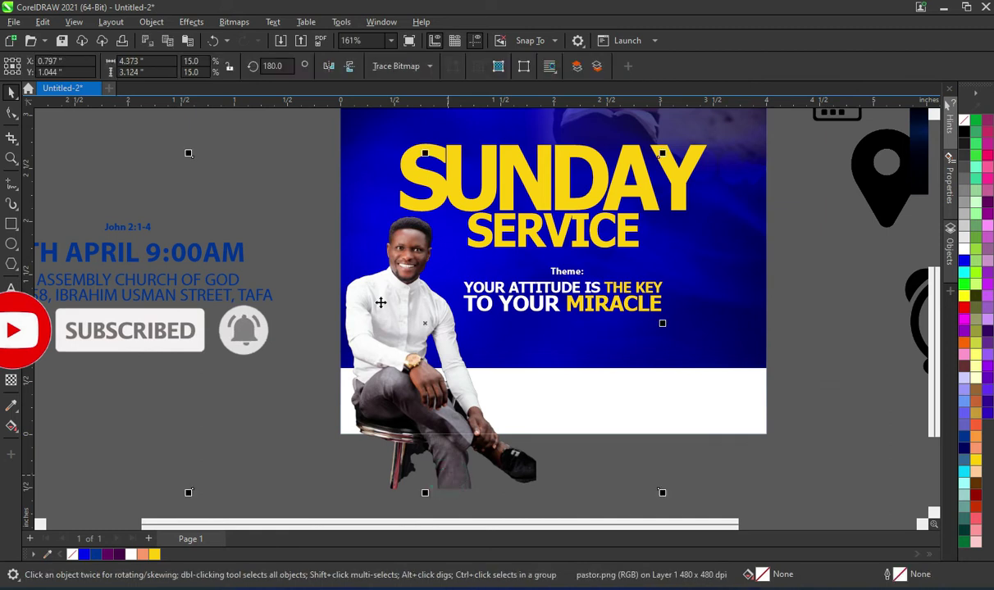
pyautogui.rightClick(380, 302)
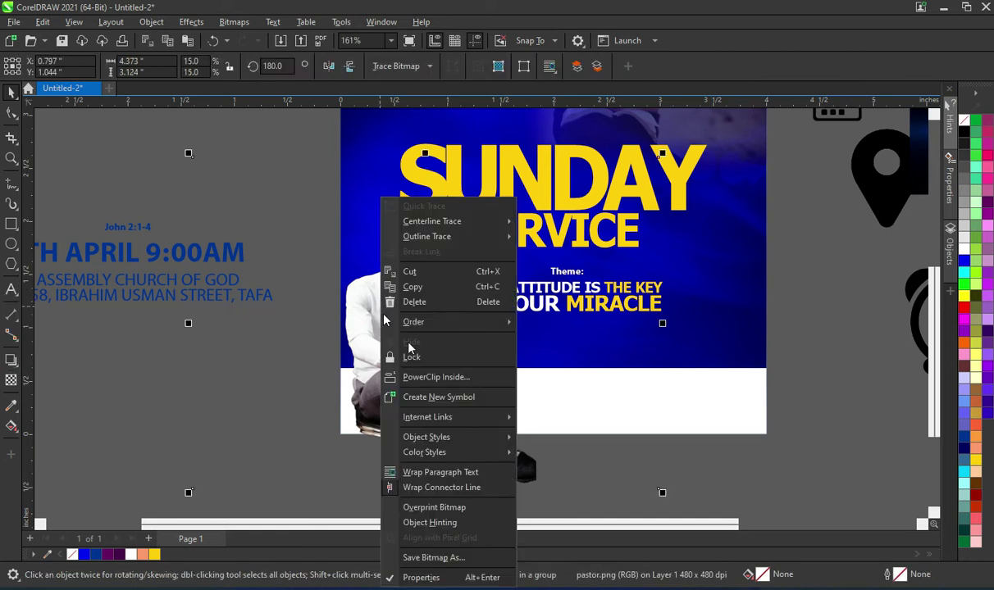
pyautogui.click(444, 379)
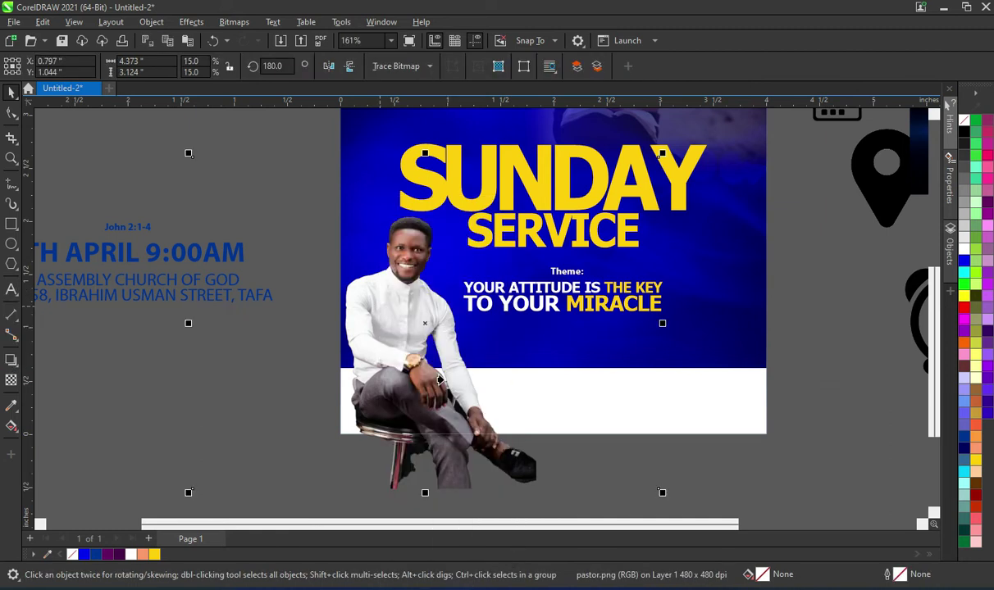
pyautogui.click(722, 310)
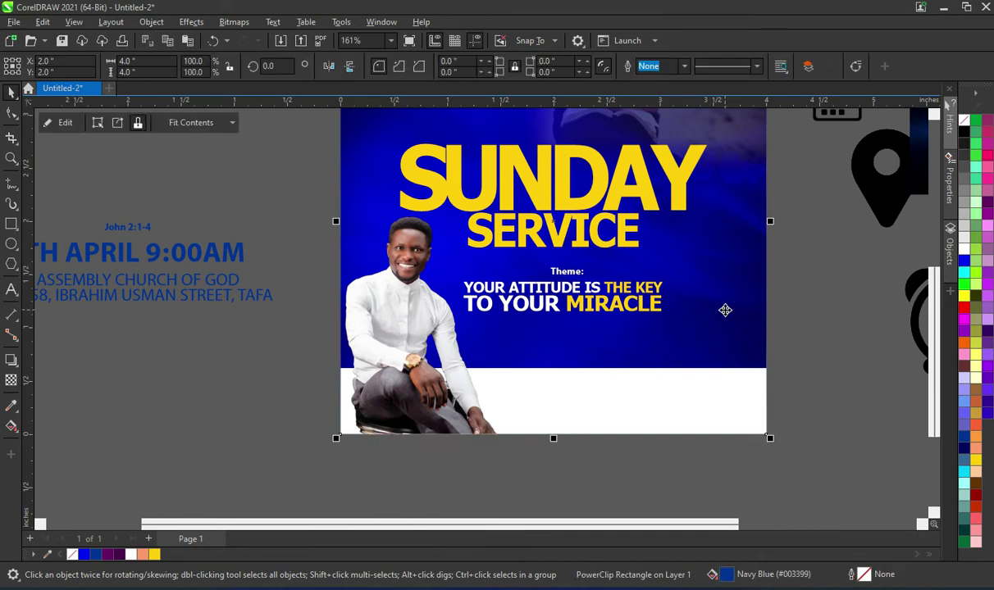
pyautogui.click(859, 312)
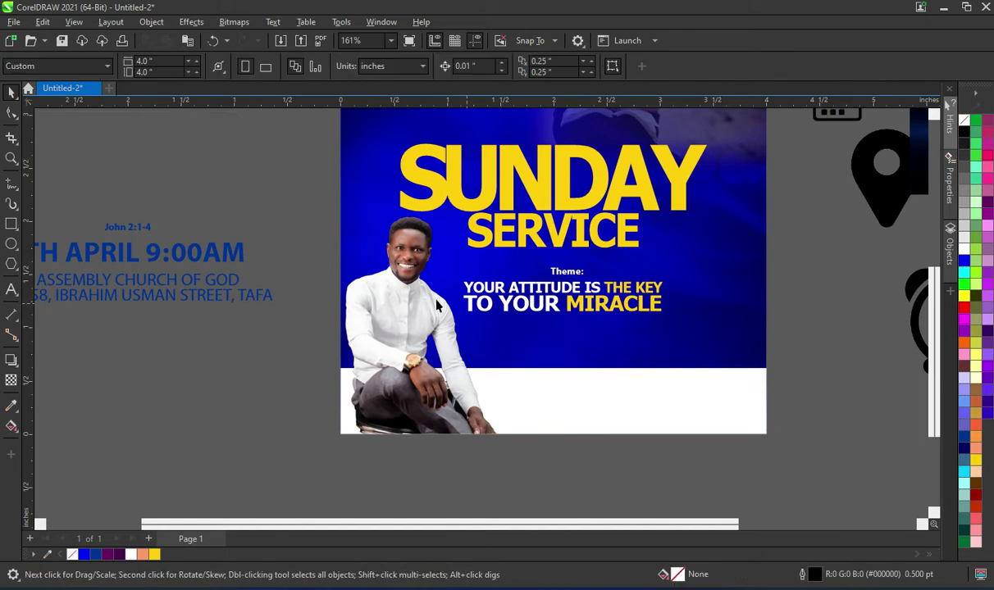
# Fill "John 2:1-4" with deep yellow and move it onto the flyer just right of "MIRACLE".
pyautogui.scroll(-1, 450, 302)
pyautogui.scroll(1, 441, 363)
pyautogui.scroll(1, 437, 362)
pyautogui.scroll(-1, 434, 367)
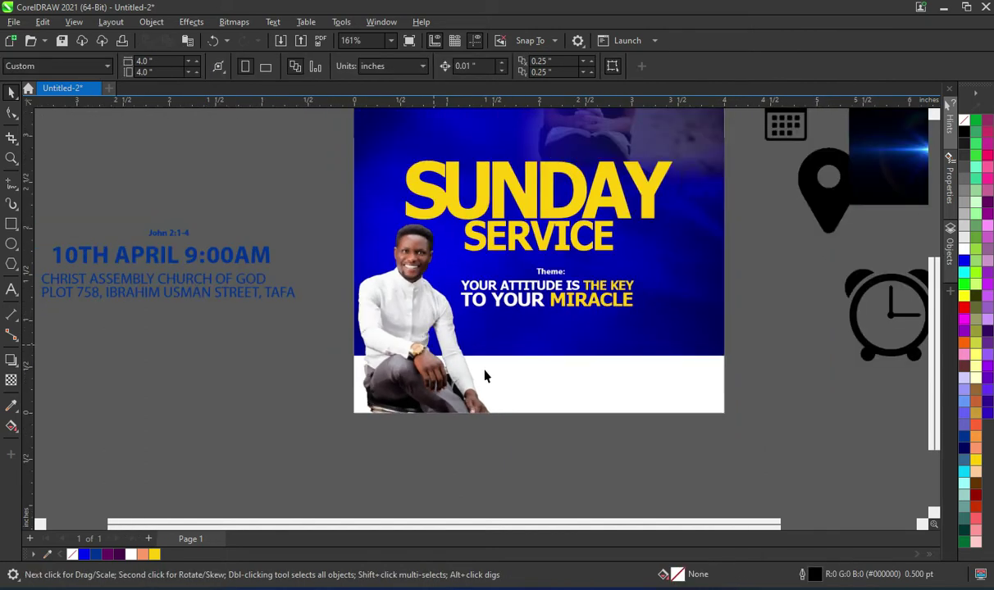
pyautogui.scroll(1, 433, 371)
pyautogui.scroll(-1, 433, 372)
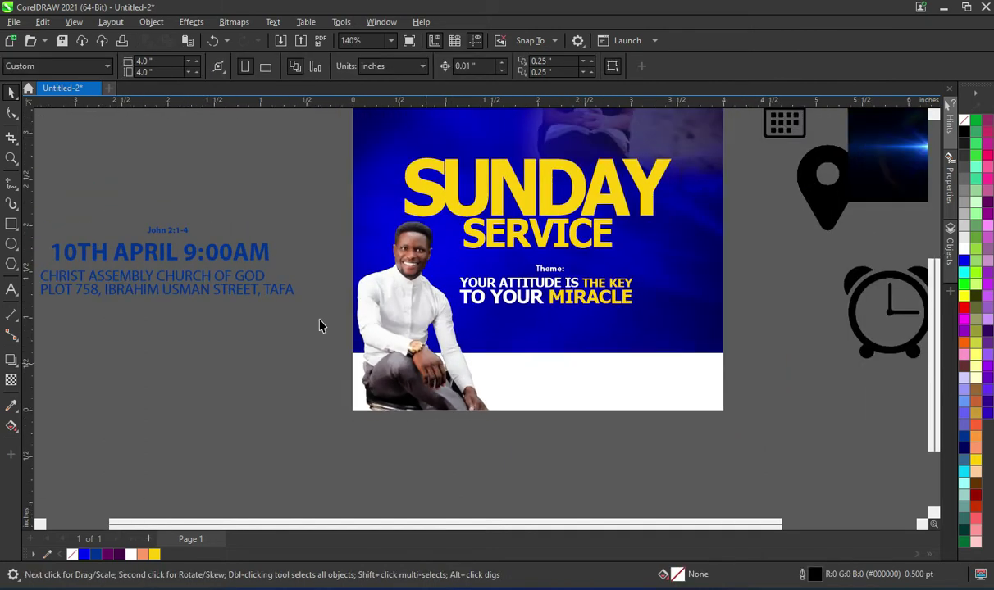
pyautogui.click(173, 233)
pyautogui.moveTo(155, 555); pyautogui.dragTo(666, 314)
pyautogui.click(771, 373)
pyautogui.scroll(3, 724, 344)
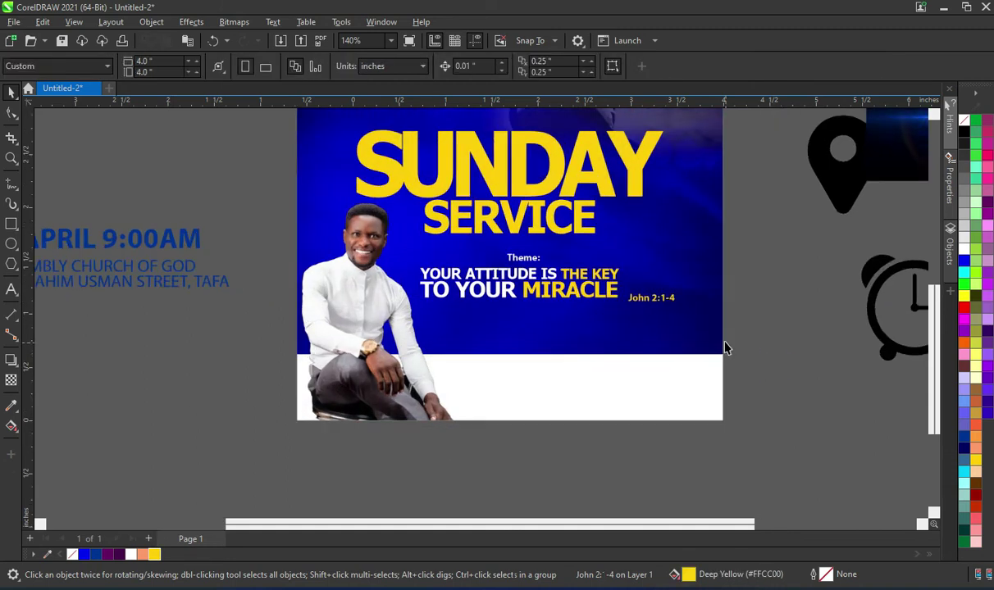
# Nudge "John 2:1-4" up in small increments to line it up with the "MIRACLE" baseline, and deselect it.
pyautogui.moveTo(770, 324); pyautogui.dragTo(569, 261)
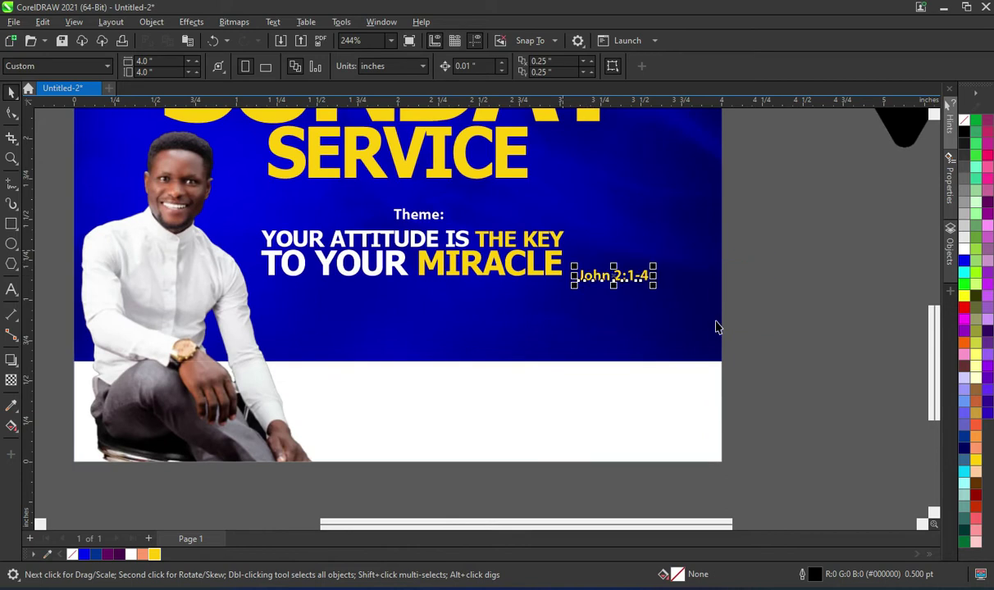
pyautogui.press('Up')
pyautogui.press('Up')
pyautogui.press('Up')
pyautogui.press('Up')
pyautogui.press('Up')
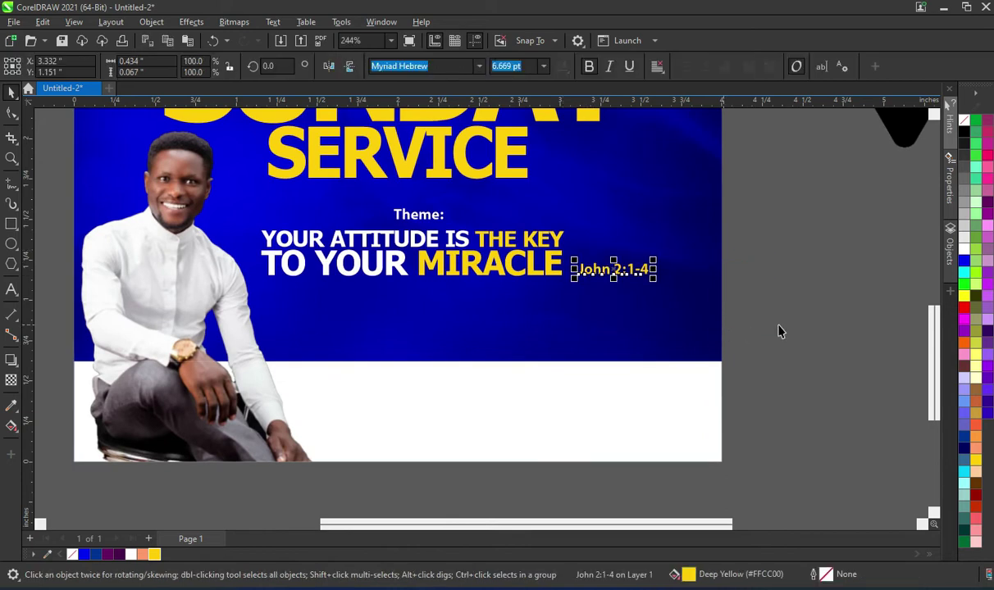
pyautogui.click(782, 326)
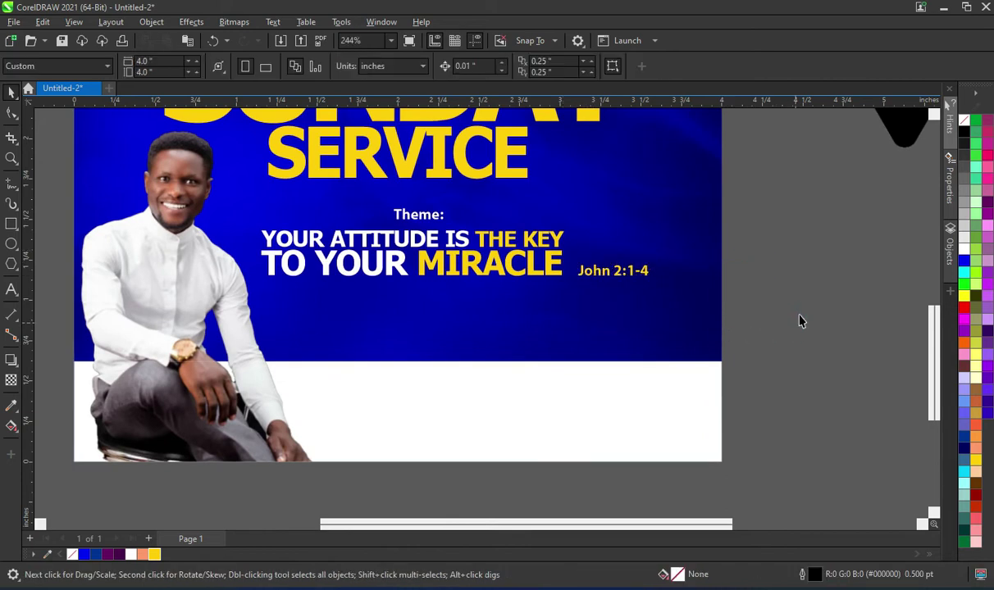
# Move the "10TH APRIL 9:00AM" text onto the flyer beneath the theme text, just above the white band.
pyautogui.scroll(-1, 801, 320)
pyautogui.scroll(-2, 799, 319)
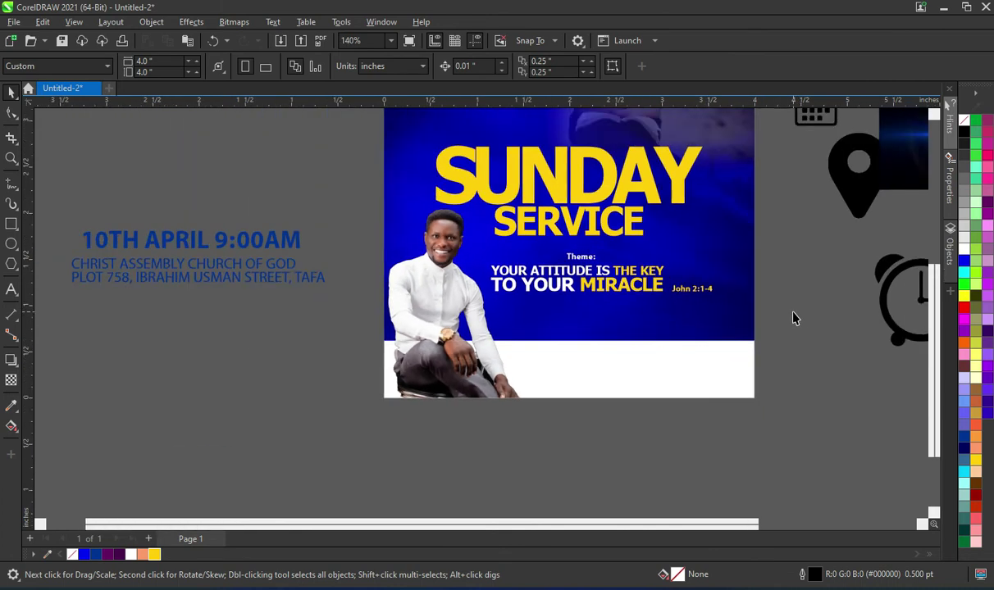
pyautogui.scroll(1, 229, 261)
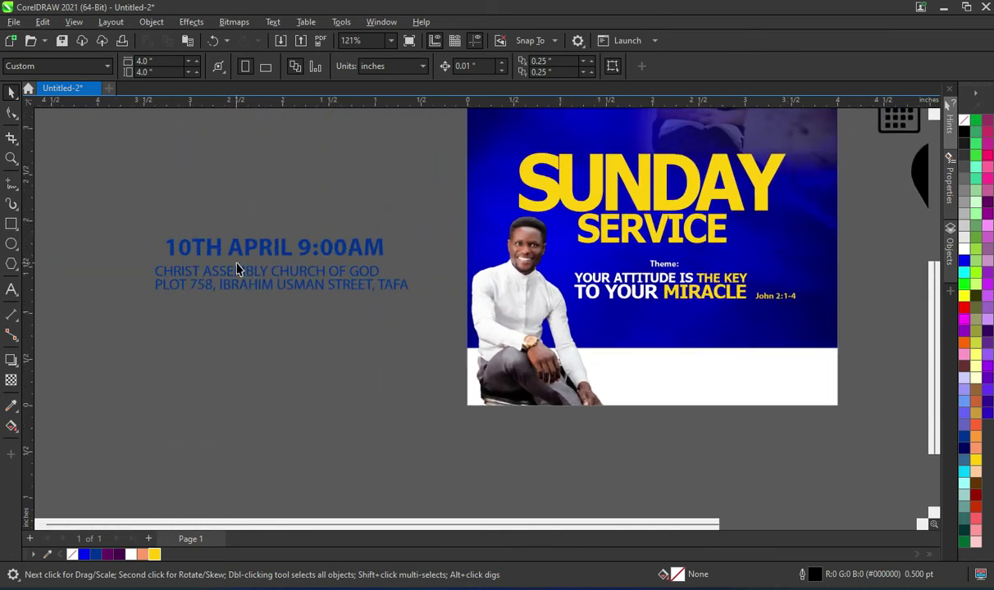
pyautogui.click(259, 252)
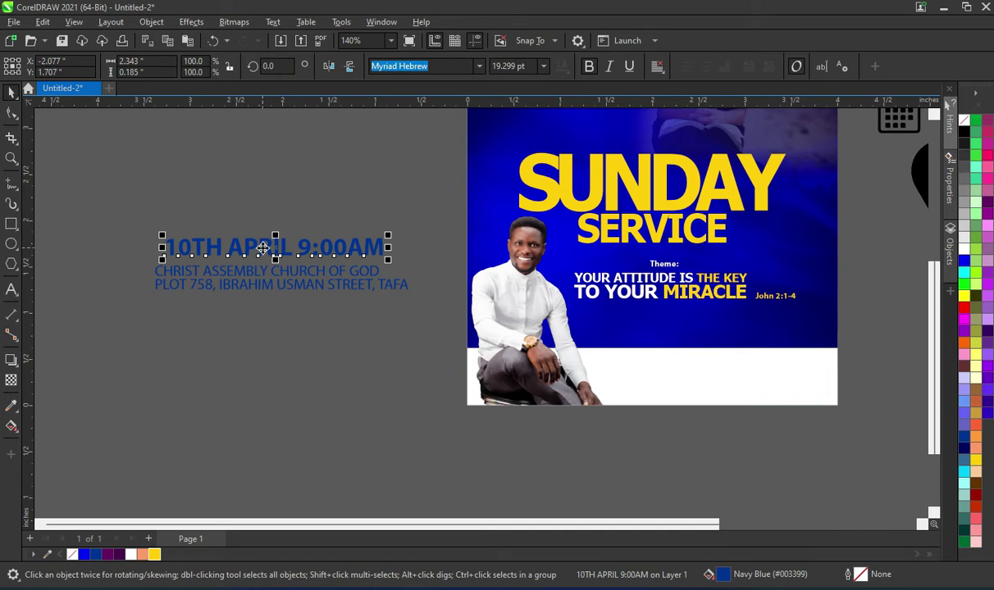
pyautogui.moveTo(262, 248); pyautogui.dragTo(681, 331)
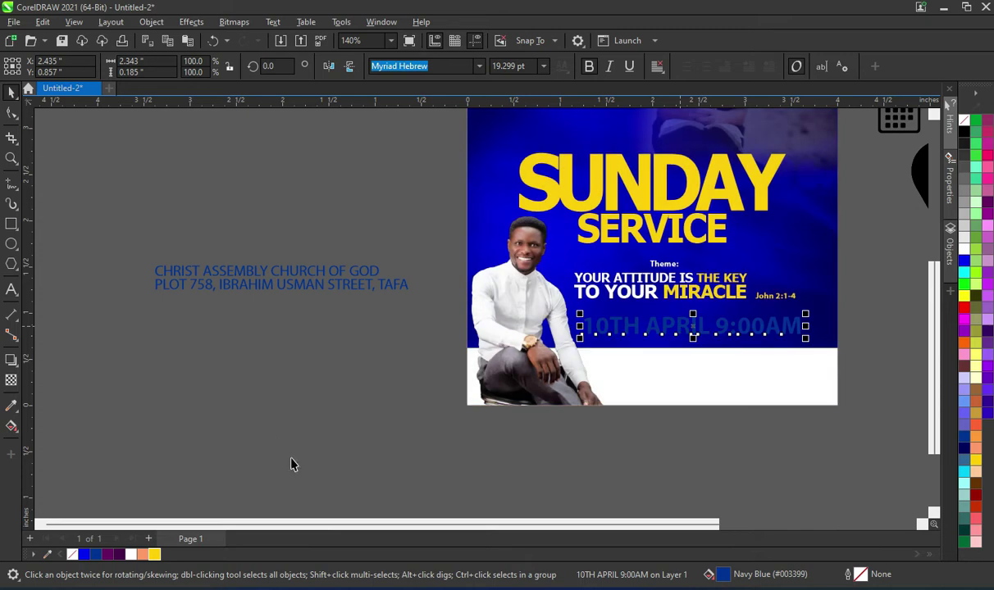
# Fill the "10TH APRIL 9:00AM" text with deep yellow and break it apart into separate words.
pyautogui.click(154, 554)
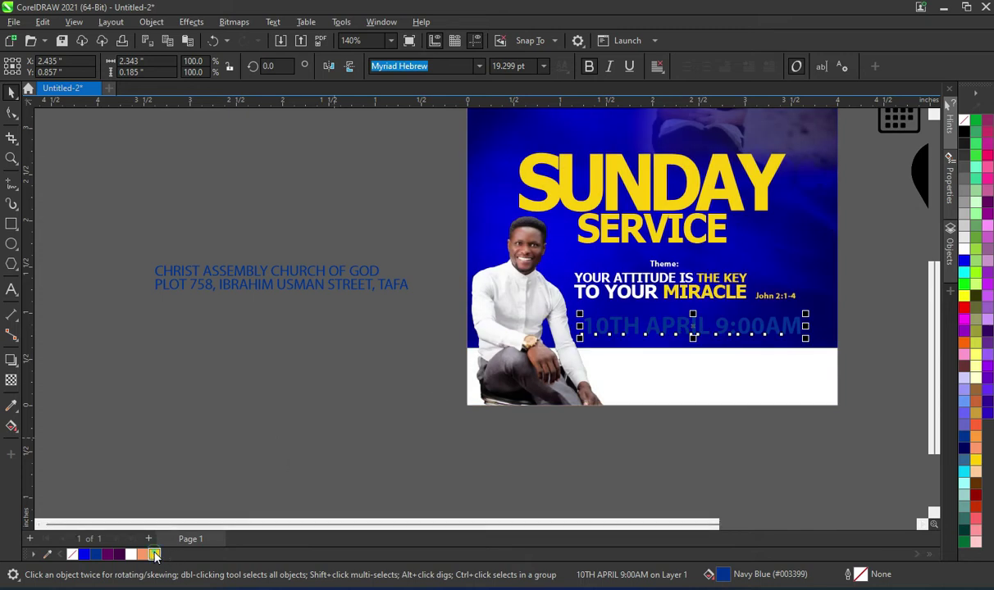
pyautogui.click(185, 463)
pyautogui.scroll(5, 738, 330)
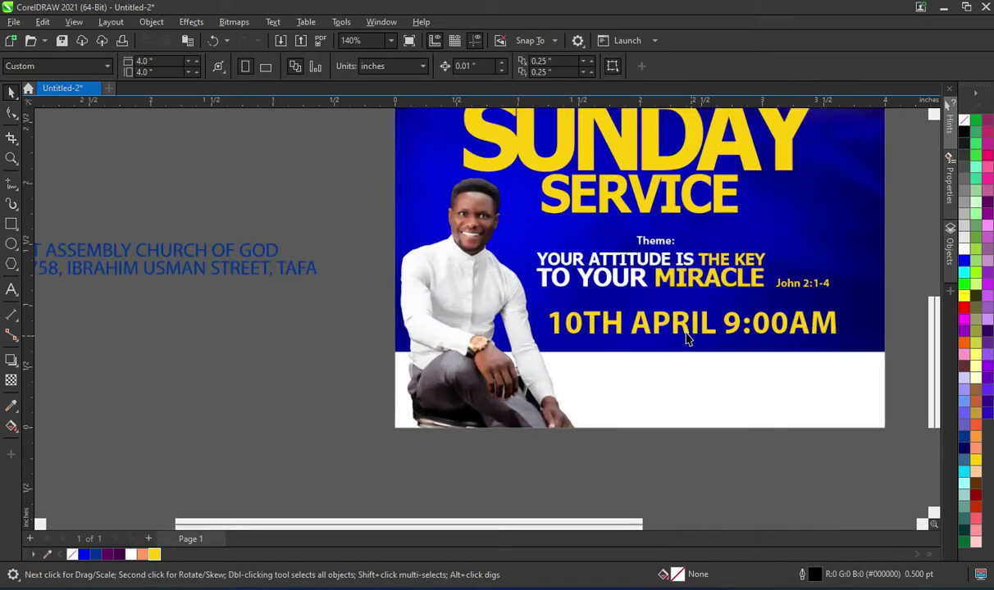
pyautogui.click(802, 328)
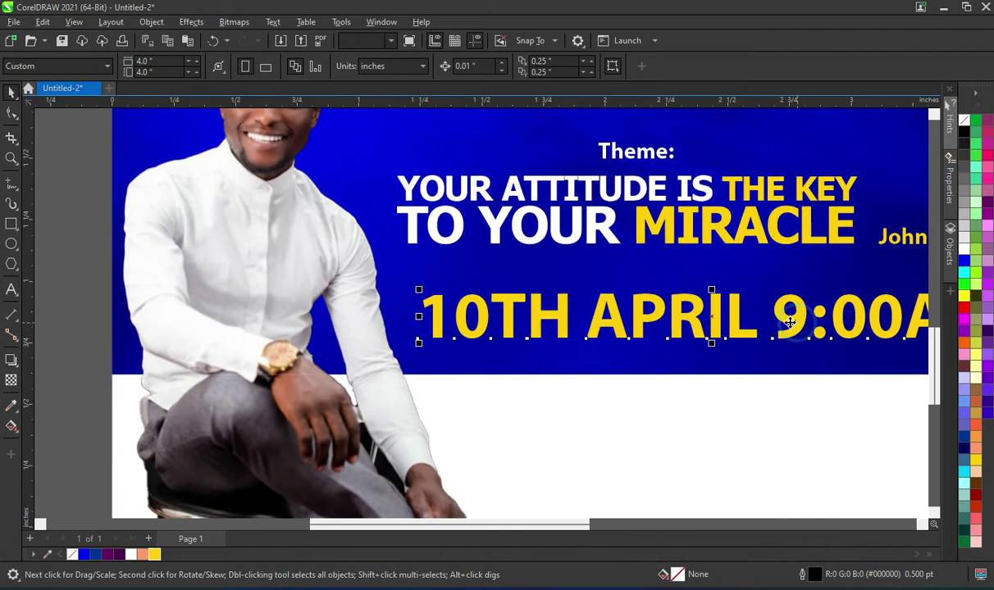
pyautogui.doubleClick(784, 319)
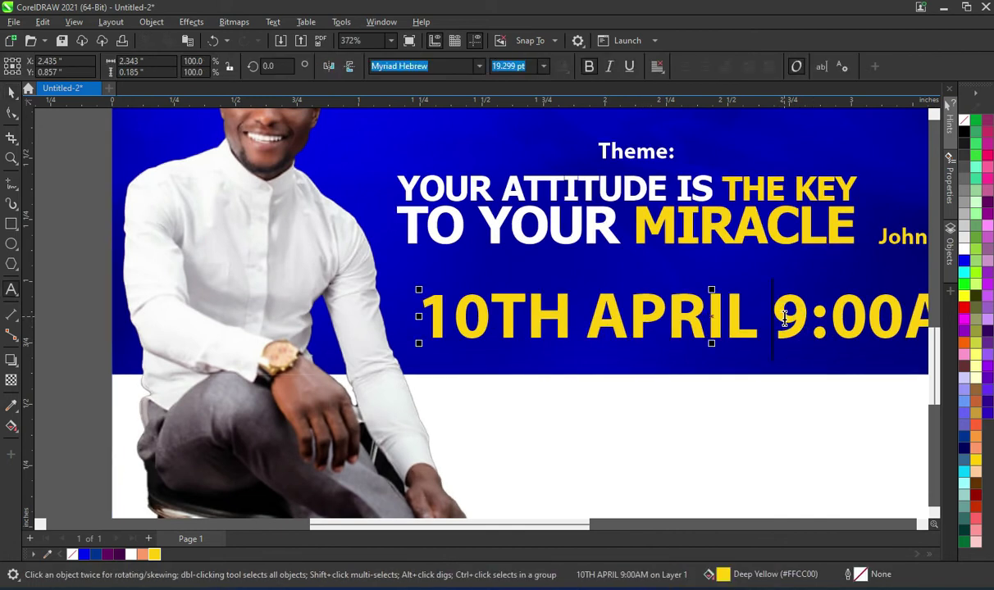
pyautogui.hotkey('ctrl', 'space')
pyautogui.hotkey('ctrl', 'k')
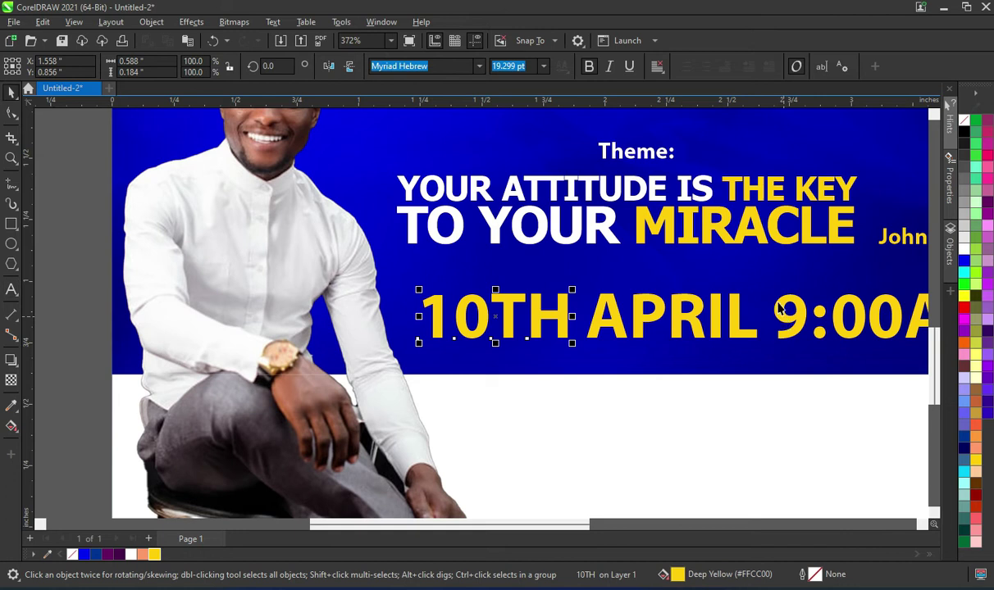
# Split "10TH" with a line break before "TH" and break it apart into two separate text objects.
pyautogui.doubleClick(503, 312)
pyautogui.moveTo(493, 315); pyautogui.dragTo(579, 316)
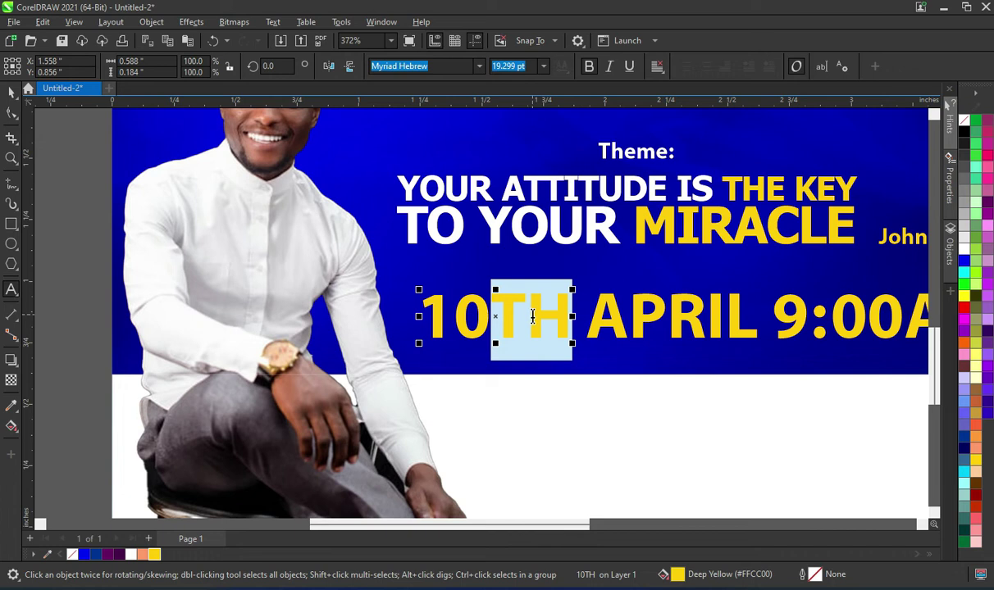
pyautogui.press('Return')
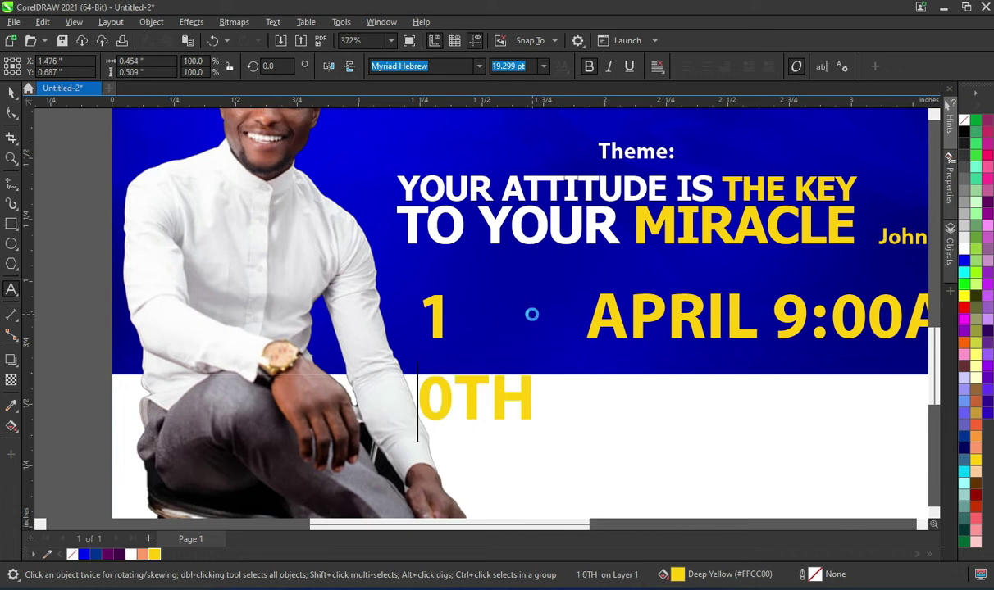
pyautogui.hotkey('ctrl', 'z')
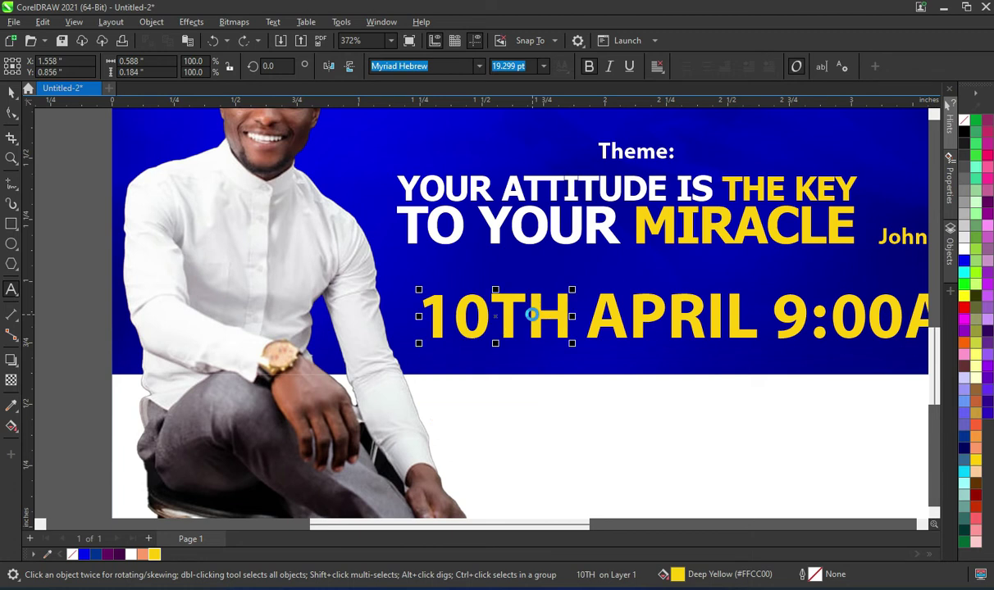
pyautogui.press('Return')
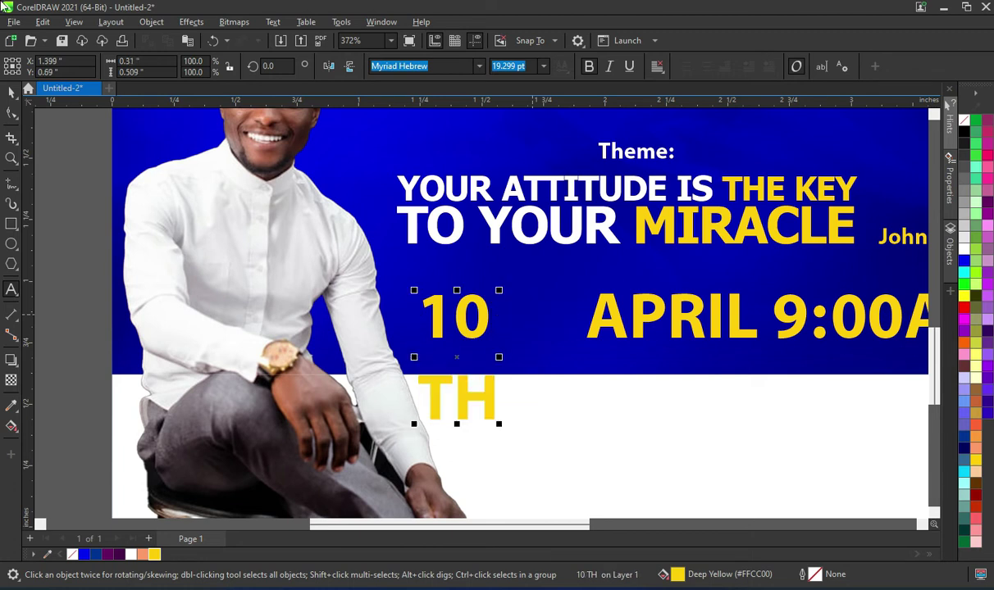
pyautogui.click(10, 92)
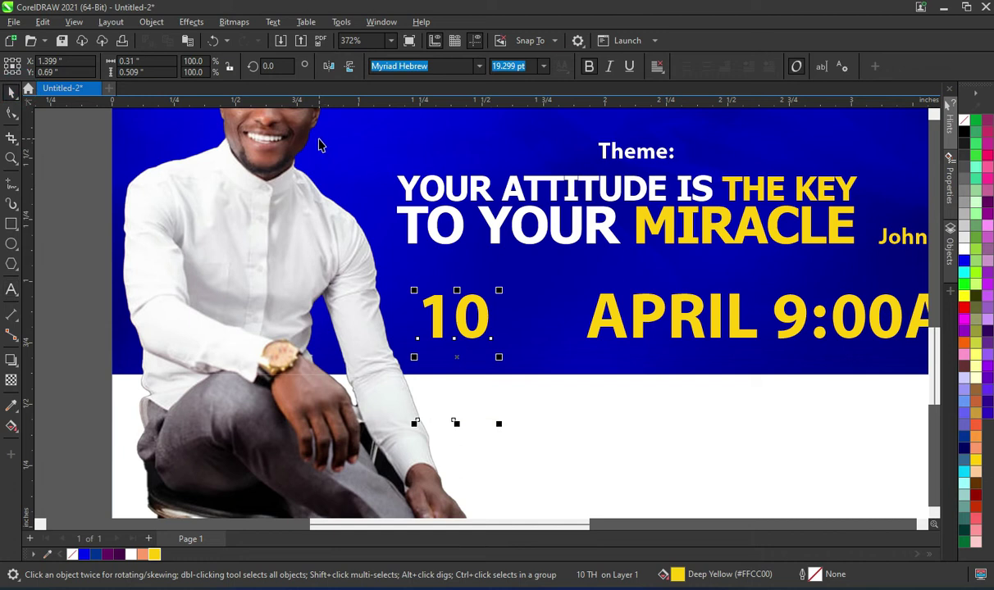
pyautogui.hotkey('ctrl', 'k')
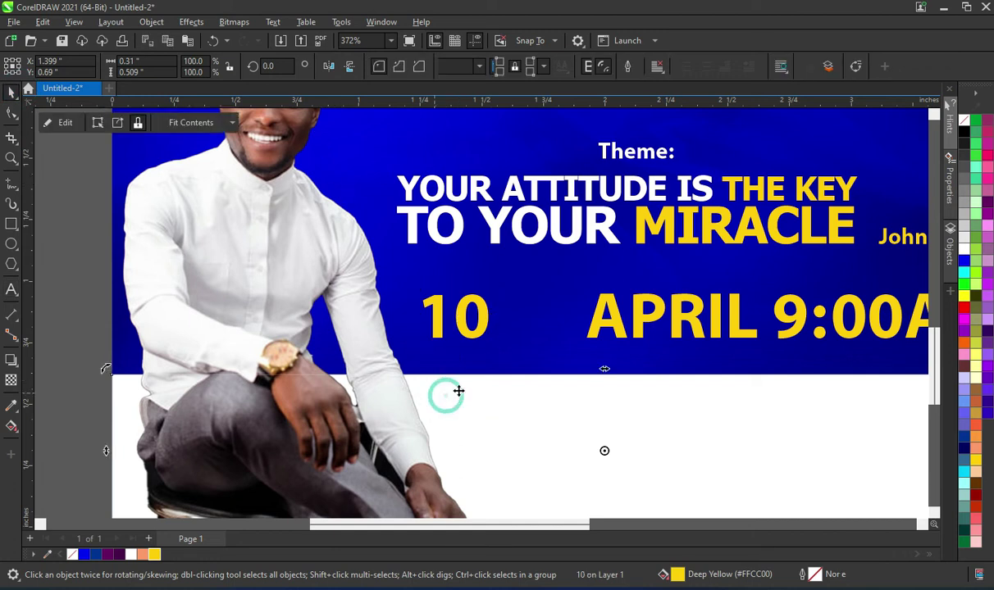
# Scale "TH" down to about 8.7 pt and place it as a superscript at the upper right of "10".
pyautogui.click(448, 372)
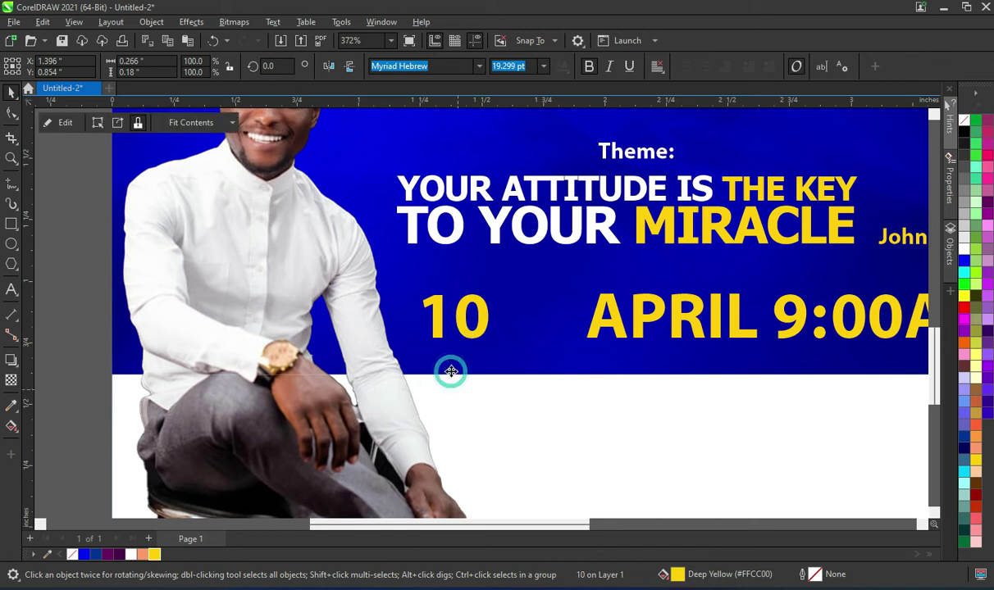
pyautogui.moveTo(76, 327); pyautogui.dragTo(551, 425)
pyautogui.moveTo(454, 397); pyautogui.dragTo(497, 311)
pyautogui.scroll(2, 554, 337)
pyautogui.scroll(-3, 539, 286)
pyautogui.scroll(2, 452, 313)
pyautogui.scroll(-1, 402, 309)
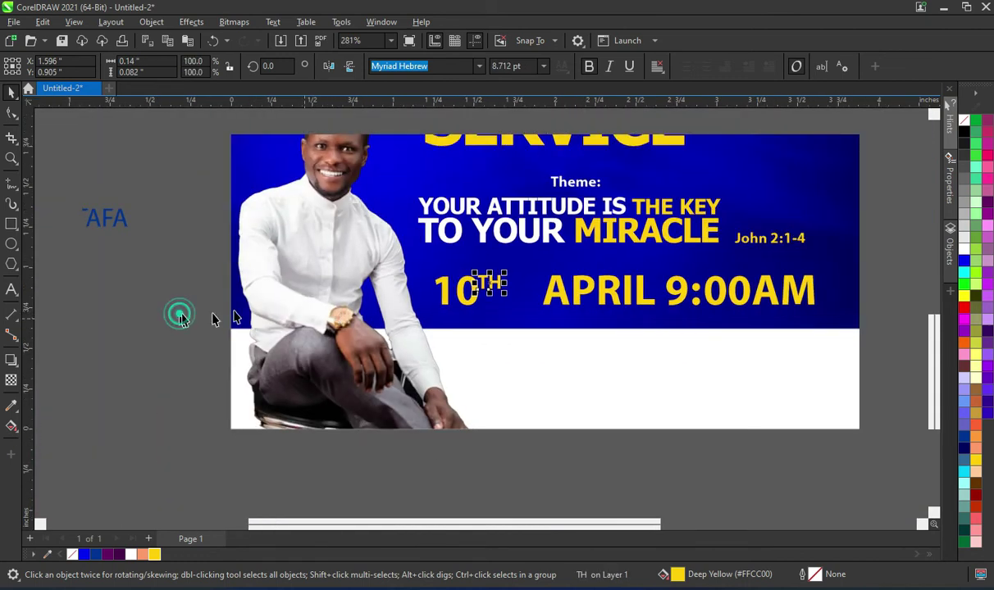
# Select "10" together with its superscript "TH" and move them right, close to "APRIL".
pyautogui.click(170, 299)
pyautogui.moveTo(200, 240); pyautogui.dragTo(543, 306)
pyautogui.scroll(2, 484, 301)
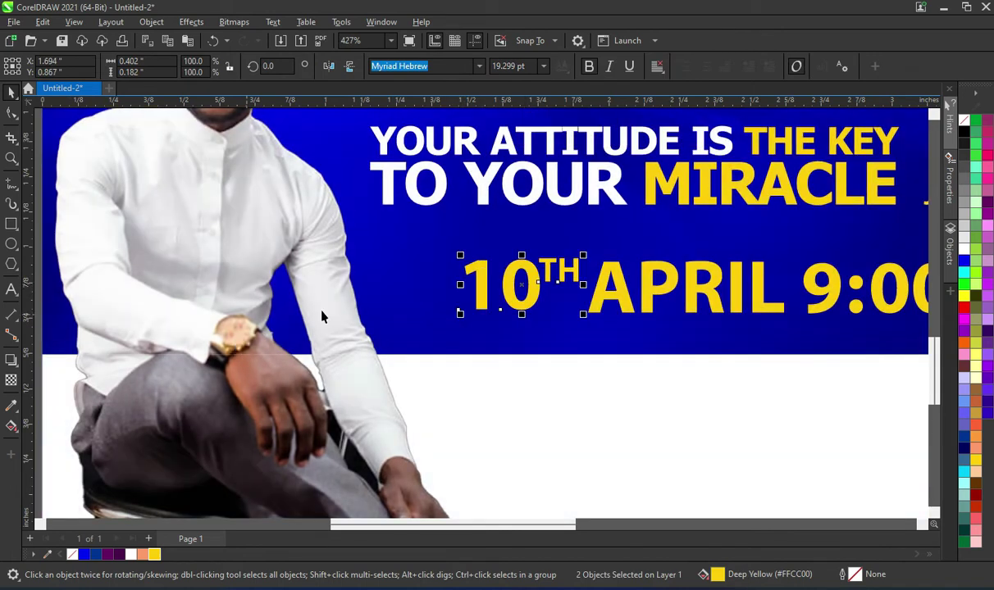
# Tighten the character spacing of "10" and nudge it right until it meets the superscript "TH".
pyautogui.scroll(-1, 326, 317)
pyautogui.click(481, 295)
pyautogui.click(12, 112)
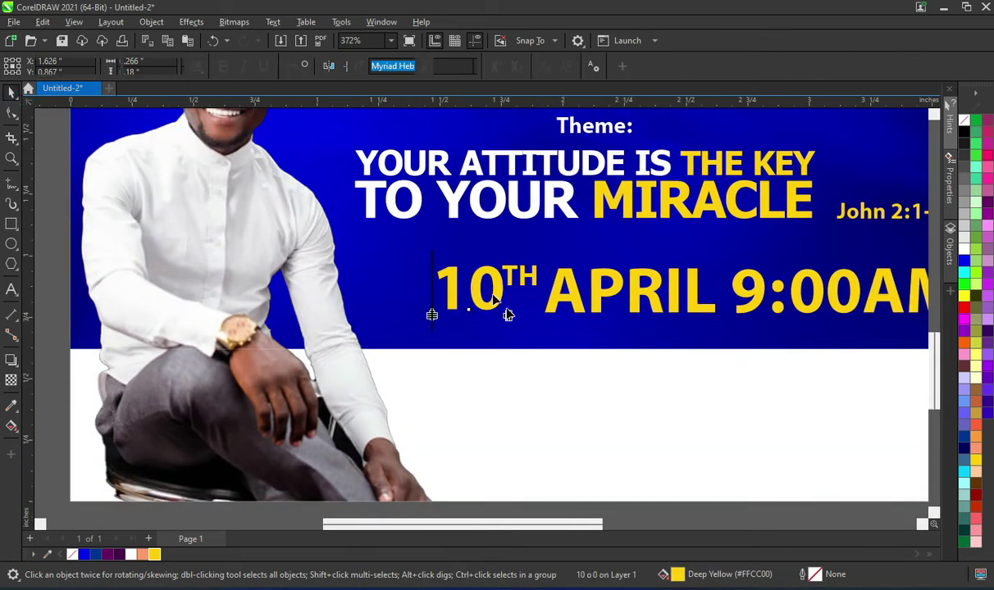
pyautogui.moveTo(508, 313); pyautogui.dragTo(493, 322)
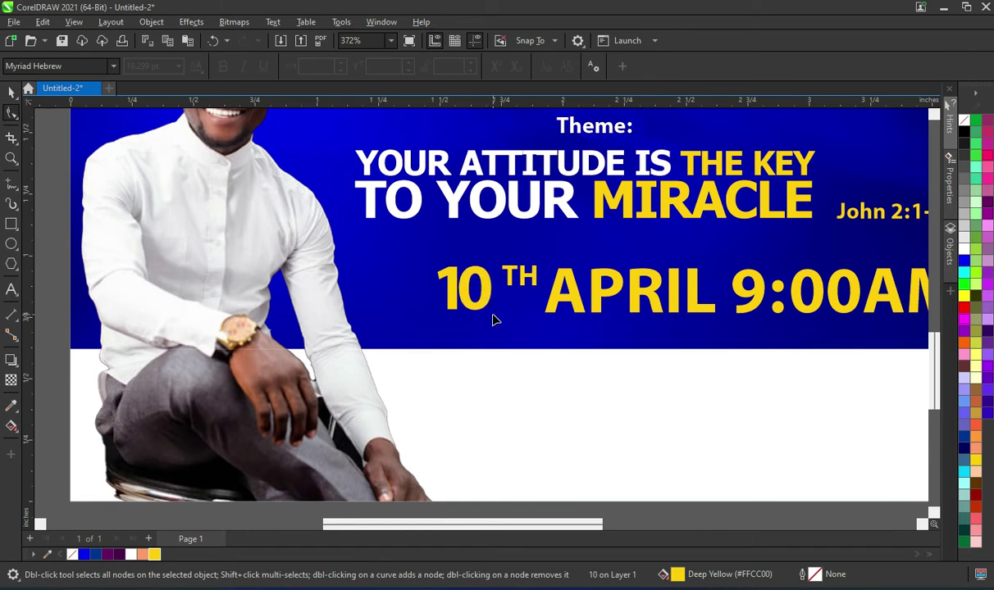
pyautogui.press('space')
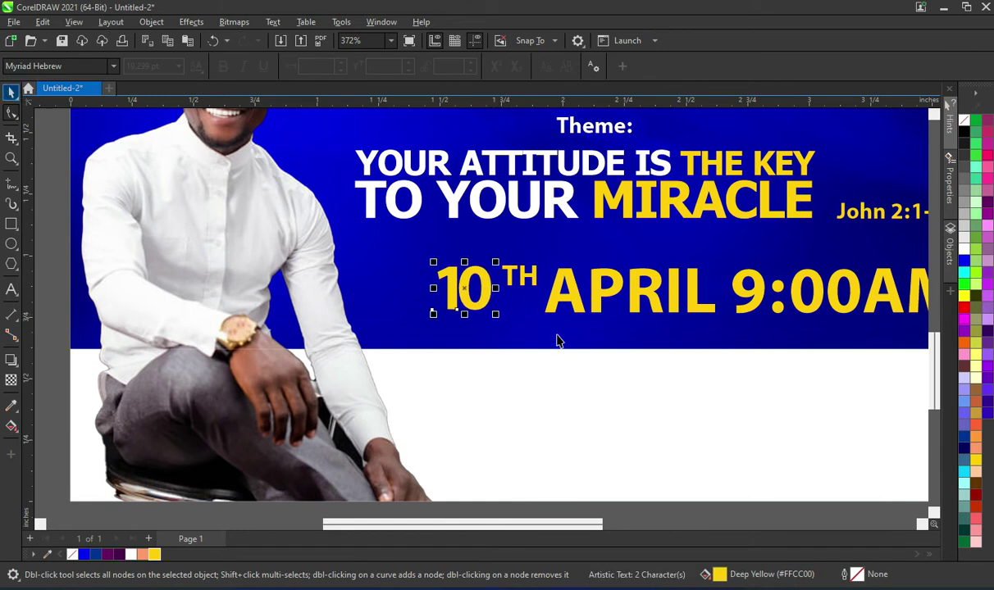
pyautogui.press('Right')
pyautogui.press('Right')
pyautogui.press('Right')
pyautogui.press('Right')
pyautogui.press('Right')
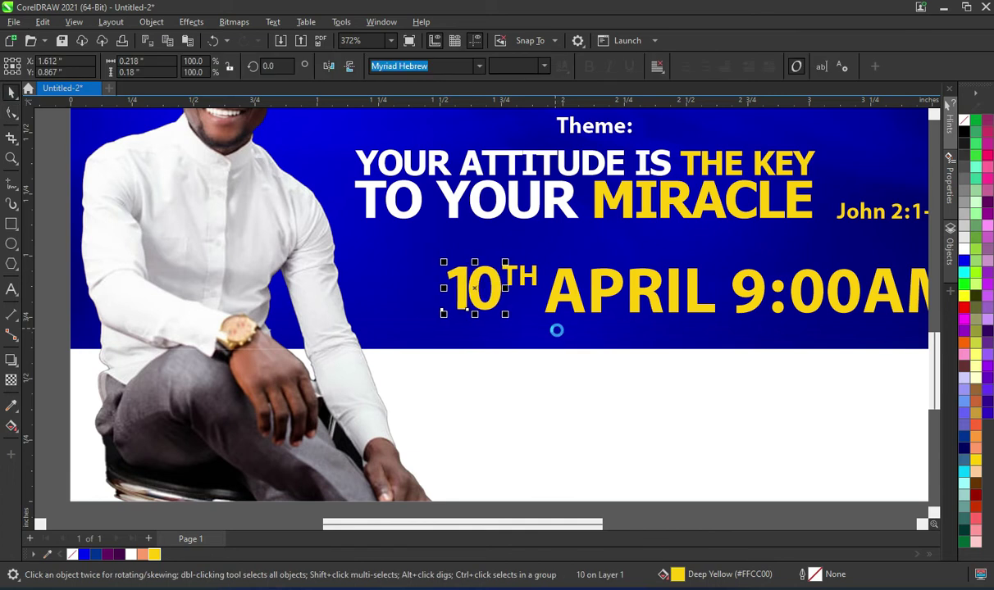
# Tighten the character spacing of the superscript "TH" slightly, and deselect it.
pyautogui.scroll(3, 550, 332)
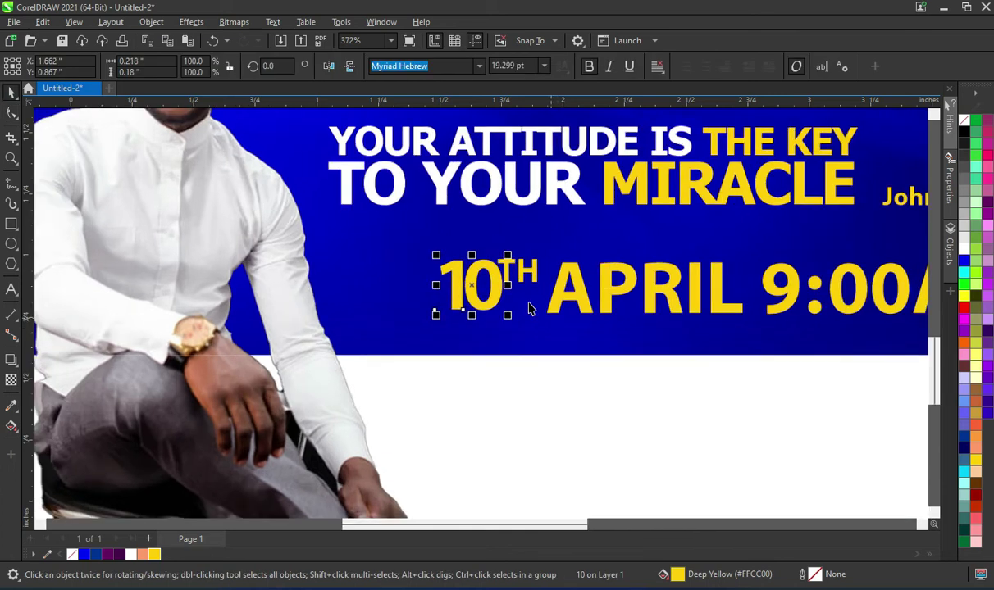
pyautogui.click(526, 273)
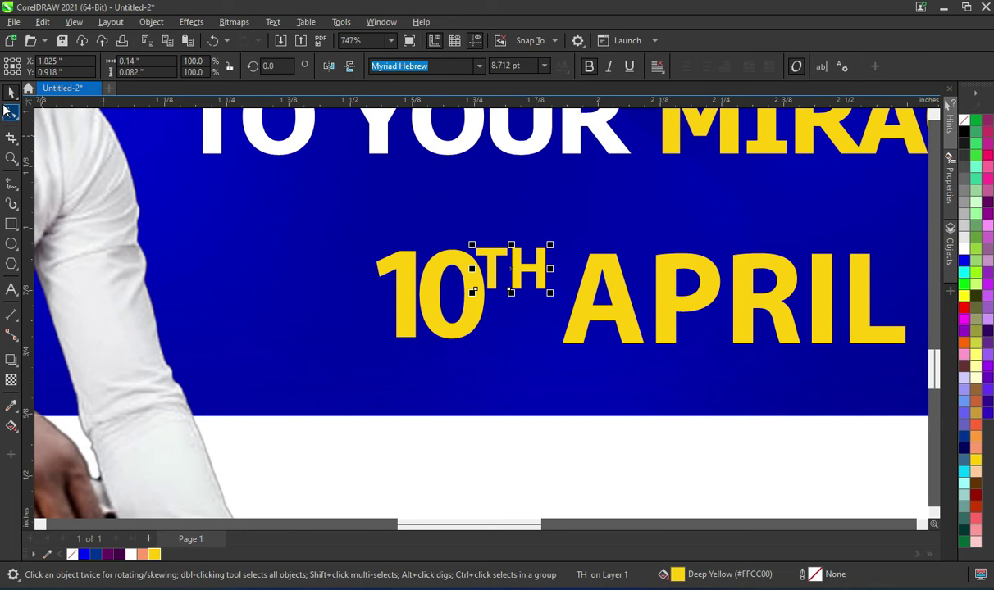
pyautogui.click(8, 112)
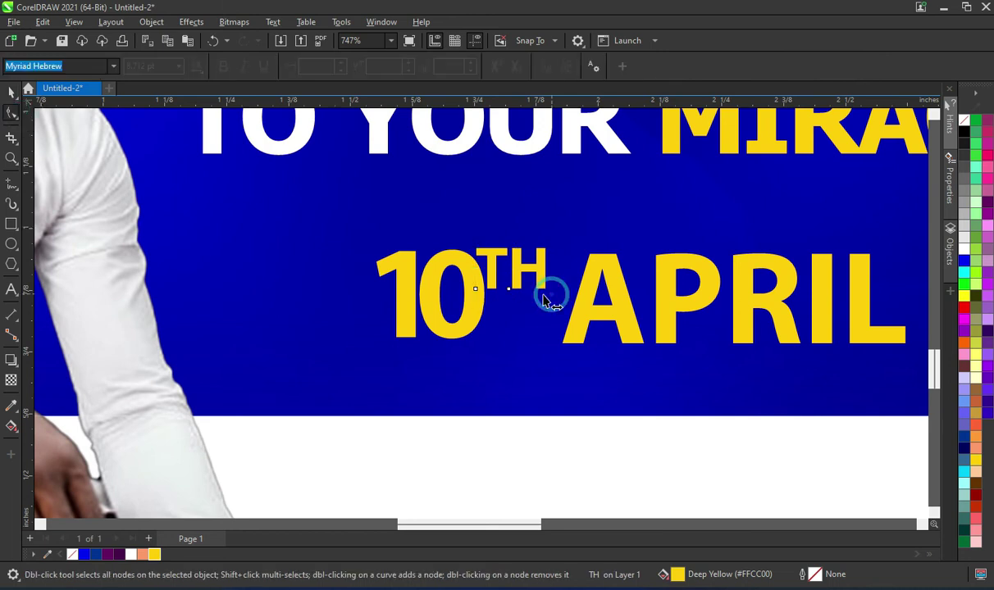
pyautogui.moveTo(541, 302); pyautogui.dragTo(539, 298)
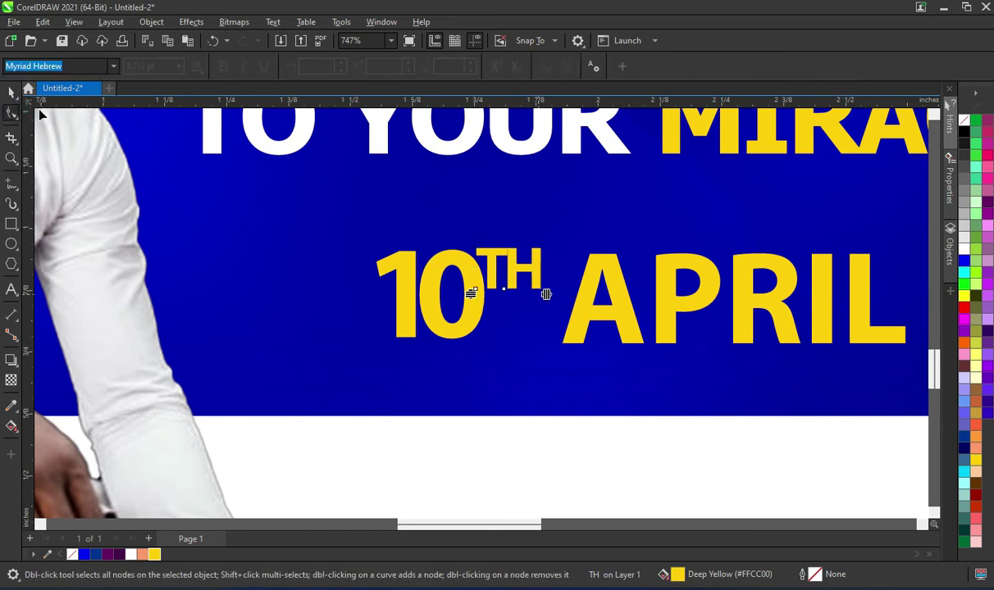
pyautogui.click(12, 93)
pyautogui.scroll(-1, 553, 251)
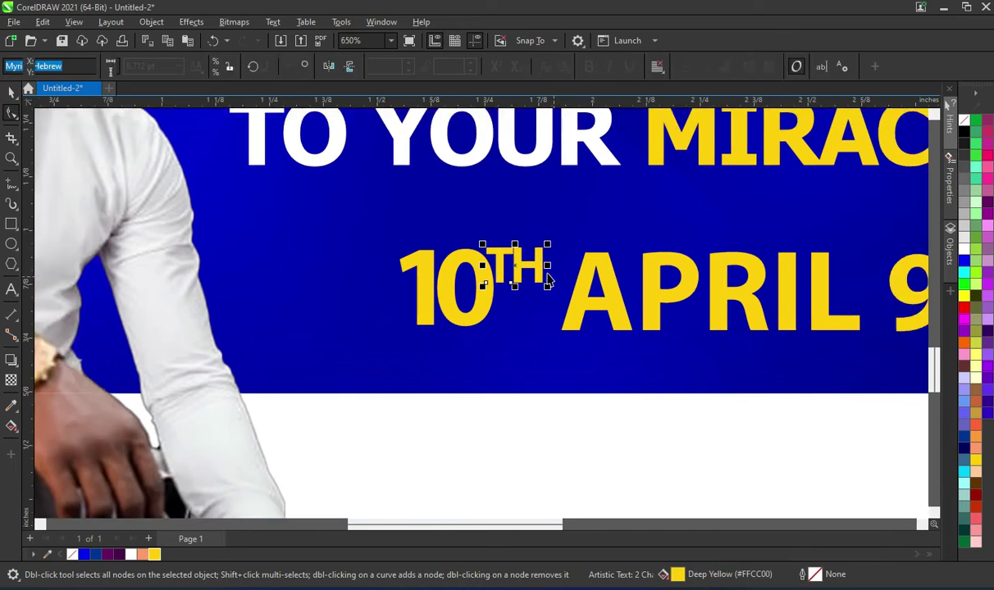
pyautogui.press('space')
pyautogui.scroll(-4, 550, 281)
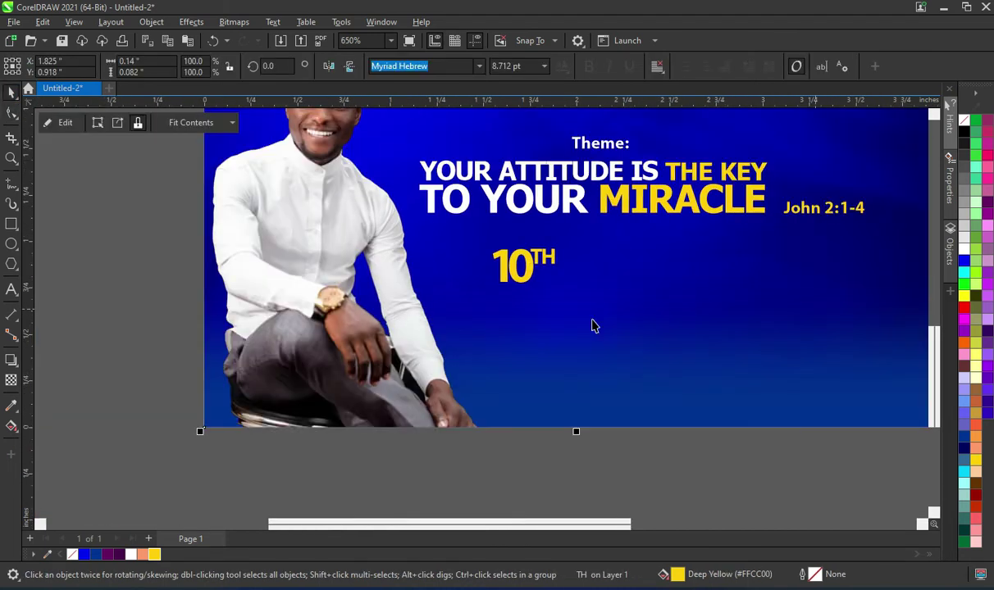
pyautogui.click(151, 304)
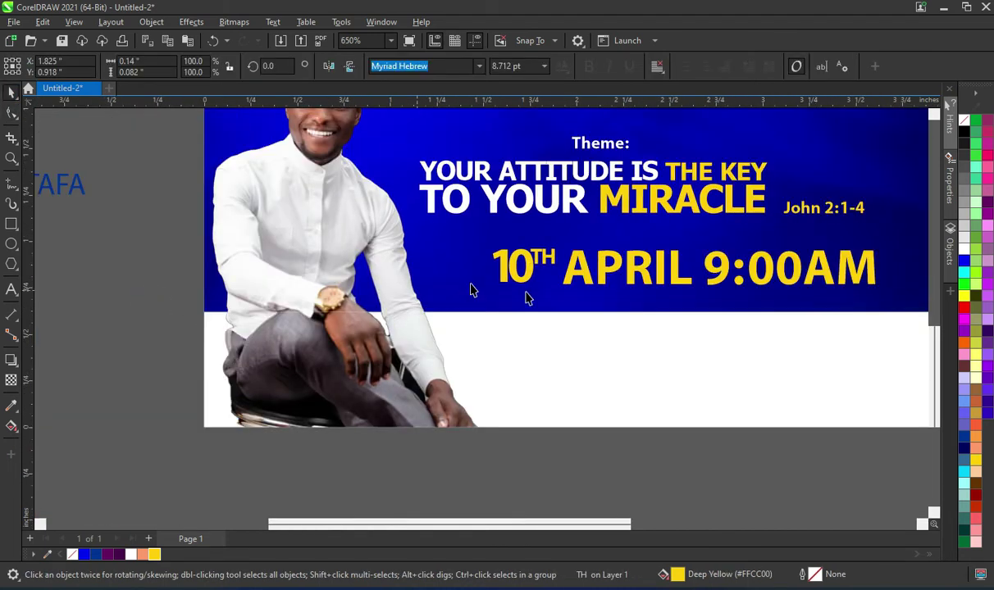
# Nudge "APRIL" left in small increments to close the gap after the superscript "TH".
pyautogui.scroll(-4, 461, 283)
pyautogui.scroll(3, 544, 268)
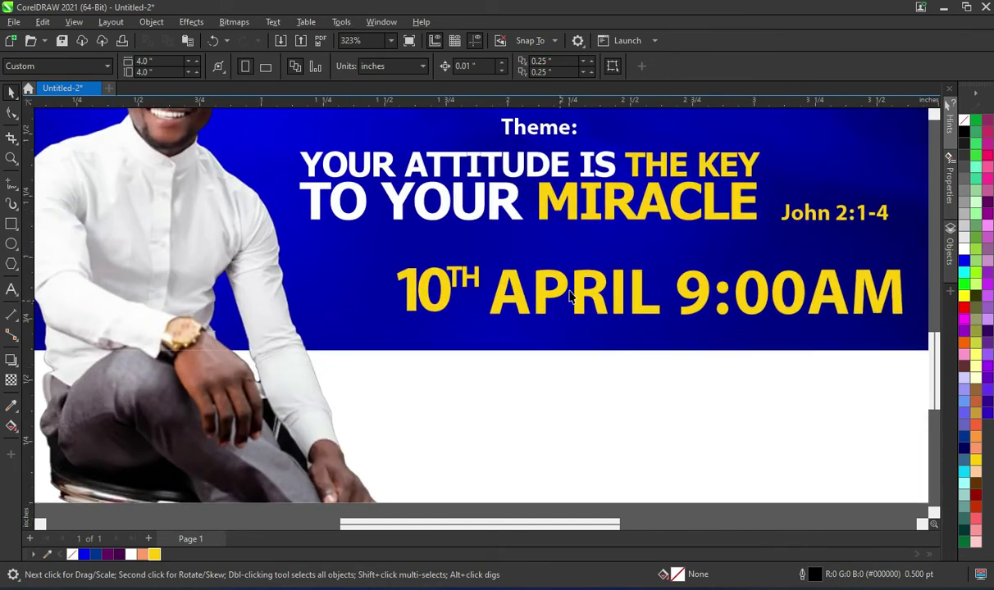
pyautogui.scroll(1, 487, 299)
pyautogui.scroll(-2, 565, 297)
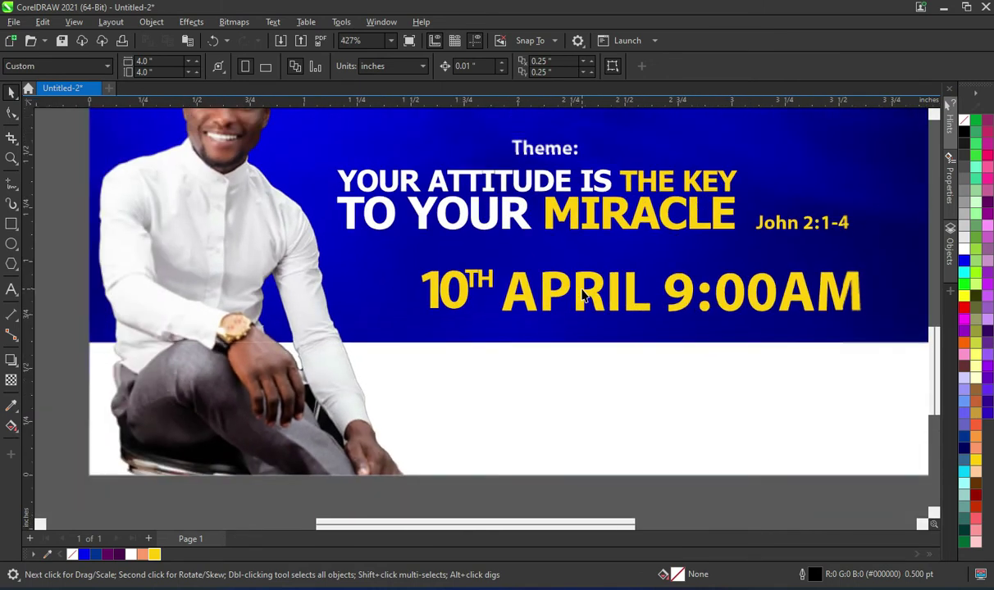
pyautogui.click(591, 296)
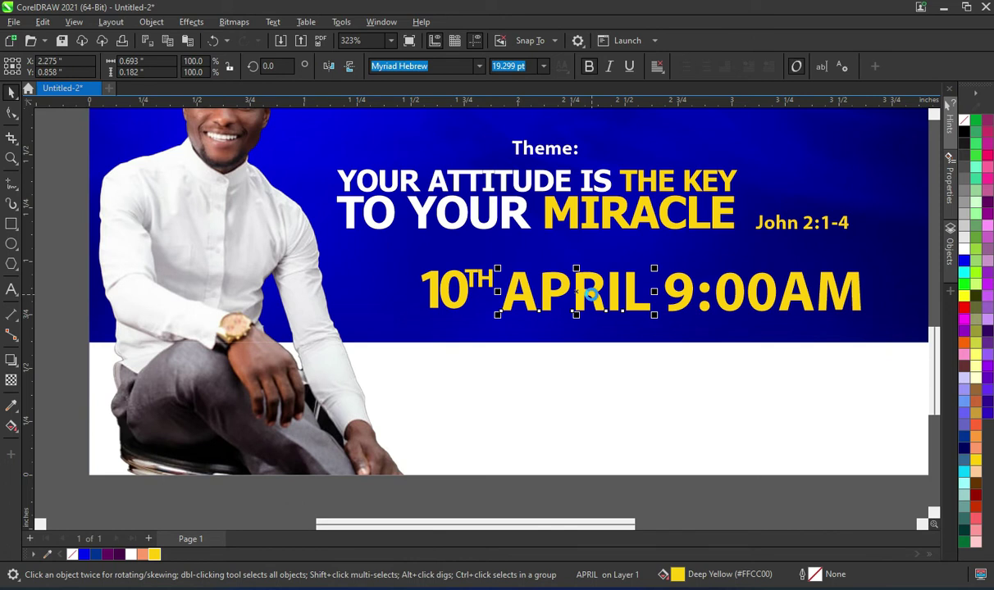
pyautogui.moveTo(591, 295); pyautogui.dragTo(588, 295)
pyautogui.press('Left')
pyautogui.press('Left')
pyautogui.press('Left')
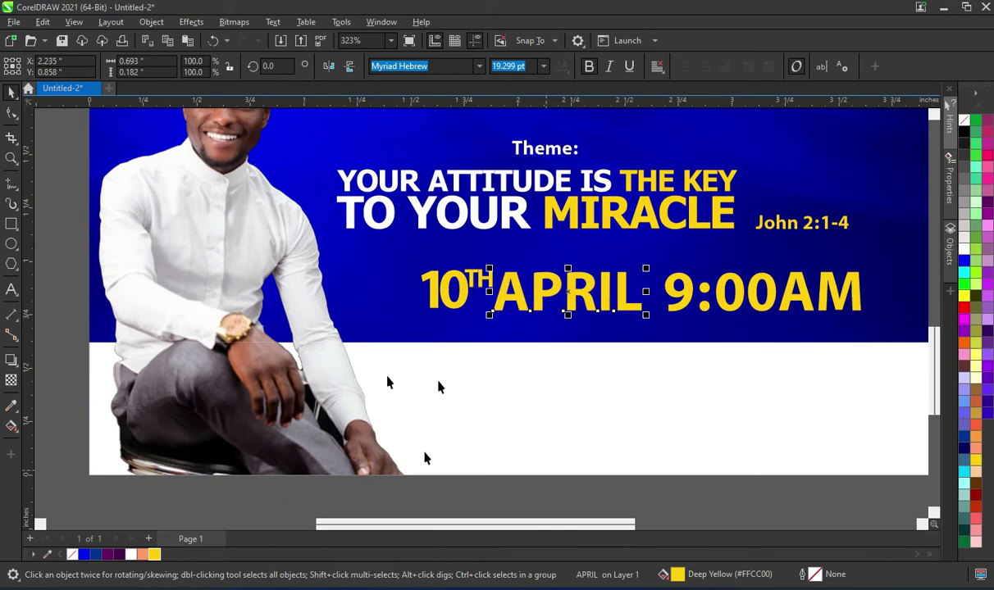
# Move the calendar icon down beside the flyer's right edge, between the flyer and the alarm clock icon.
pyautogui.scroll(-3, 440, 387)
pyautogui.click(831, 368)
pyautogui.moveTo(705, 125); pyautogui.dragTo(692, 294)
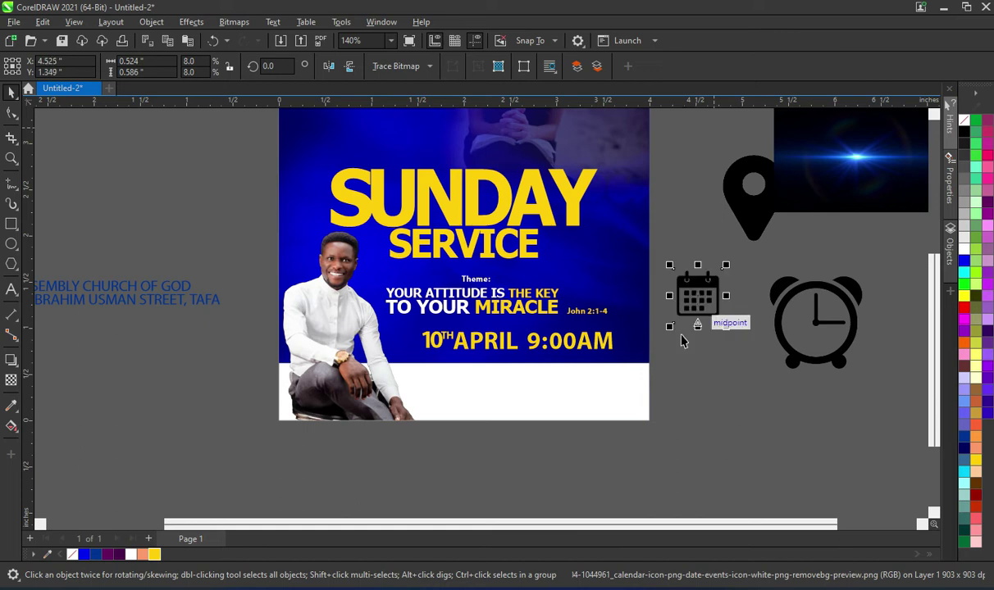
# Convert the calendar icon bitmap to vector with a Line Art outline trace at the default settings.
pyautogui.scroll(2, 681, 340)
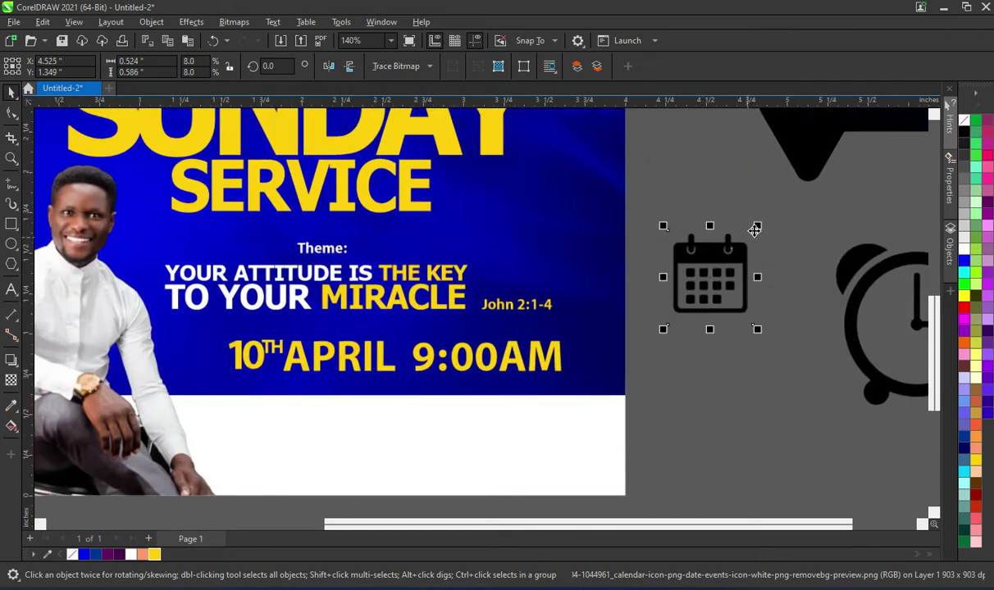
pyautogui.click(426, 69)
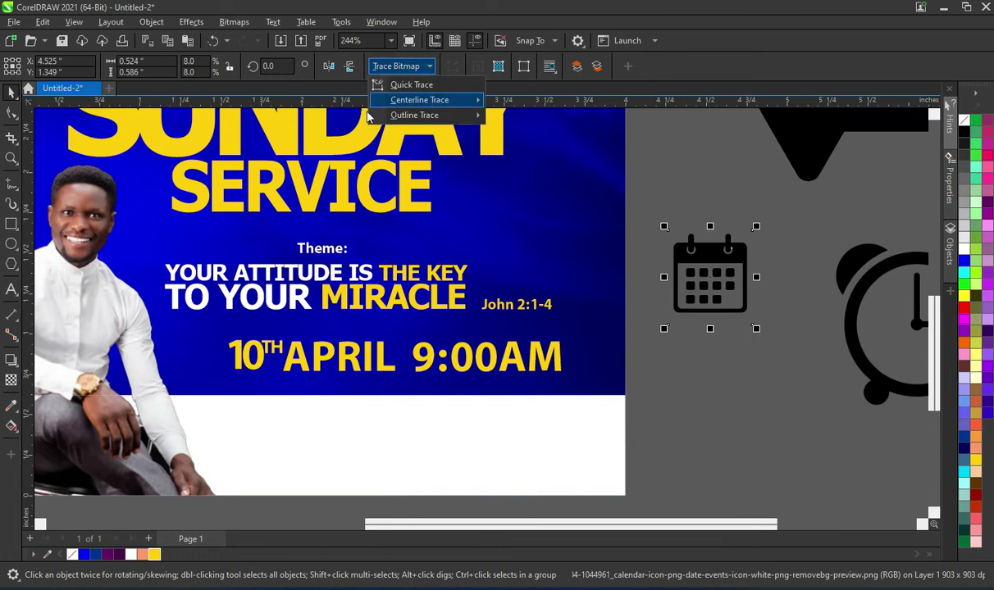
pyautogui.moveTo(410, 120)
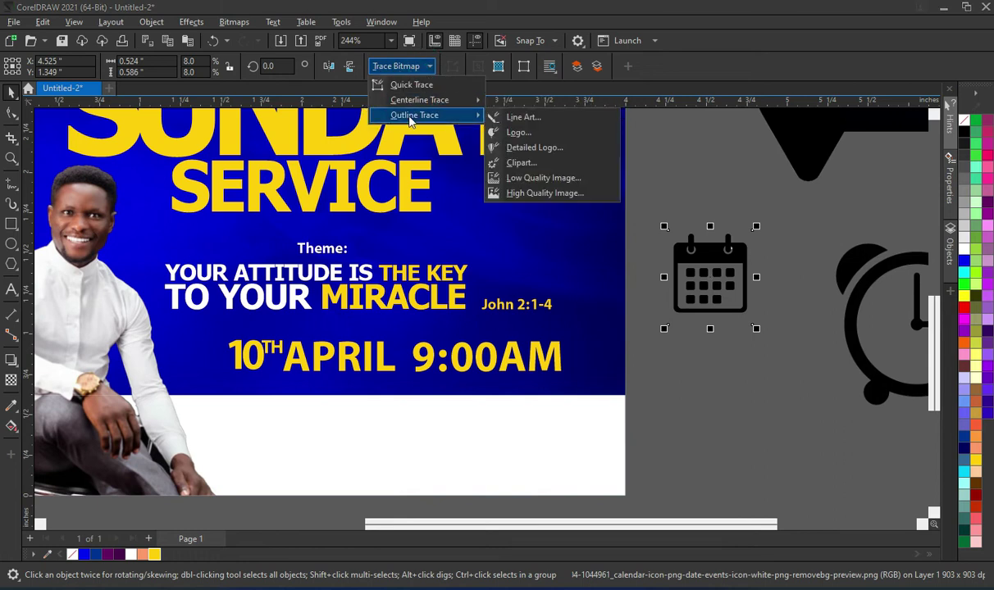
pyautogui.click(496, 118)
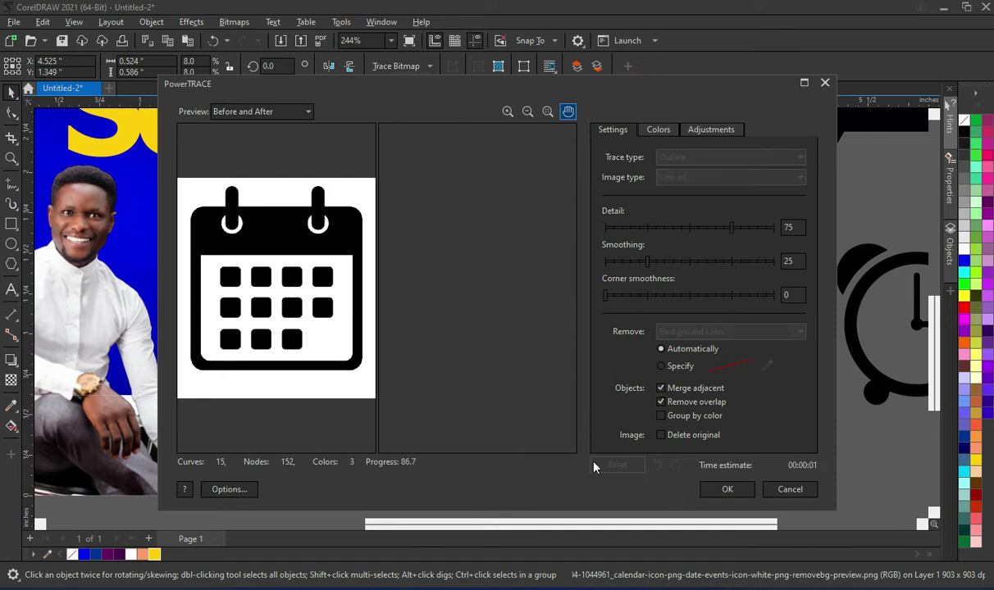
pyautogui.click(740, 494)
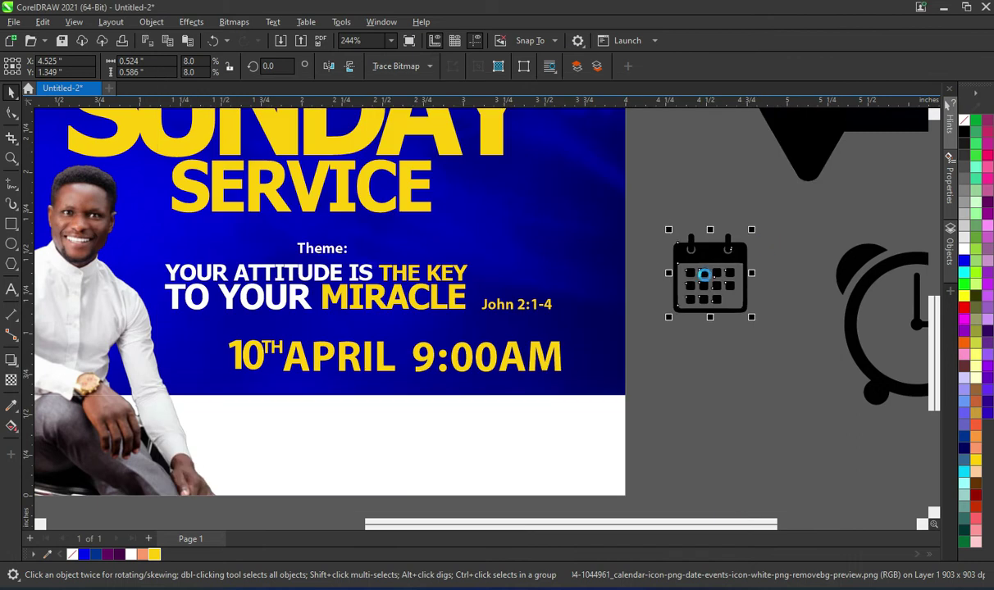
# Move the traced calendar down off the original bitmap and delete the bitmap.
pyautogui.moveTo(710, 252); pyautogui.dragTo(696, 364)
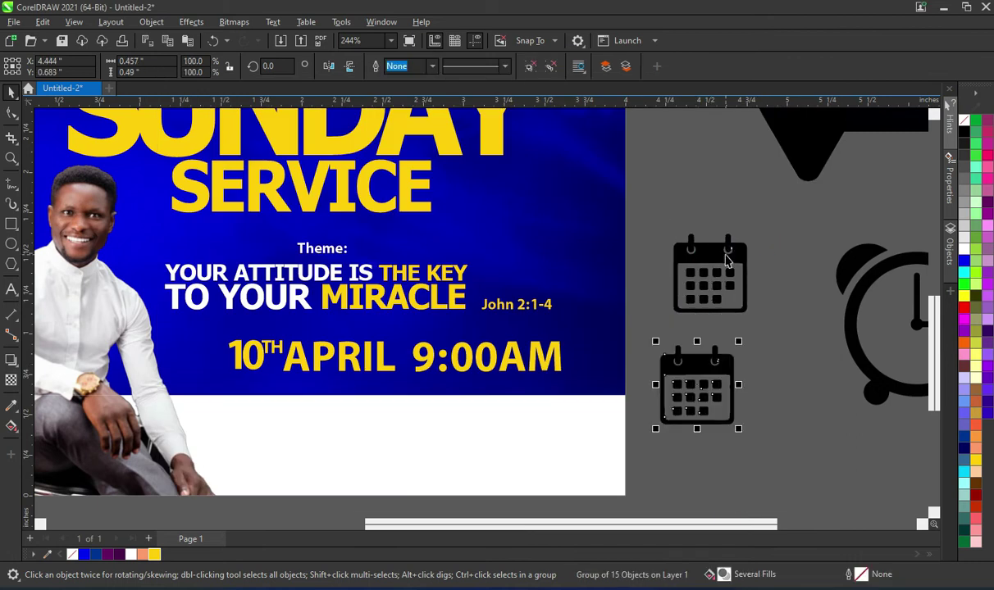
pyautogui.click(724, 253)
pyautogui.press('Delete')
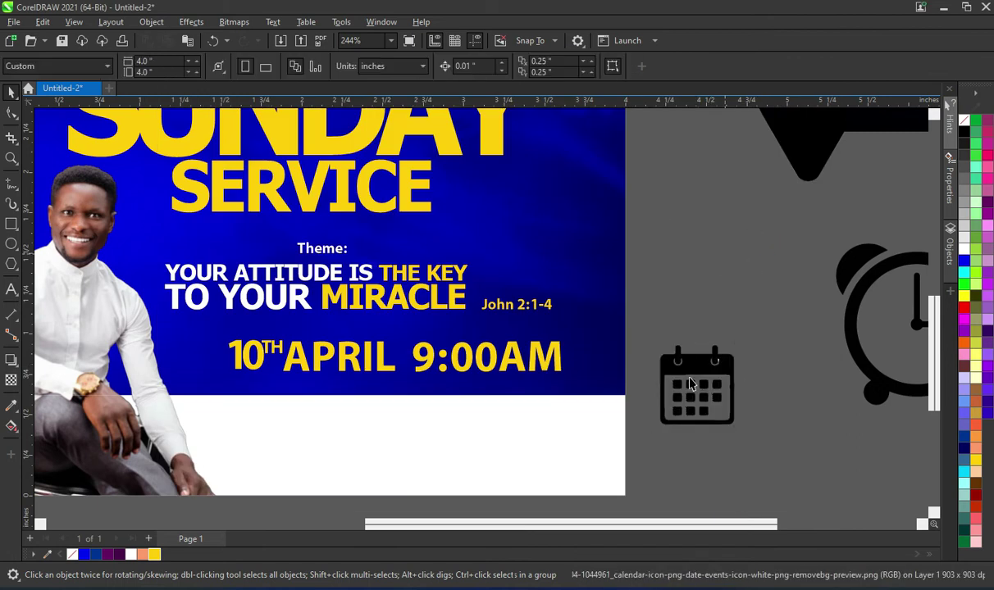
# Fill the traced calendar icon white and place it, scaled down, just left of "10TH APRIL" on the flyer.
pyautogui.click(683, 358)
pyautogui.click(131, 554)
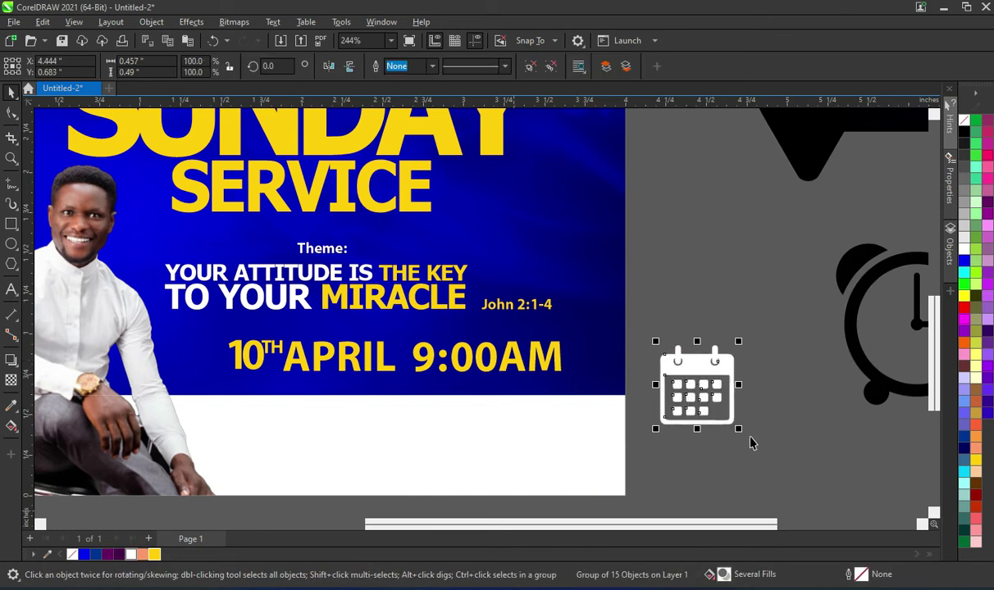
pyautogui.moveTo(738, 427); pyautogui.dragTo(201, 358)
pyautogui.click(724, 414)
pyautogui.scroll(-3, 774, 350)
pyautogui.scroll(3, 494, 384)
pyautogui.scroll(1, 448, 375)
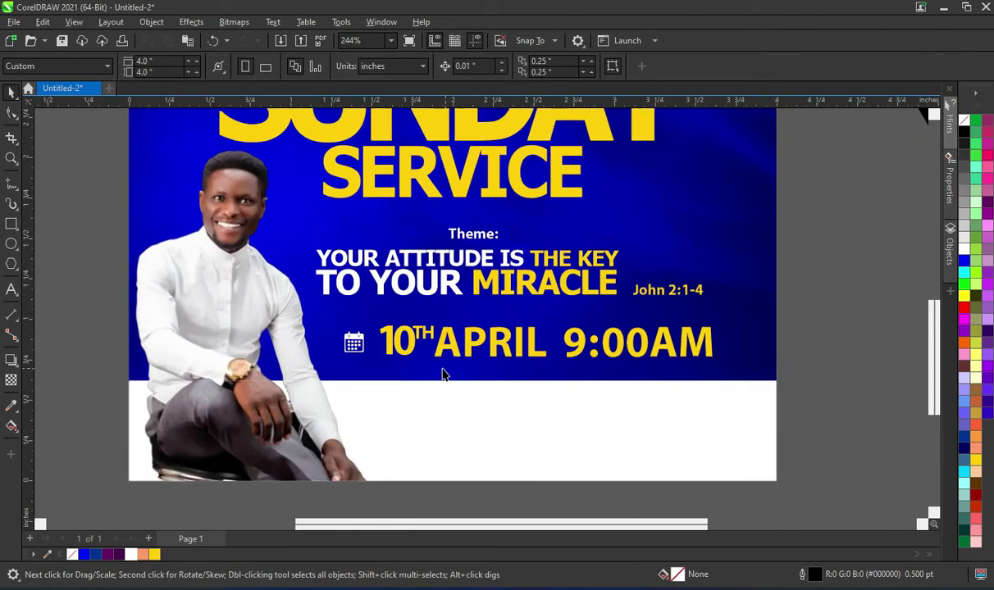
pyautogui.scroll(-1, 492, 352)
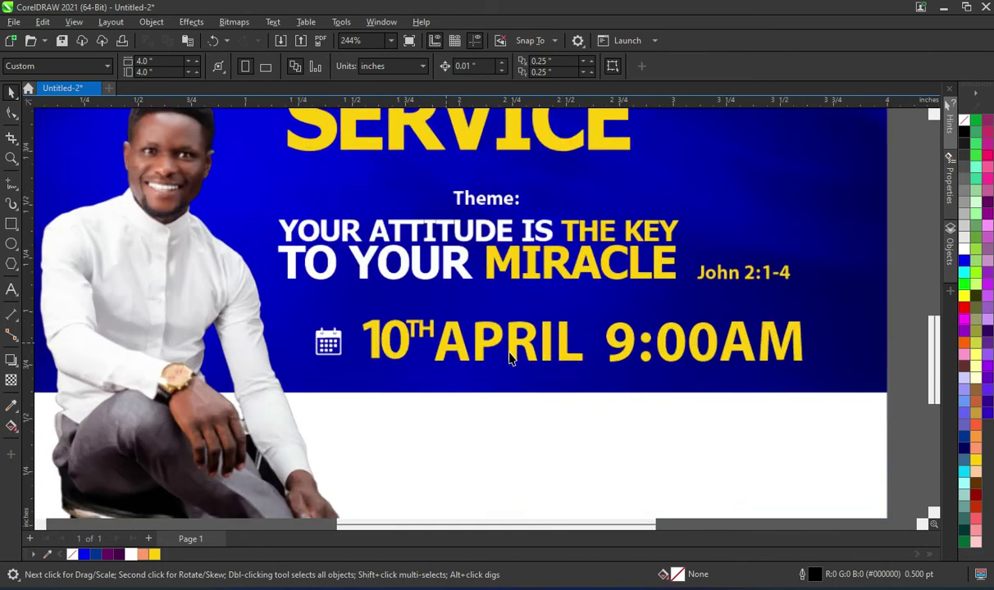
pyautogui.scroll(-1, 561, 484)
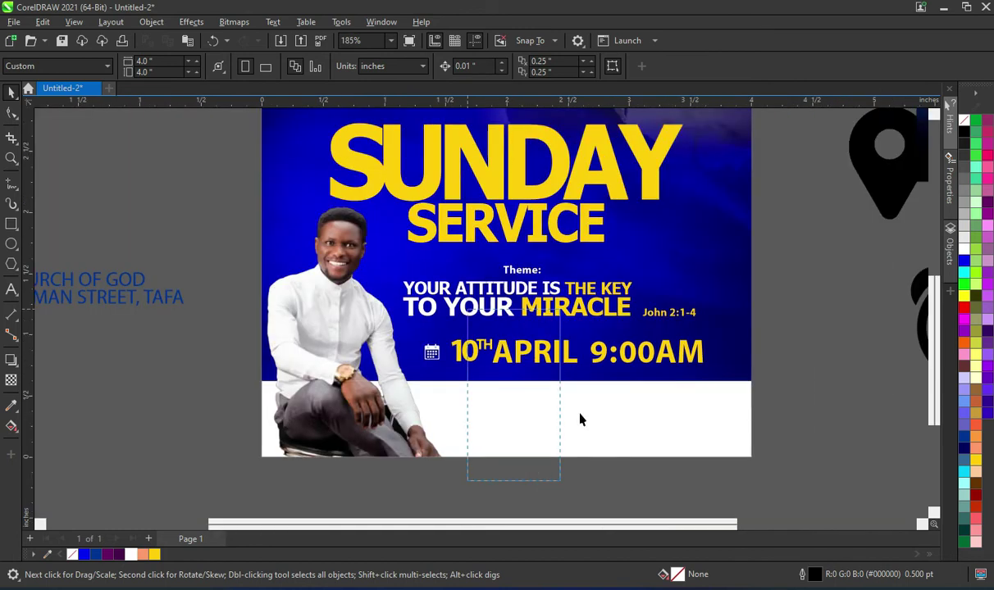
# Nudge "10TH APRIL" left in five small increments toward the calendar icon, and deselect it.
pyautogui.moveTo(606, 507); pyautogui.dragTo(447, 332)
pyautogui.press('Left')
pyautogui.press('Left')
pyautogui.press('Left')
pyautogui.press('Left')
pyautogui.press('Left')
pyautogui.click(774, 351)
pyautogui.scroll(1, 525, 382)
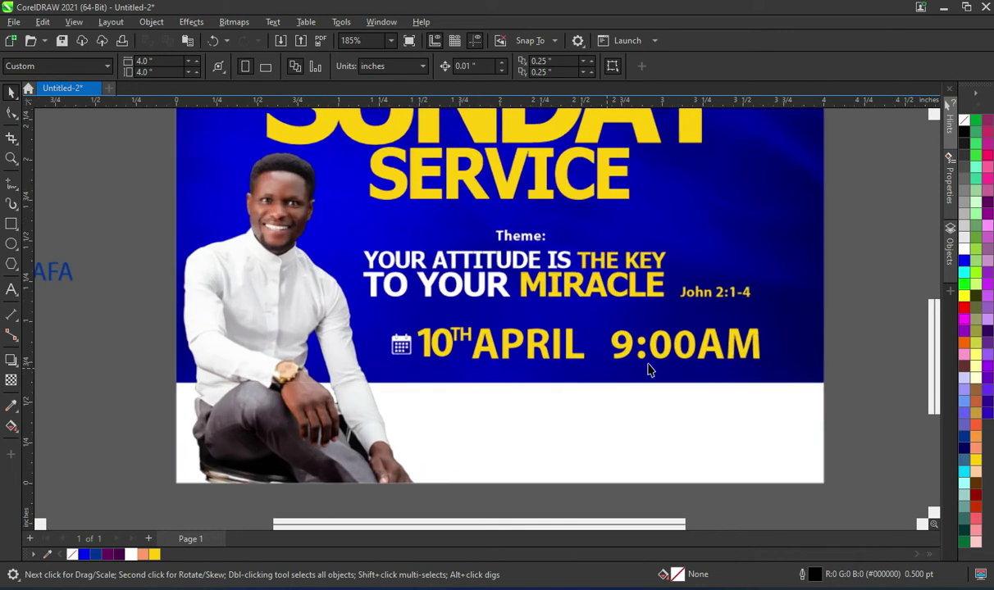
# Move "APRIL" beneath "10TH" and shrink it to about 9.66 pt so its width matches the date above.
pyautogui.click(701, 349)
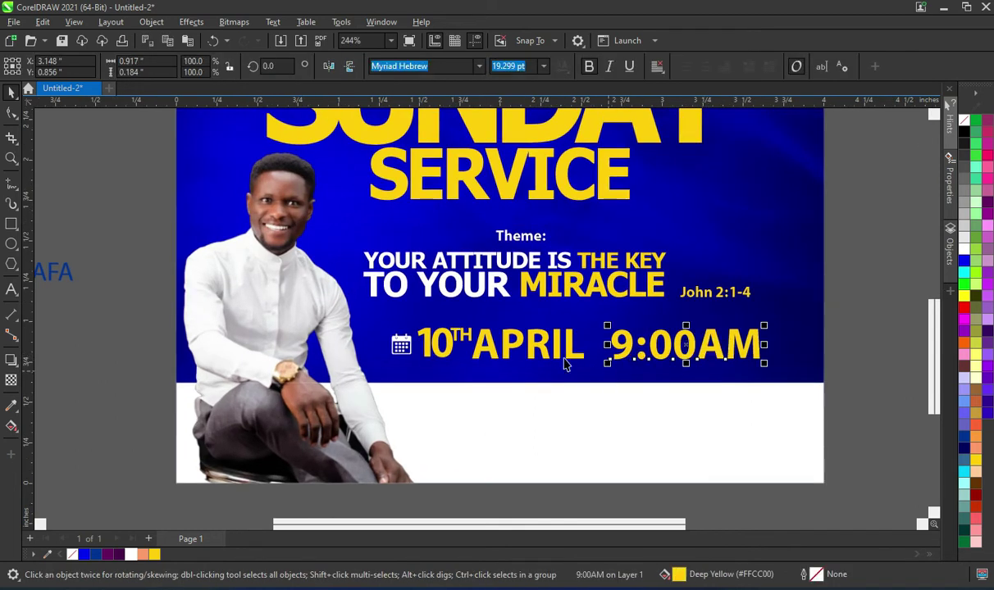
pyautogui.click(564, 365)
pyautogui.click(587, 338)
pyautogui.moveTo(583, 328)
pyautogui.mouseDown()
pyautogui.moveTo(556, 349)
pyautogui.moveTo(460, 364)
pyautogui.moveTo(488, 377)
pyautogui.moveTo(490, 389)
pyautogui.mouseUp()
pyautogui.scroll(1, 437, 380)
pyautogui.scroll(3, 491, 389)
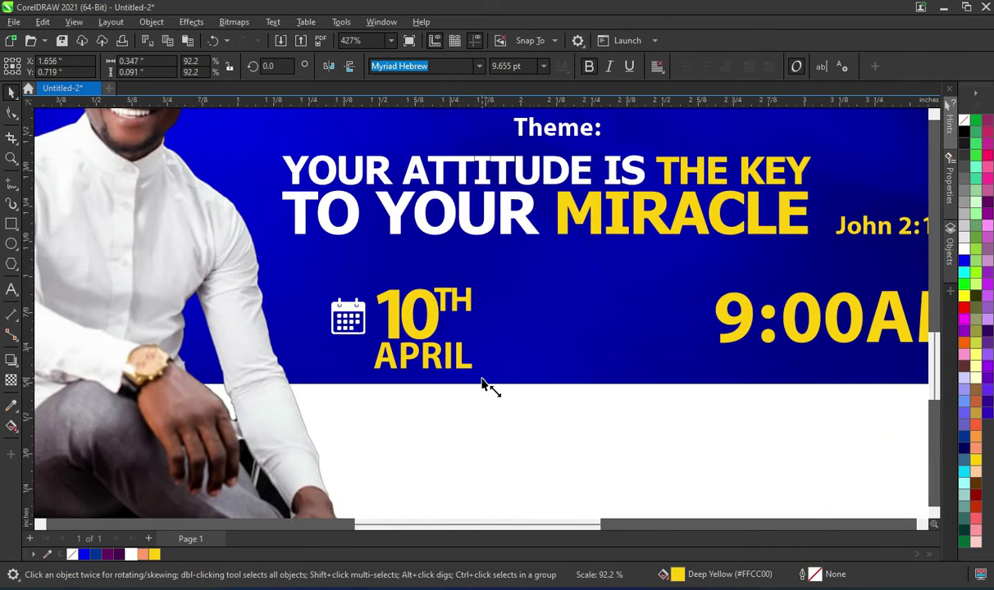
pyautogui.scroll(-5, 543, 369)
pyautogui.click(890, 402)
pyautogui.scroll(-3, 466, 348)
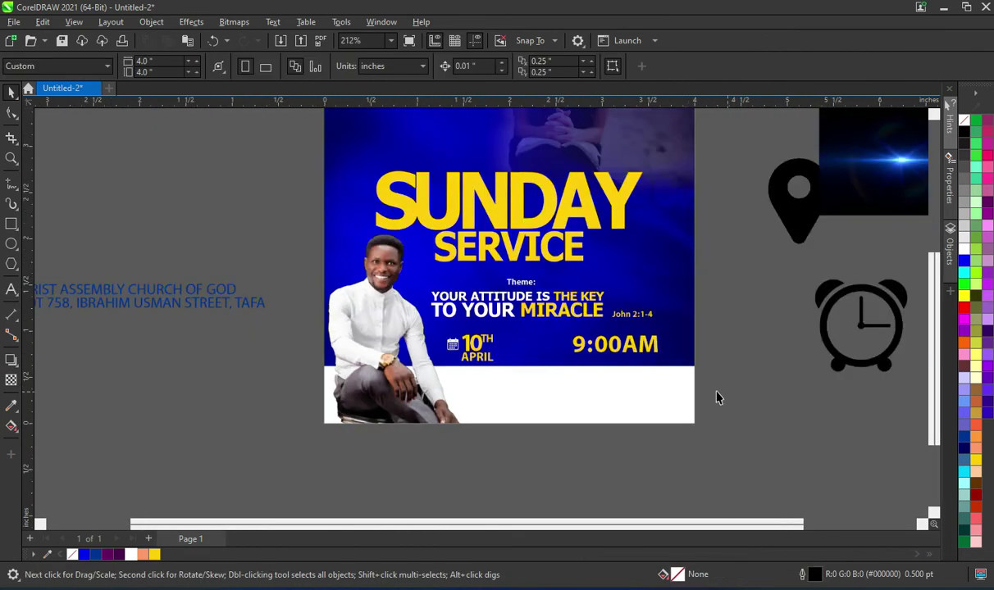
pyautogui.scroll(1, 662, 385)
pyautogui.scroll(1, 611, 366)
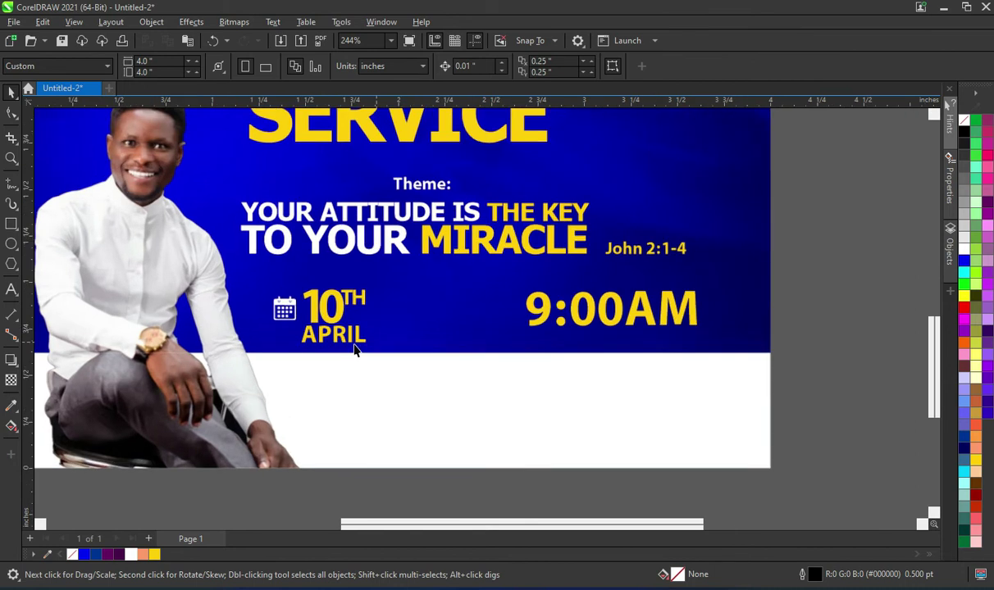
pyautogui.scroll(1, 355, 349)
pyautogui.scroll(-2, 574, 287)
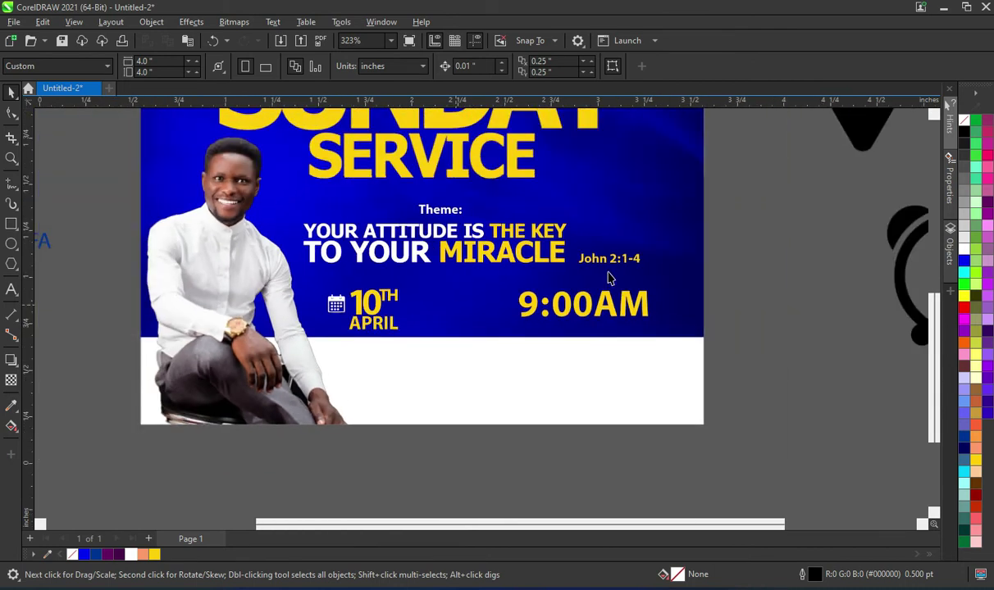
# Move the alarm clock bitmap to the flyer's right edge and vectorize it with a Line Art outline trace at the default settings.
pyautogui.scroll(-1, 820, 197)
pyautogui.moveTo(847, 234); pyautogui.dragTo(663, 257)
pyautogui.scroll(6, 645, 305)
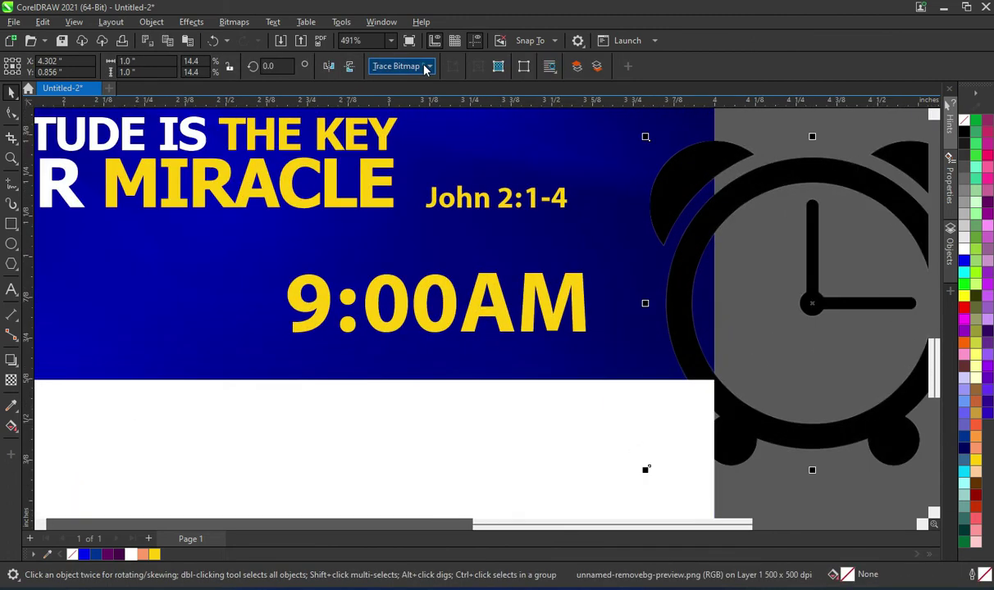
pyautogui.click(426, 70)
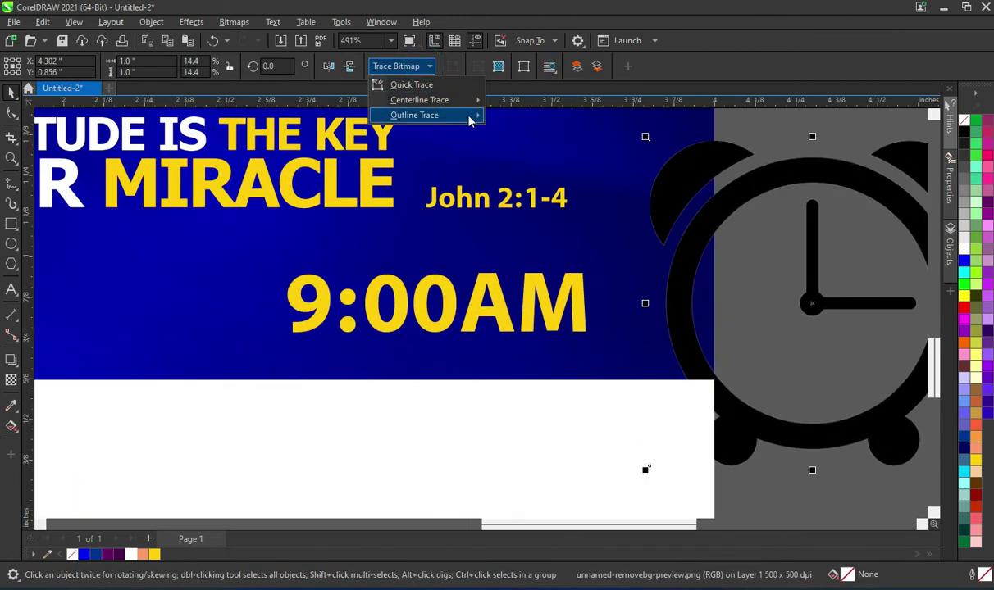
pyautogui.moveTo(467, 115)
pyautogui.click(525, 119)
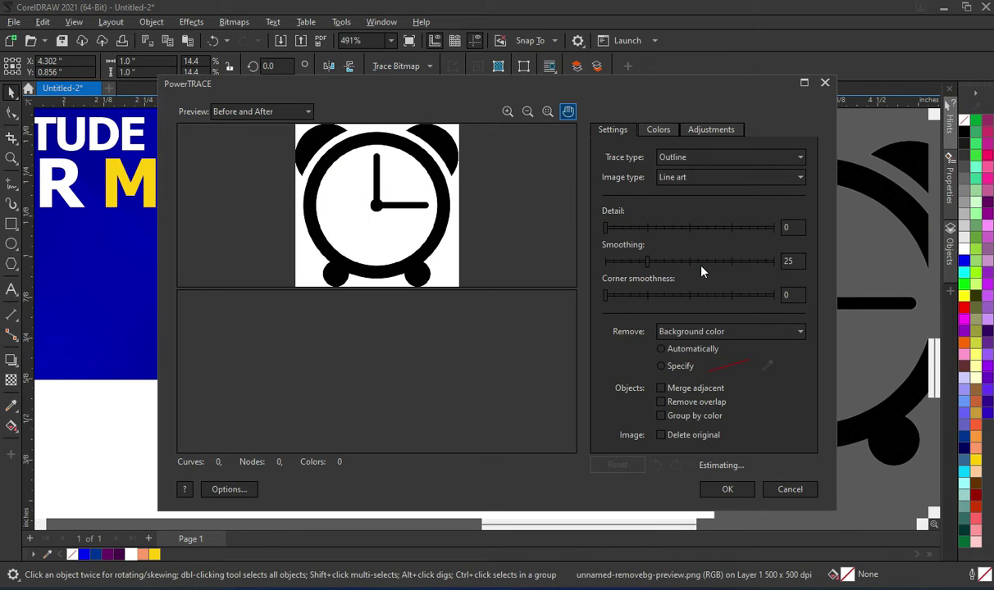
pyautogui.click(725, 490)
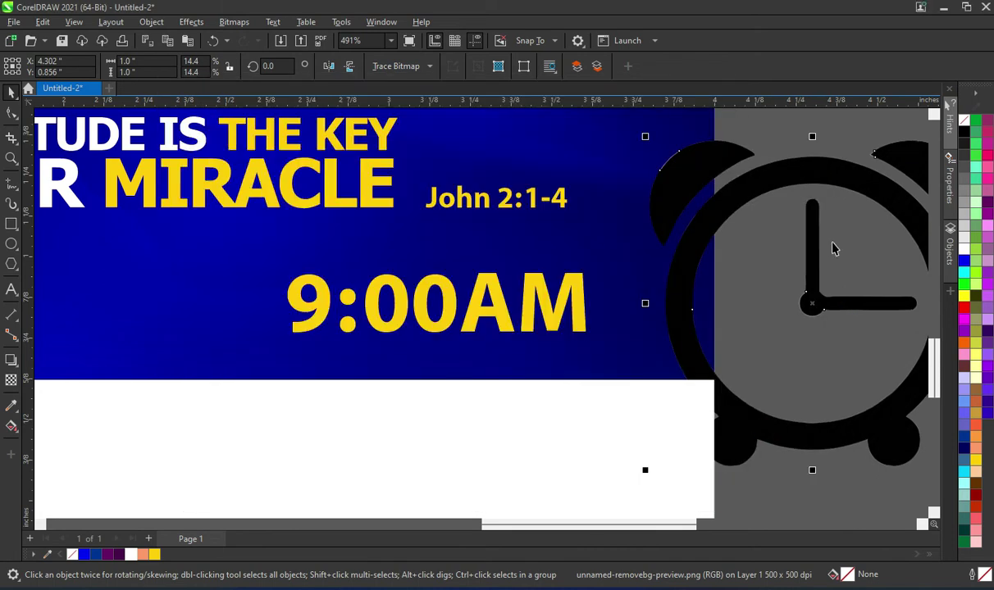
# Move the traced alarm clock down off the original bitmap and delete the bitmap.
pyautogui.scroll(-2, 666, 299)
pyautogui.moveTo(716, 228); pyautogui.dragTo(726, 334)
pyautogui.click(764, 238)
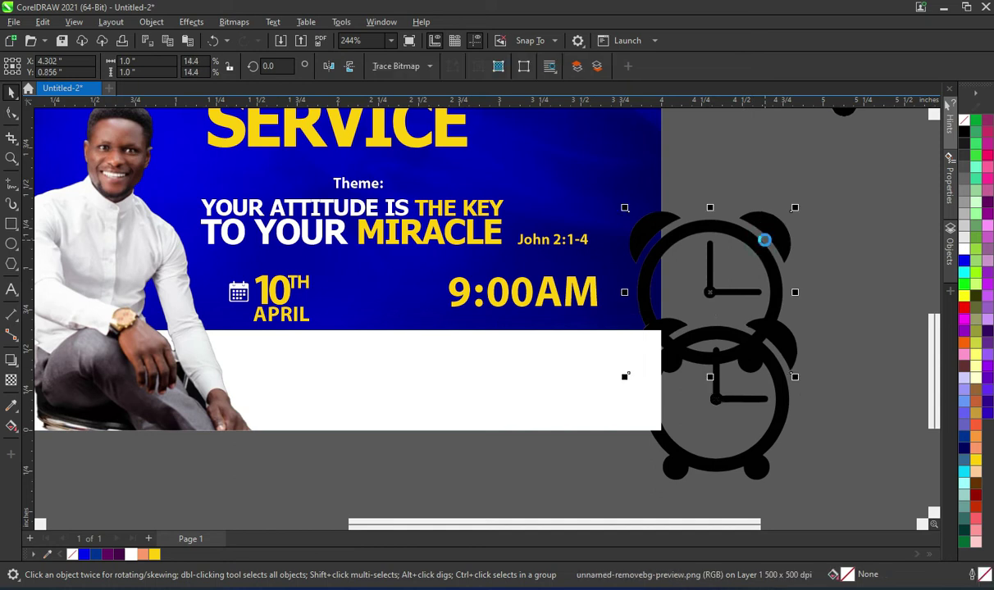
pyautogui.press('Delete')
# Shrink the traced alarm clock to about 0.115 inch beside the flyer and fill it white.
pyautogui.moveTo(759, 348); pyautogui.dragTo(775, 264)
pyautogui.moveTo(646, 400)
pyautogui.mouseDown()
pyautogui.moveTo(723, 326)
pyautogui.moveTo(766, 257)
pyautogui.mouseUp()
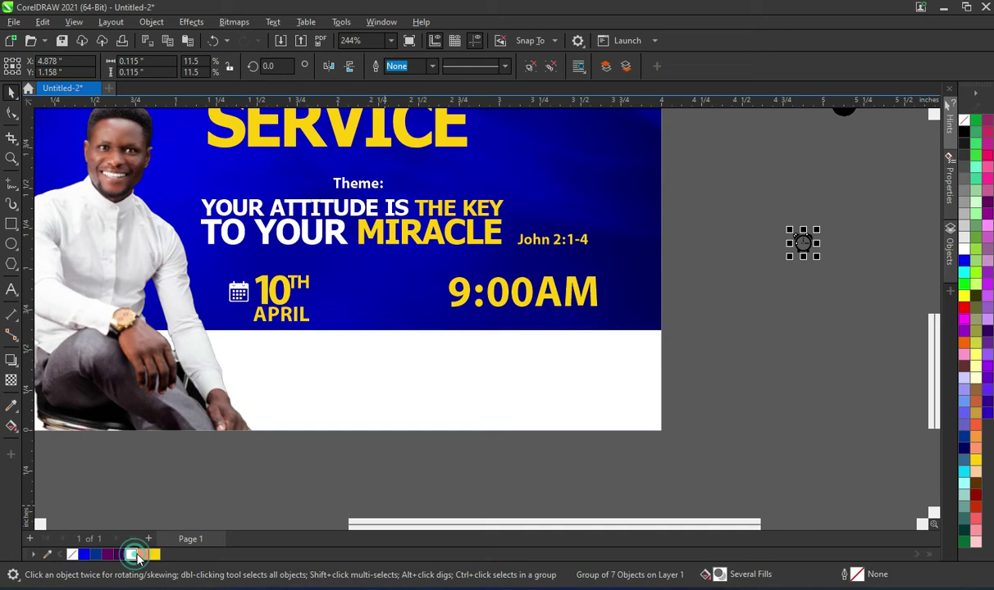
pyautogui.click(134, 555)
# Place the white alarm clock icon just left of "9:00AM", vertically centred on the text.
pyautogui.moveTo(802, 243); pyautogui.dragTo(424, 300)
pyautogui.scroll(1, 425, 300)
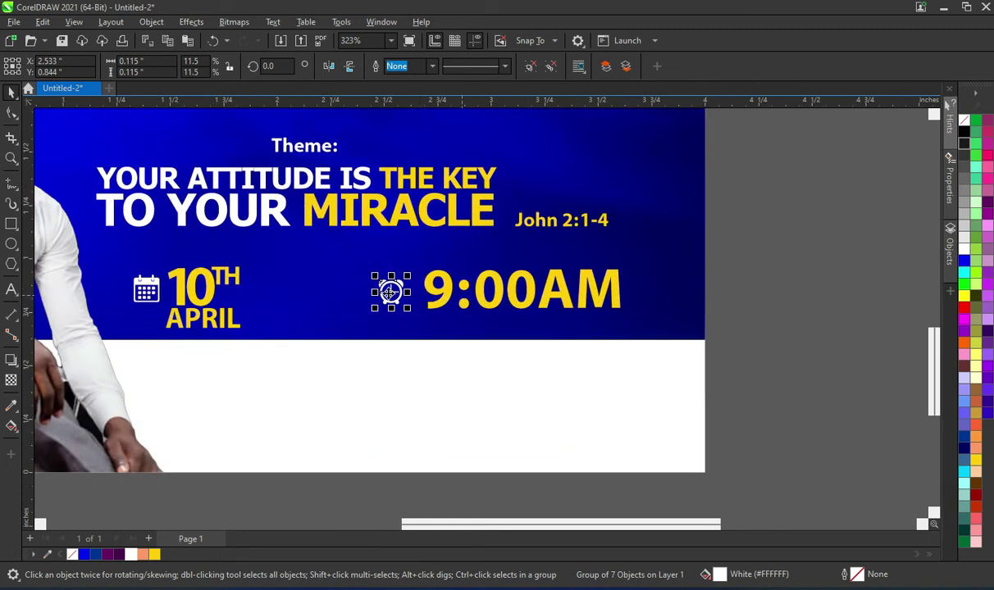
pyautogui.moveTo(391, 292); pyautogui.dragTo(401, 293)
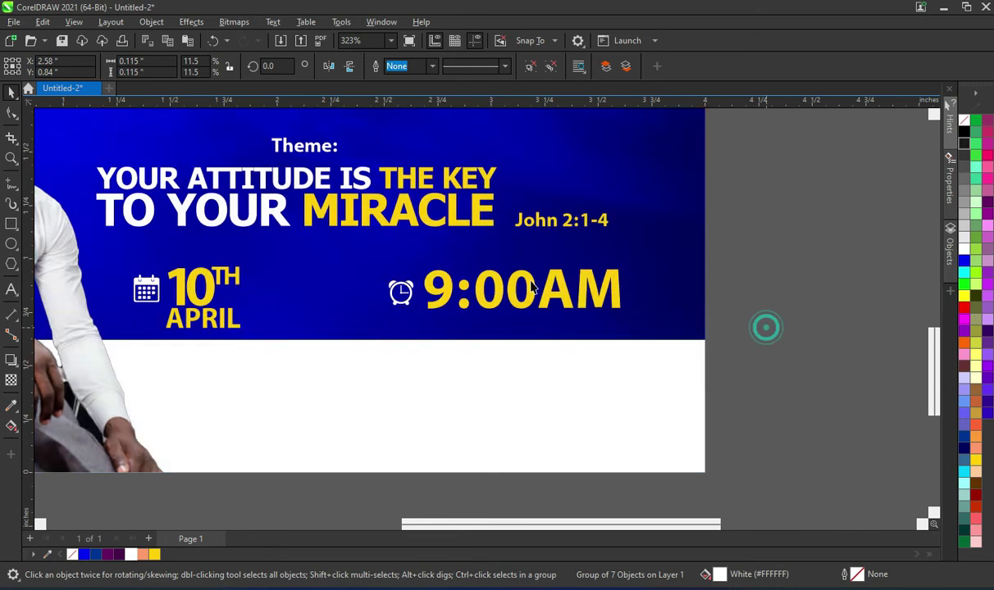
# Tighten the character spacing of "9:00AM" to a text width of about 0.843 inch.
pyautogui.click(494, 281)
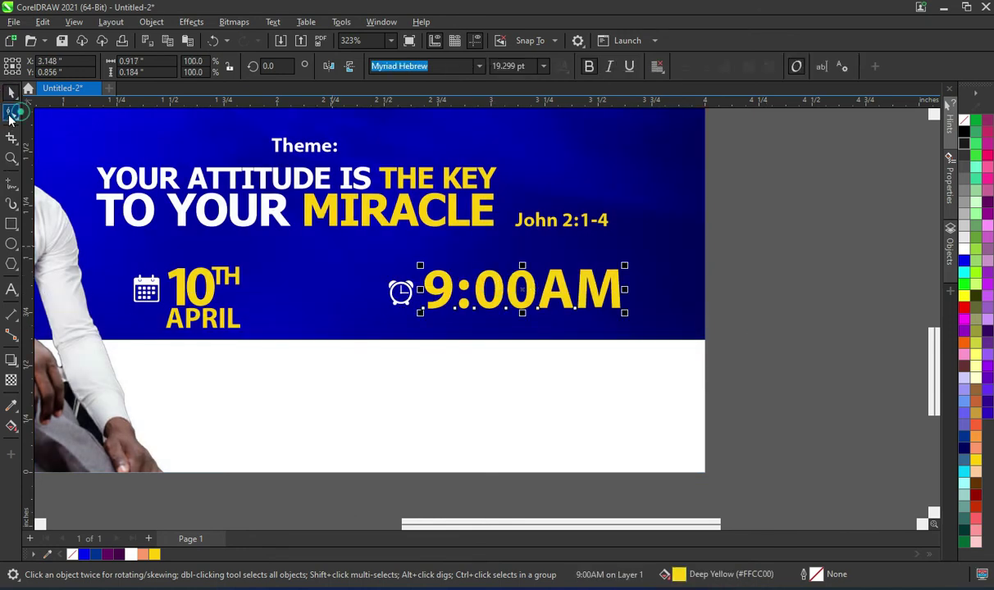
pyautogui.click(11, 114)
pyautogui.moveTo(624, 314); pyautogui.dragTo(604, 321)
pyautogui.click(12, 93)
# Set the "AM" characters in "9:00AM" to 14 pt and deselect the text.
pyautogui.moveTo(531, 289); pyautogui.dragTo(610, 291)
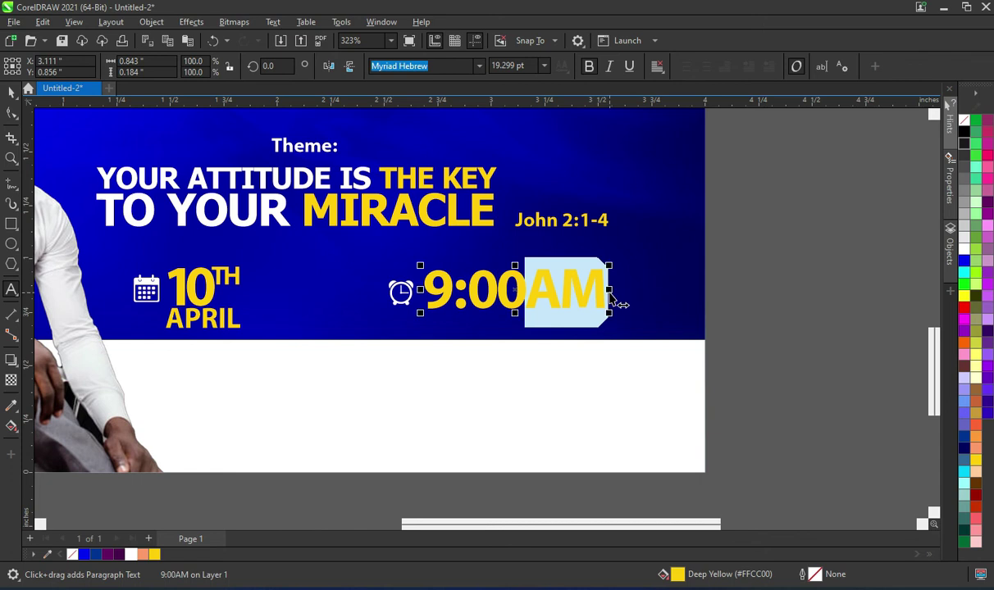
pyautogui.click(492, 65)
pyautogui.moveTo(527, 65); pyautogui.dragTo(464, 66)
pyautogui.write('134')
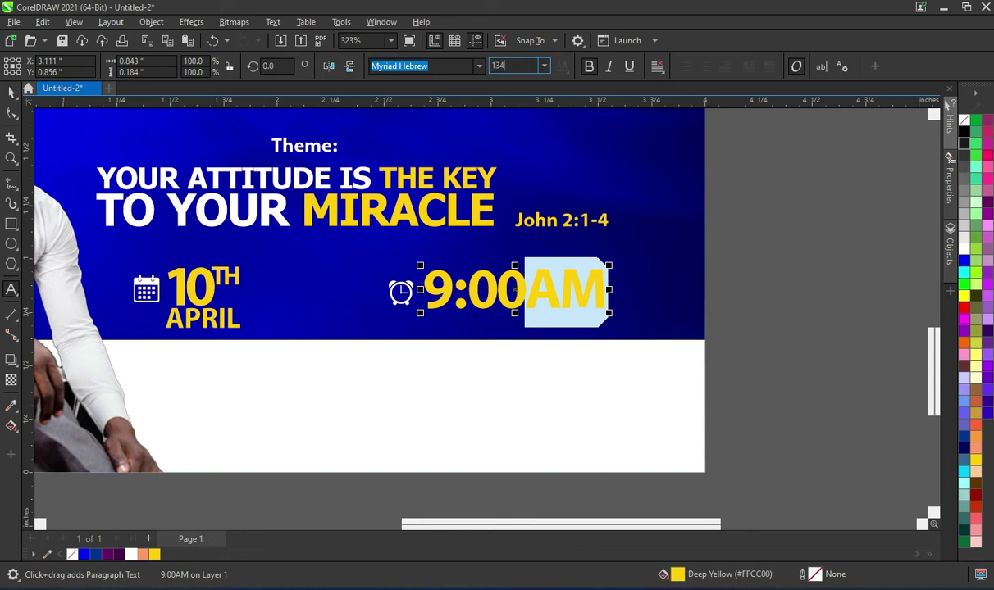
pyautogui.press('BackSpace')
pyautogui.press('BackSpace')
pyautogui.write('4')
pyautogui.press('Return')
pyautogui.hotkey('ctrl', 'space')
pyautogui.click(801, 260)
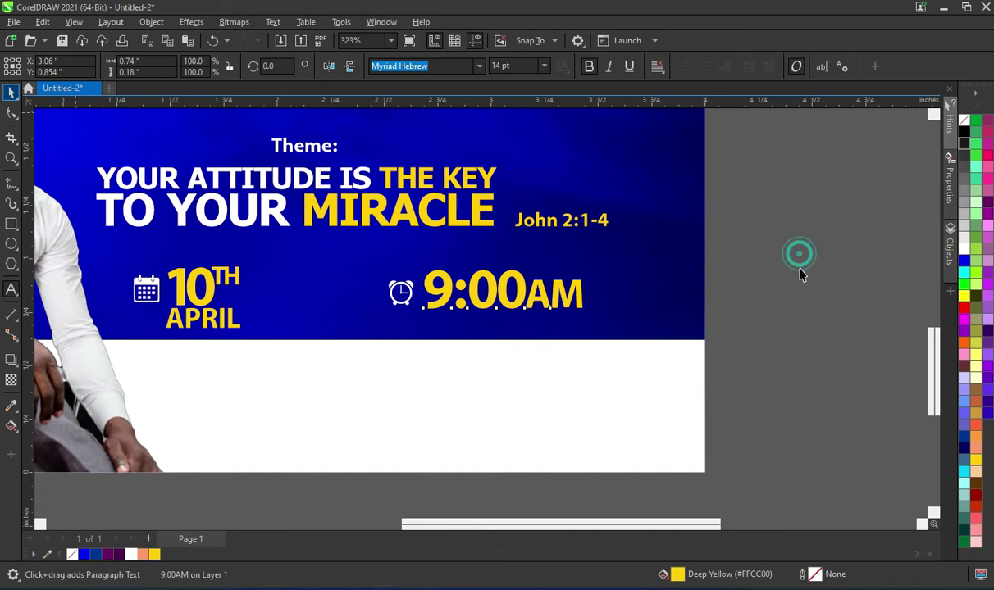
pyautogui.scroll(-1, 619, 291)
pyautogui.scroll(-1, 390, 315)
pyautogui.scroll(1, 501, 312)
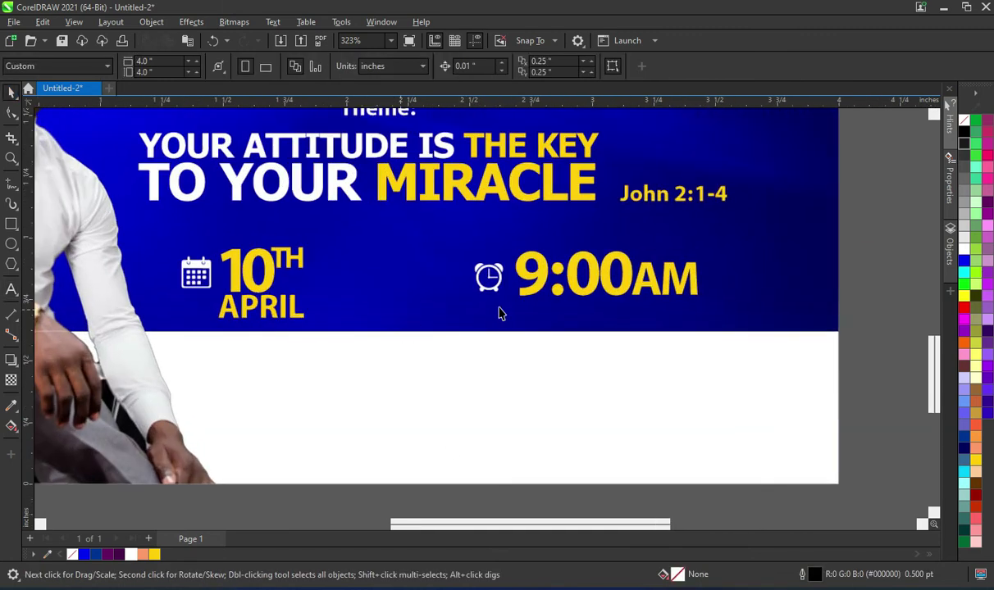
# Move the calendar icon together with "10TH APRIL" about 0.52 inch right, next to the alarm clock icon.
pyautogui.scroll(-2, 428, 459)
pyautogui.click(415, 457)
pyautogui.moveTo(404, 447); pyautogui.dragTo(246, 241)
pyautogui.scroll(3, 299, 270)
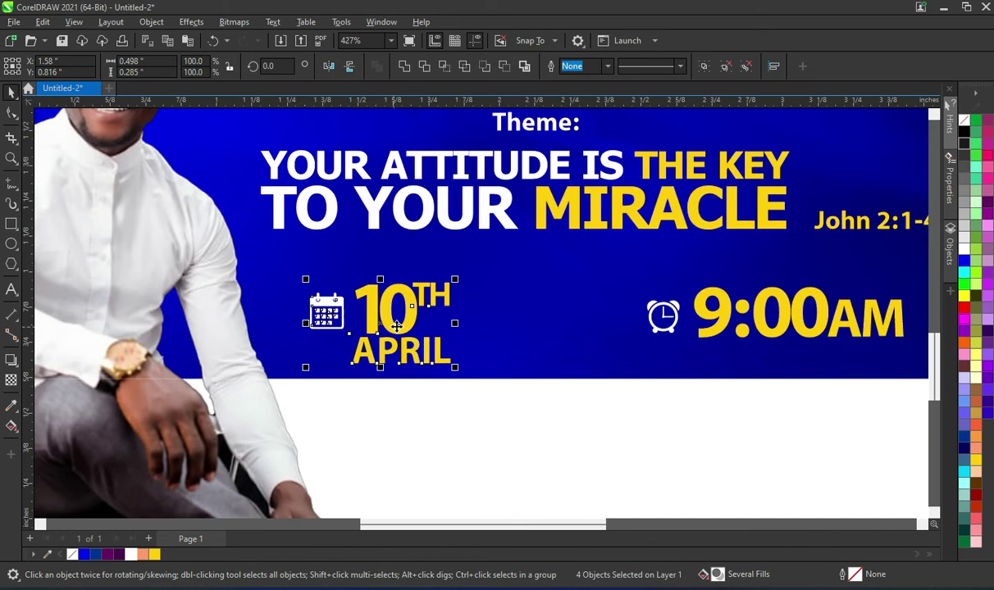
pyautogui.moveTo(397, 326); pyautogui.dragTo(545, 328)
pyautogui.scroll(-3, 574, 323)
pyautogui.scroll(2, 594, 317)
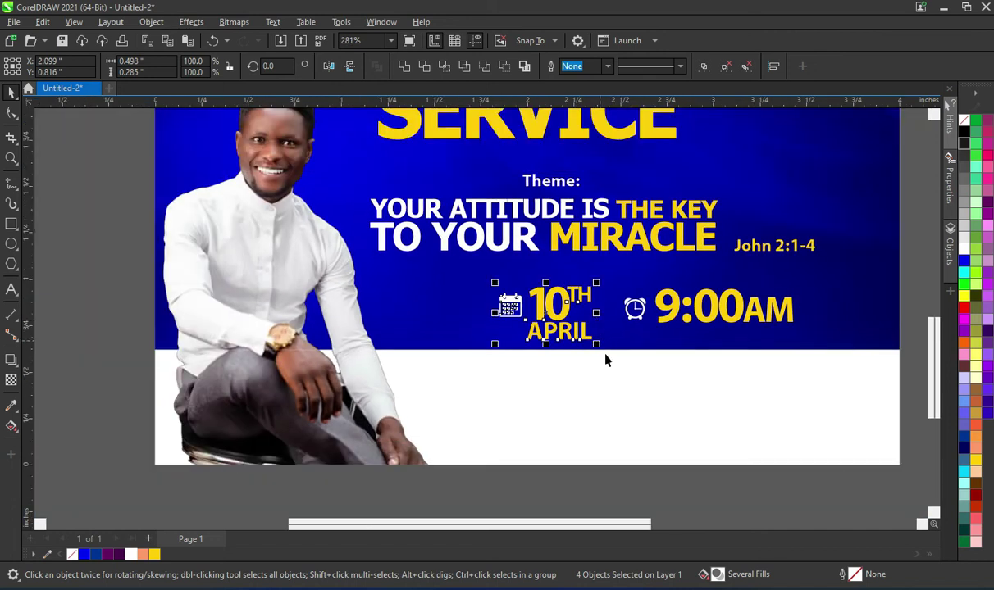
pyautogui.scroll(-2, 511, 286)
pyautogui.click(799, 373)
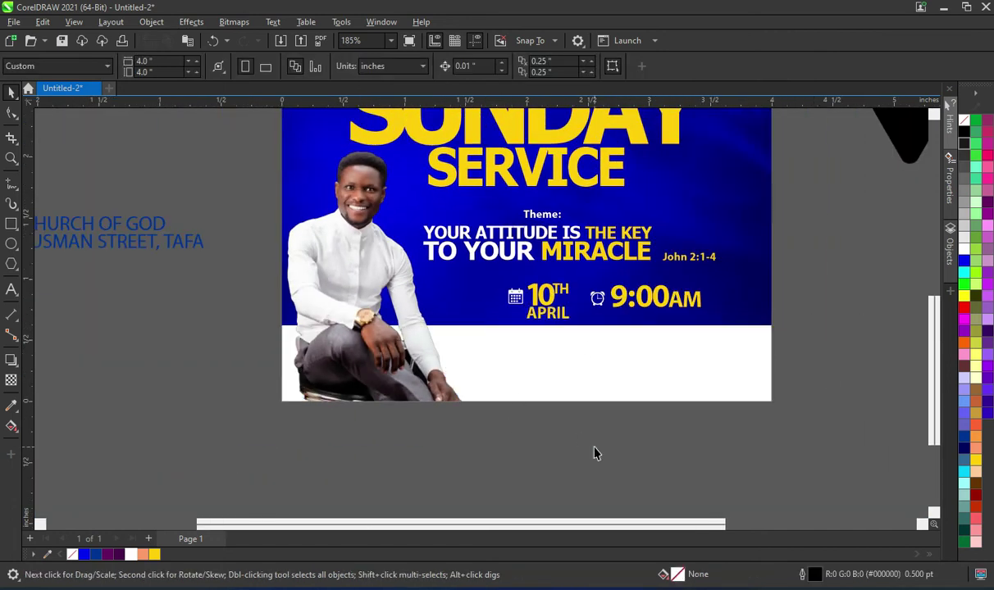
# Fill "APRIL" below the date with white and deselect it.
pyautogui.scroll(1, 548, 309)
pyautogui.click(547, 299)
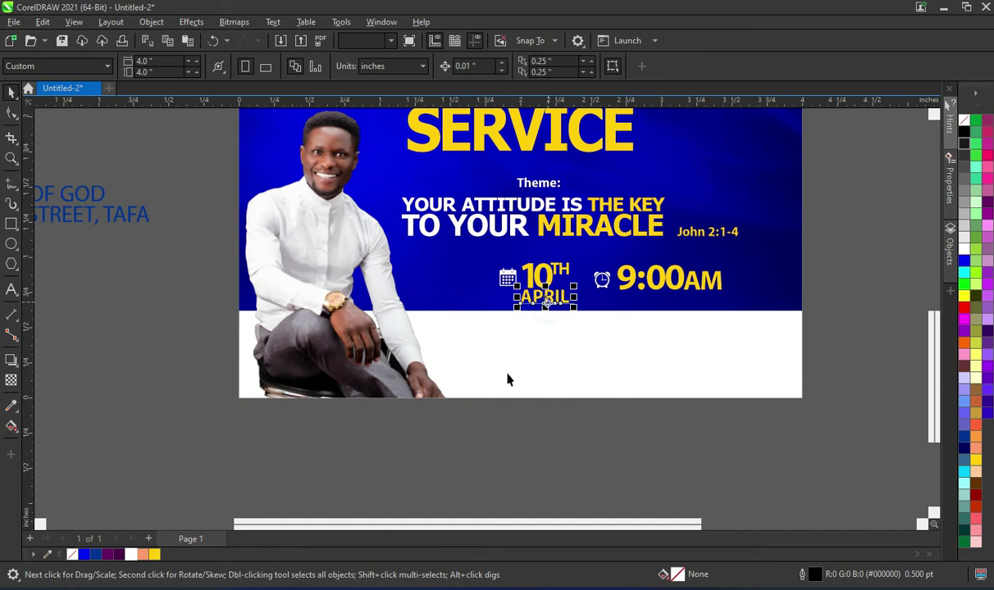
pyautogui.click(130, 555)
pyautogui.click(525, 365)
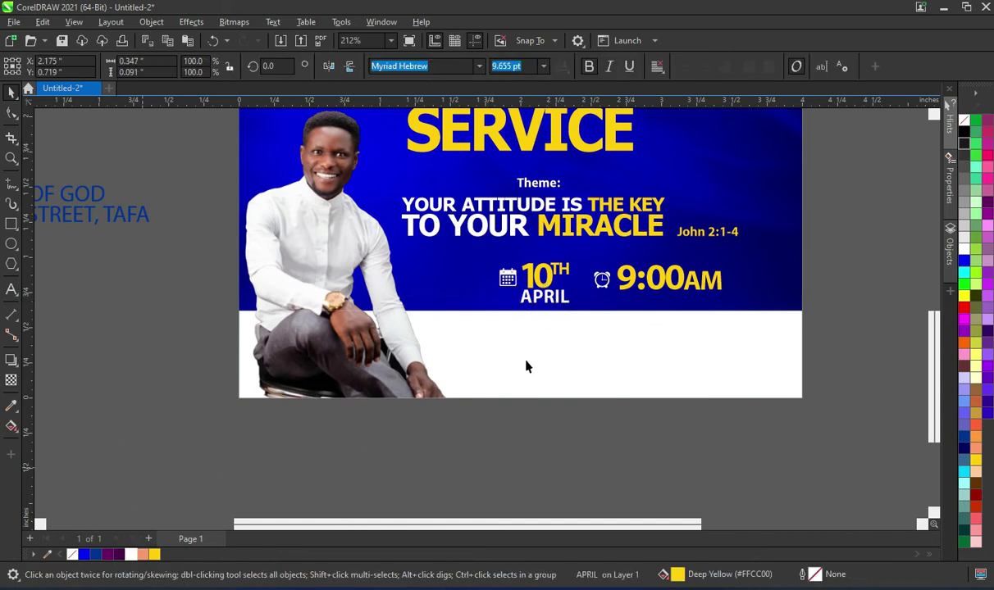
pyautogui.scroll(-1, 563, 314)
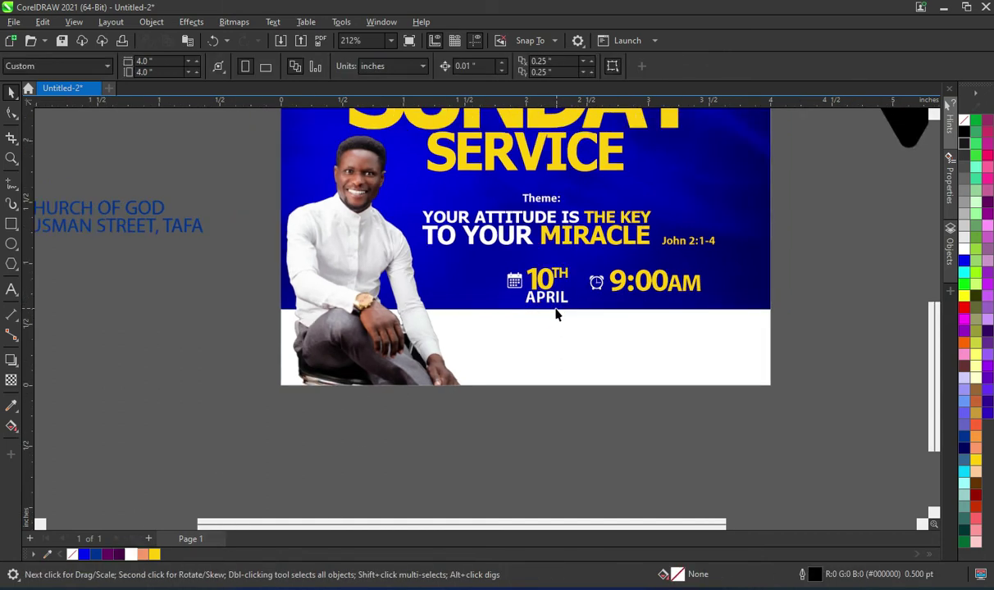
# Move the church name and address text onto the white strip, scale it to about 1.56 inch wide and fill it black.
pyautogui.scroll(3, 558, 314)
pyautogui.scroll(-2, 542, 373)
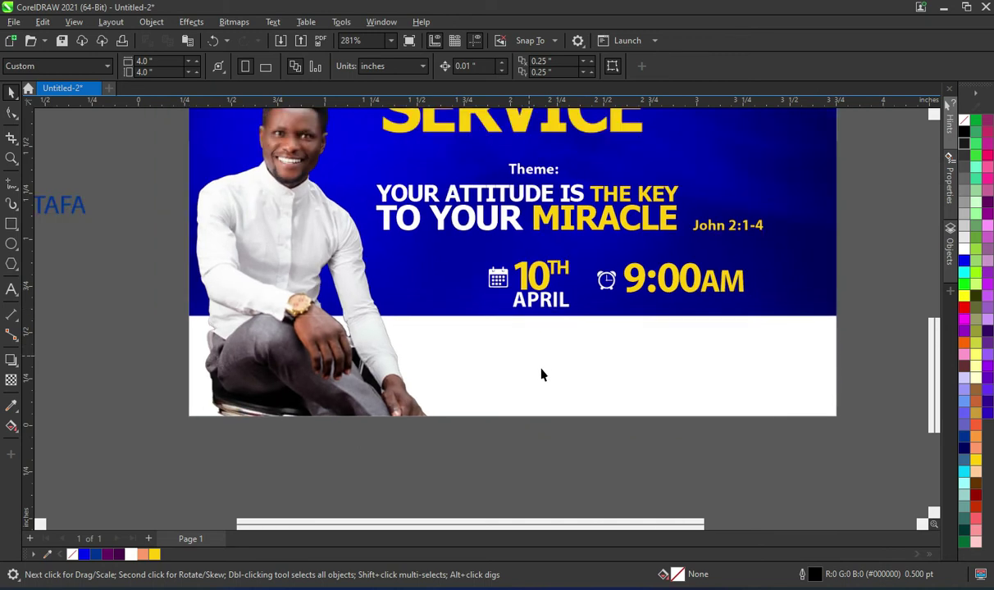
pyautogui.scroll(-1, 566, 435)
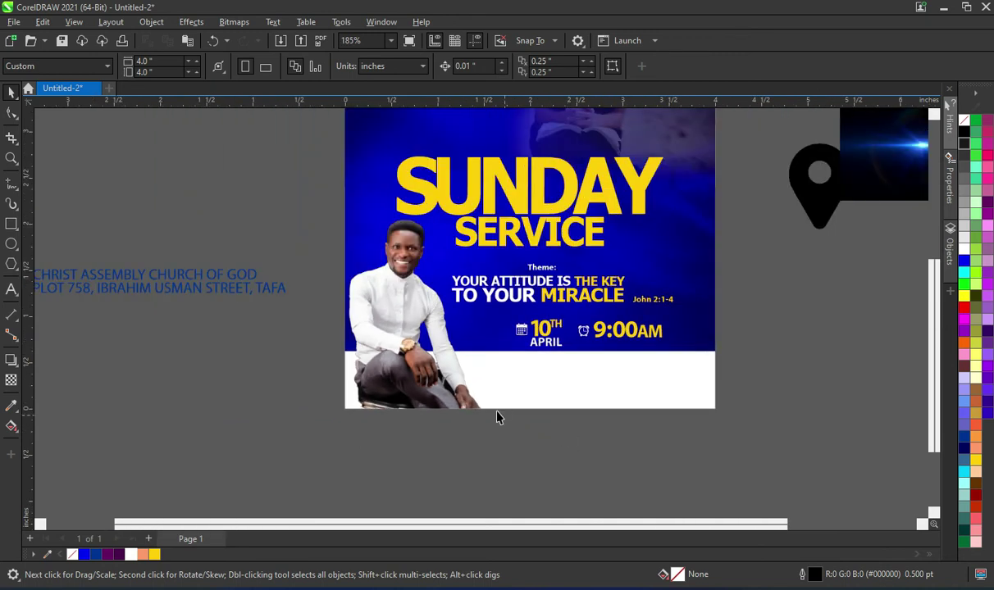
pyautogui.scroll(1, 471, 450)
pyautogui.scroll(1, 242, 488)
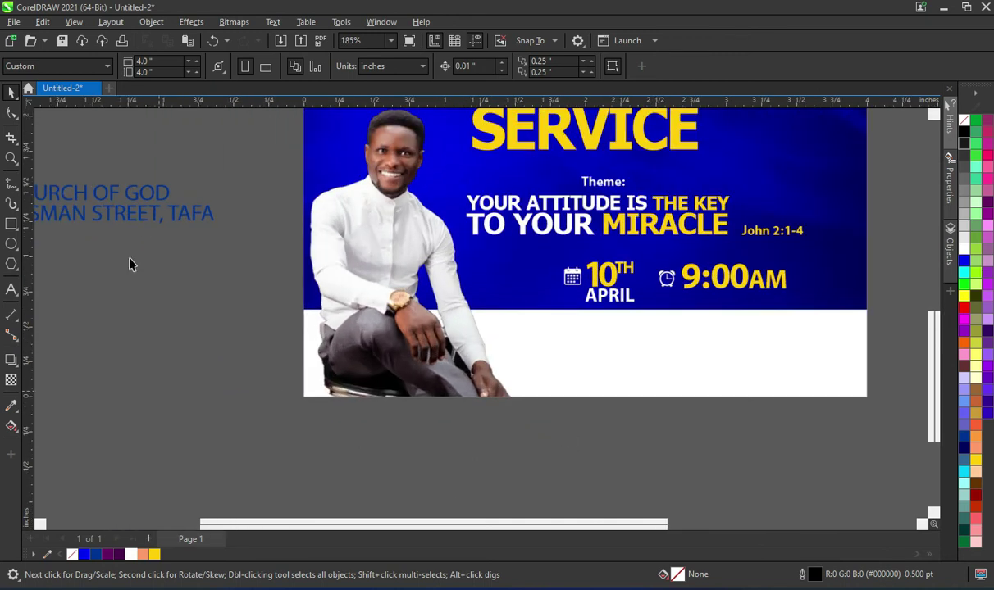
pyautogui.click(135, 215)
pyautogui.moveTo(135, 215); pyautogui.dragTo(267, 382)
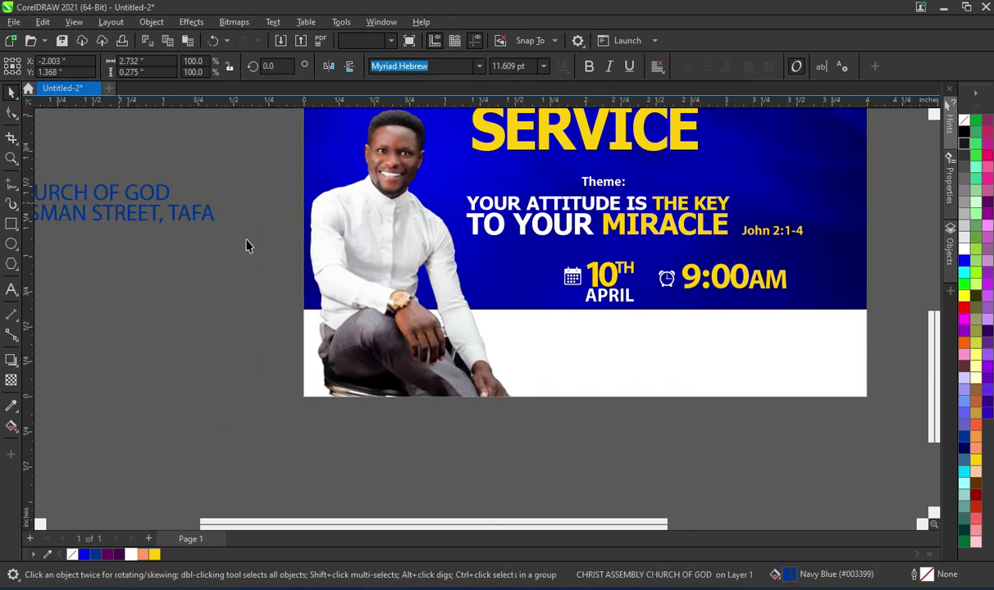
pyautogui.moveTo(210, 309); pyautogui.dragTo(826, 351)
pyautogui.moveTo(906, 384); pyautogui.dragTo(743, 366)
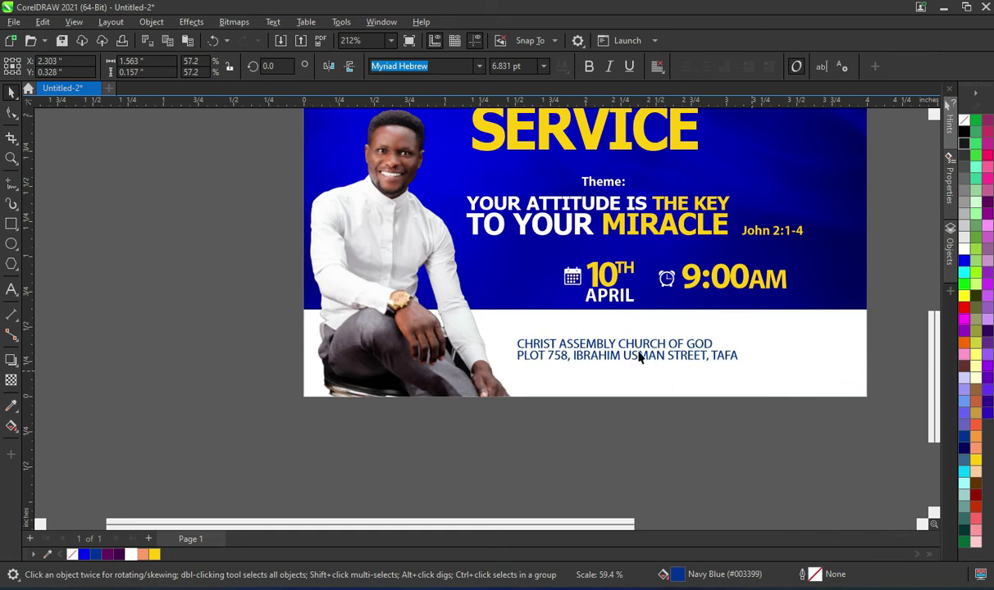
pyautogui.moveTo(629, 351); pyautogui.dragTo(681, 359)
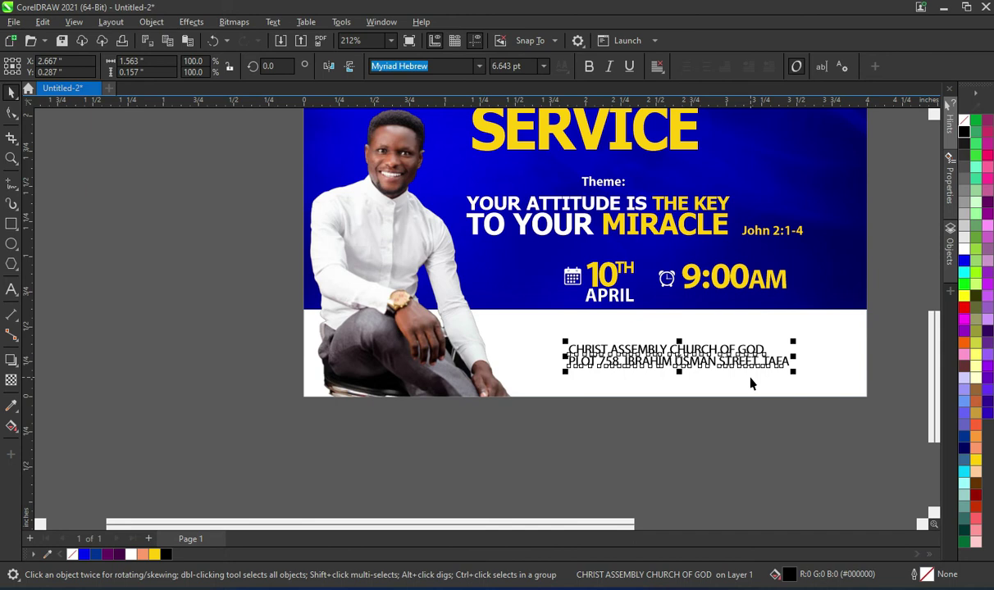
# Center-align the two lines of venue text on the white strip and deselect them.
pyautogui.scroll(2, 828, 376)
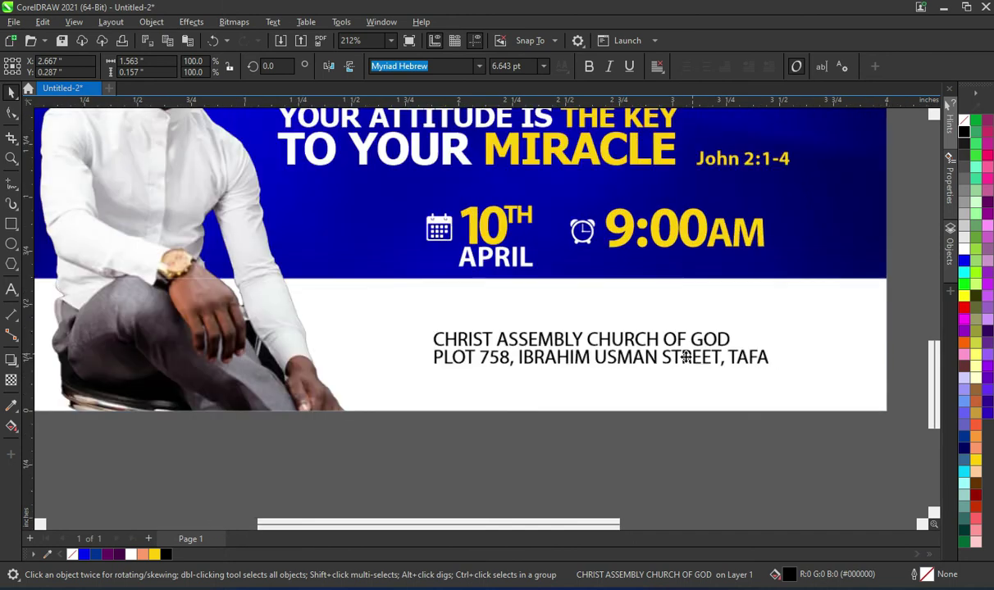
pyautogui.click(659, 67)
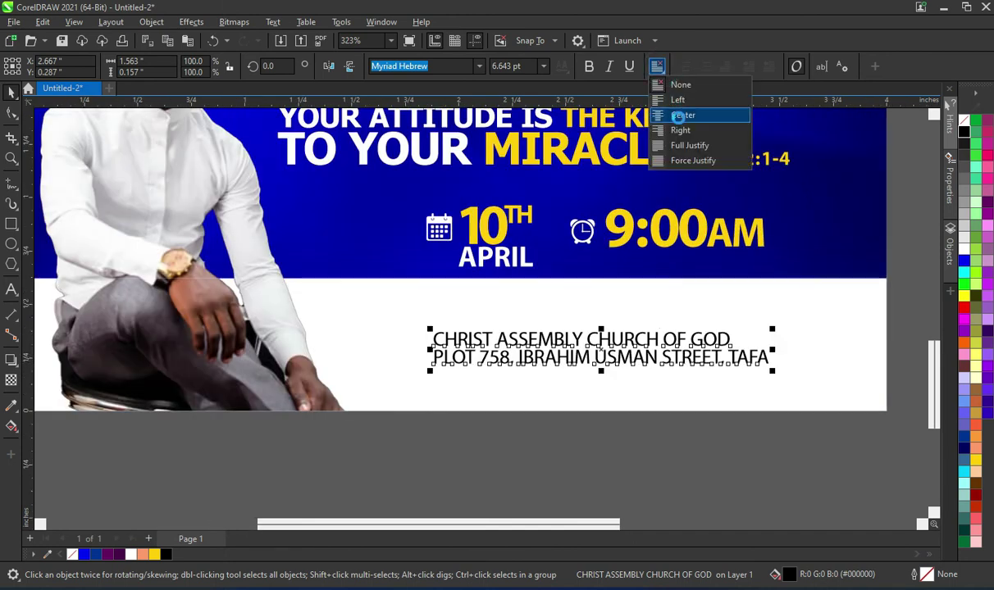
pyautogui.click(677, 116)
pyautogui.click(588, 398)
pyautogui.scroll(-1, 577, 354)
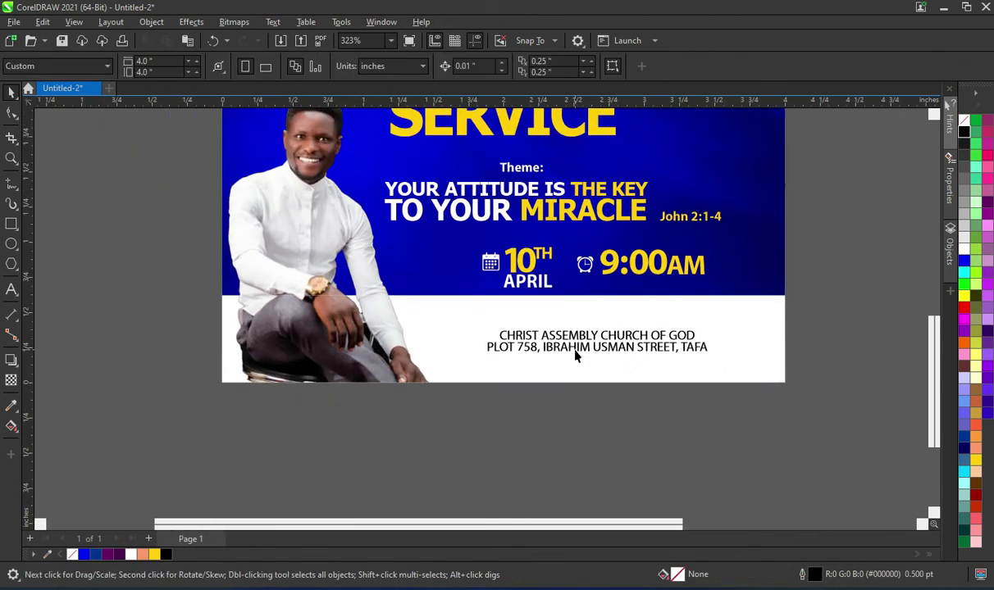
# Set the venue text's font to Myriad Hebrew Bold and deselect it.
pyautogui.scroll(1, 577, 351)
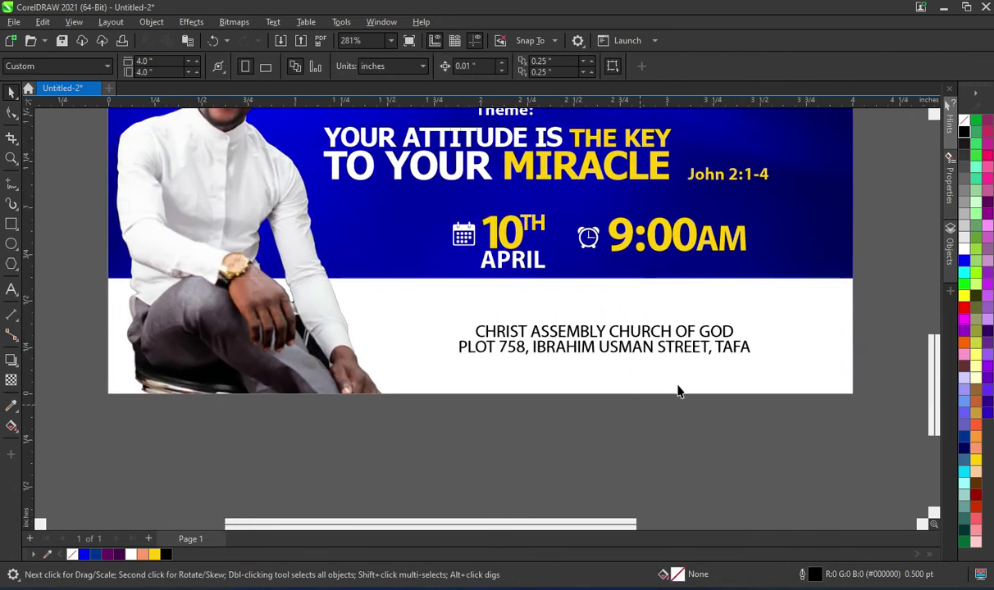
pyautogui.scroll(2, 693, 359)
pyautogui.scroll(-1, 651, 341)
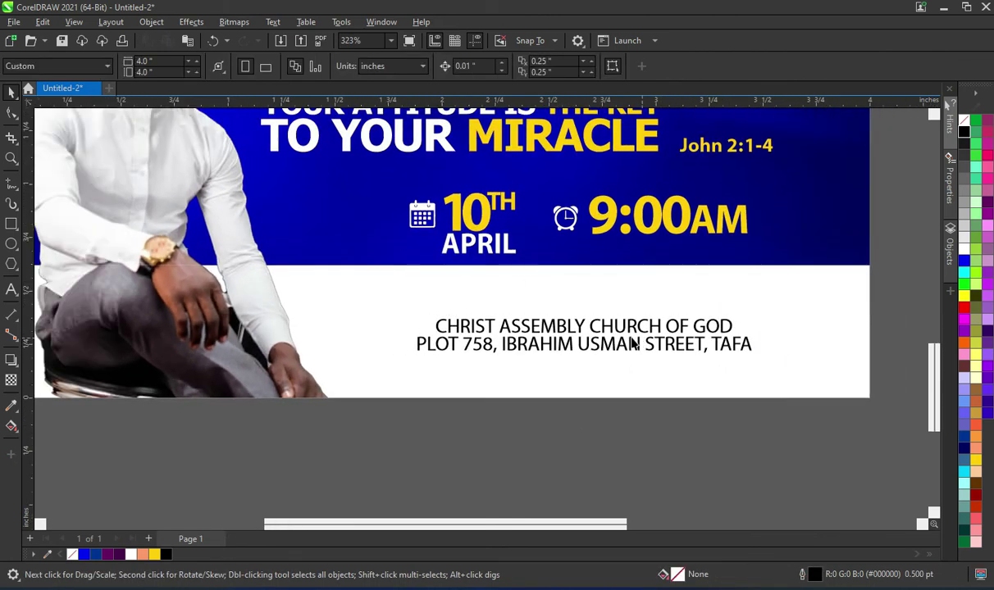
pyautogui.scroll(-1, 632, 346)
pyautogui.click(633, 348)
pyautogui.click(477, 65)
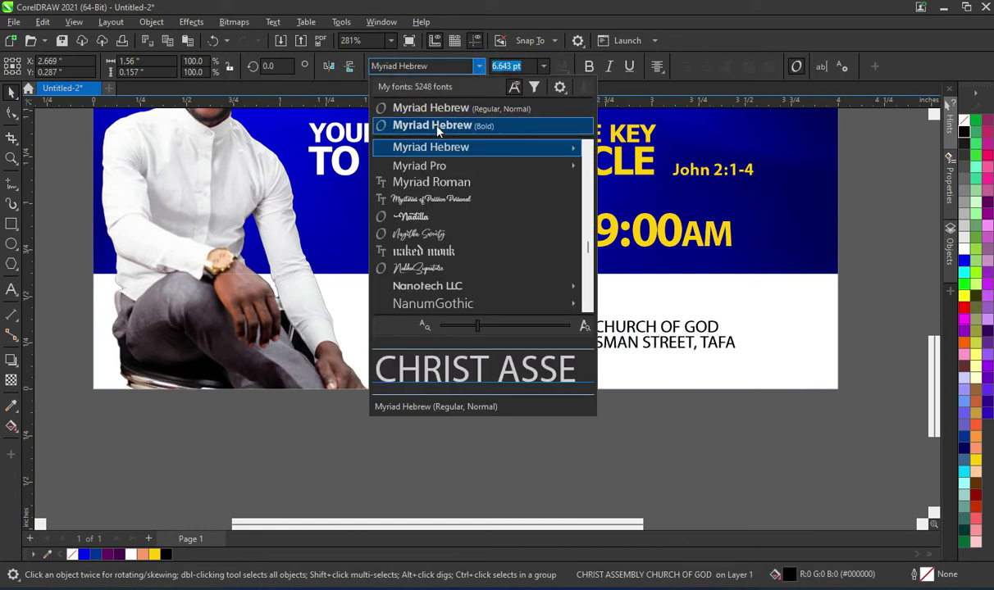
pyautogui.click(434, 126)
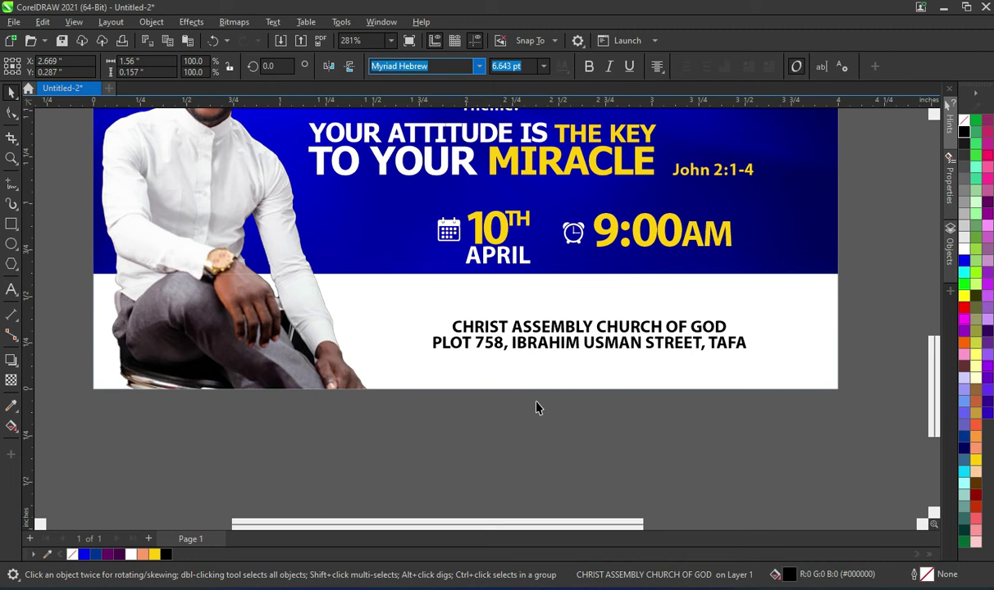
pyautogui.click(570, 358)
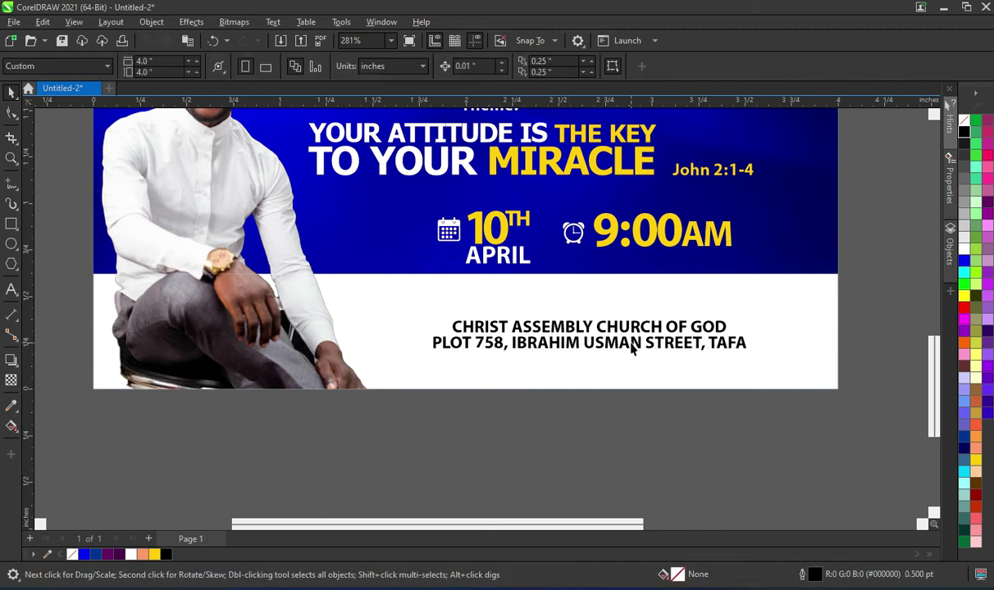
# Move the location pin image down beside the flyer and outline-trace it as line art, removing the background color.
pyautogui.scroll(-1, 630, 350)
pyautogui.scroll(1, 611, 349)
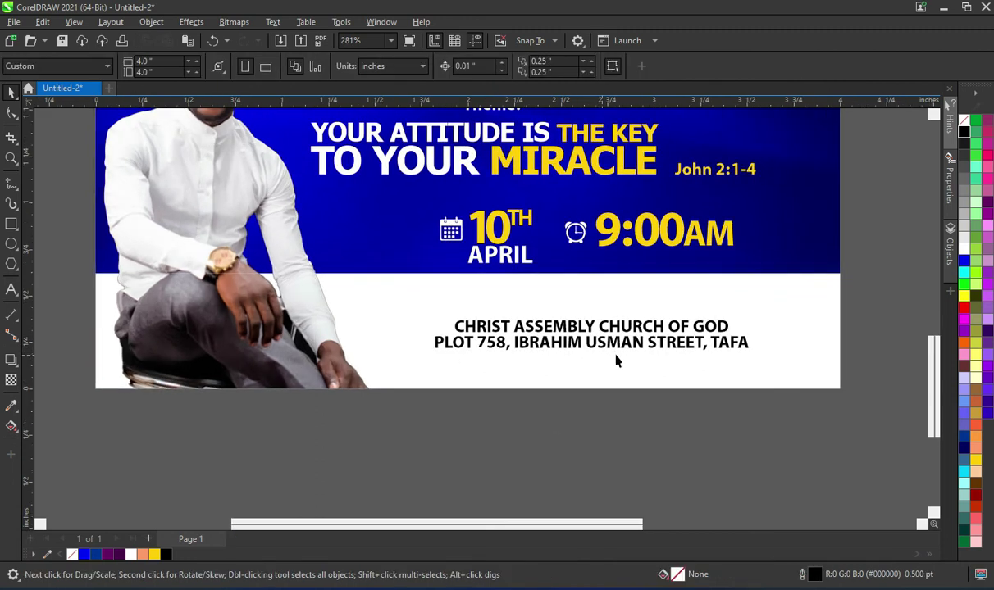
pyautogui.scroll(-2, 617, 361)
pyautogui.click(772, 204)
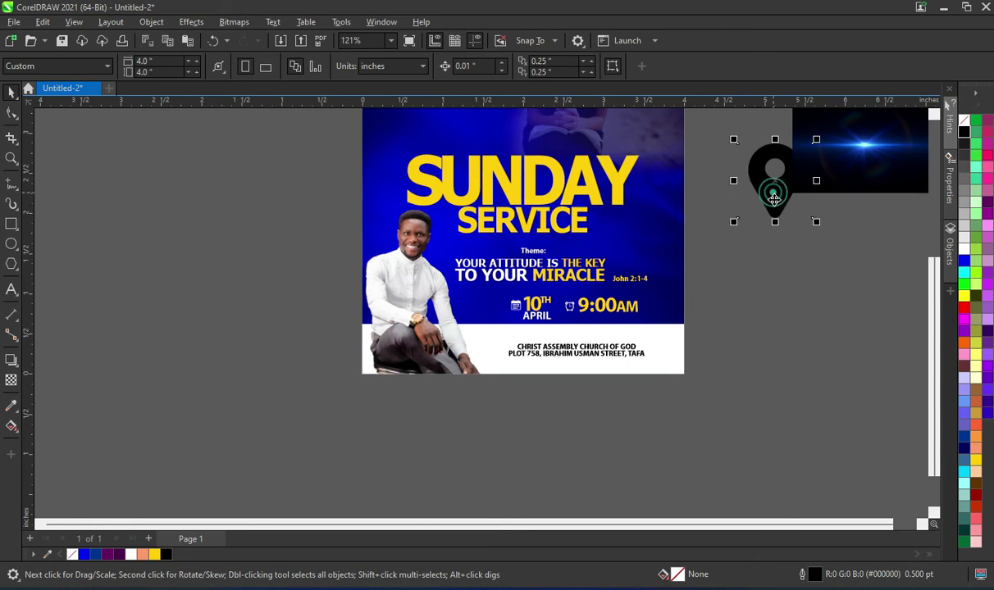
pyautogui.moveTo(771, 204); pyautogui.dragTo(754, 310)
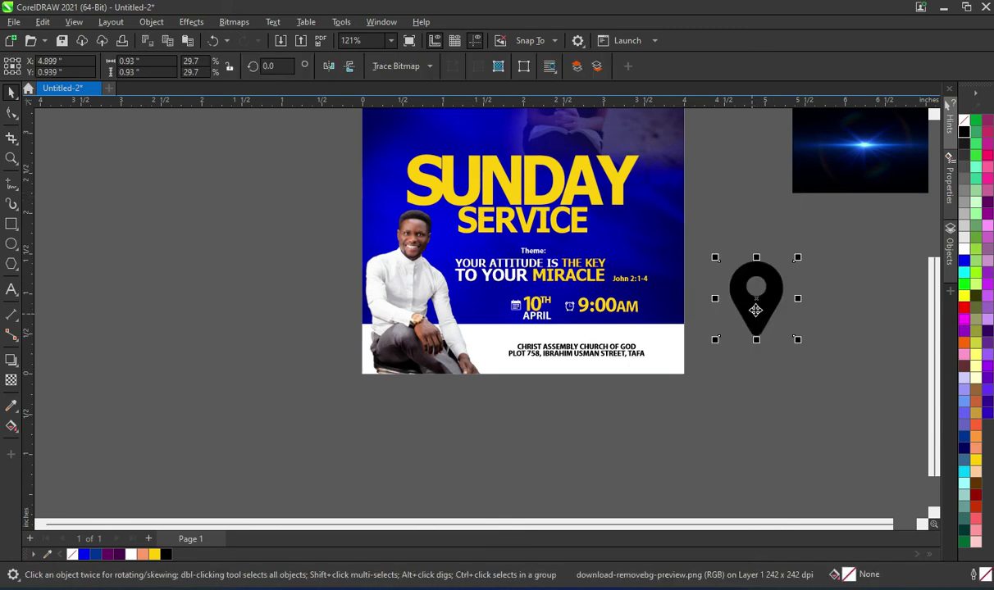
pyautogui.scroll(2, 754, 310)
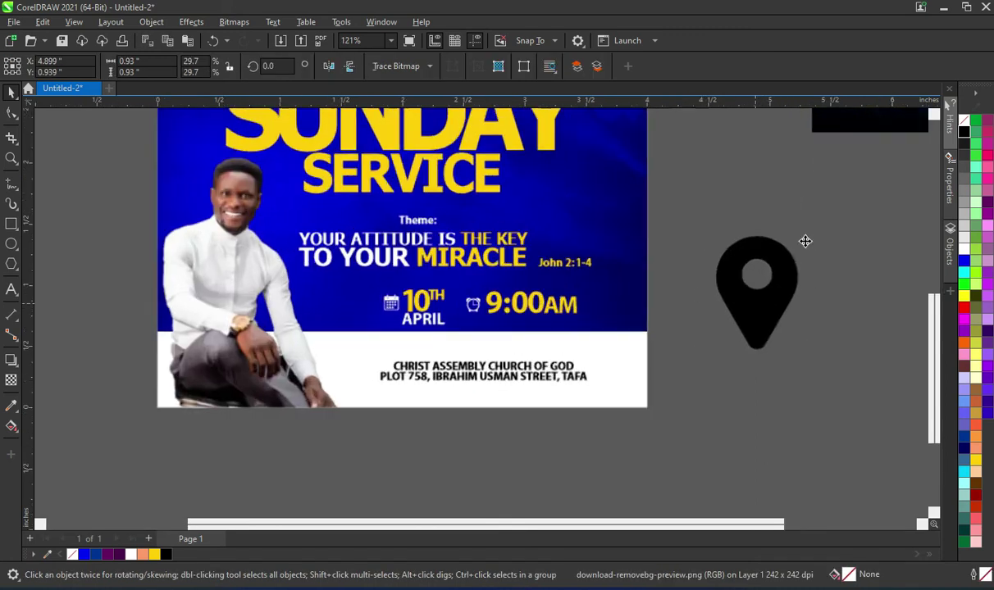
pyautogui.click(428, 69)
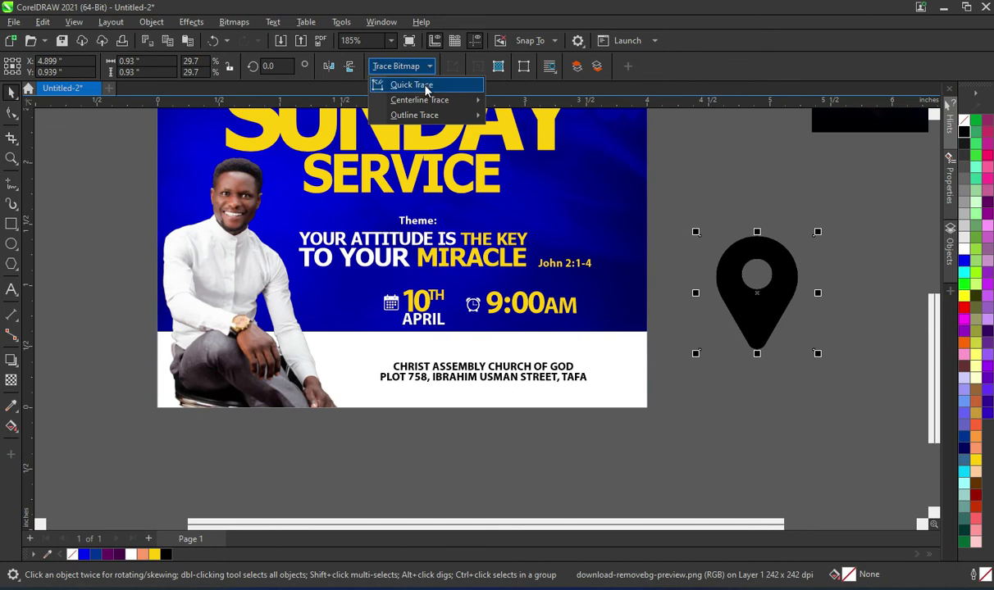
pyautogui.moveTo(425, 116)
pyautogui.click(517, 117)
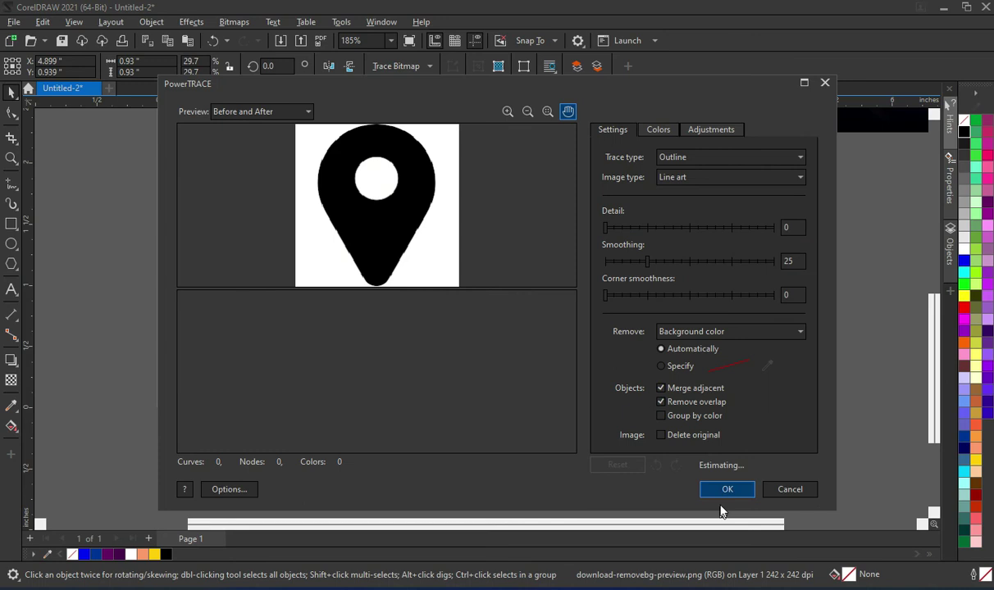
pyautogui.click(724, 489)
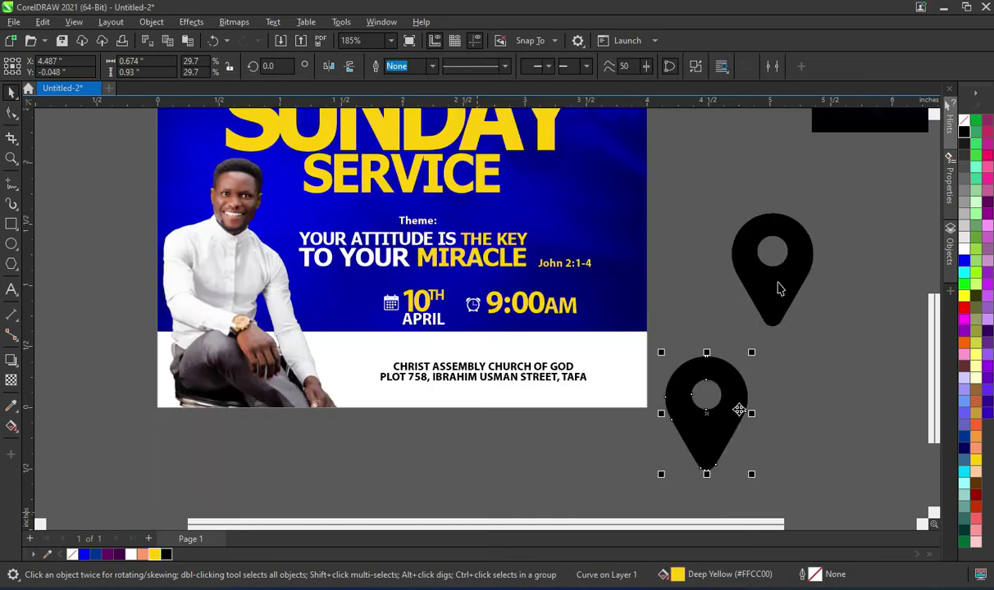
# Scale the traced pin down to about 0.09 × 0.13 inch and place it just before the venue text.
pyautogui.moveTo(751, 474); pyautogui.dragTo(679, 392)
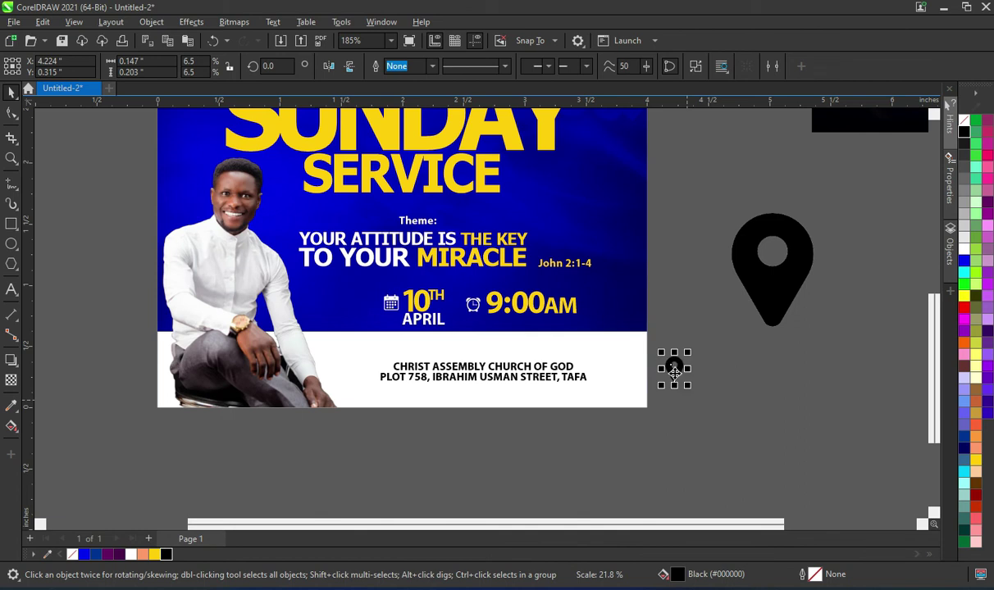
pyautogui.moveTo(342, 403); pyautogui.dragTo(405, 363)
pyautogui.scroll(2, 371, 410)
pyautogui.moveTo(394, 378); pyautogui.dragTo(397, 382)
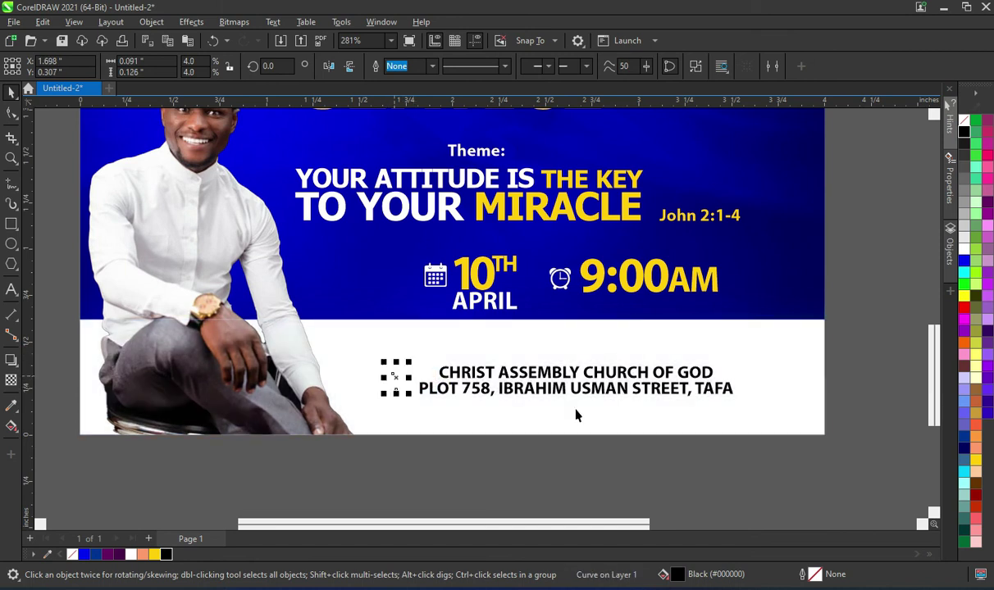
pyautogui.click(707, 474)
# Delete the original location pin image and move the lens flare image down and closer to the flyer.
pyautogui.scroll(-2, 487, 355)
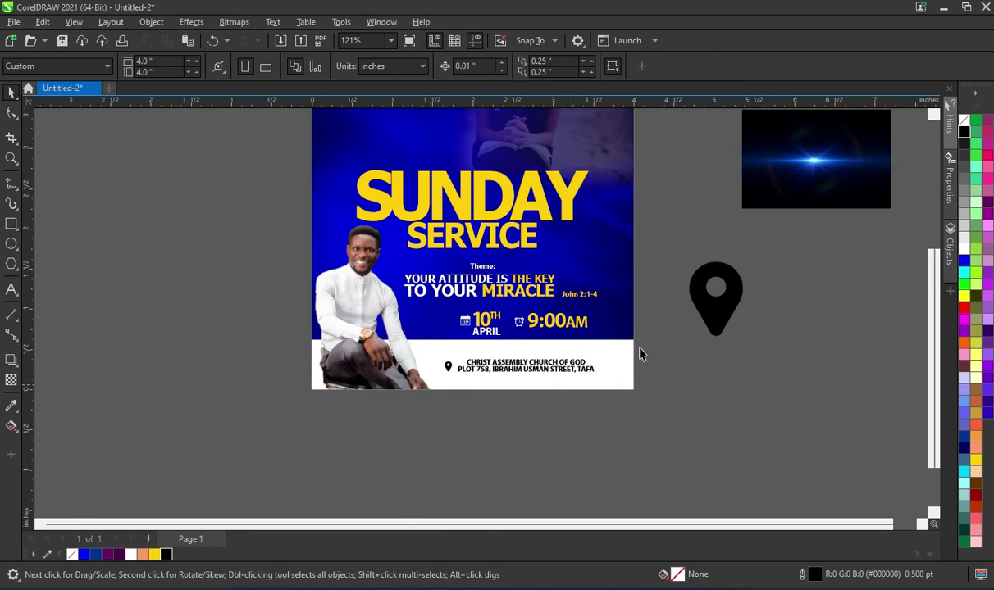
pyautogui.click(707, 313)
pyautogui.press('Delete')
pyautogui.scroll(2, 339, 353)
pyautogui.press('F5')
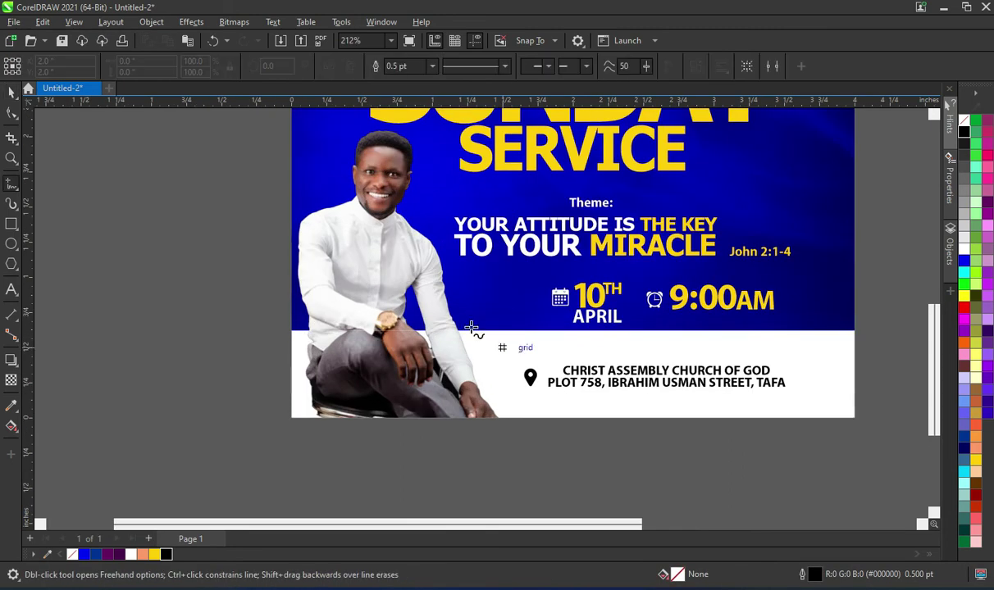
pyautogui.press('F4')
pyautogui.click(10, 93)
pyautogui.moveTo(779, 234); pyautogui.dragTo(687, 308)
pyautogui.moveTo(571, 524); pyautogui.dragTo(475, 524)
# Nudge the "SUNDAY" and "SERVICE" title texts up together by about 0.04 inch and deselect them.
pyautogui.scroll(-1, 583, 278)
pyautogui.scroll(1, 572, 280)
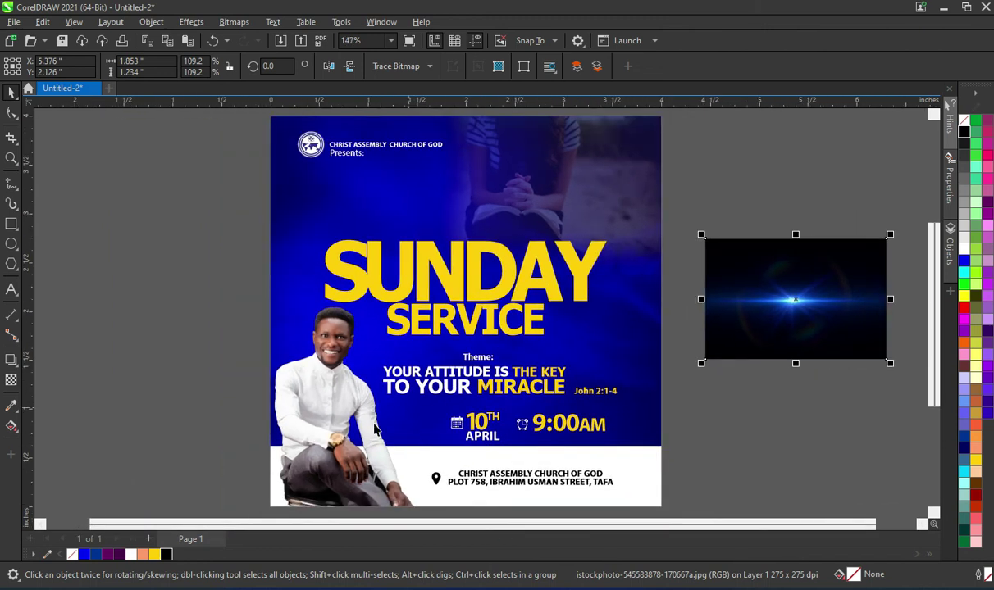
pyautogui.scroll(1, 420, 348)
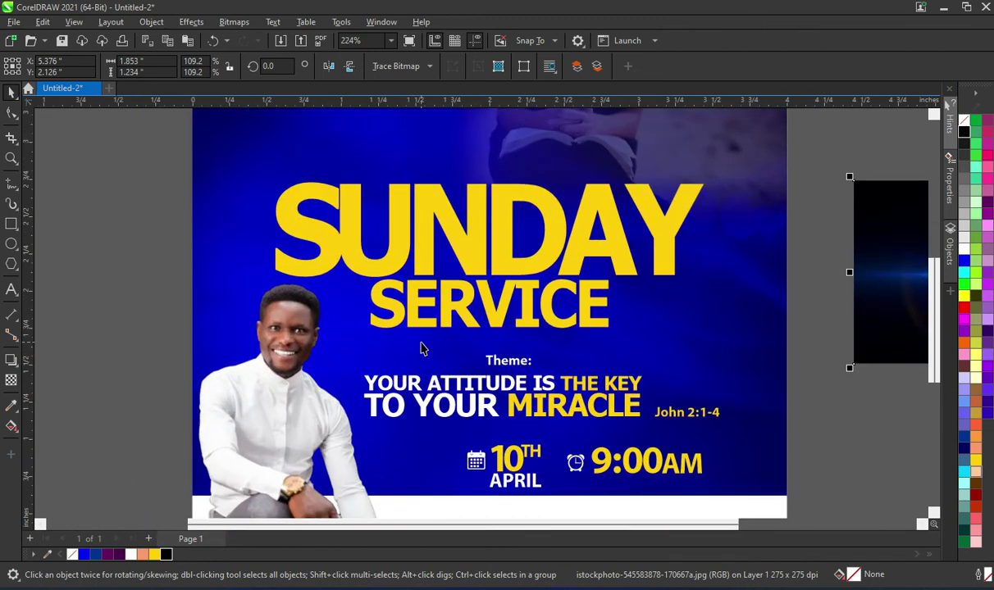
pyautogui.scroll(-2, 623, 268)
pyautogui.moveTo(295, 199); pyautogui.dragTo(663, 306)
pyautogui.press('Up')
pyautogui.press('Up')
pyautogui.press('Up')
pyautogui.press('Up')
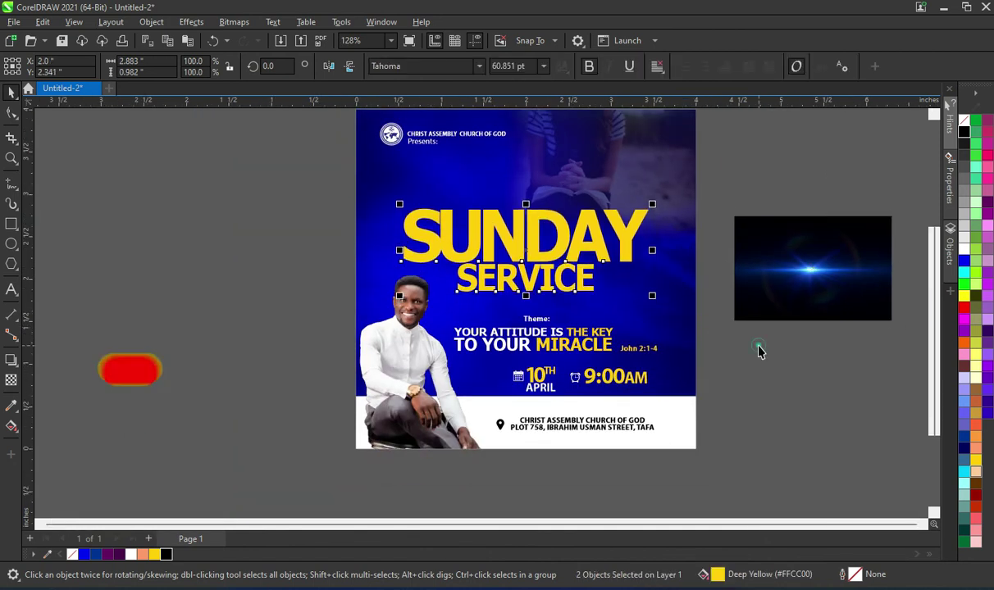
pyautogui.click(759, 351)
# Move the lens flare image over the middle of the title, centered at about X 1.99, Y 2.35 inches.
pyautogui.scroll(2, 567, 314)
pyautogui.moveTo(856, 277); pyautogui.dragTo(476, 249)
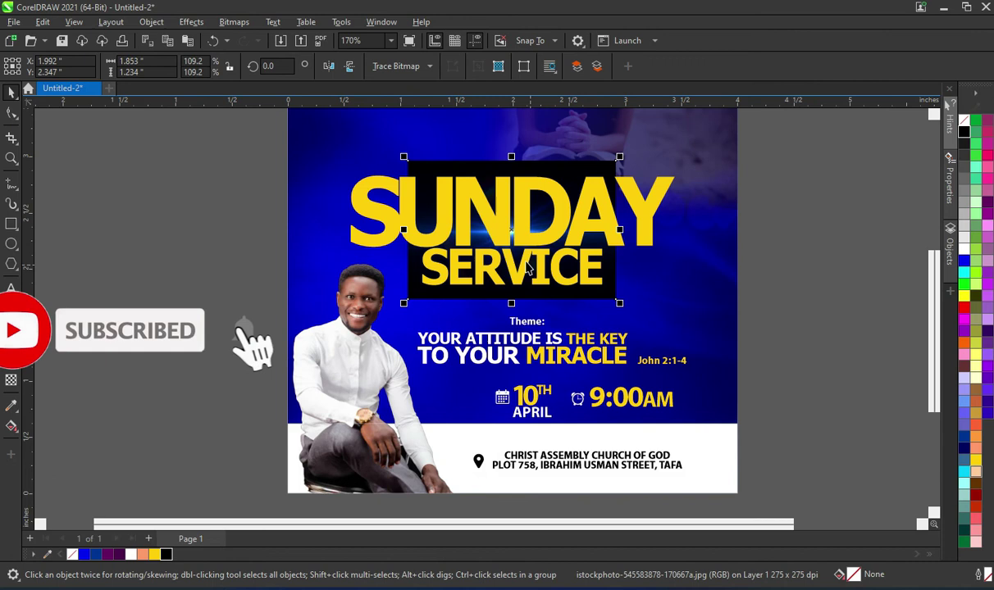
pyautogui.scroll(1, 524, 259)
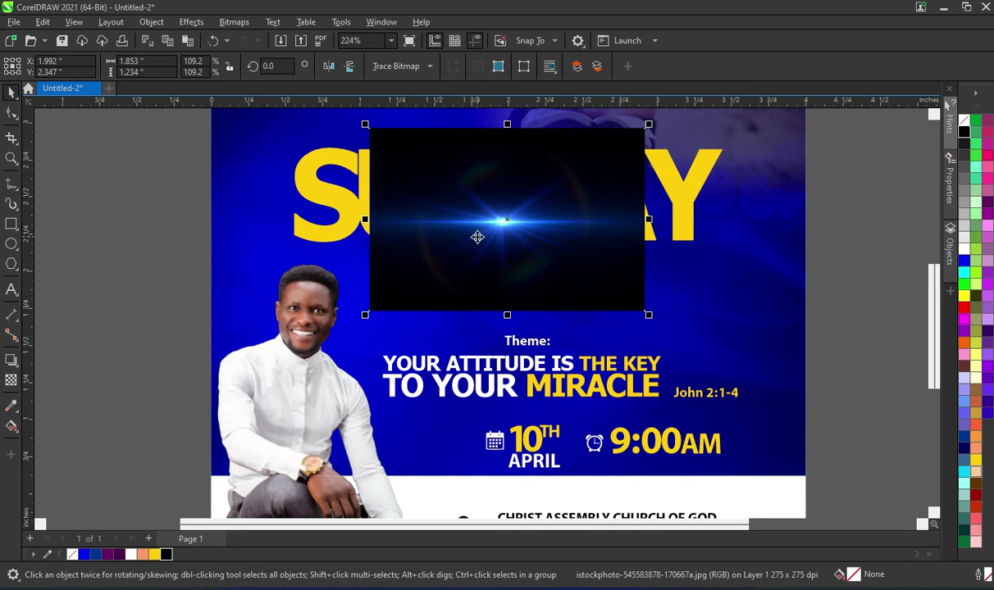
# Fade the lens flare's bottom edge with a linear fountain transparency and convert it to a 300 dpi bitmap.
pyautogui.click(12, 380)
pyautogui.moveTo(494, 261); pyautogui.dragTo(493, 300)
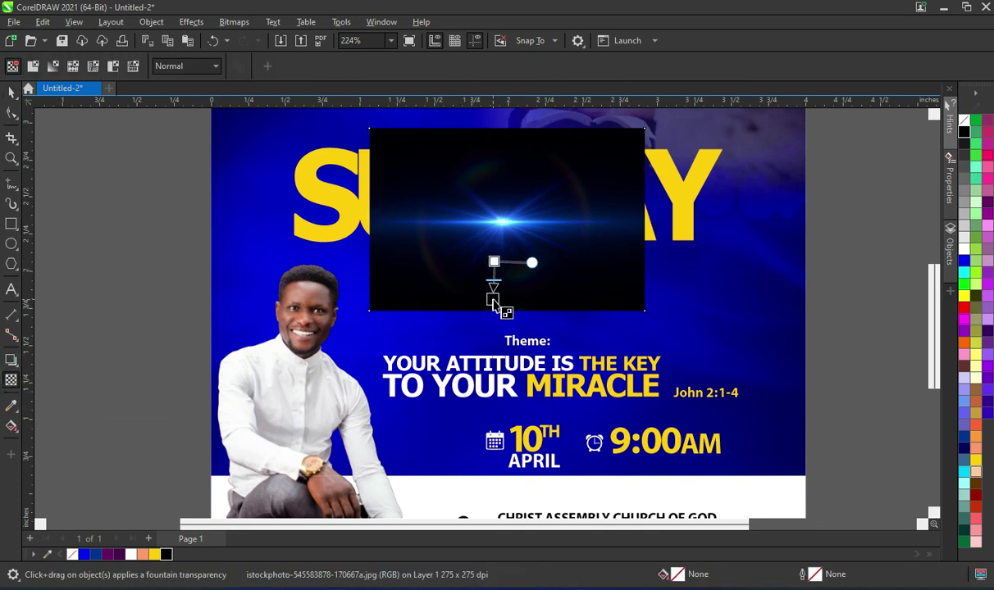
pyautogui.click(227, 22)
pyautogui.click(264, 39)
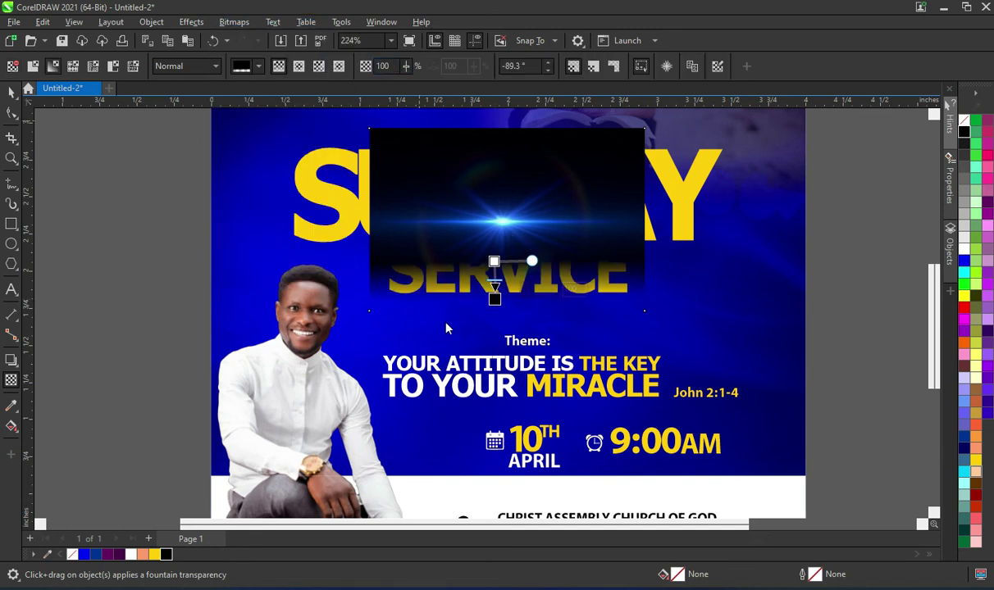
pyautogui.click(510, 374)
# Fade the lens flare's top edge with a linear fountain transparency and convert the result to a 300 dpi bitmap.
pyautogui.moveTo(513, 203); pyautogui.dragTo(511, 141)
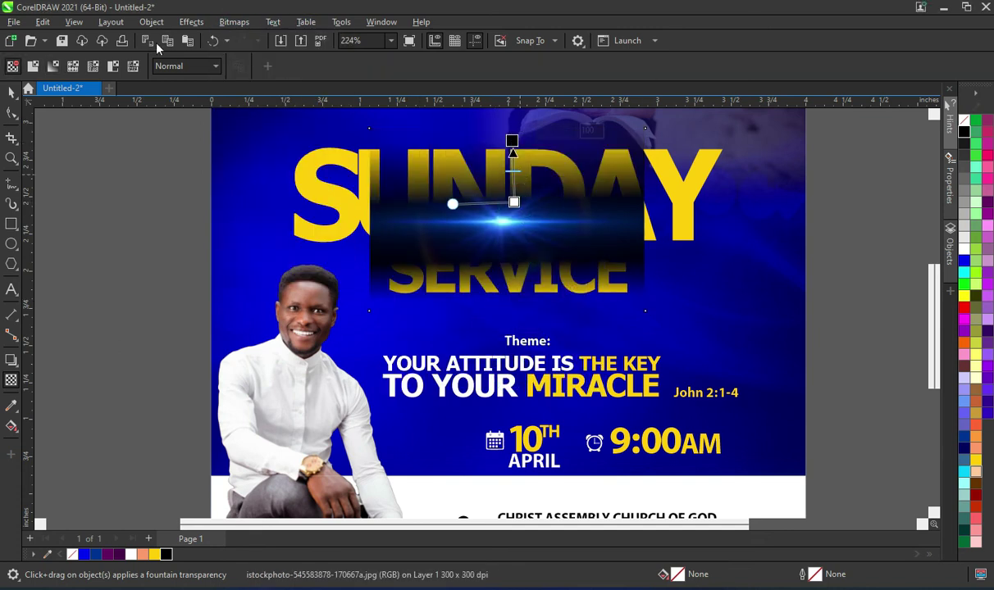
pyautogui.click(234, 21)
pyautogui.click(264, 38)
pyautogui.click(510, 373)
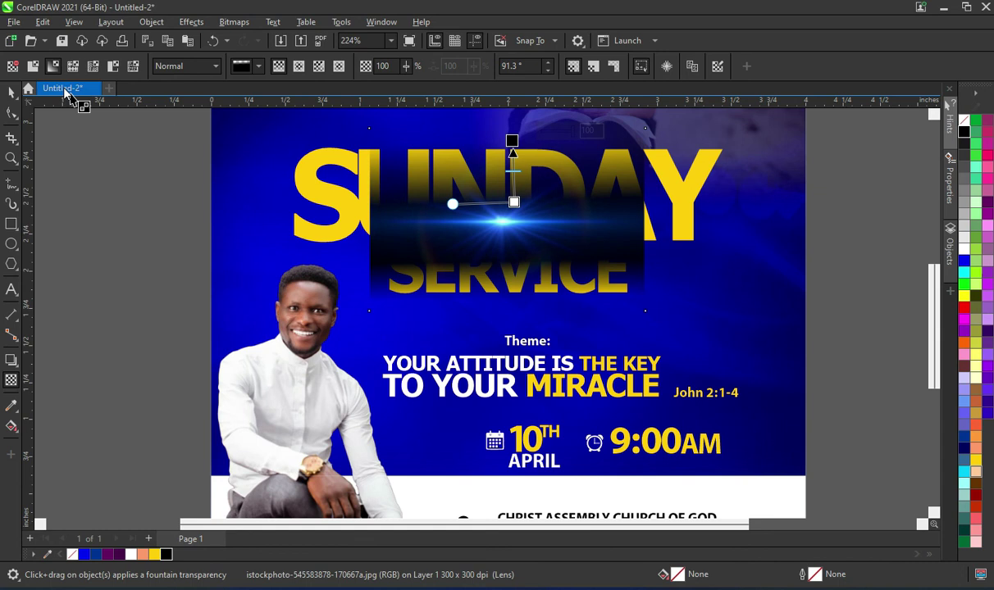
# Fade the lens flare's left edge with a linear fountain transparency and convert the result to a bitmap.
pyautogui.moveTo(440, 222); pyautogui.dragTo(380, 220)
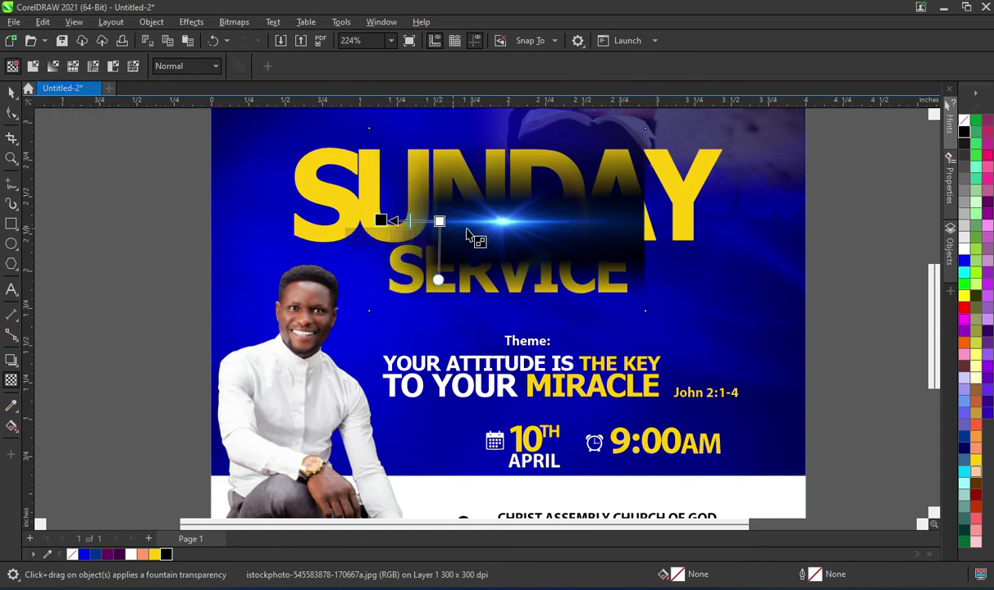
pyautogui.click(234, 21)
pyautogui.click(264, 39)
pyautogui.click(515, 375)
# Fade the lens flare's right edge with a linear fountain transparency and convert the result to a bitmap.
pyautogui.moveTo(575, 225); pyautogui.dragTo(644, 224)
pyautogui.click(234, 22)
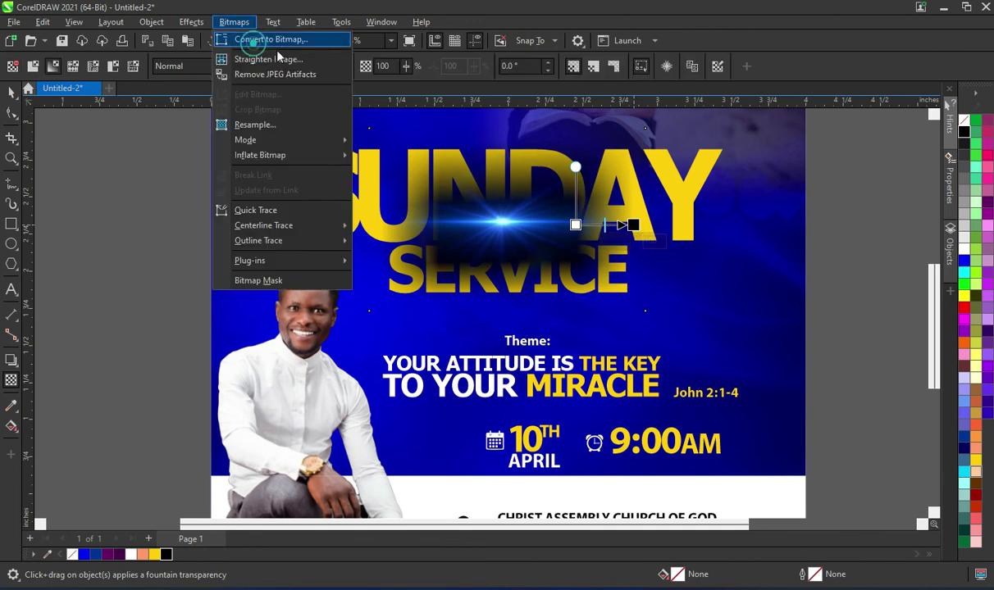
pyautogui.click(278, 40)
pyautogui.click(514, 374)
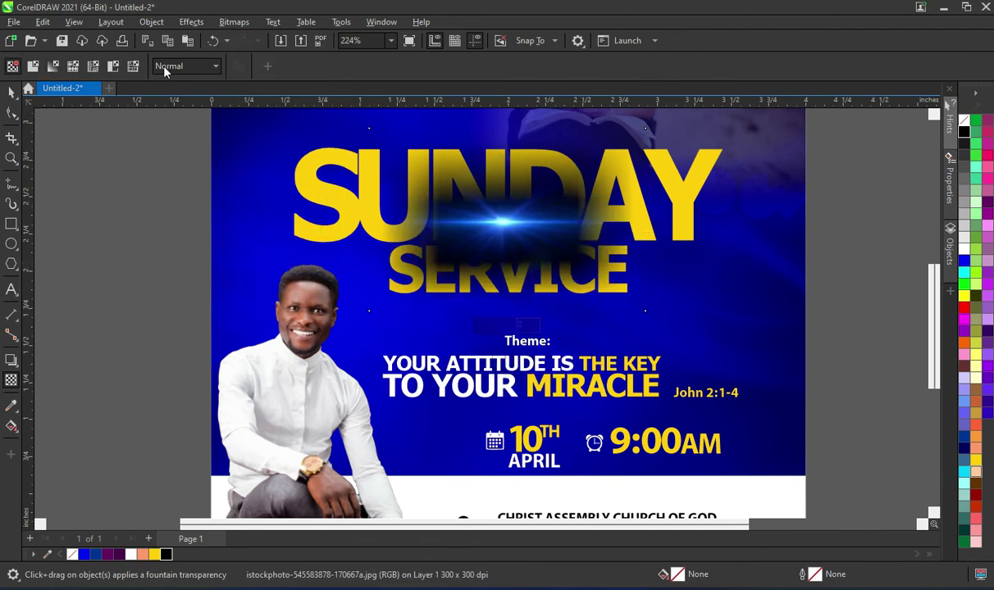
# Apply a merge mode that drops the lens flare's black background and center the flare at about X 1.98, Y 2.21 inches.
pyautogui.click(187, 65)
pyautogui.click(173, 331)
pyautogui.click(17, 92)
pyautogui.moveTo(506, 223)
pyautogui.mouseDown()
pyautogui.moveTo(480, 228)
pyautogui.moveTo(506, 241)
pyautogui.mouseUp()
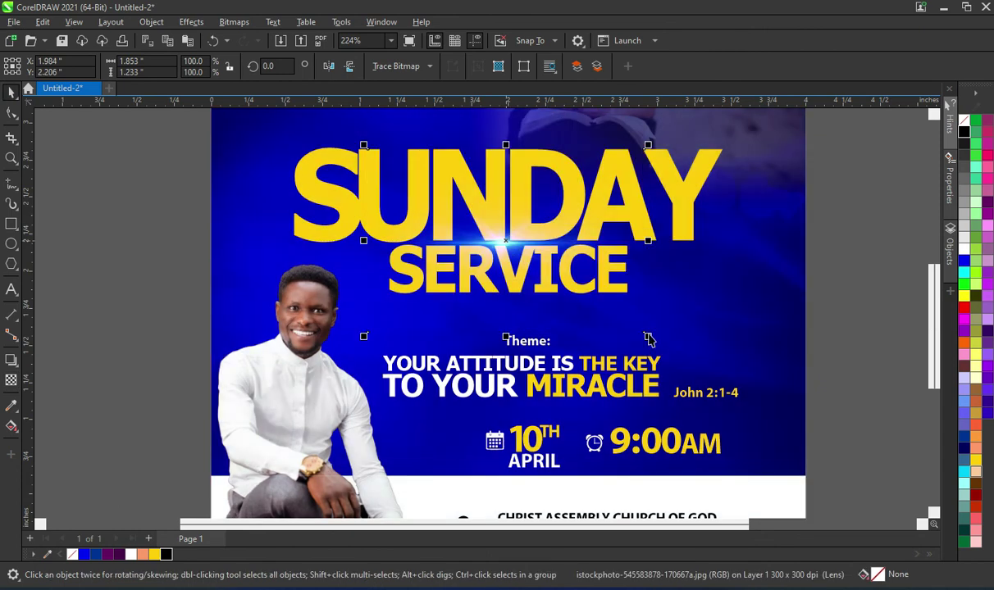
# Enlarge the lens flare from its center to about 2.68 × 1.79 inches and bring it in front of the title.
pyautogui.moveTo(649, 338); pyautogui.dragTo(712, 379)
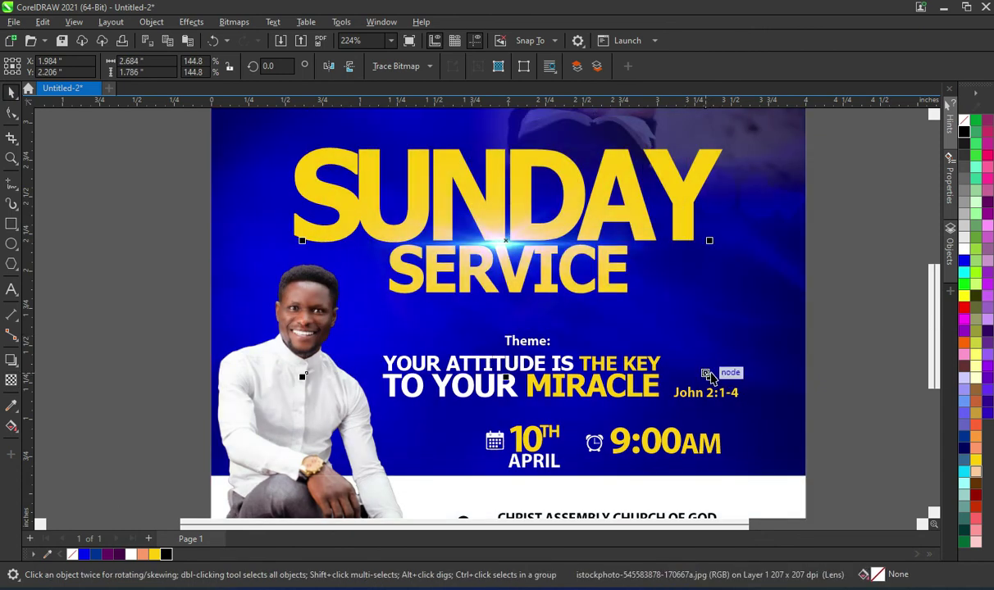
pyautogui.hotkey('shift', 'pageup')
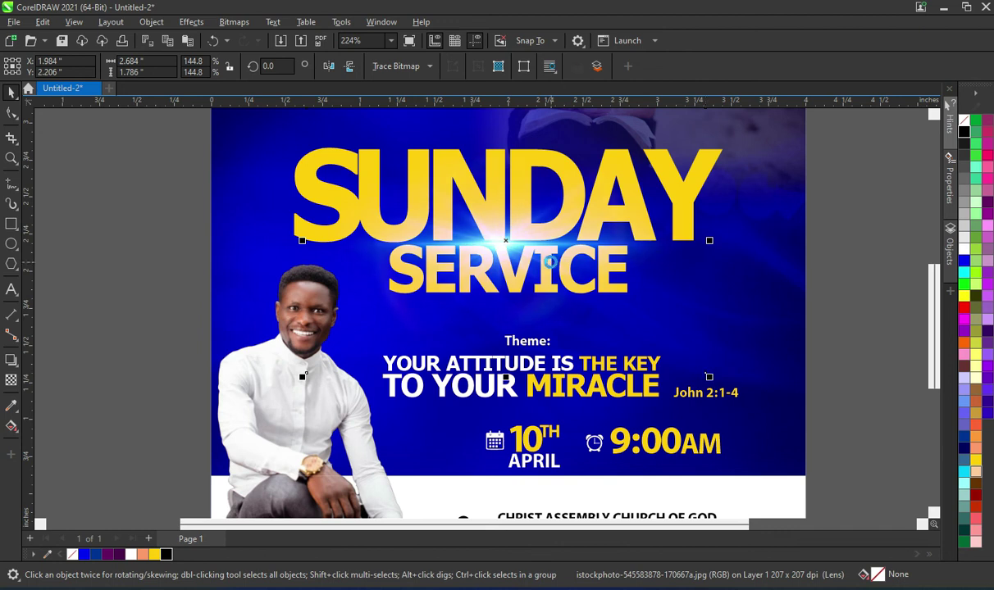
pyautogui.press('Escape')
# Add a two-line artistic text at the pastor photo with "Pastor" on the first line and the pastor's first name on the second.
pyautogui.scroll(3, 488, 338)
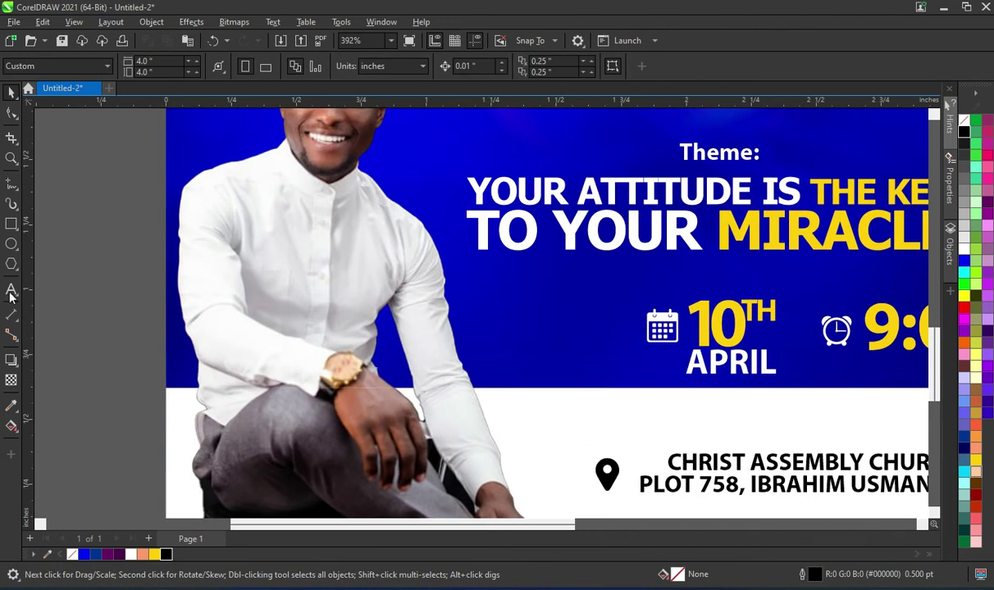
pyautogui.click(10, 291)
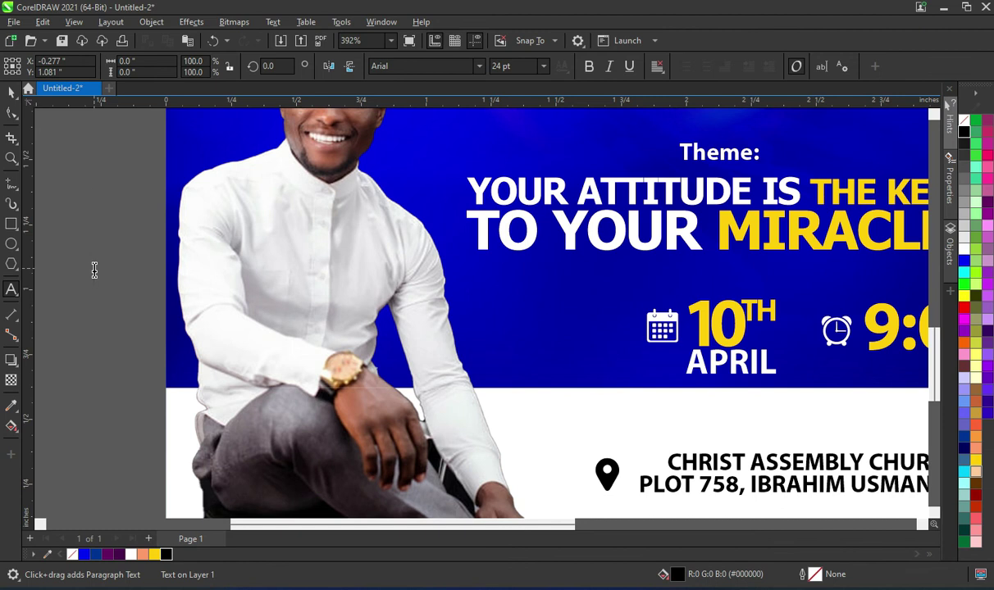
pyautogui.click(93, 268)
pyautogui.write('p')
pyautogui.press('BackSpace')
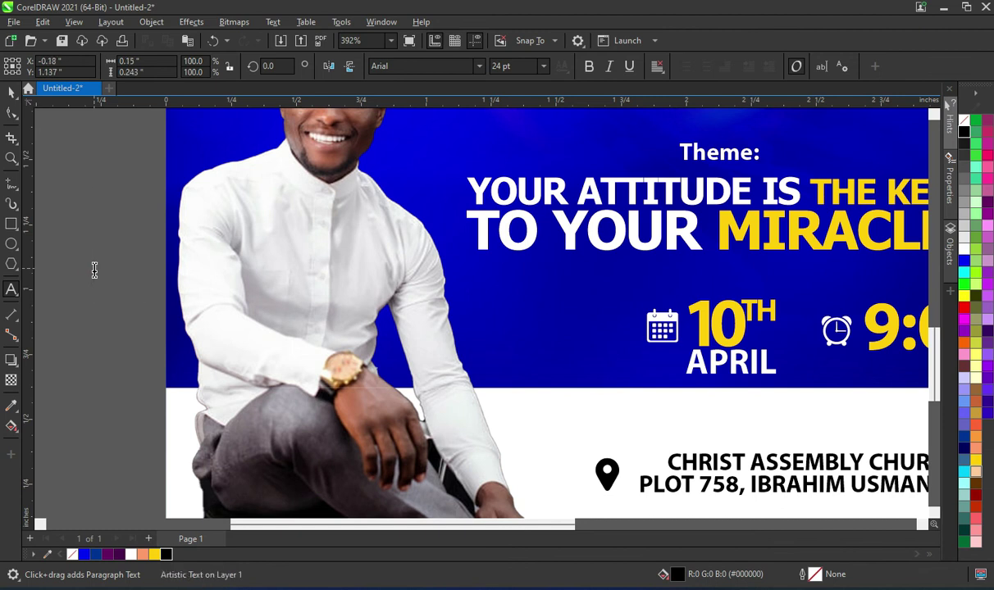
pyautogui.write('Pasf')
pyautogui.press('BackSpace')
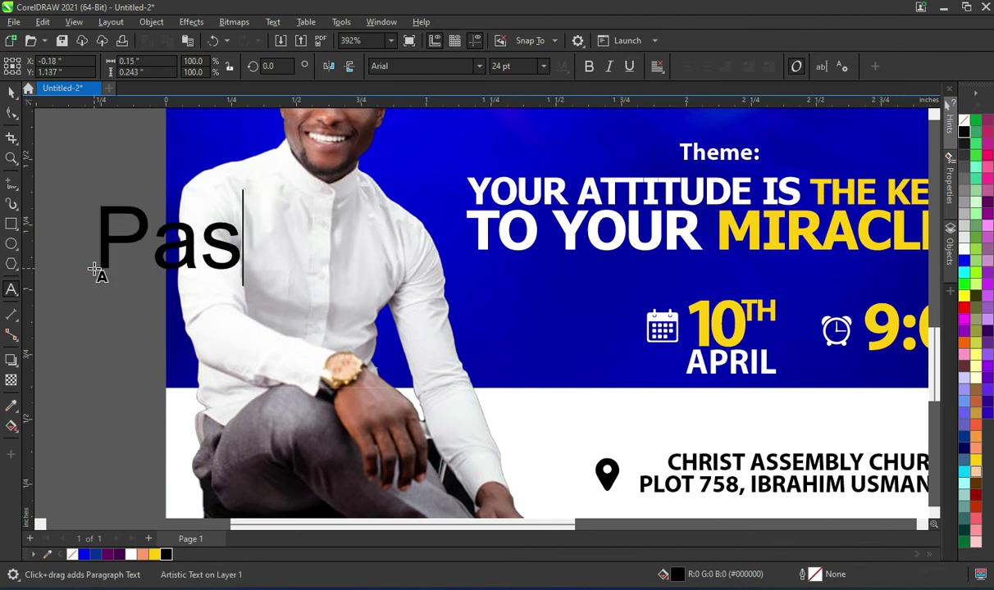
pyautogui.write('tor ')
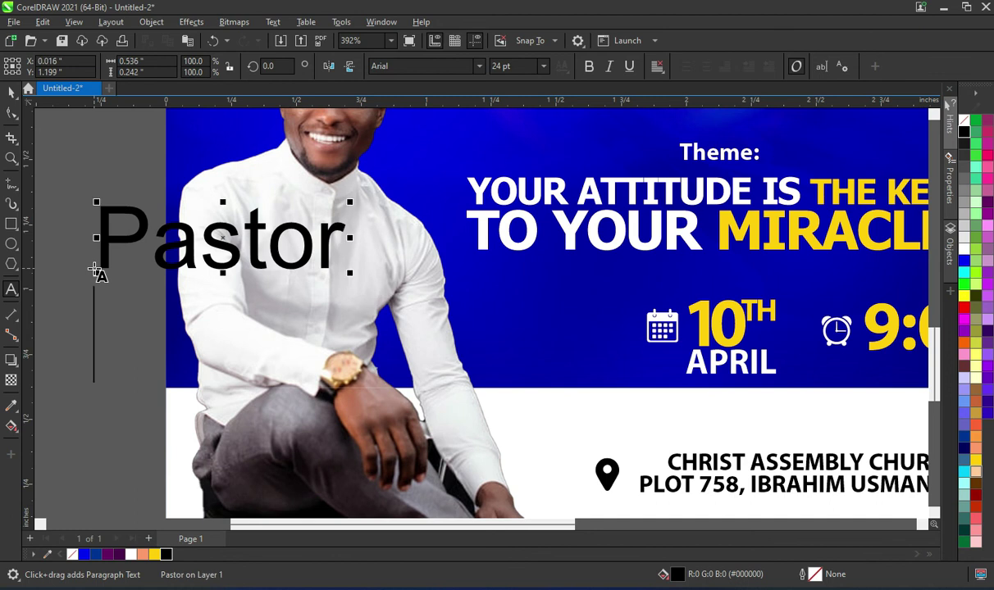
pyautogui.write('Benjamni')
pyautogui.press('BackSpace')
pyautogui.press('BackSpace')
pyautogui.write('in')
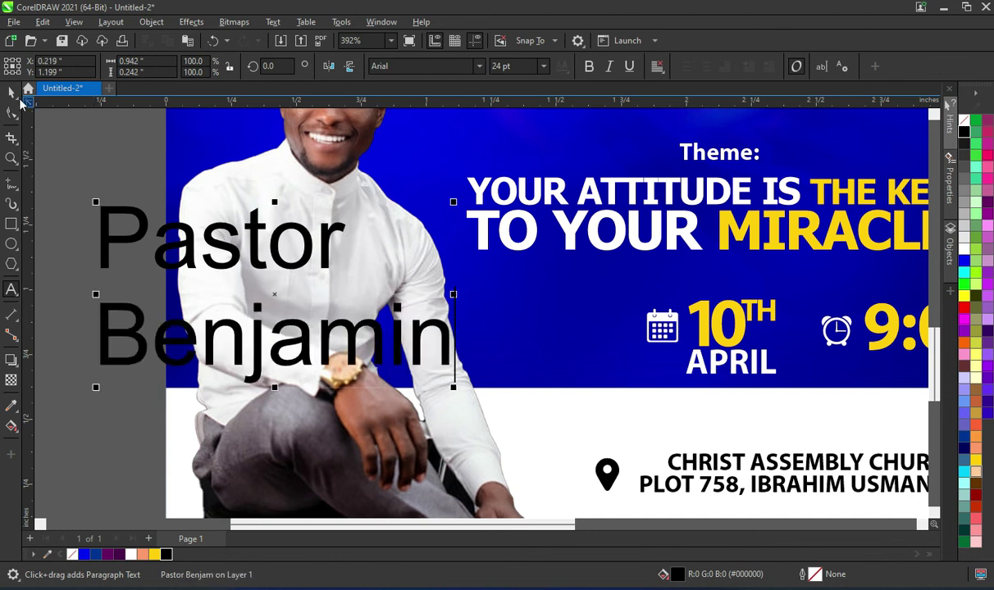
# Break the two-line pastor text apart into separate line objects.
pyautogui.scroll(-1, 115, 155)
pyautogui.hotkey('ctrl', 'k')
pyautogui.click(278, 233)
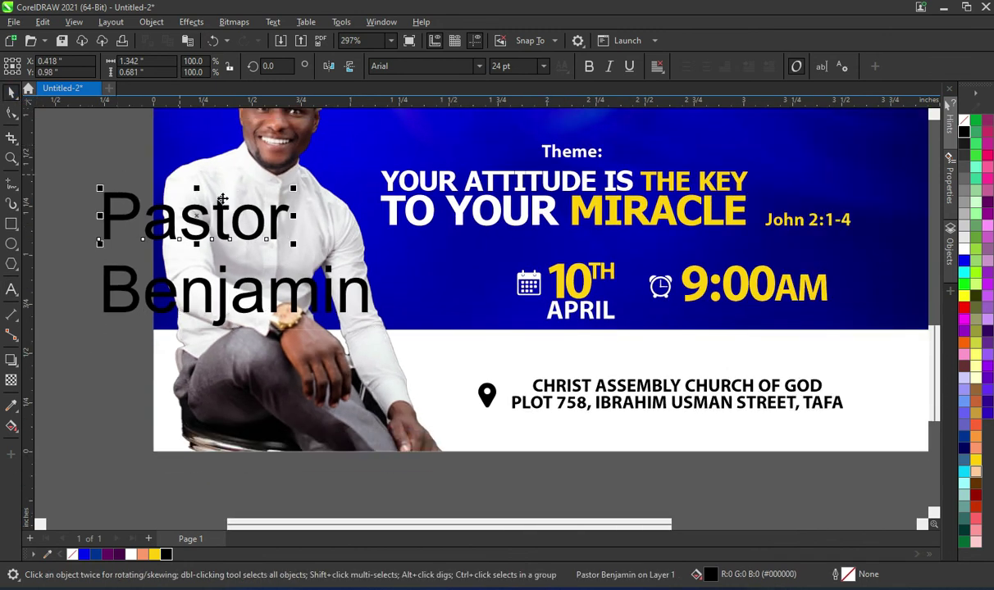
# Set "Pastor" in bold Myriad Hebrew, shrink it to about 4.1 pt, place it beside the pastor's face and fill it yellow.
pyautogui.scroll(1, 156, 205)
pyautogui.moveTo(362, 263); pyautogui.dragTo(128, 213)
pyautogui.click(480, 66)
pyautogui.click(428, 106)
pyautogui.moveTo(107, 189); pyautogui.dragTo(507, 292)
pyautogui.moveTo(932, 369); pyautogui.dragTo(932, 348)
pyautogui.moveTo(509, 407); pyautogui.dragTo(436, 209)
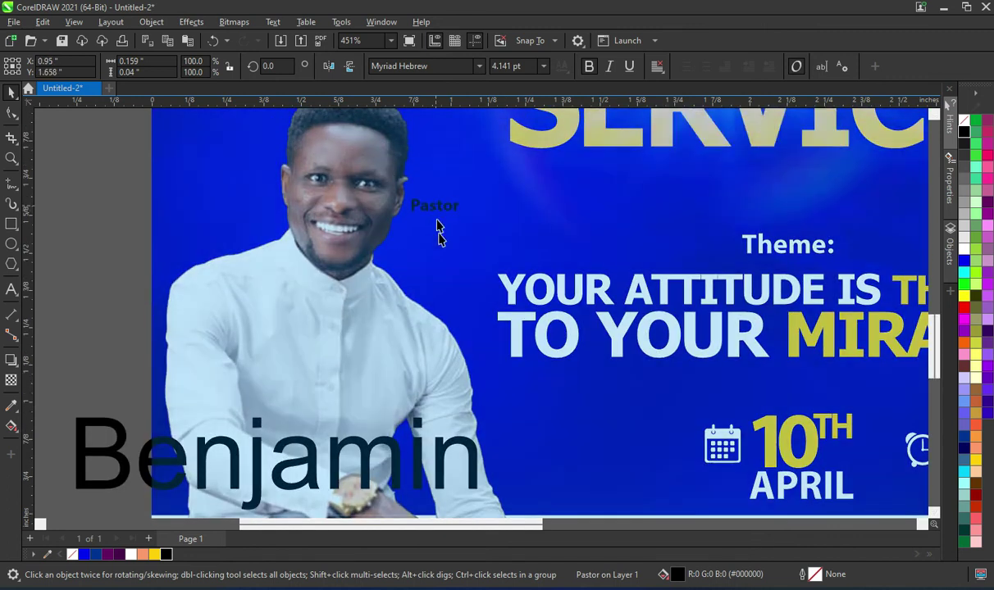
pyautogui.click(154, 554)
# Make the pastor's first name white in Myriad Hebrew, shrink it to match and place it directly beneath "Pastor".
pyautogui.click(104, 448)
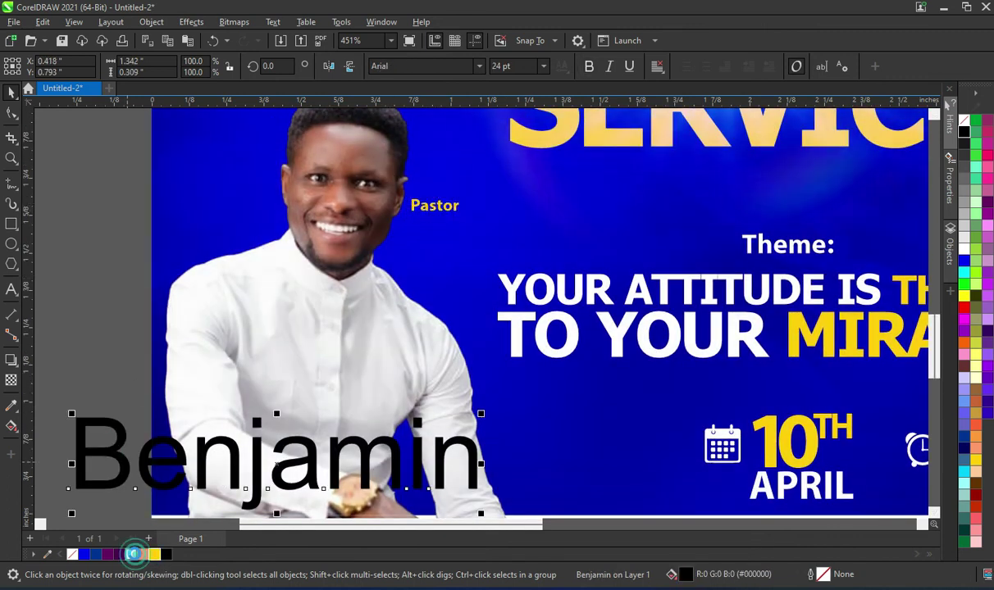
pyautogui.click(131, 554)
pyautogui.click(479, 65)
pyautogui.click(459, 108)
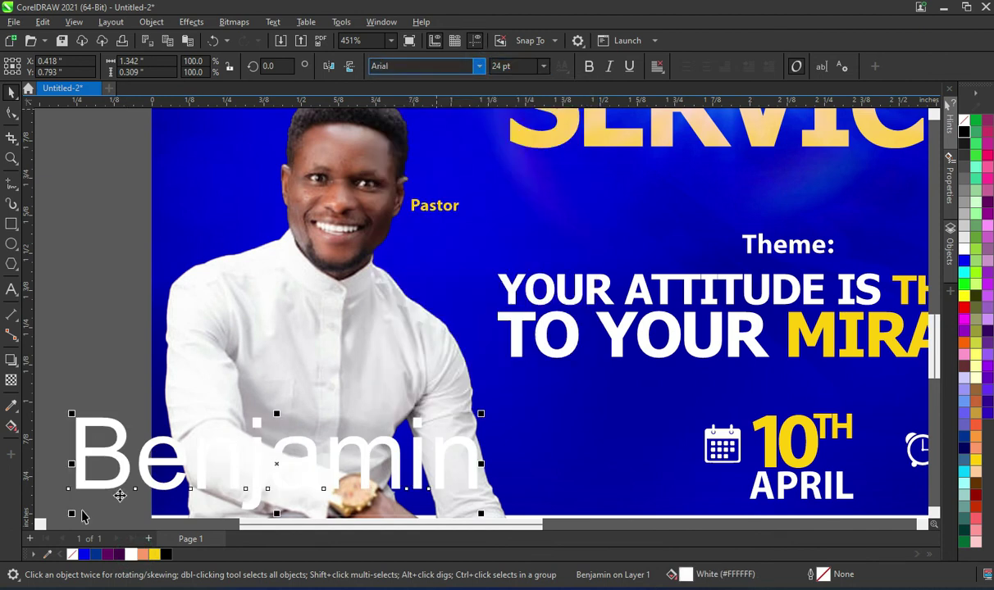
pyautogui.moveTo(66, 510); pyautogui.dragTo(372, 441)
pyautogui.moveTo(454, 426); pyautogui.dragTo(446, 221)
pyautogui.click(60, 133)
pyautogui.press('F4')
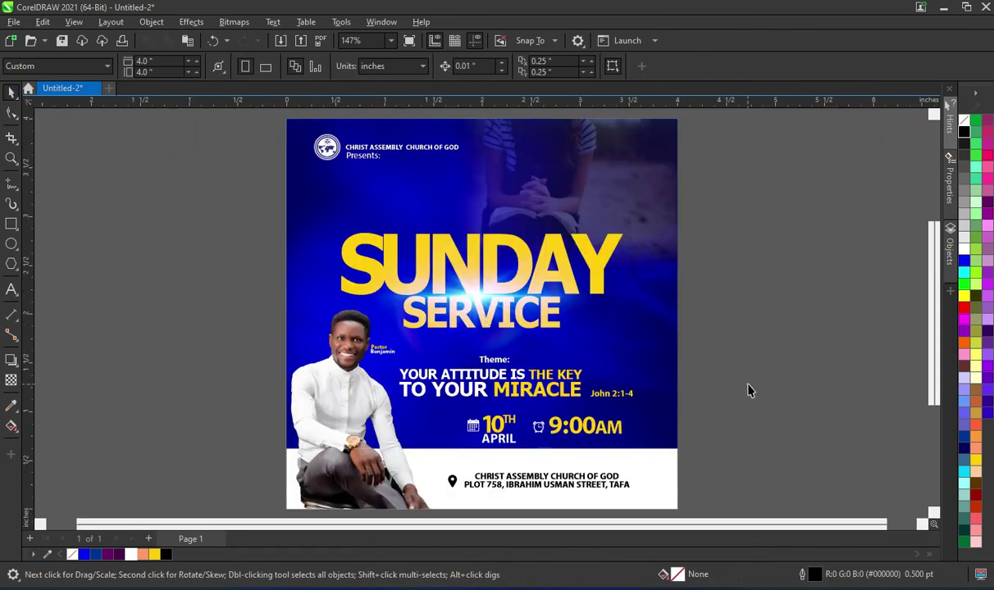
# Enlarge both pastor name lines together to about 0.31 × 0.12 inch and deselect them.
pyautogui.moveTo(255, 312); pyautogui.dragTo(415, 325)
pyautogui.scroll(3, 397, 351)
pyautogui.press('F4')
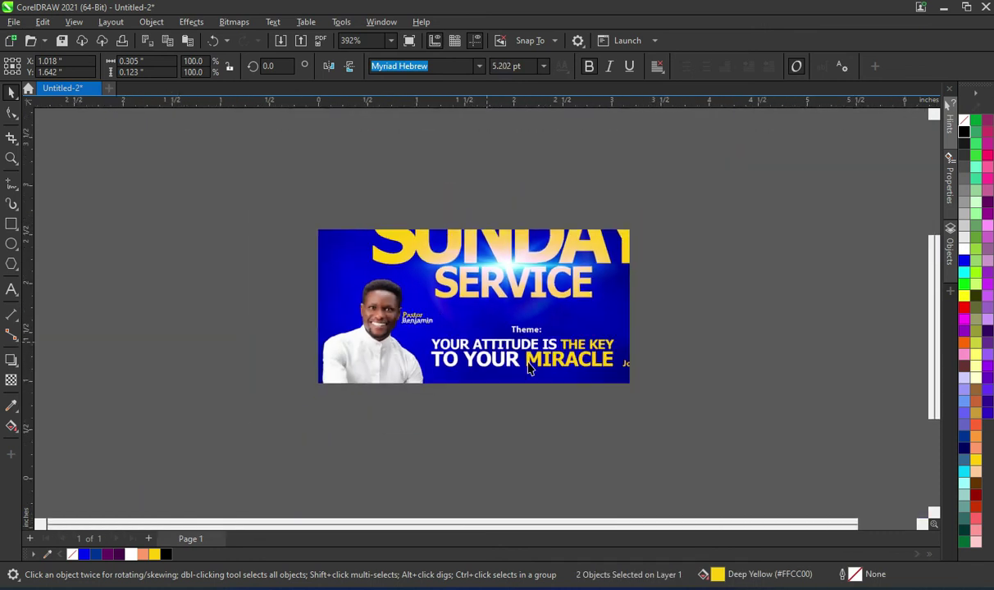
pyautogui.click(741, 327)
pyautogui.scroll(-1, 525, 303)
pyautogui.scroll(1, 674, 313)
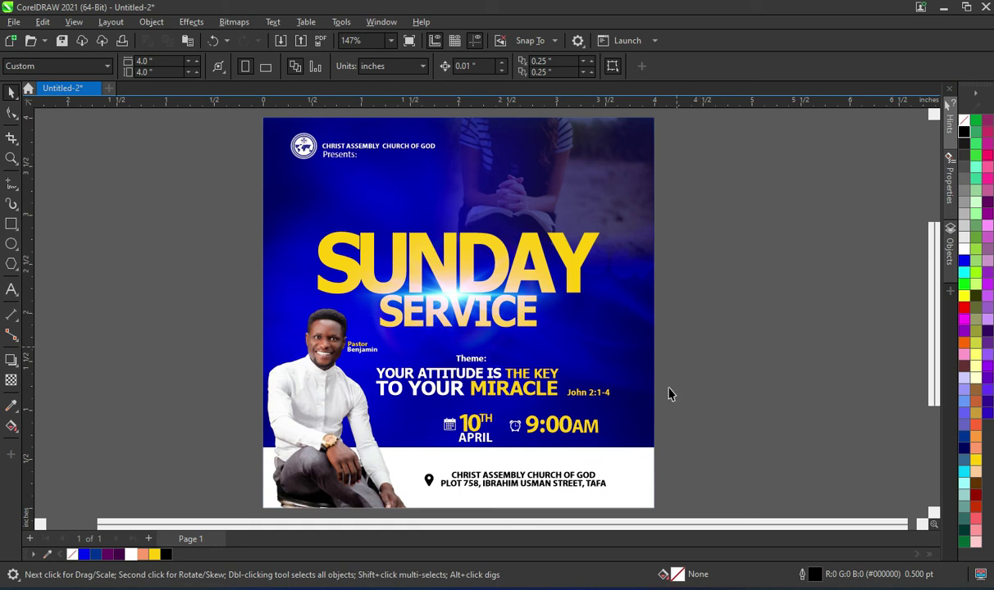
# Shift the date and time texts with their icons left by about 0.4 inch and deselect them.
pyautogui.moveTo(699, 466); pyautogui.dragTo(385, 376)
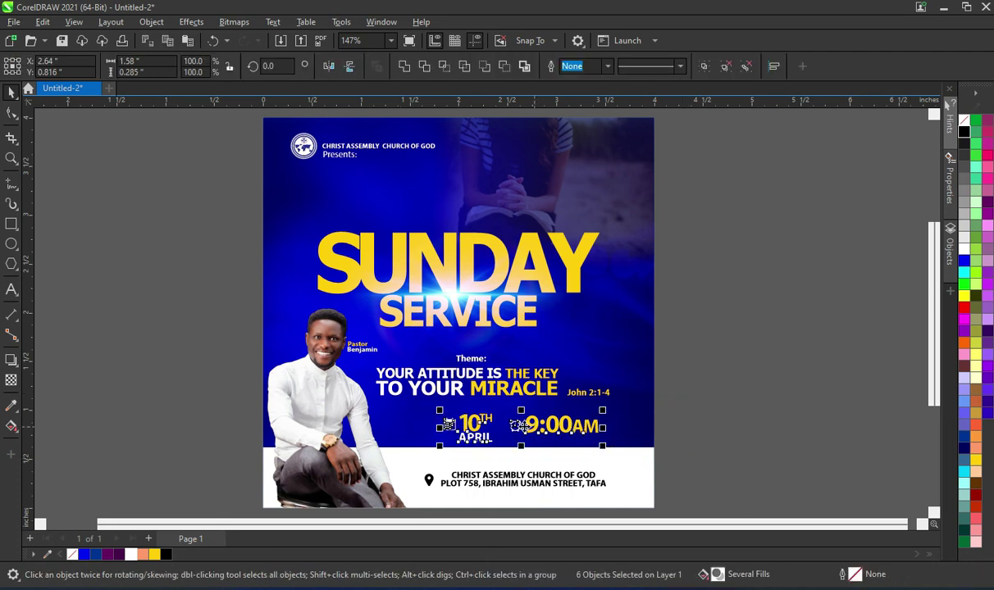
pyautogui.moveTo(517, 429); pyautogui.dragTo(482, 432)
pyautogui.click(752, 370)
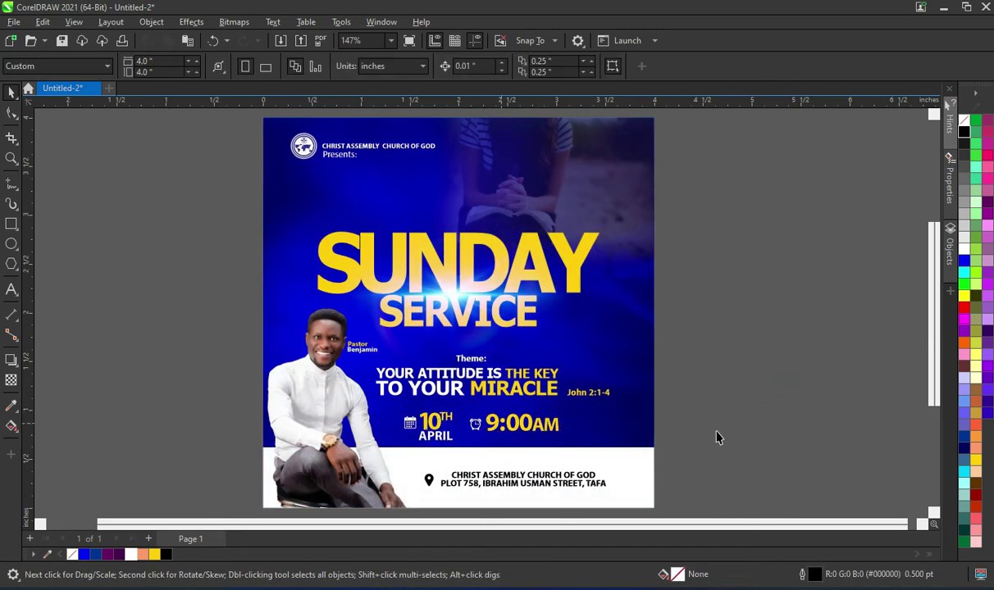
# Enlarge the date and time texts with their icons to 121.7%, about 1.92 × 0.35 inches.
pyautogui.moveTo(686, 445); pyautogui.dragTo(395, 402)
pyautogui.moveTo(565, 409); pyautogui.dragTo(597, 404)
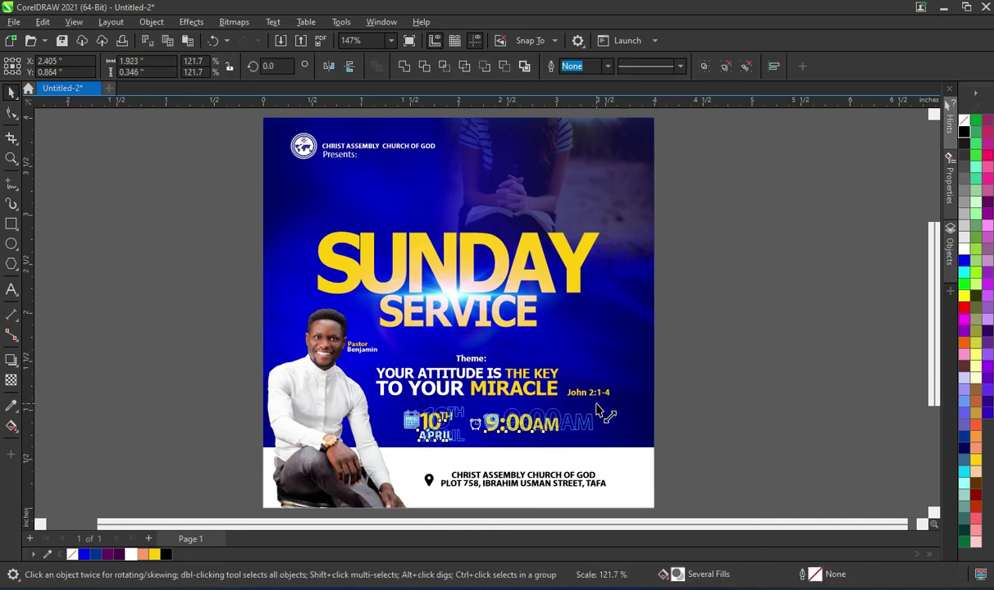
pyautogui.moveTo(620, 449); pyautogui.dragTo(599, 448)
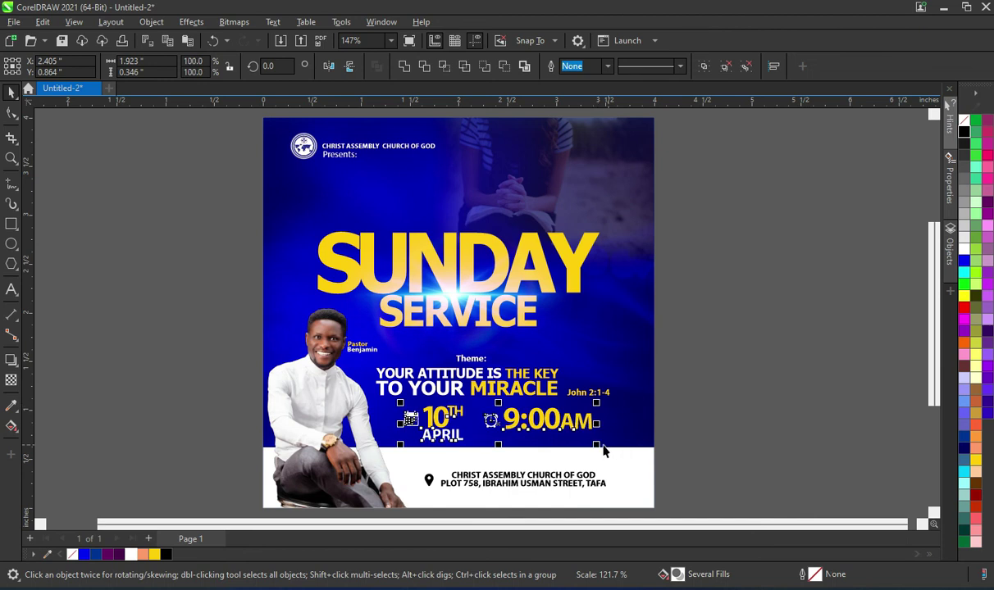